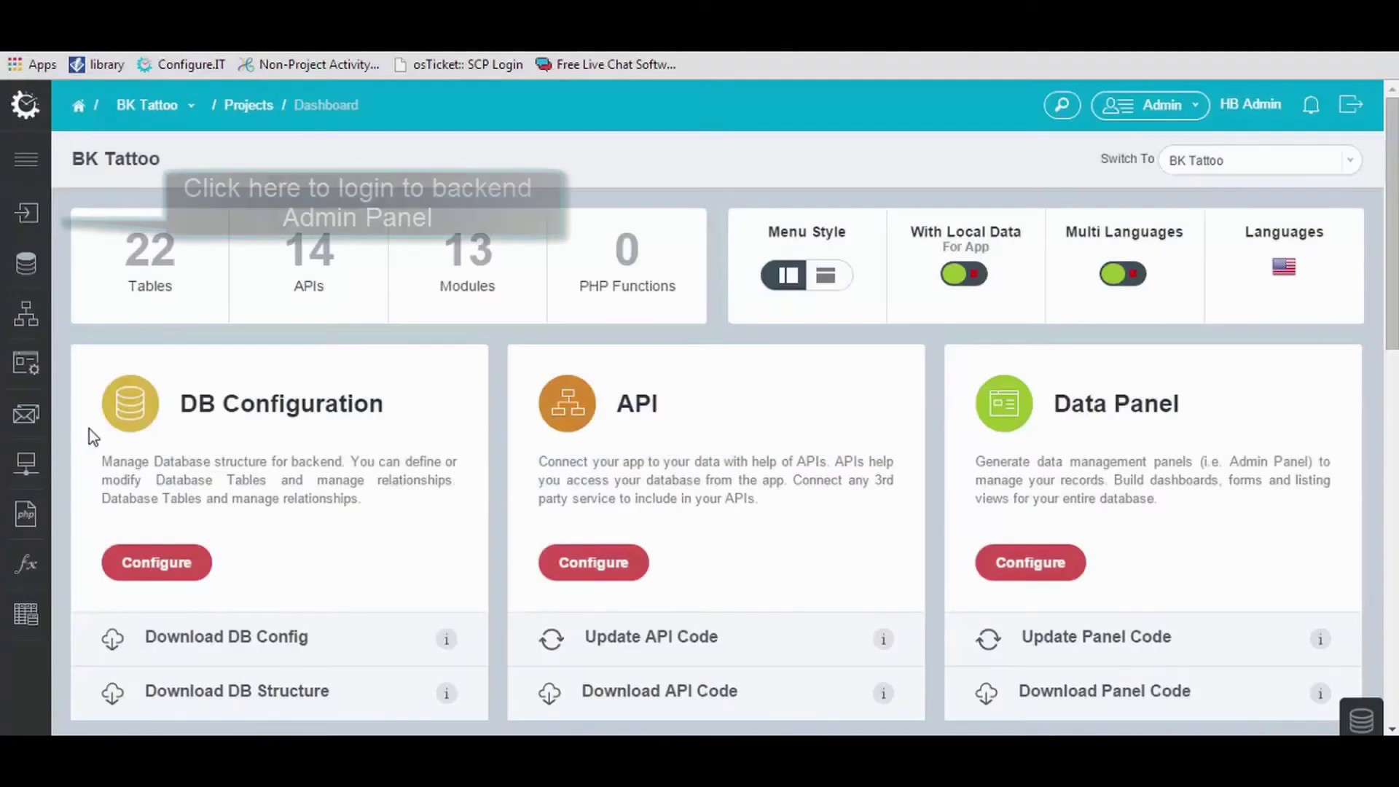
Sign in to the Admin Panel as admin using the saved username suggestion and the password.
left_click(26, 212)
type("ad")
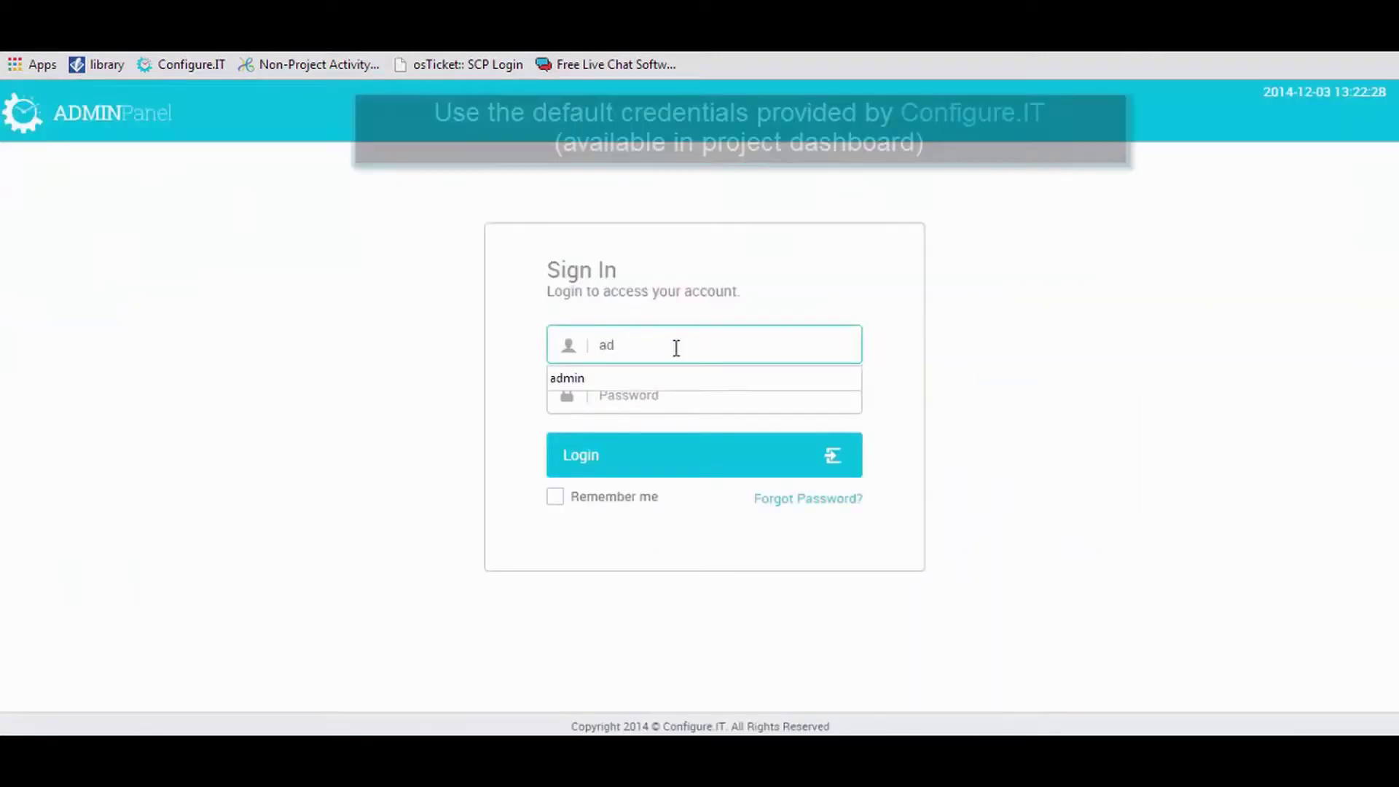
left_click(666, 373)
left_click(654, 403)
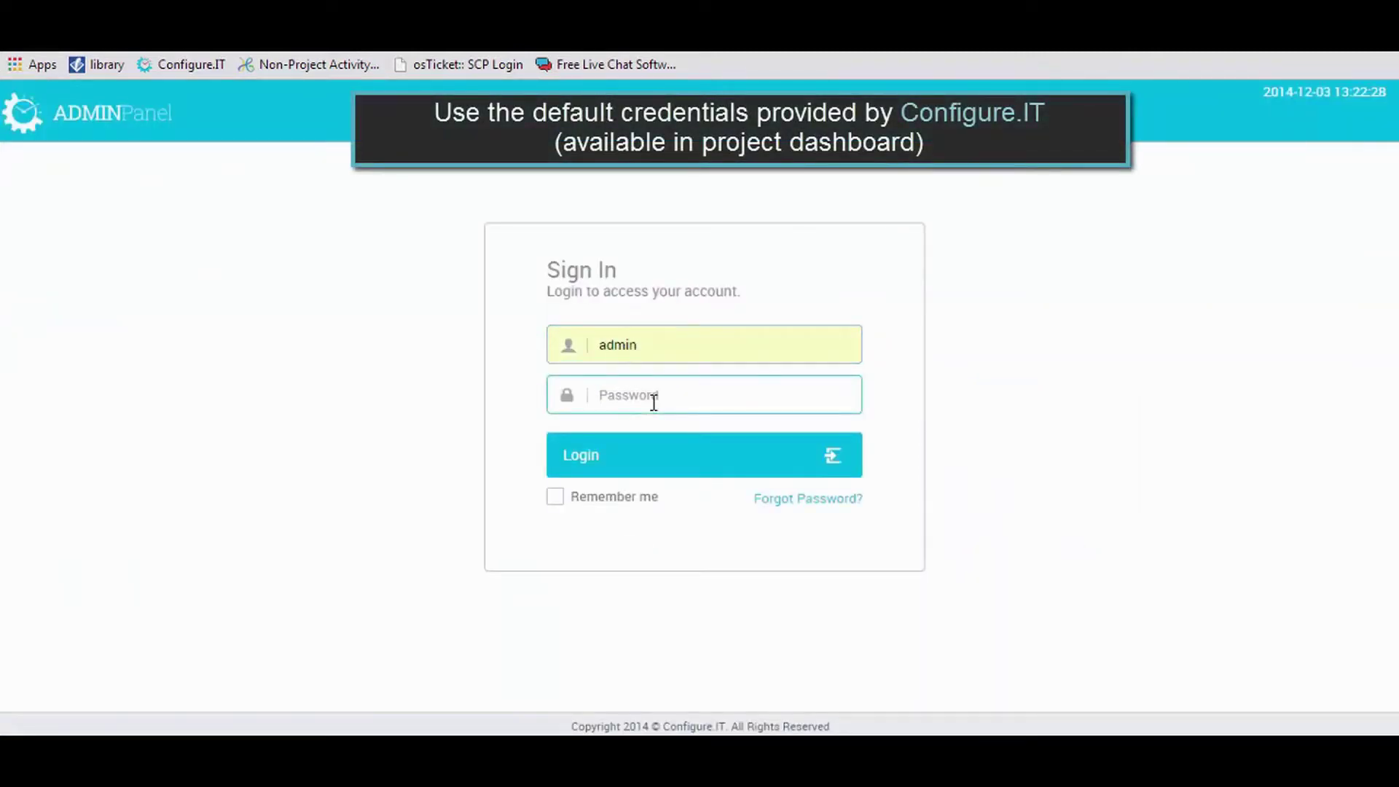
type("******")
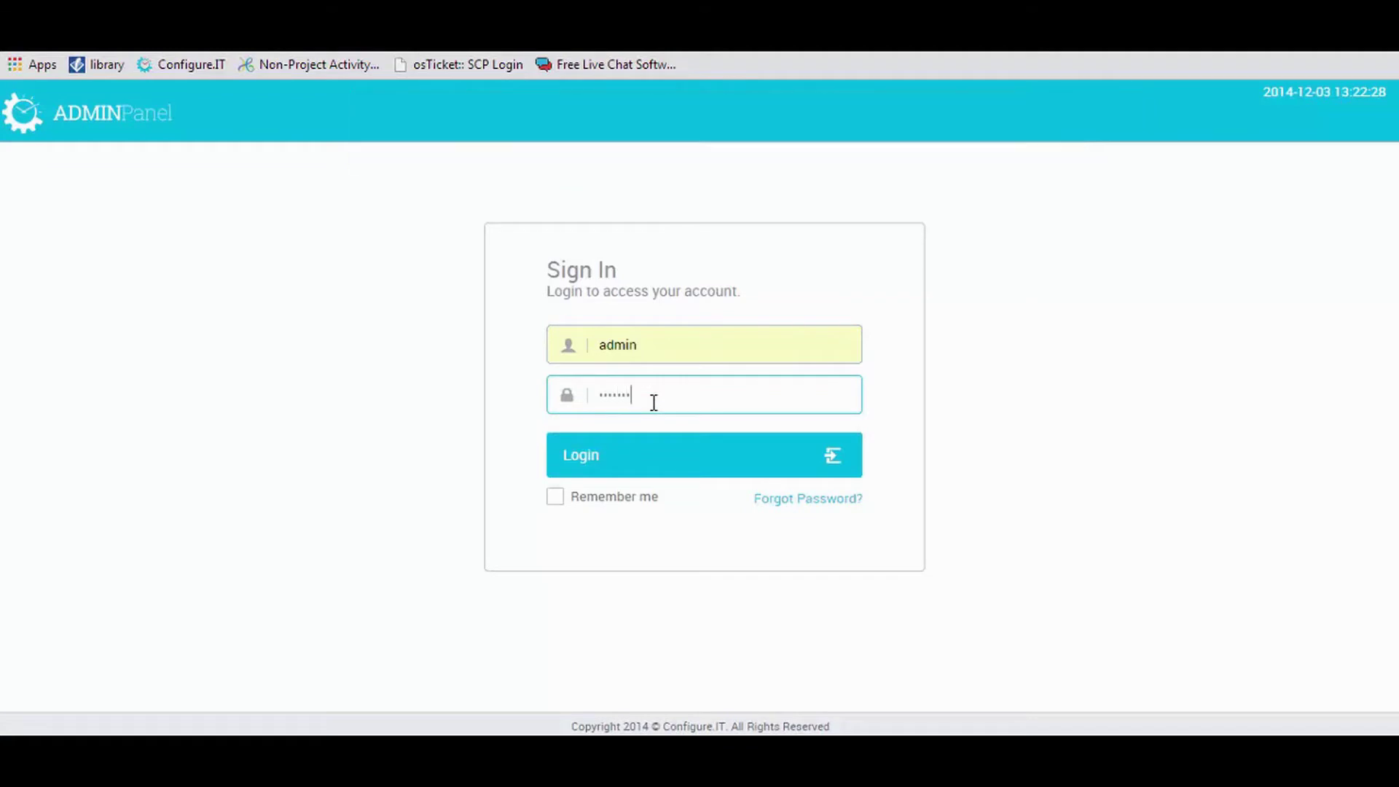
key("Return")
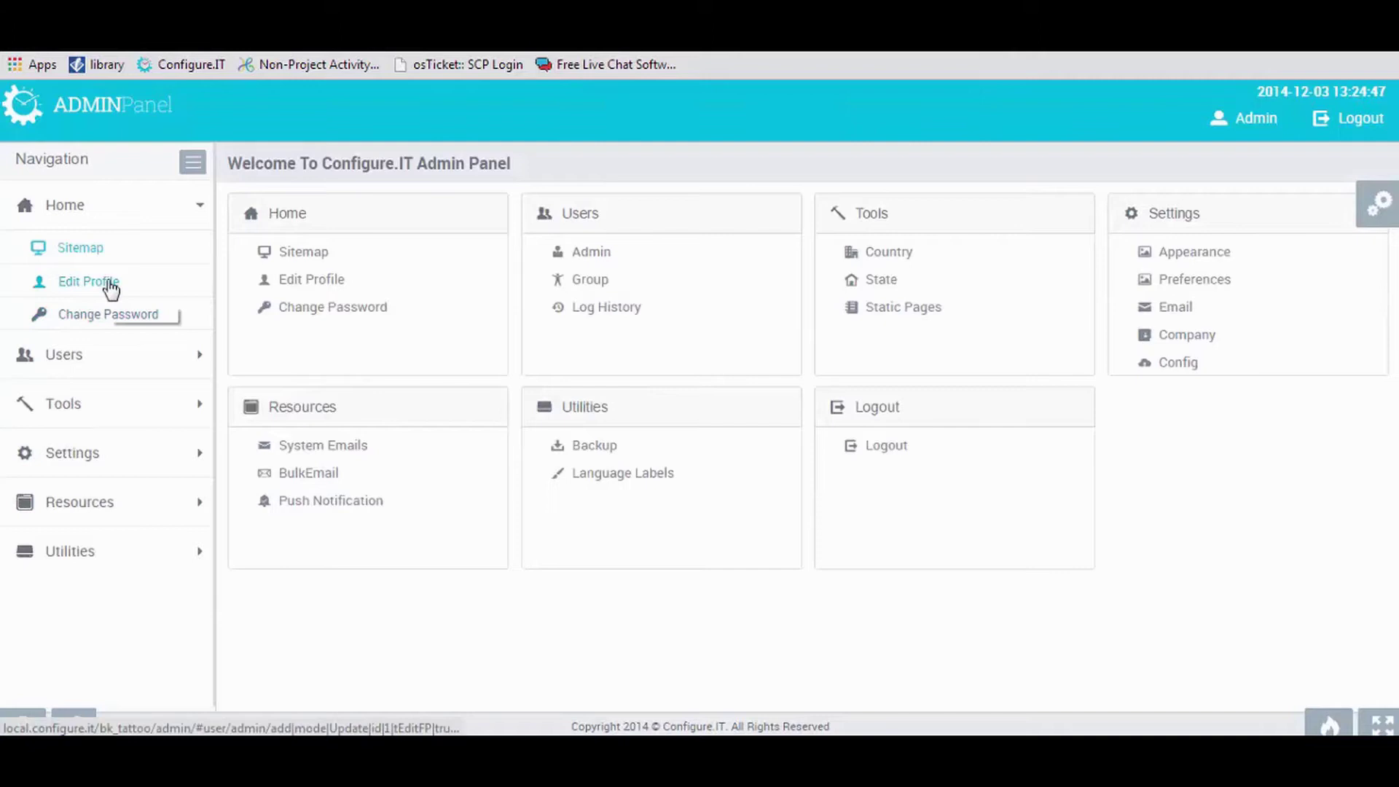
Open the admin's Edit Profile form, then collapse Home and expand and collapse the Users and Tools groups.
left_click(109, 286)
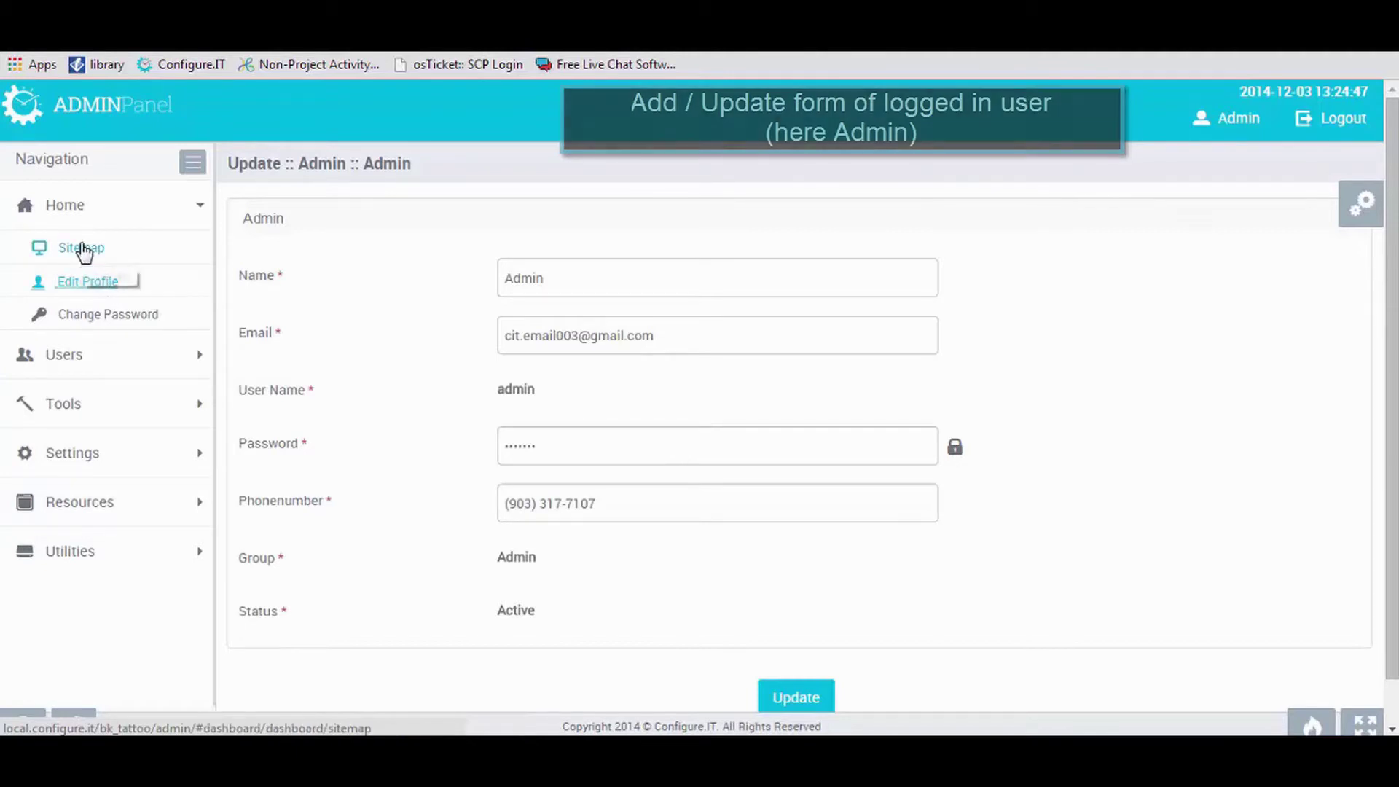
left_click(92, 211)
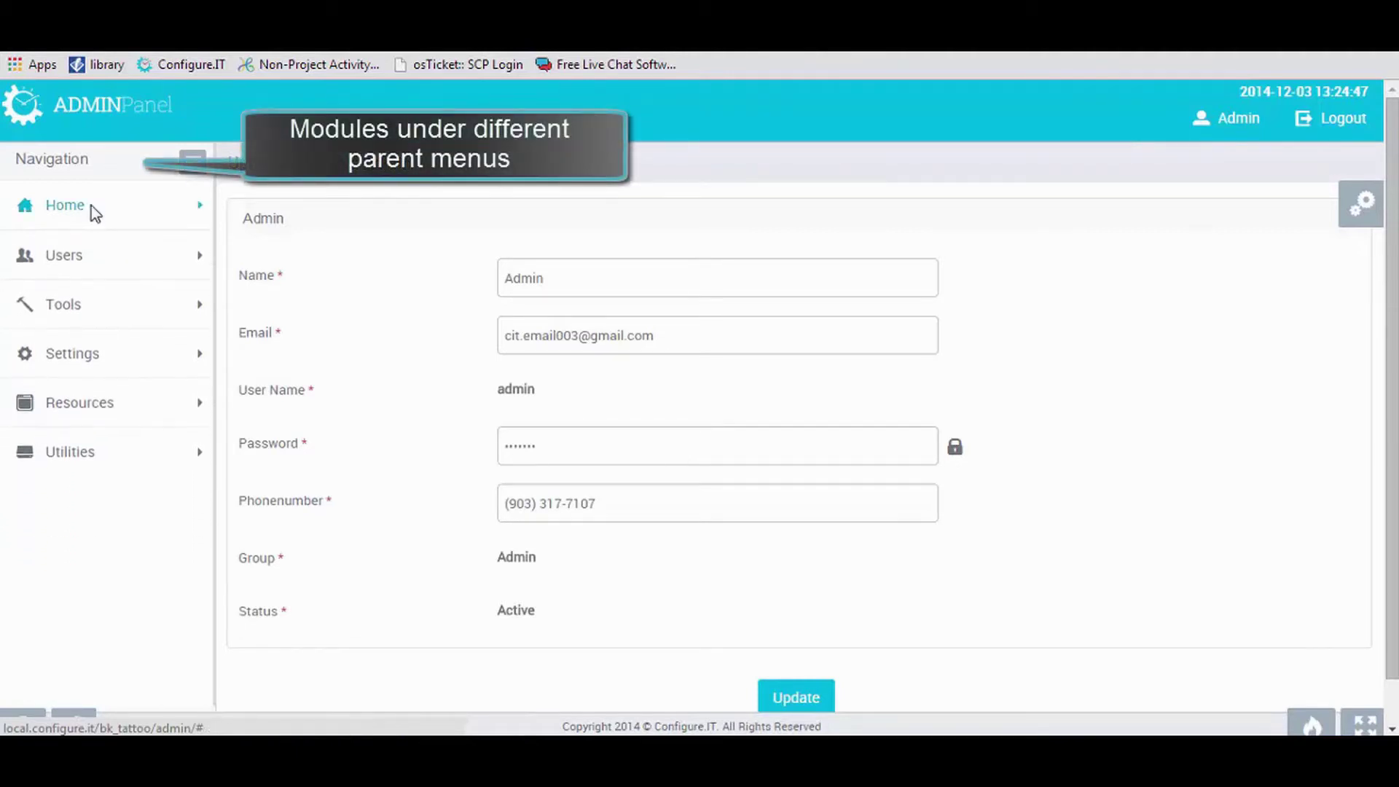
left_click(85, 264)
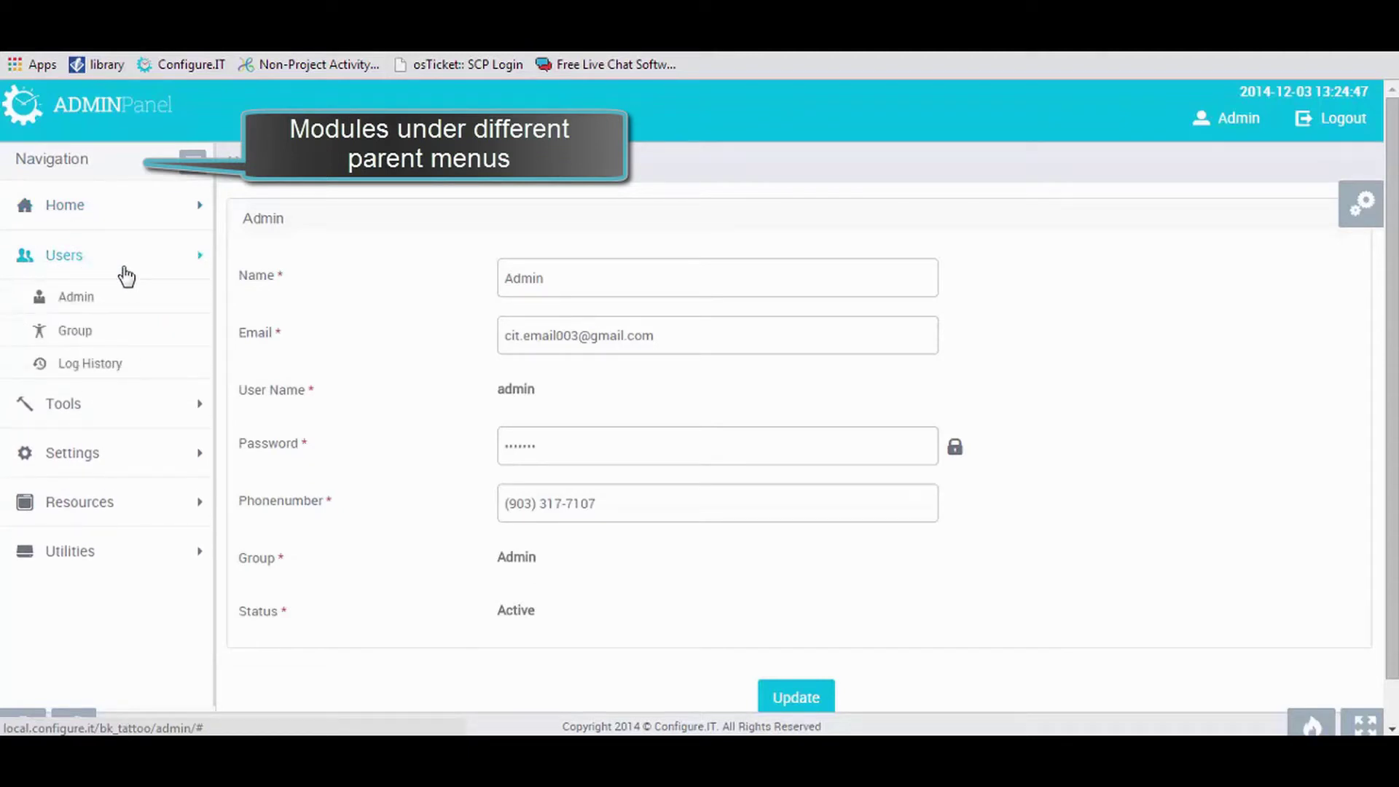
left_click(127, 276)
left_click(128, 326)
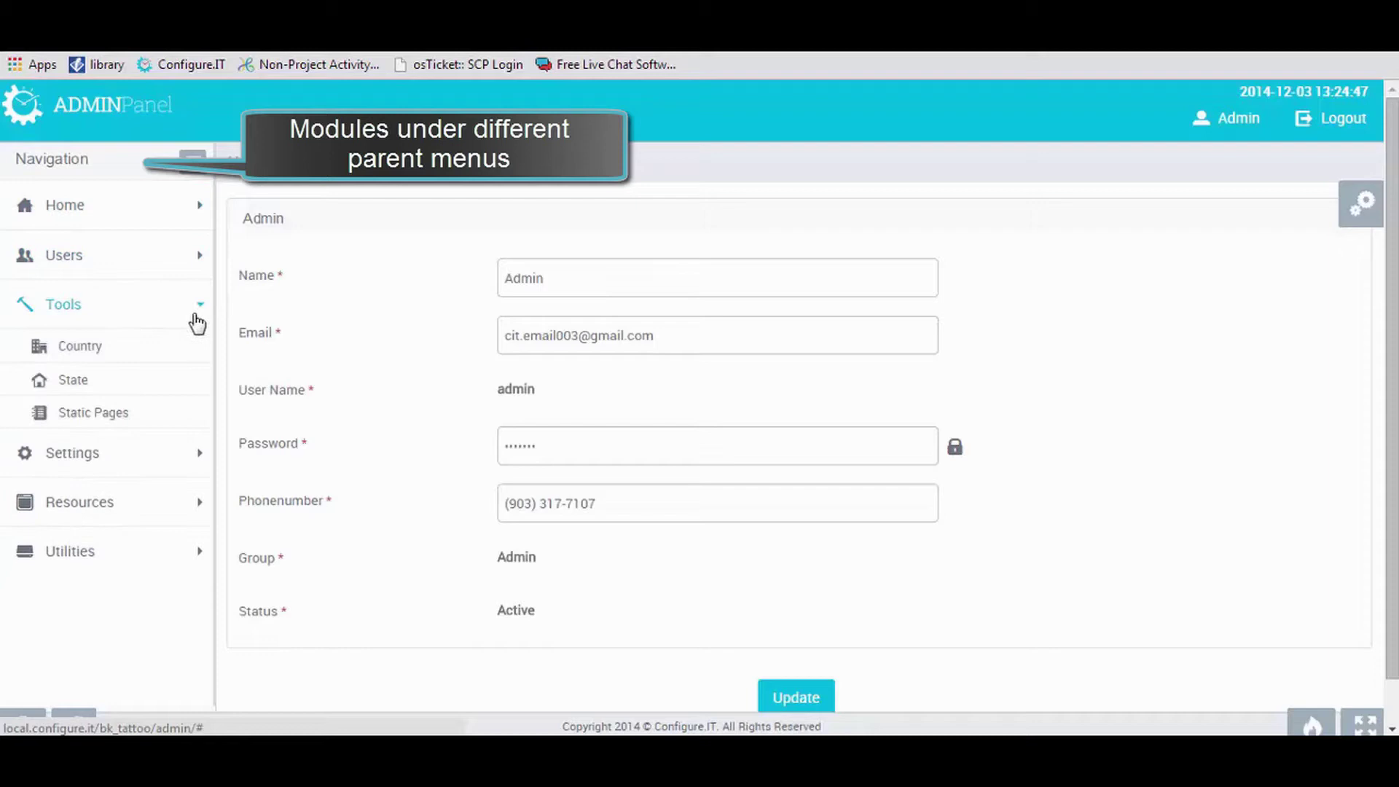
left_click(196, 321)
Expand and collapse the Settings, Resources and Utilities navigation groups.
left_click(200, 365)
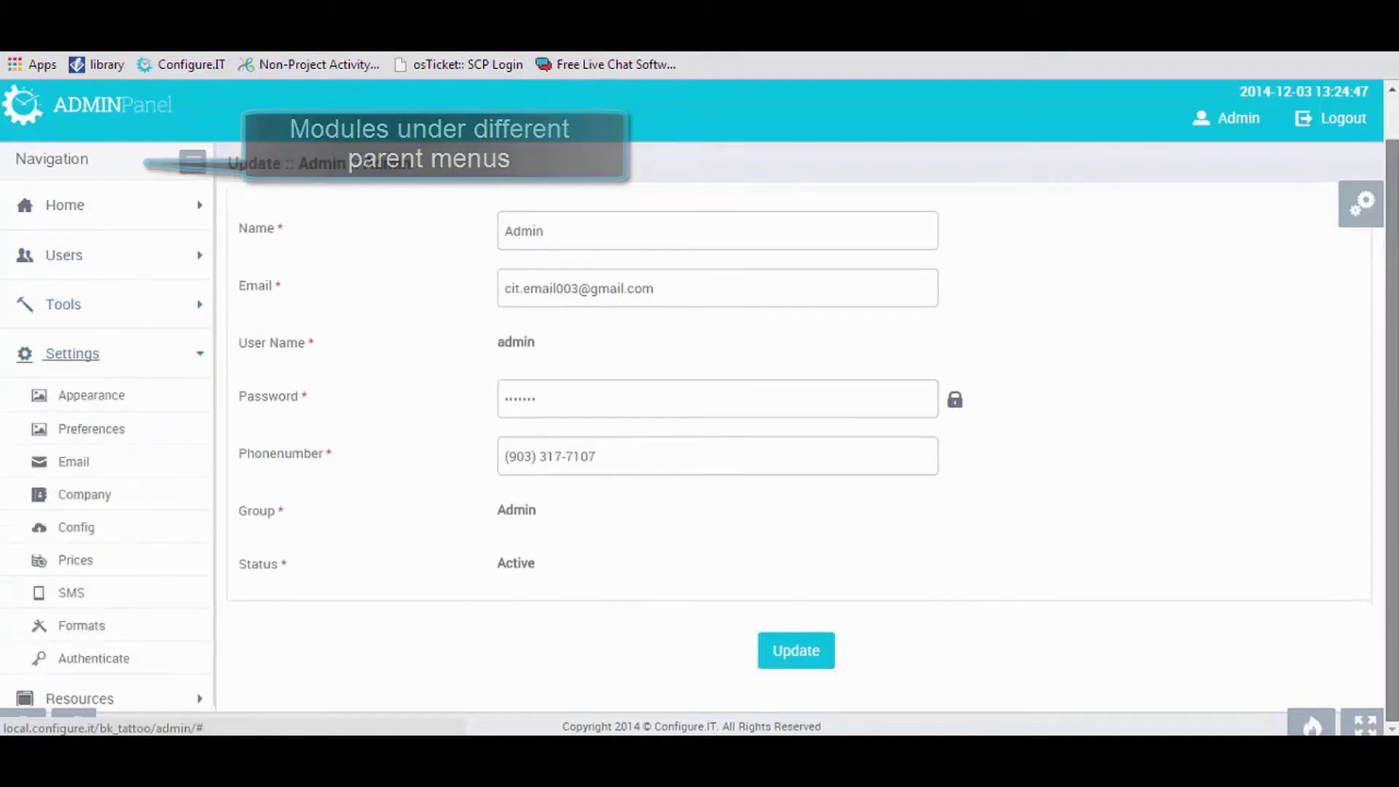
scroll(201, 598, "down", 2)
left_click(131, 284)
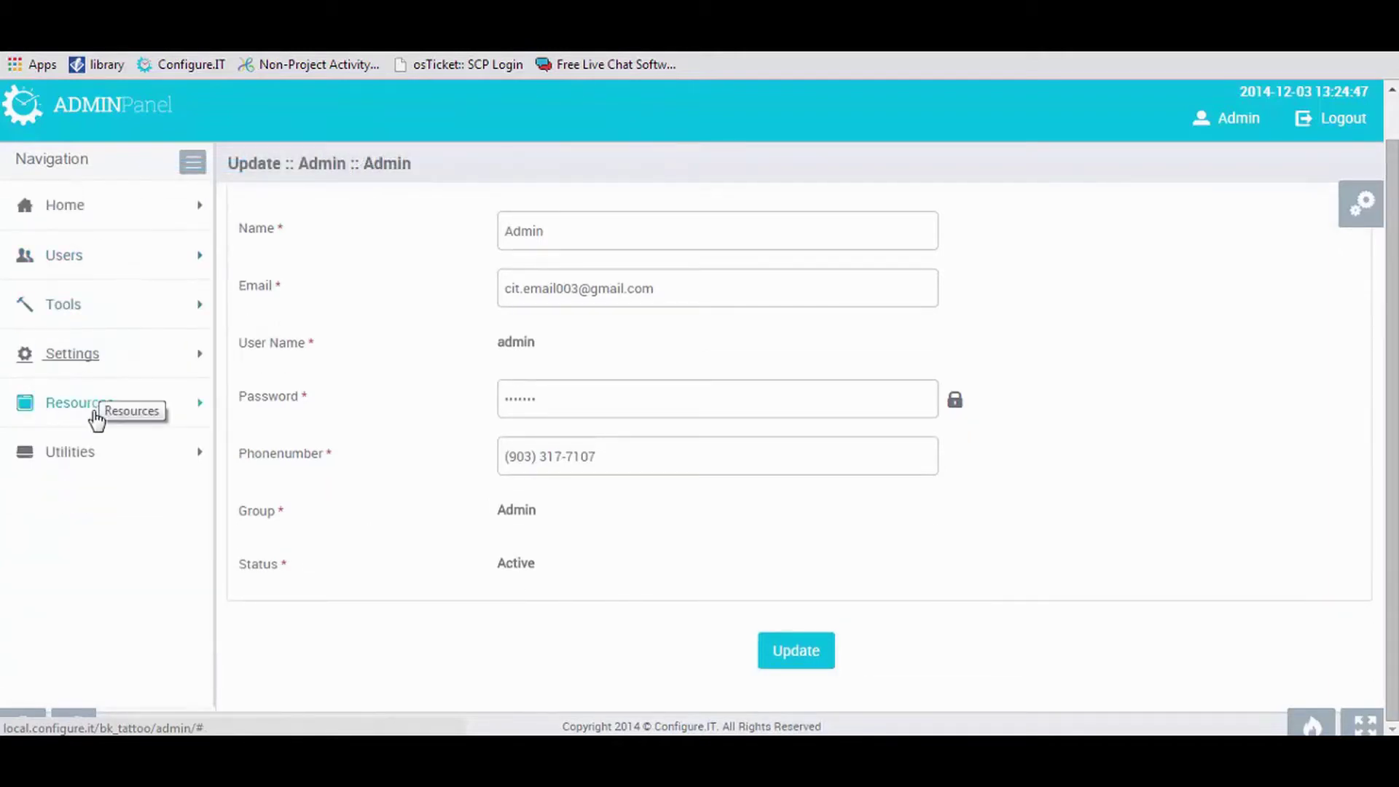
left_click(97, 420)
left_click(103, 406)
left_click(96, 468)
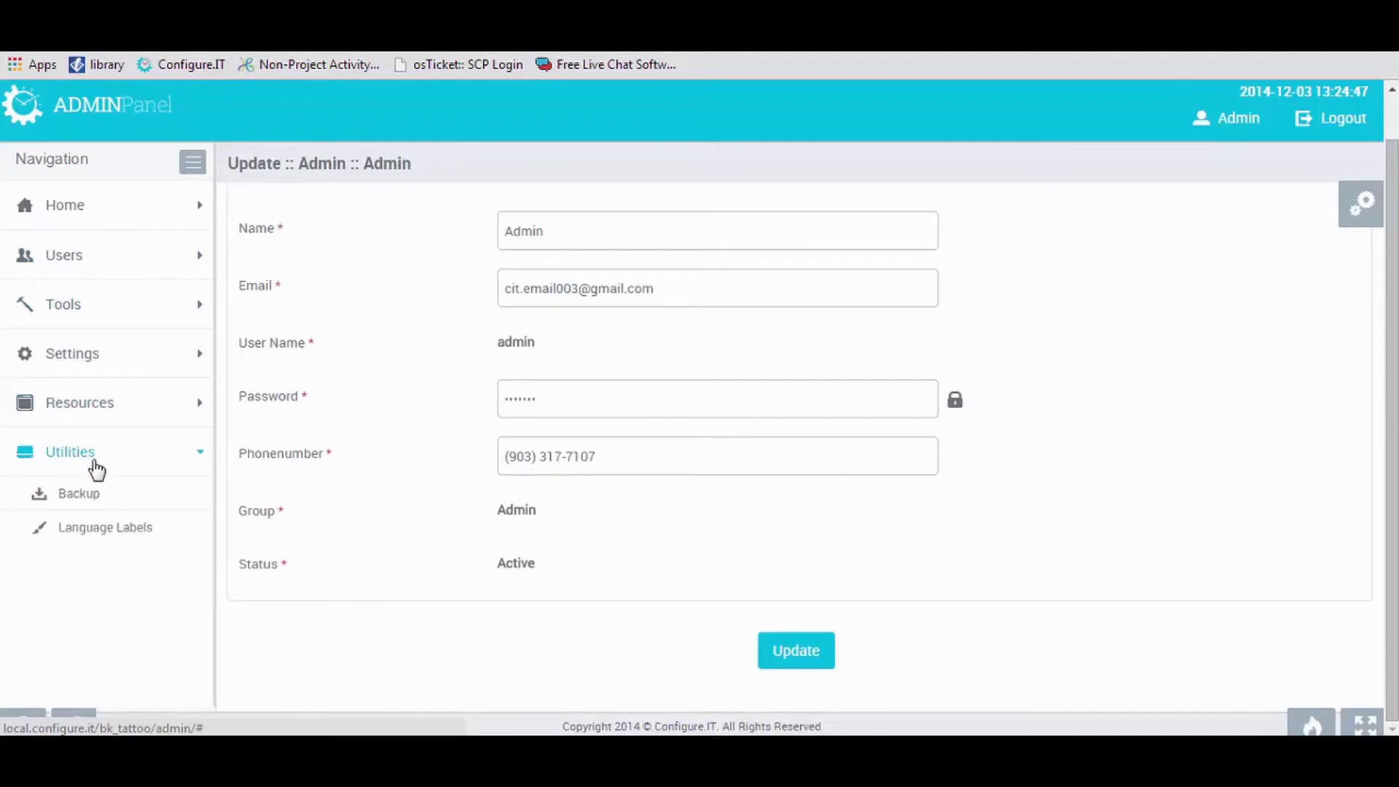
left_click(96, 469)
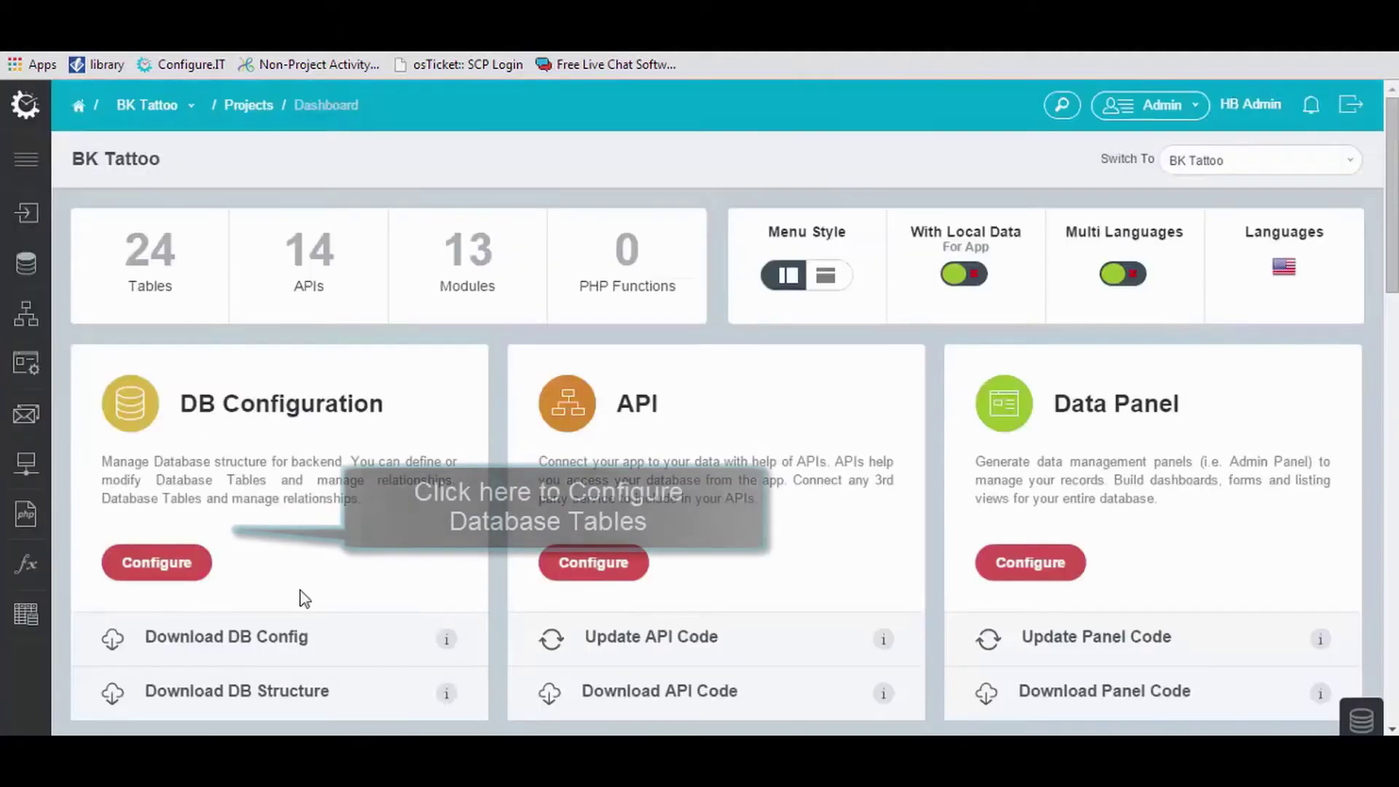
Open the DB Configuration table list and start a new table with + Add New.
left_click(167, 579)
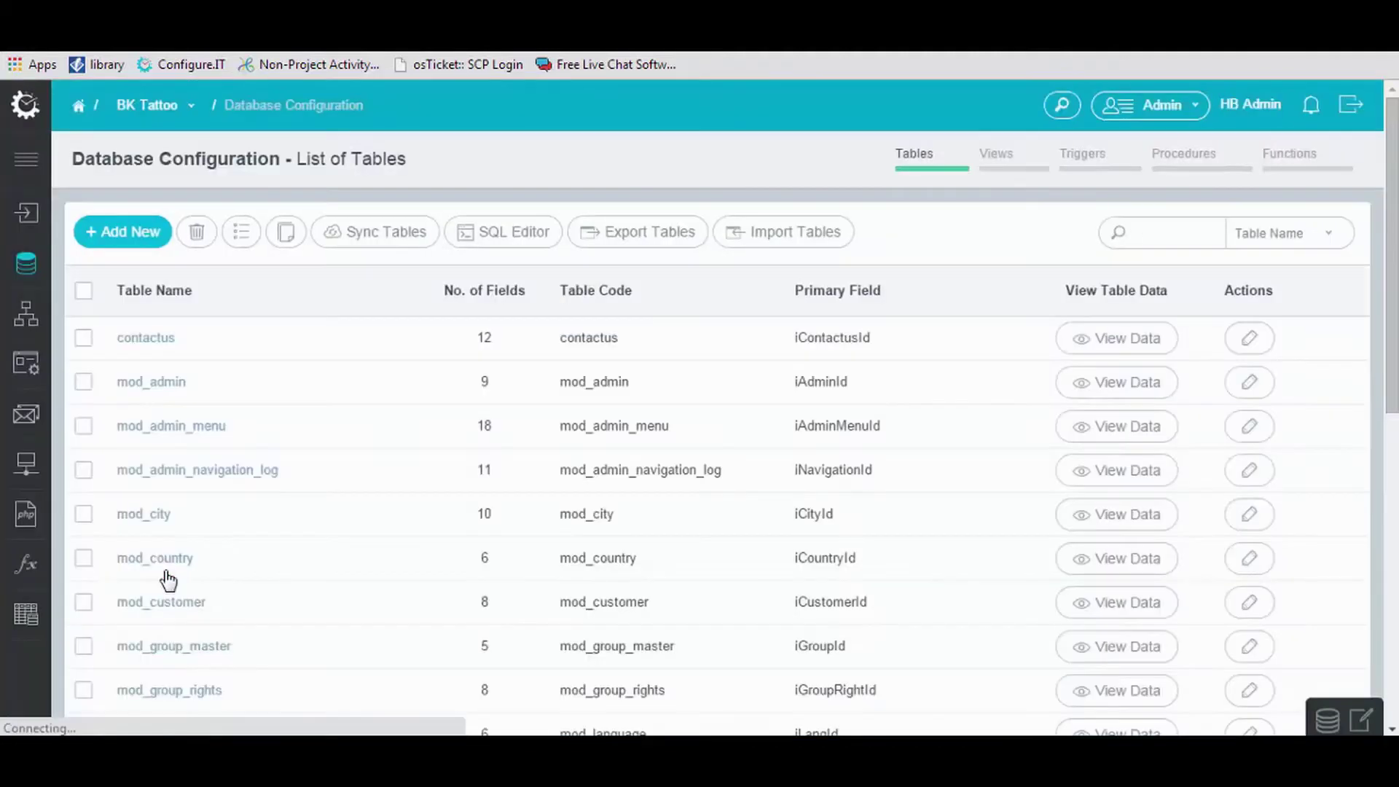
left_click(145, 235)
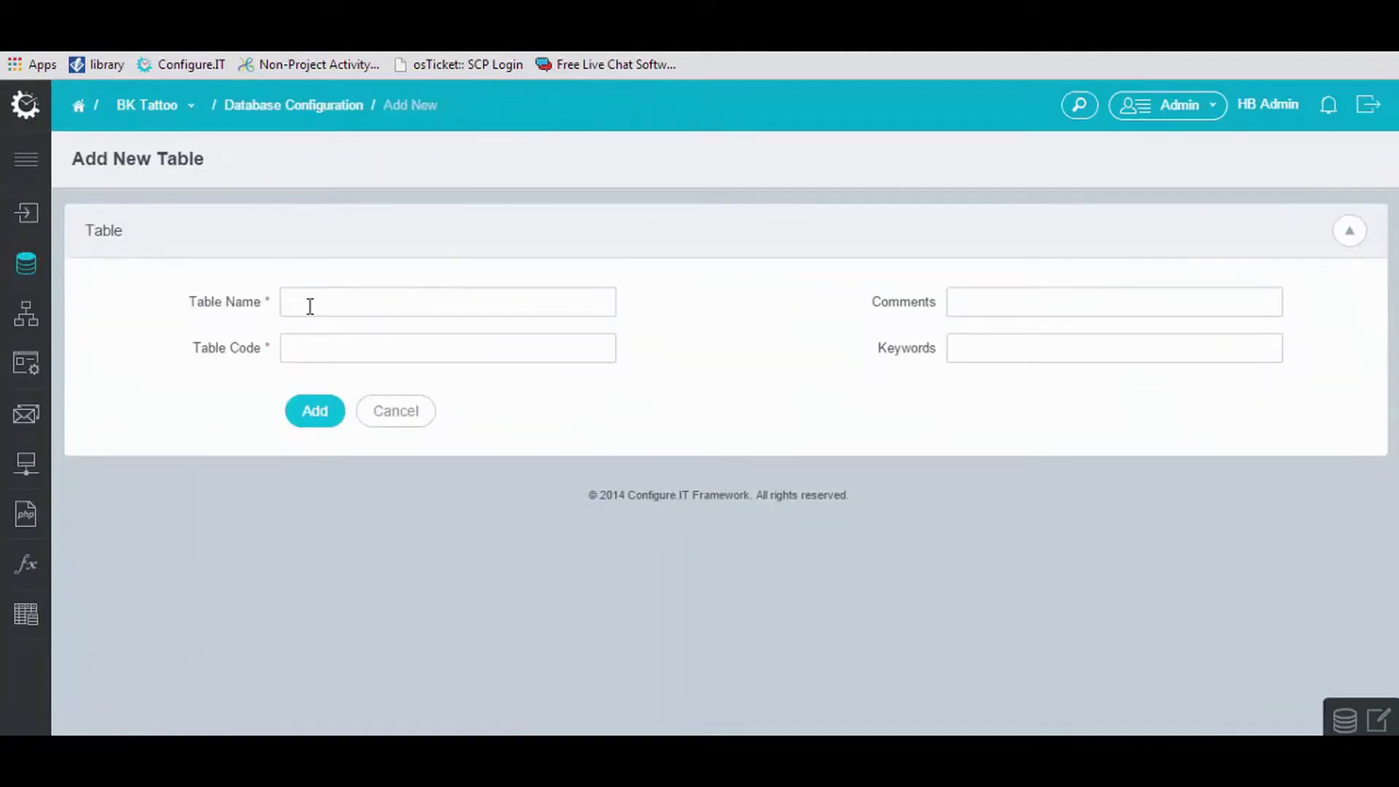
Create the userdetails table and enter 4 as the number of fields to add.
left_click(306, 302)
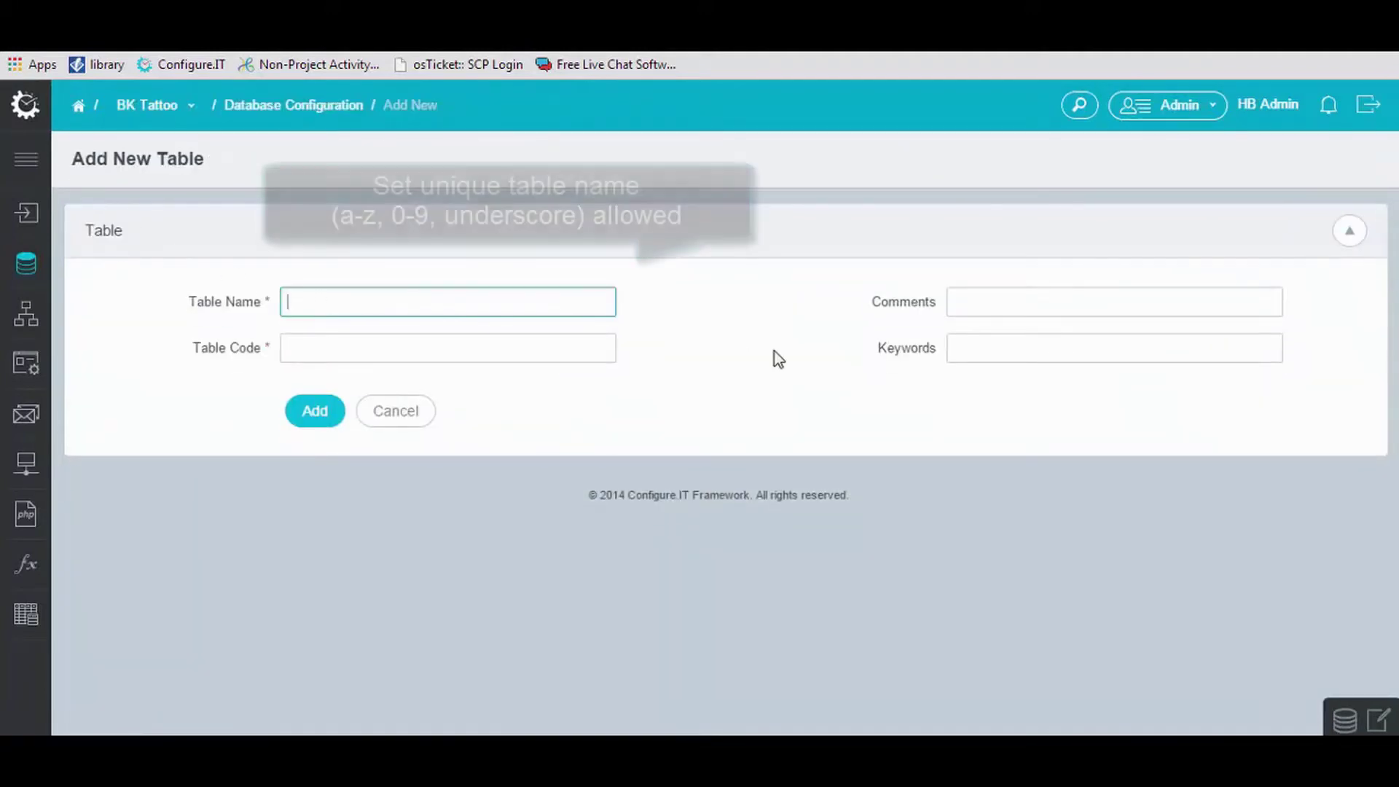
type("userdetails")
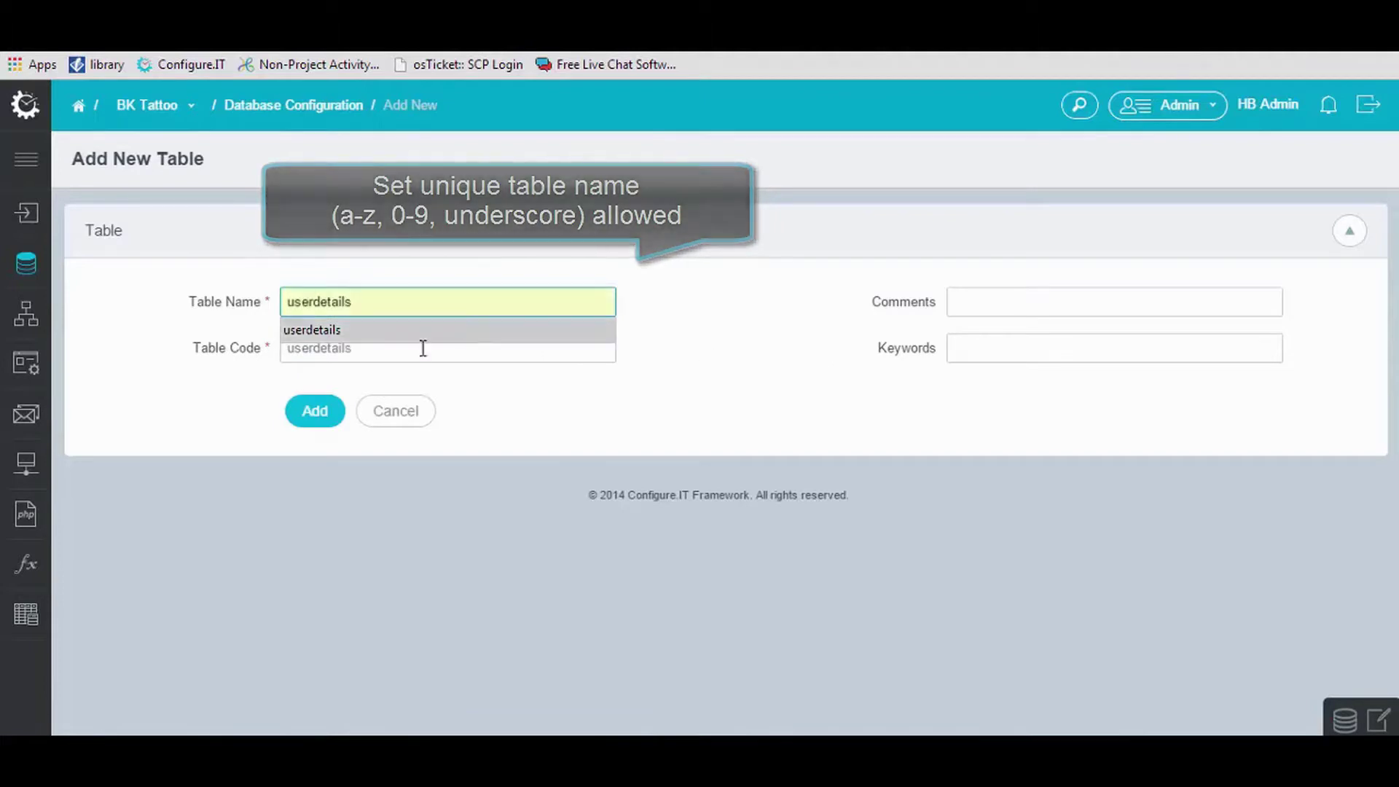
left_click(321, 412)
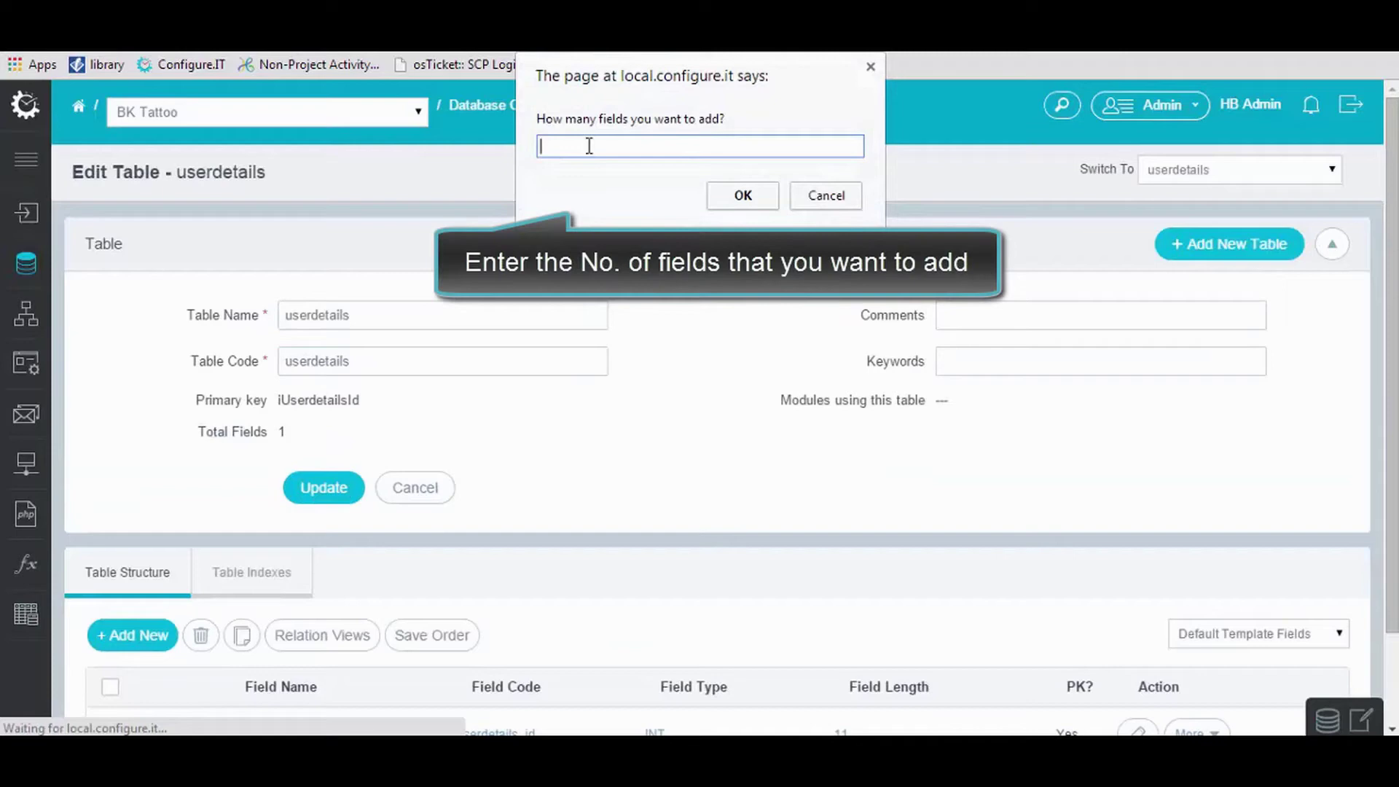
type("4")
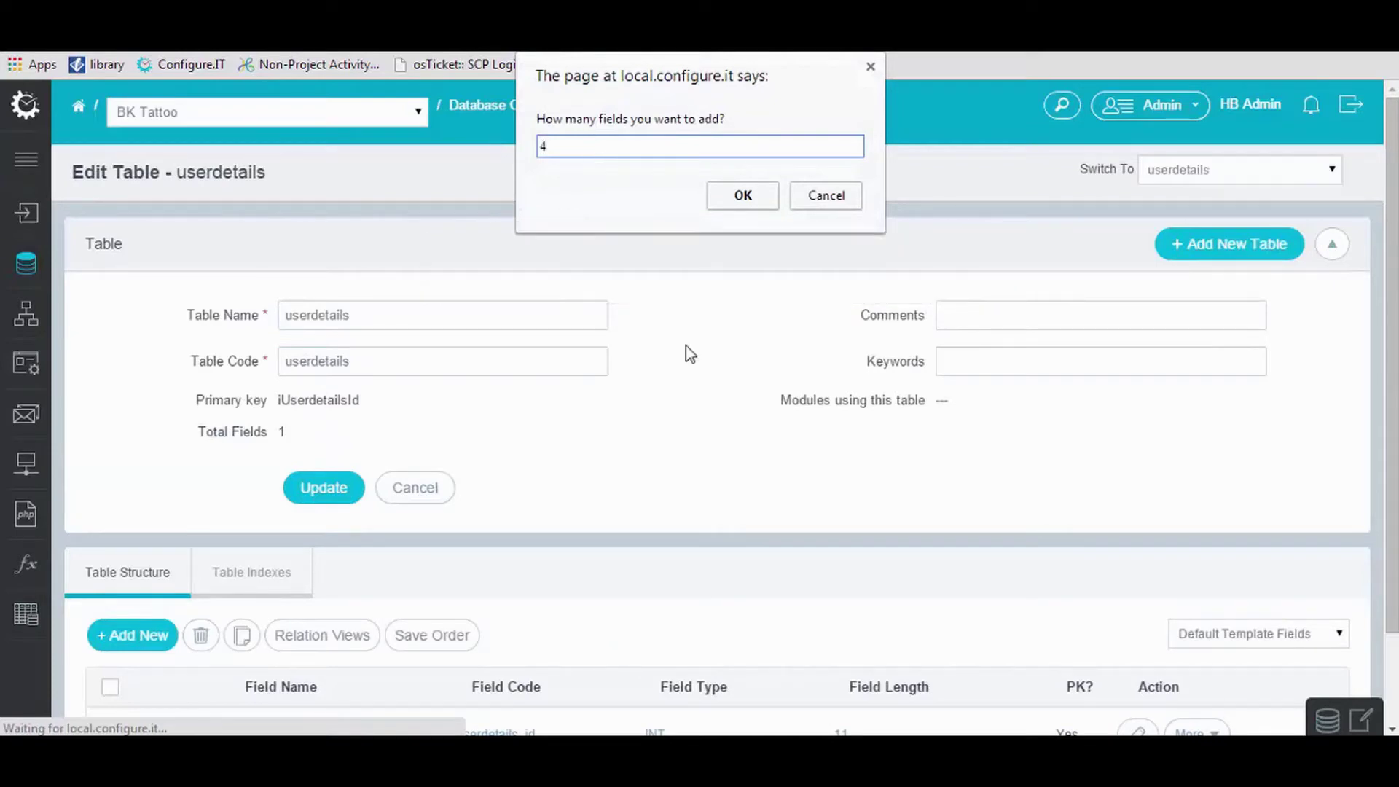
Add four field rows and fill the first three with the predefined First Name, Last Name and Email Address fields.
left_click(736, 202)
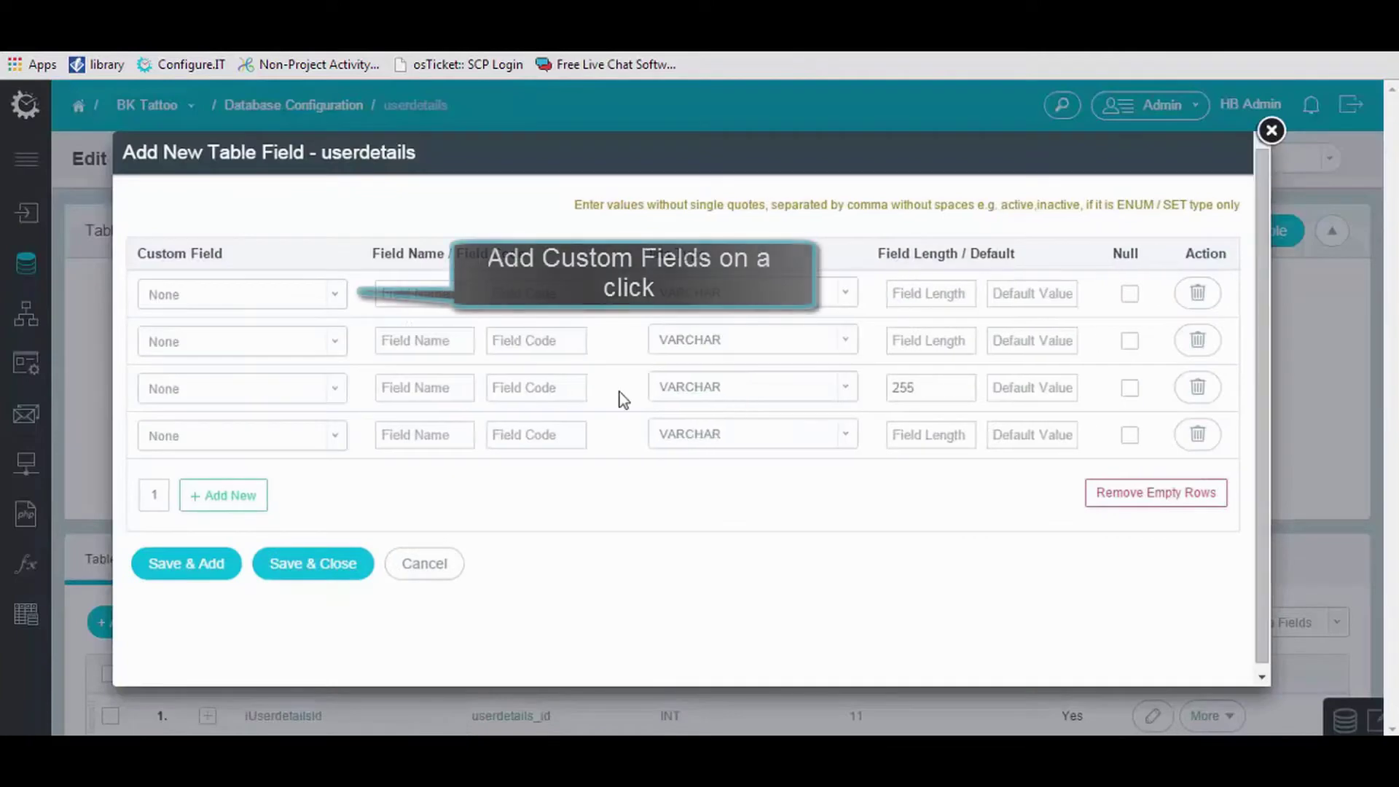
left_click(230, 294)
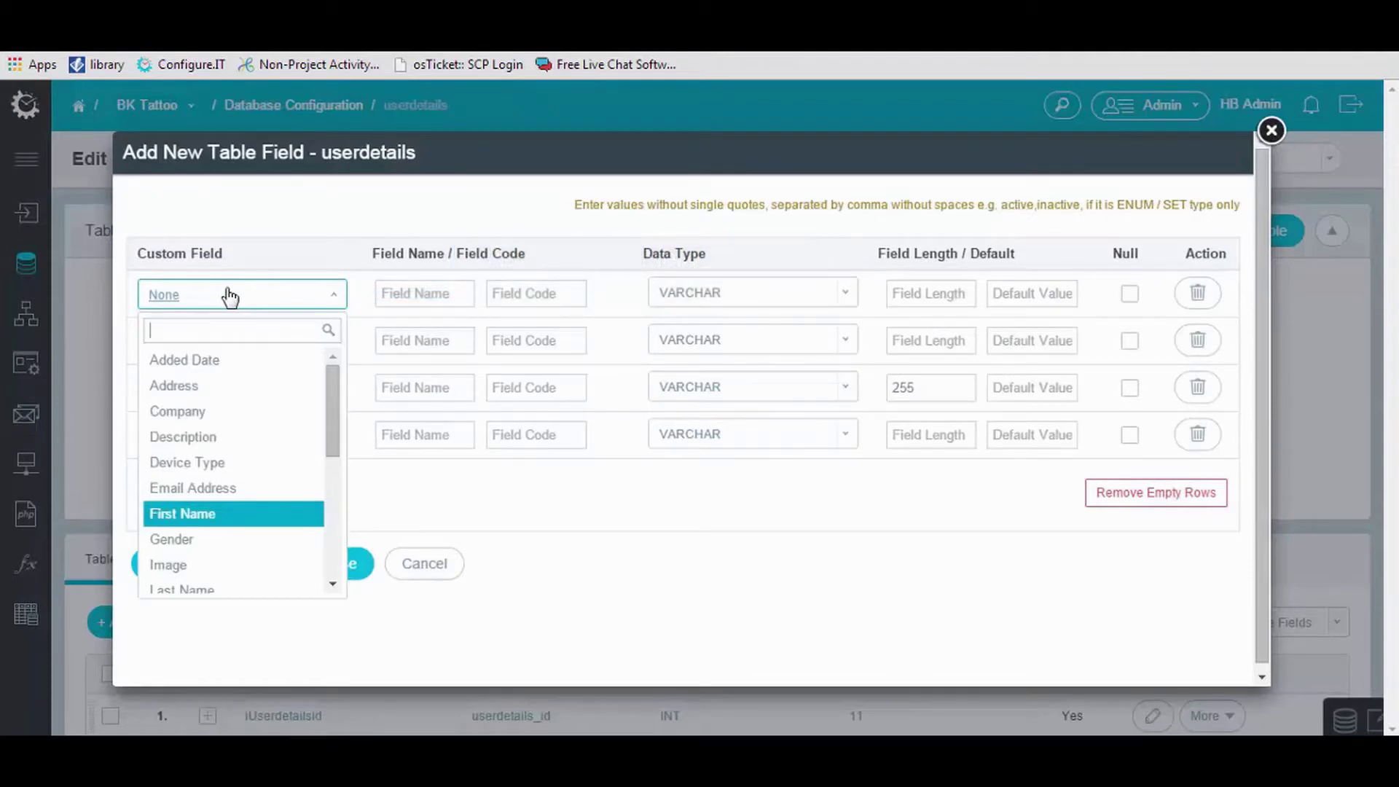
type("fir")
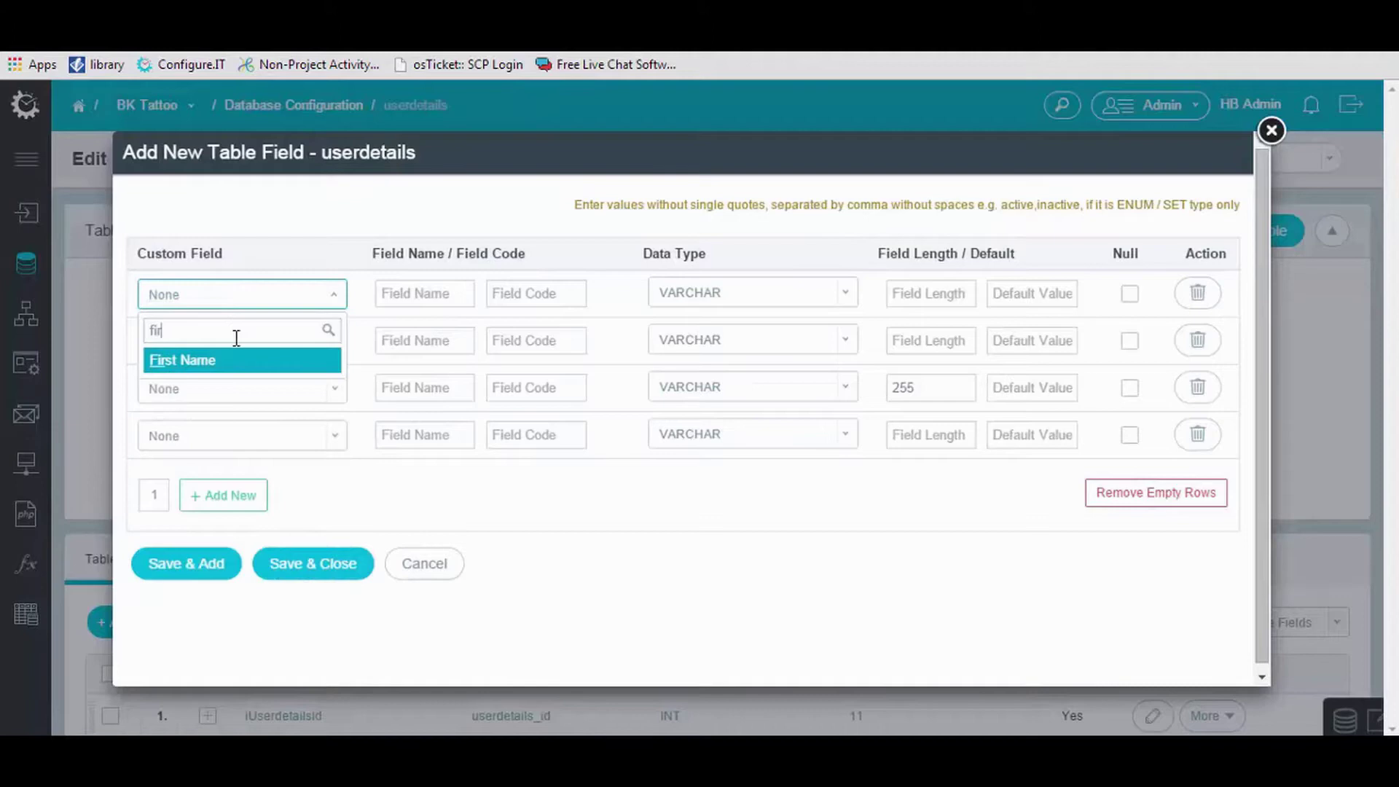
left_click(219, 360)
left_click(222, 350)
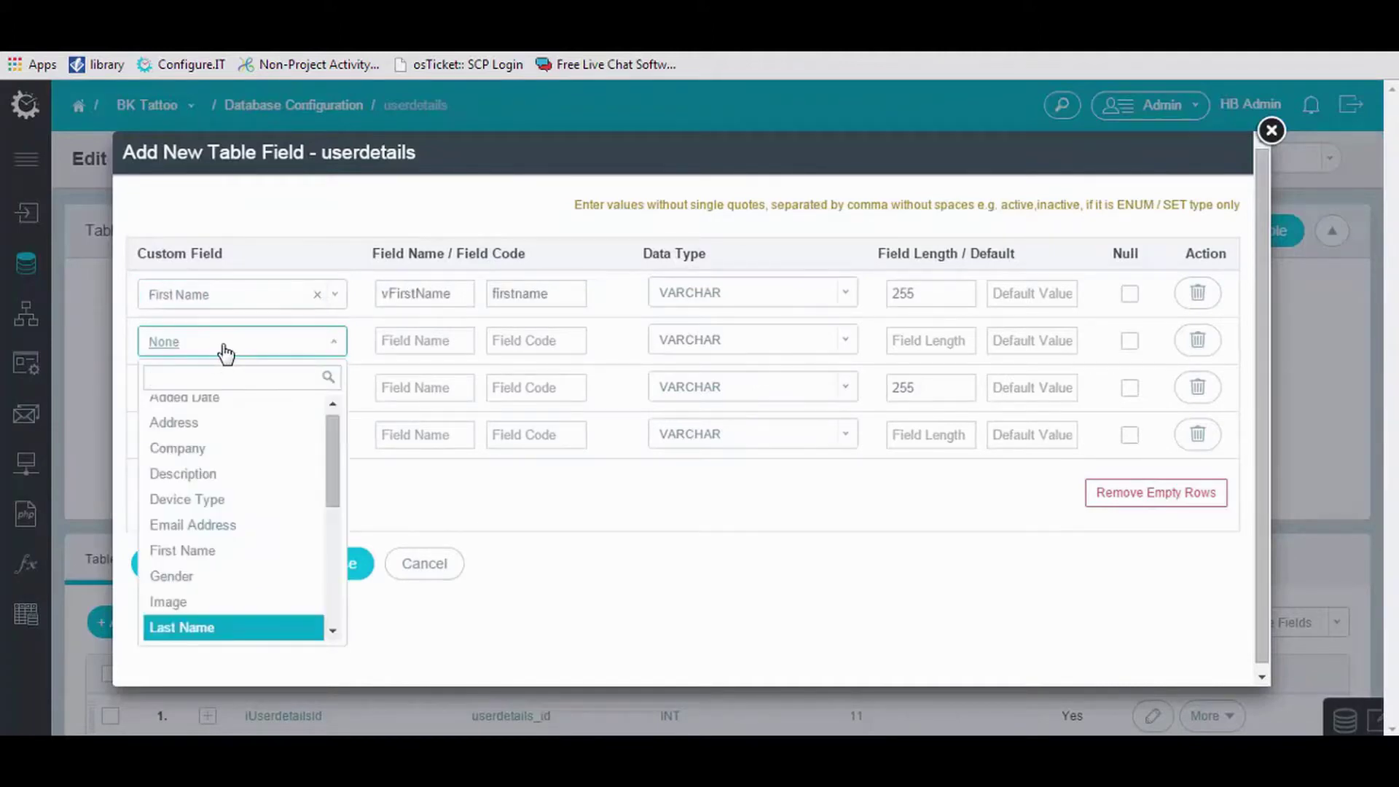
type("las")
left_click(227, 406)
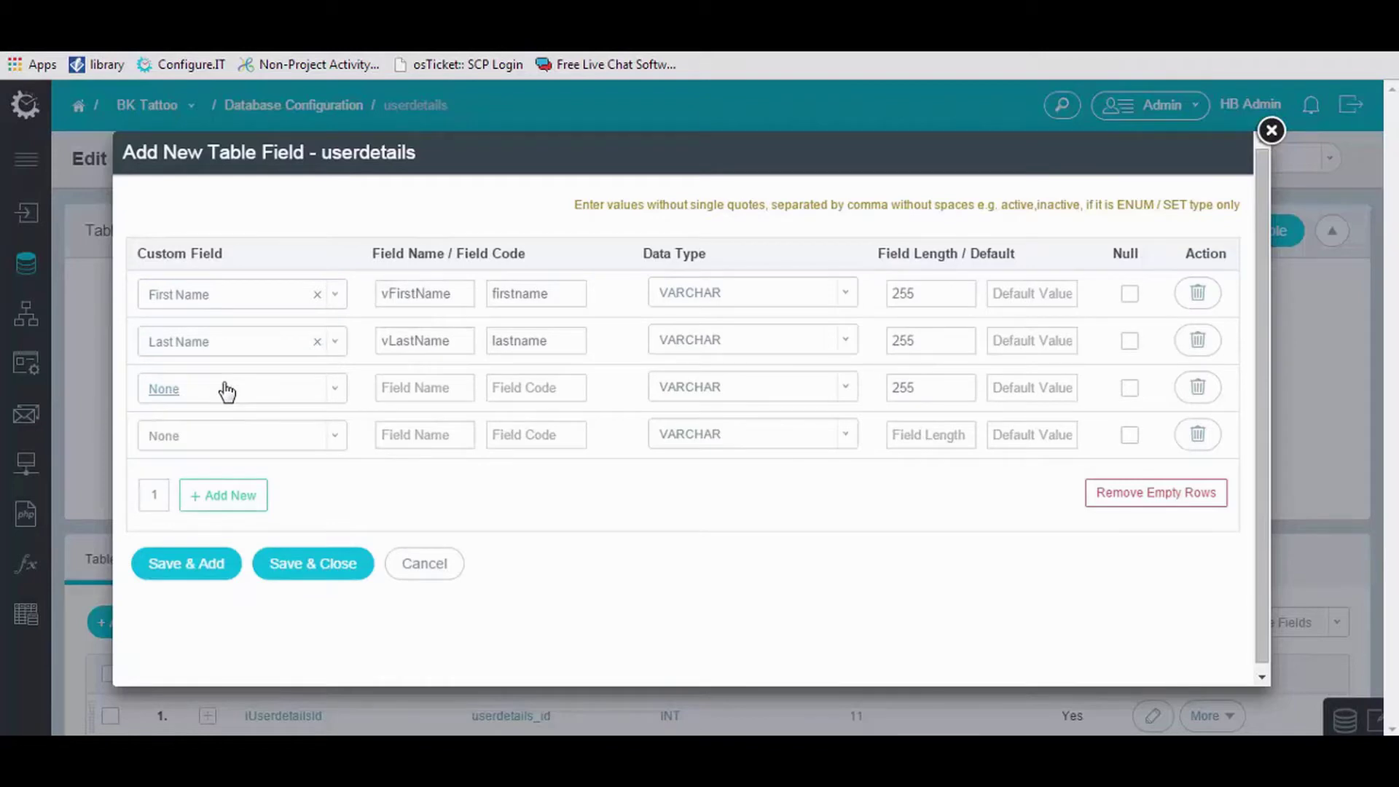
left_click(226, 391)
type("e")
left_click(241, 456)
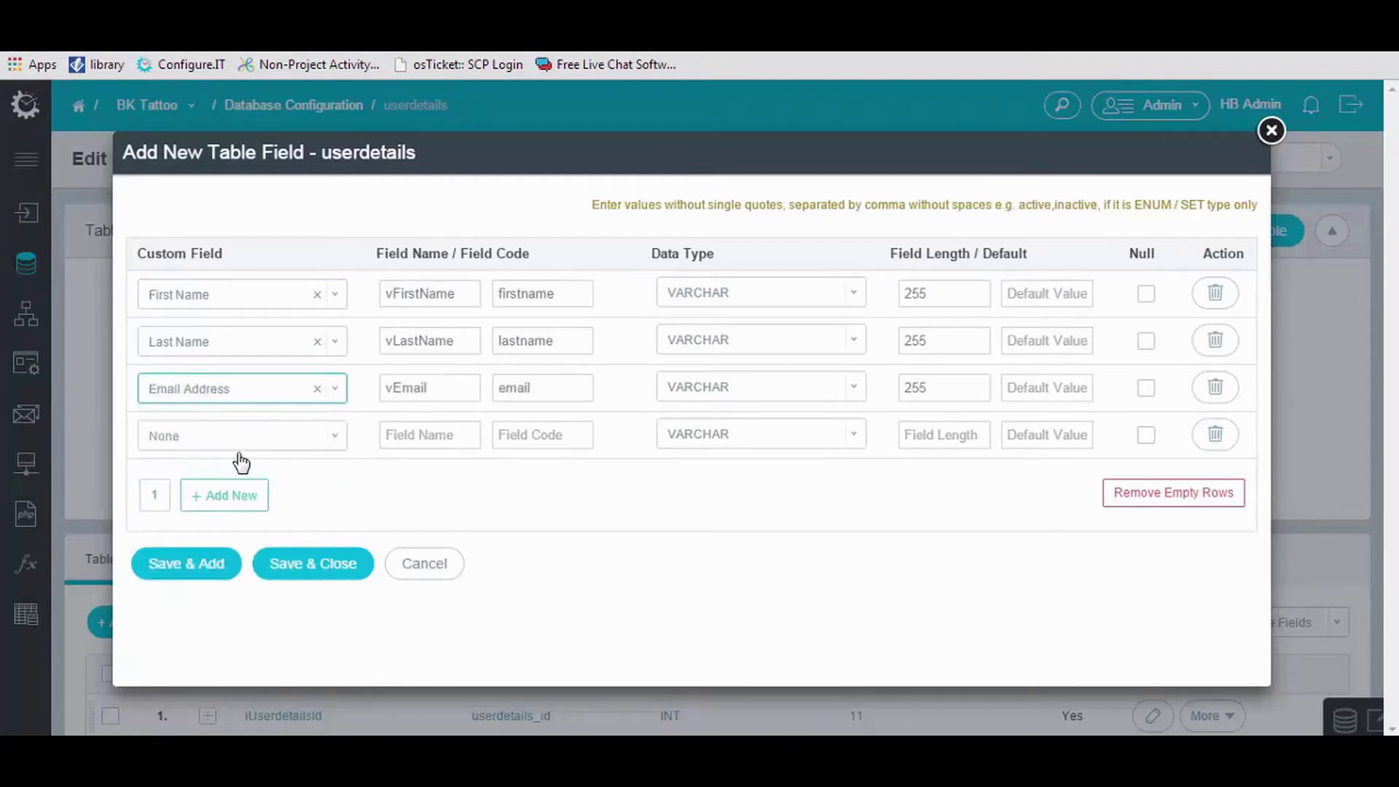
Name the fourth field vPhoto and add three more empty field rows.
left_click(434, 442)
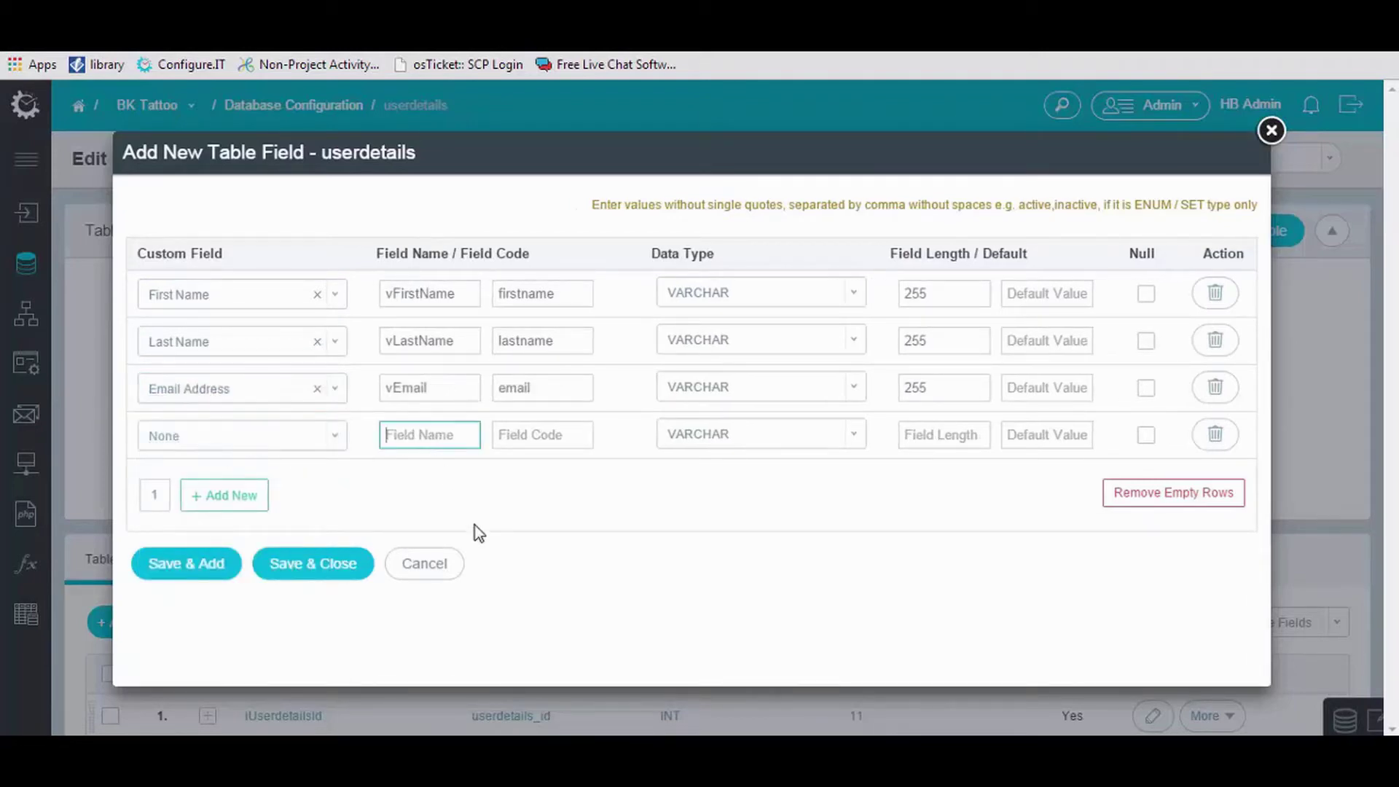
type("vPho")
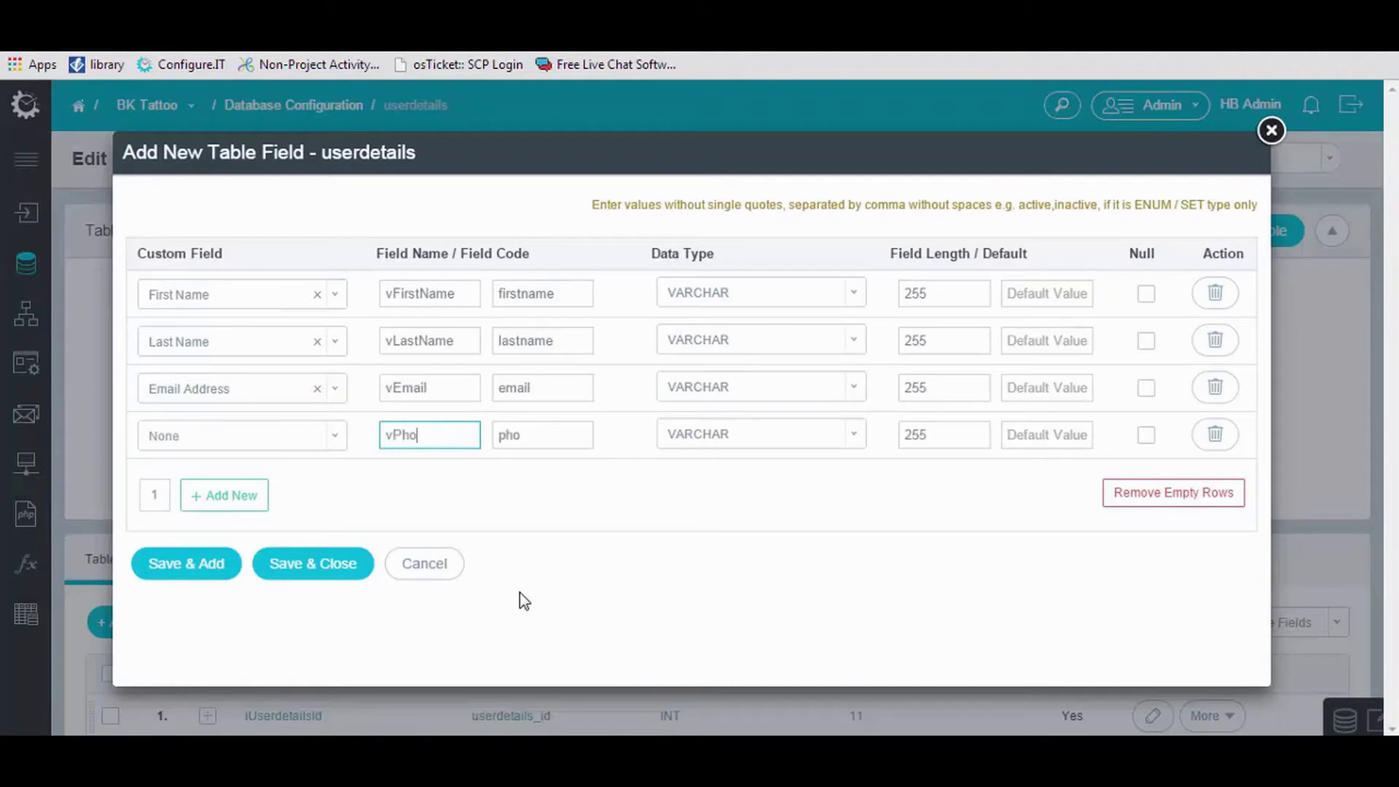
type("to")
left_click(161, 500)
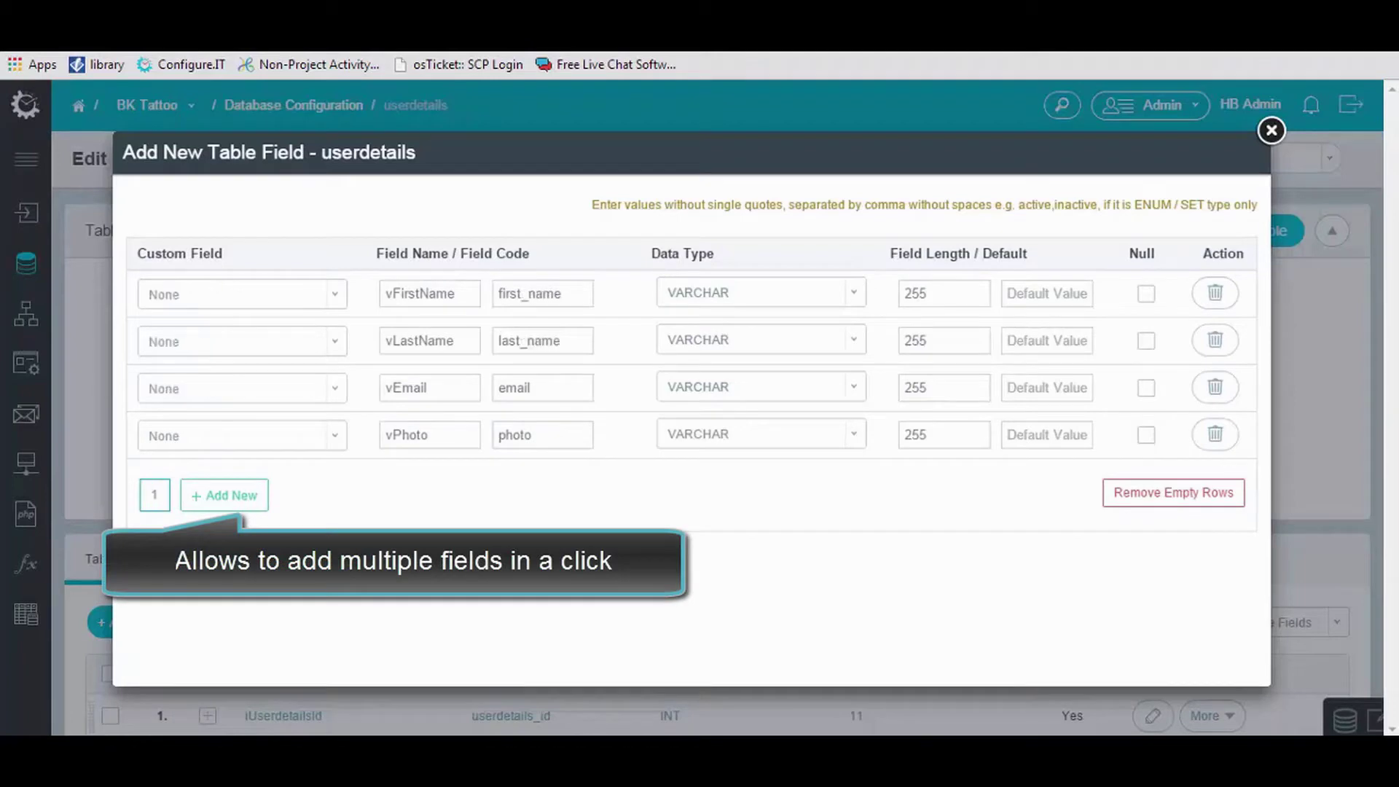
key("BackSpace")
type("3")
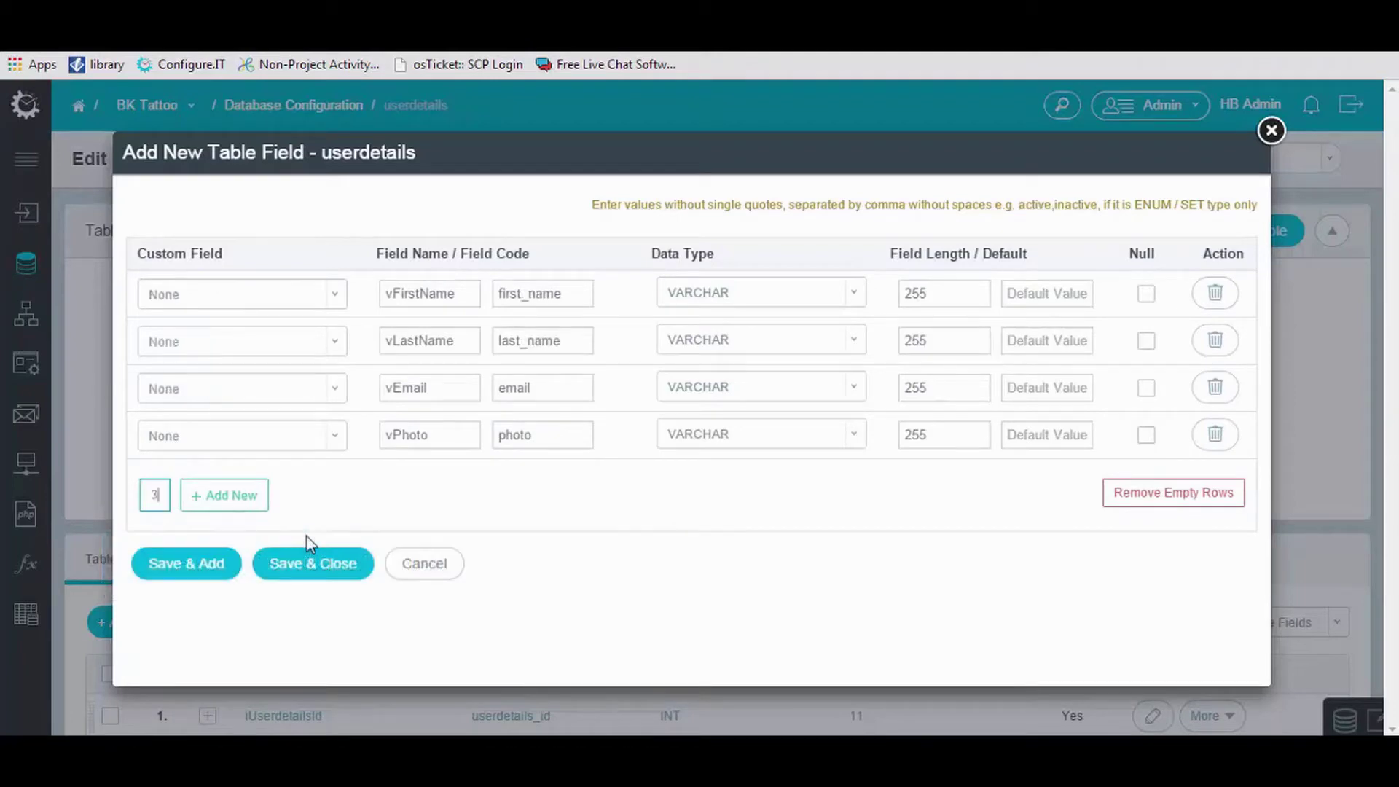
left_click(247, 501)
Name the new rows eStatus, iCountryId and iStateId, then save and close.
left_click(409, 484)
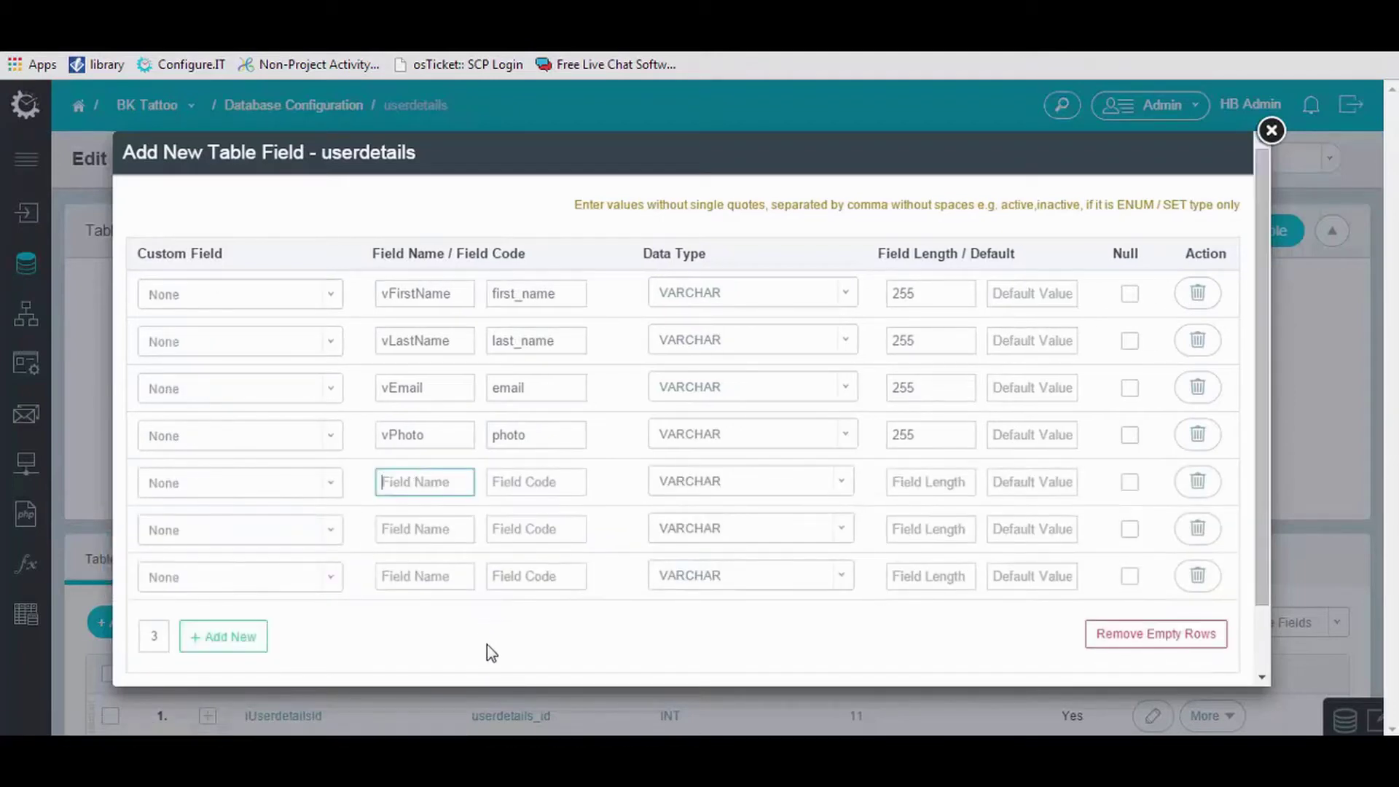
type("e")
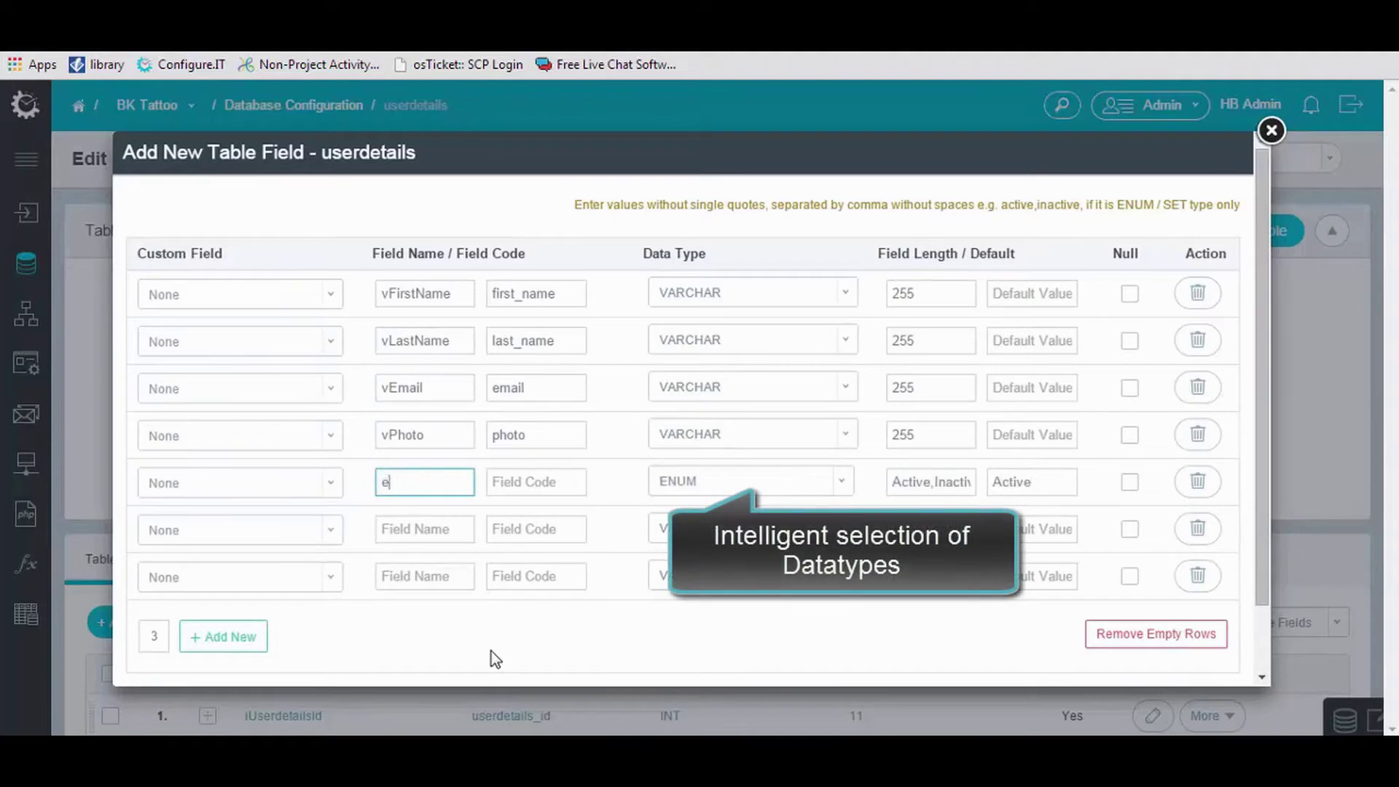
type("Status")
left_click(386, 529)
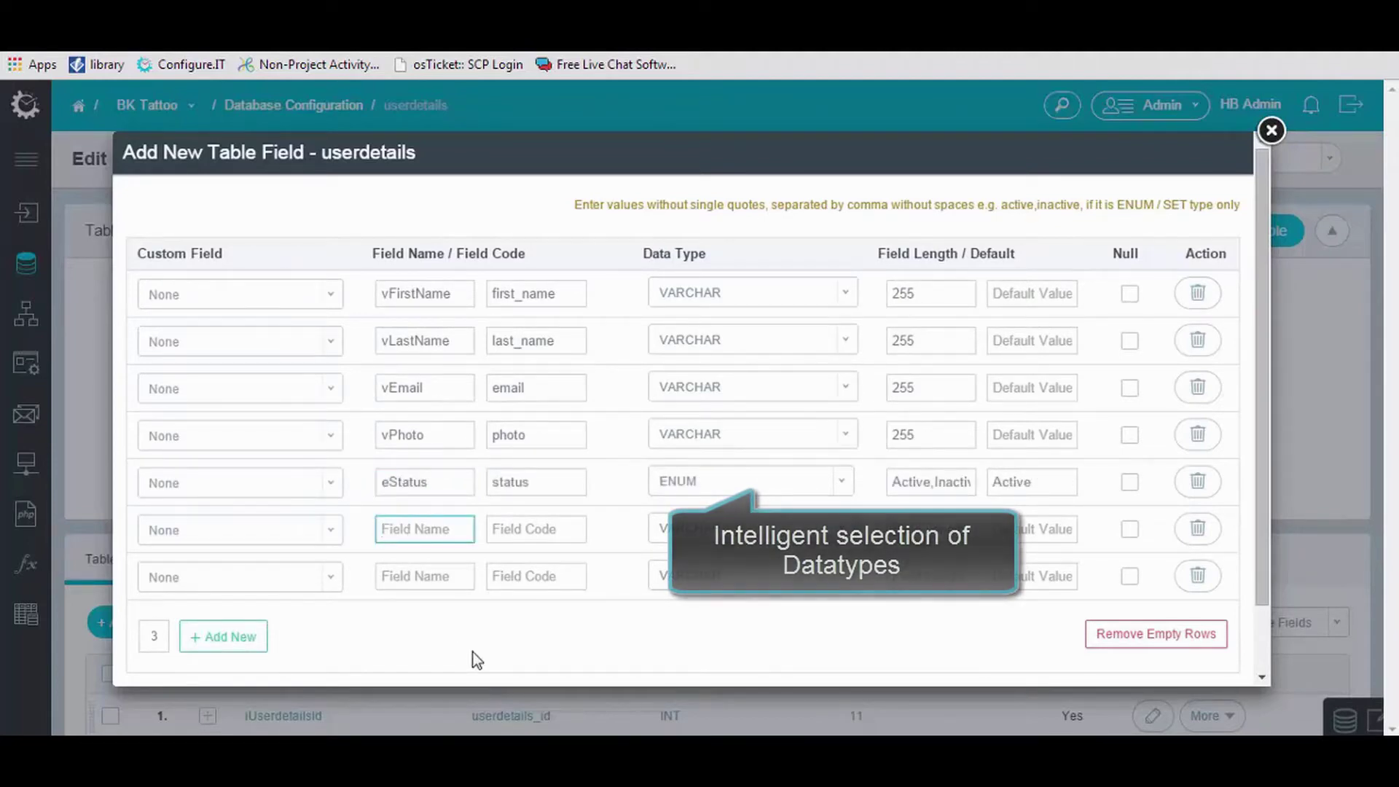
type("iCountryId")
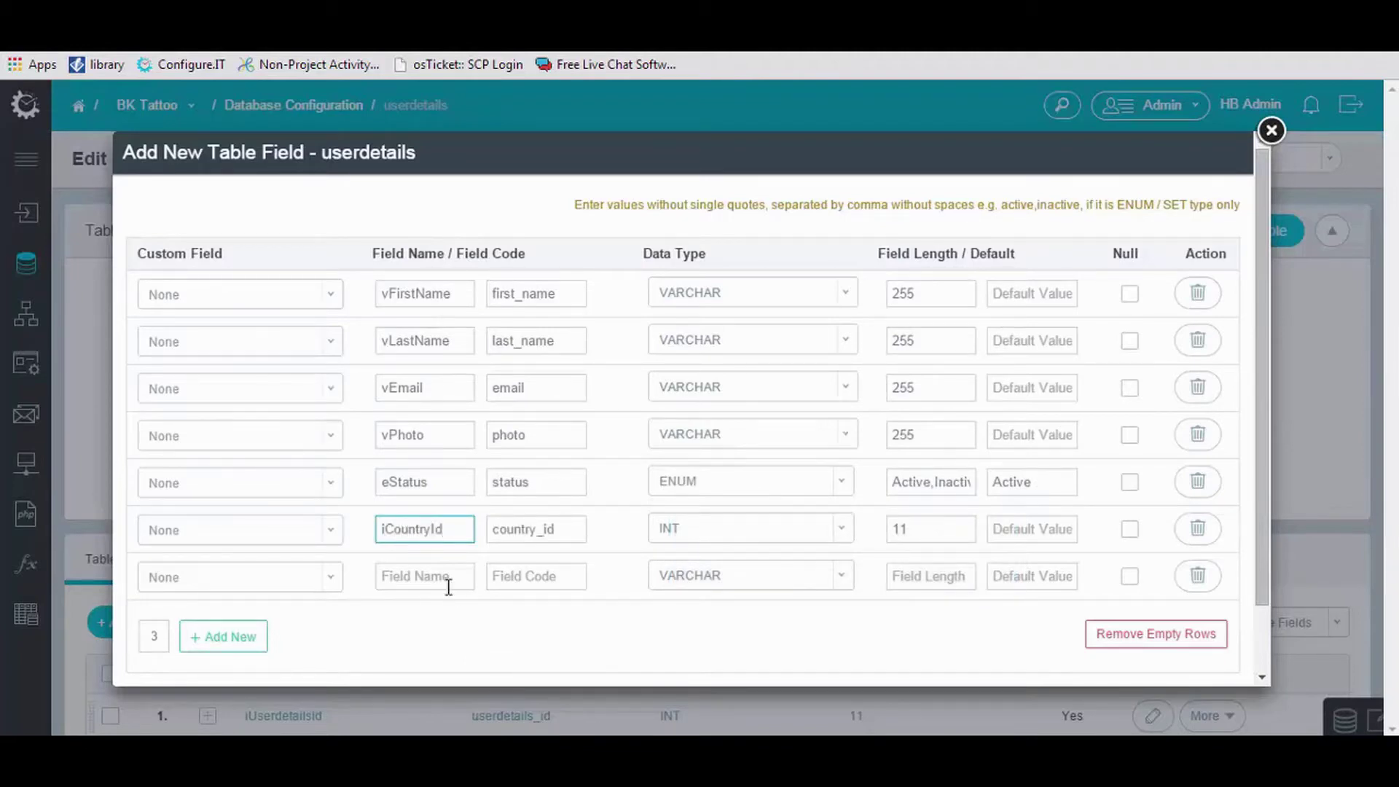
left_click(447, 581)
type("iStateId")
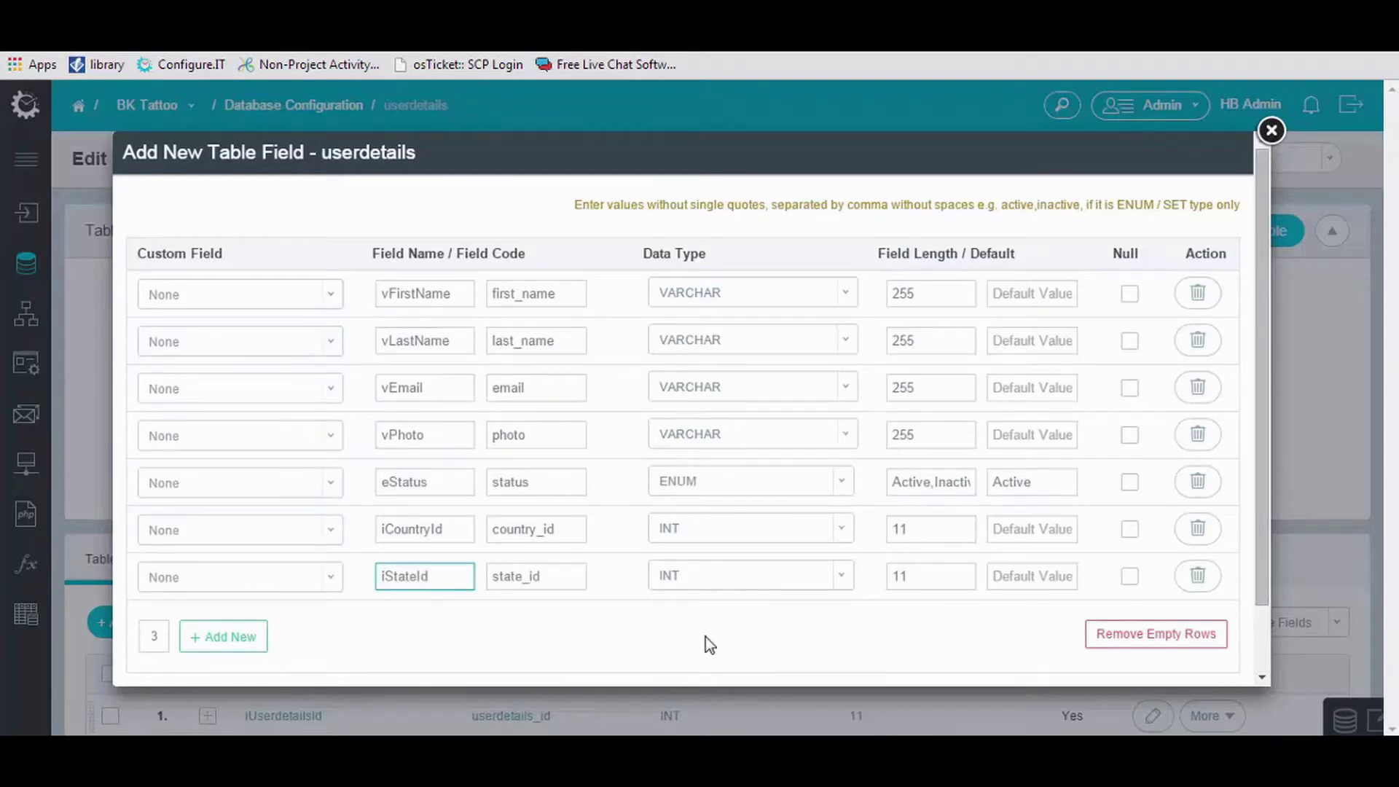
scroll(705, 637, "down", 2)
left_click(327, 643)
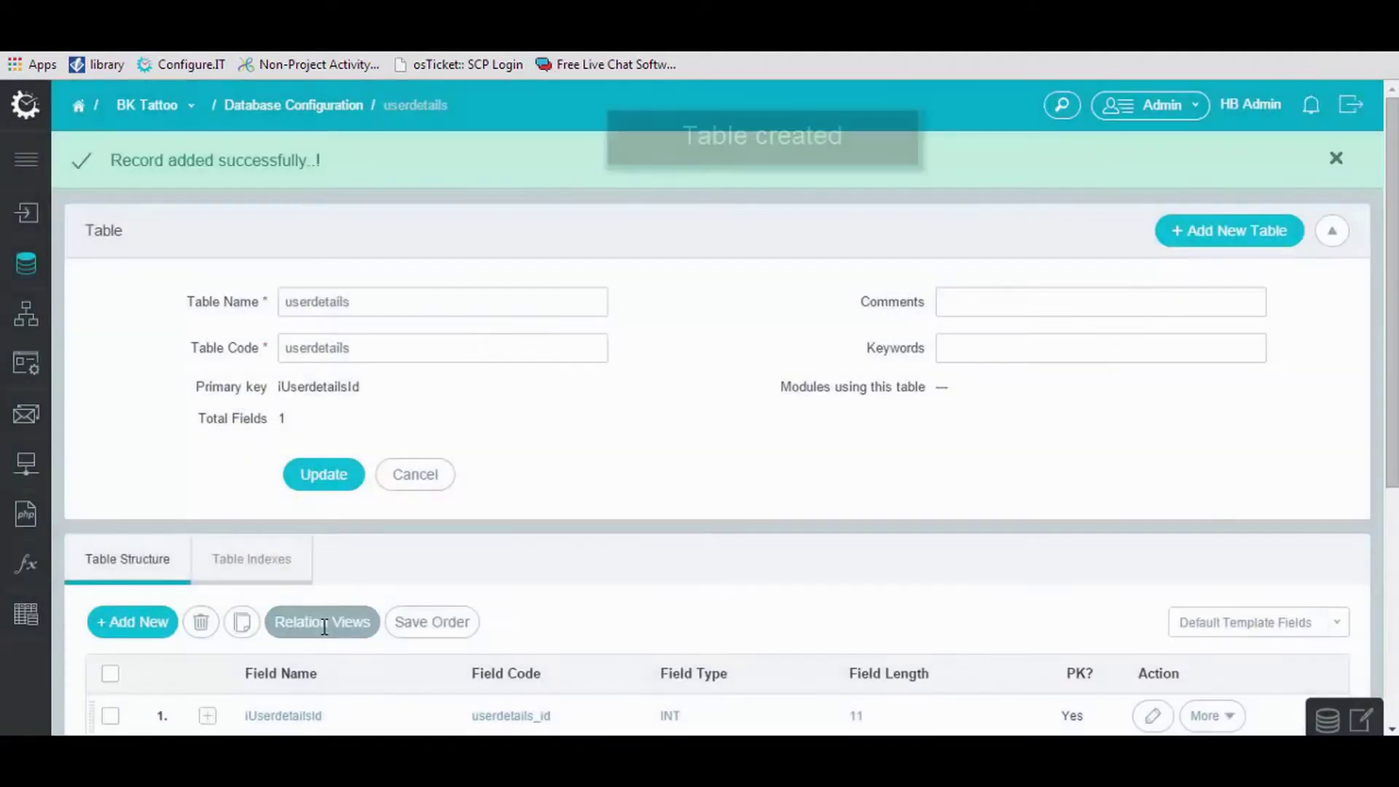
Dismiss the record-added message and return to the Database Configuration table list.
left_click(1337, 158)
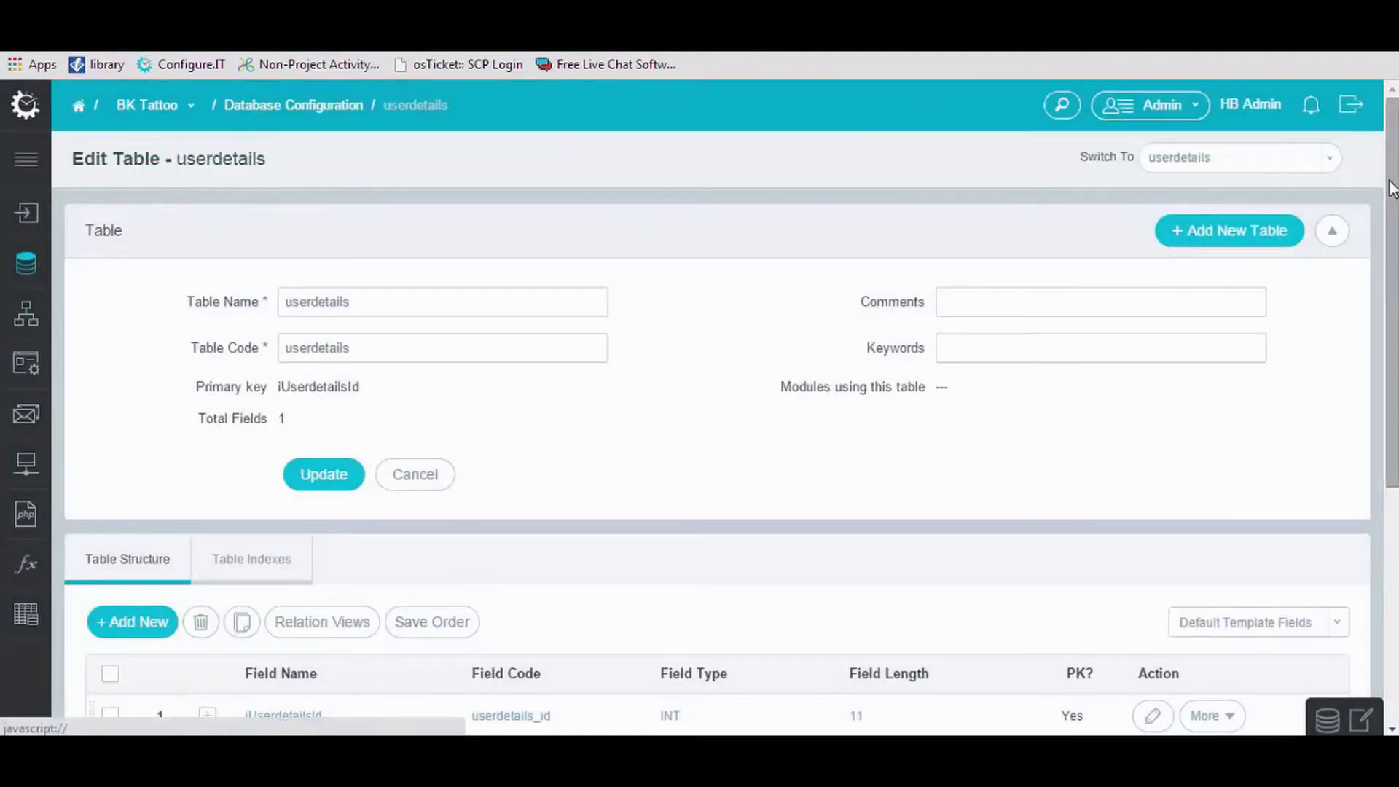
left_click_drag(1394, 212, 1396, 390)
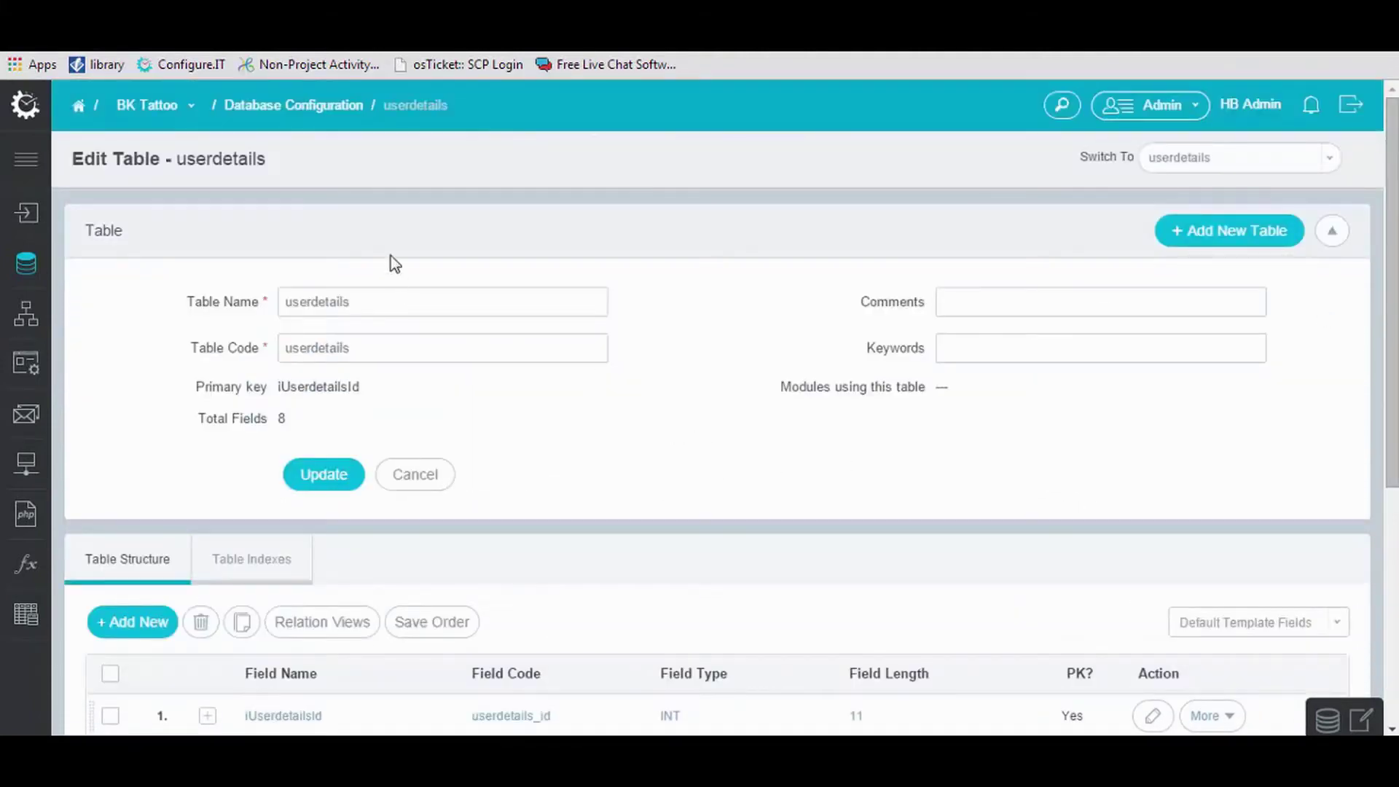
left_click(299, 105)
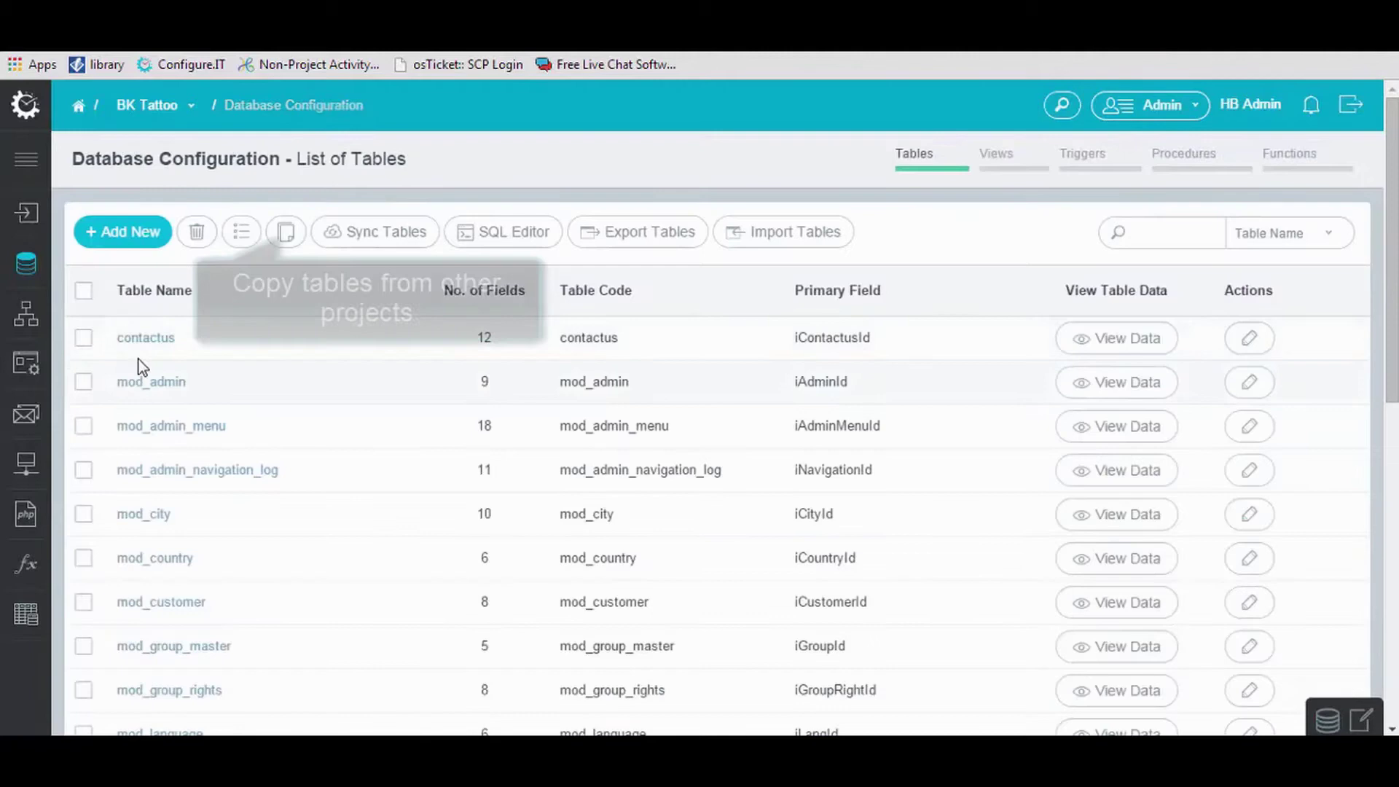
Copy the category table from SB Test Version 7 into BK Tattoo and open its edit page.
left_click(286, 232)
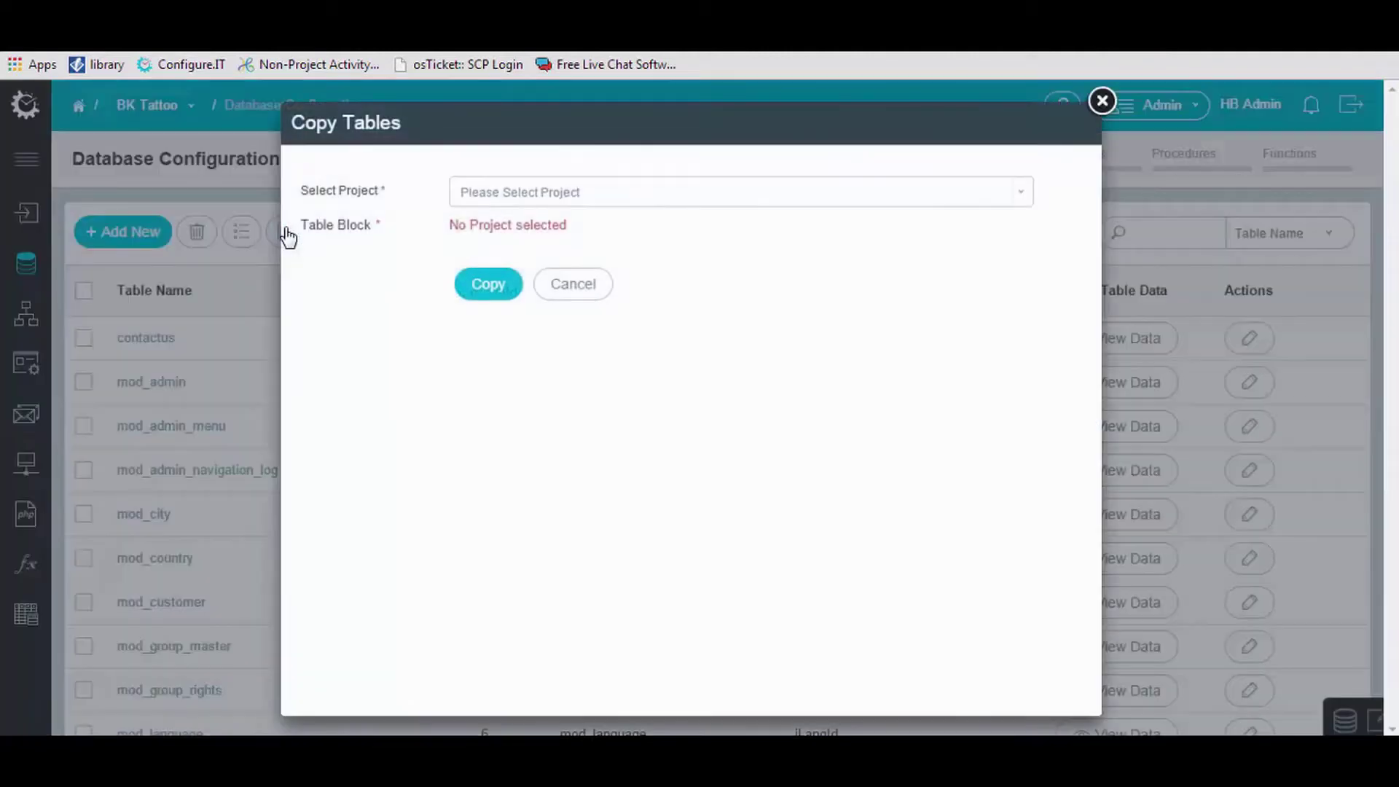
left_click(624, 200)
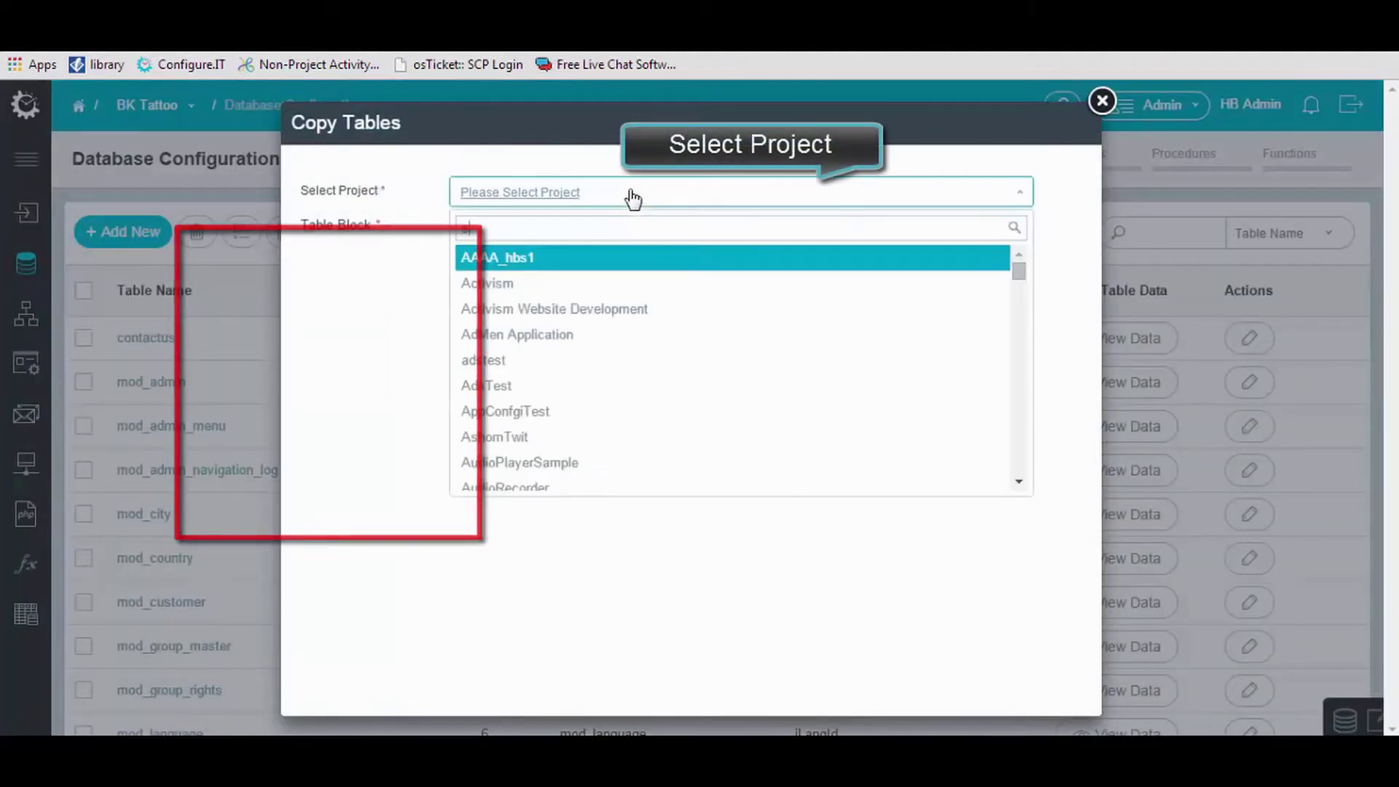
type("sb")
left_click(602, 284)
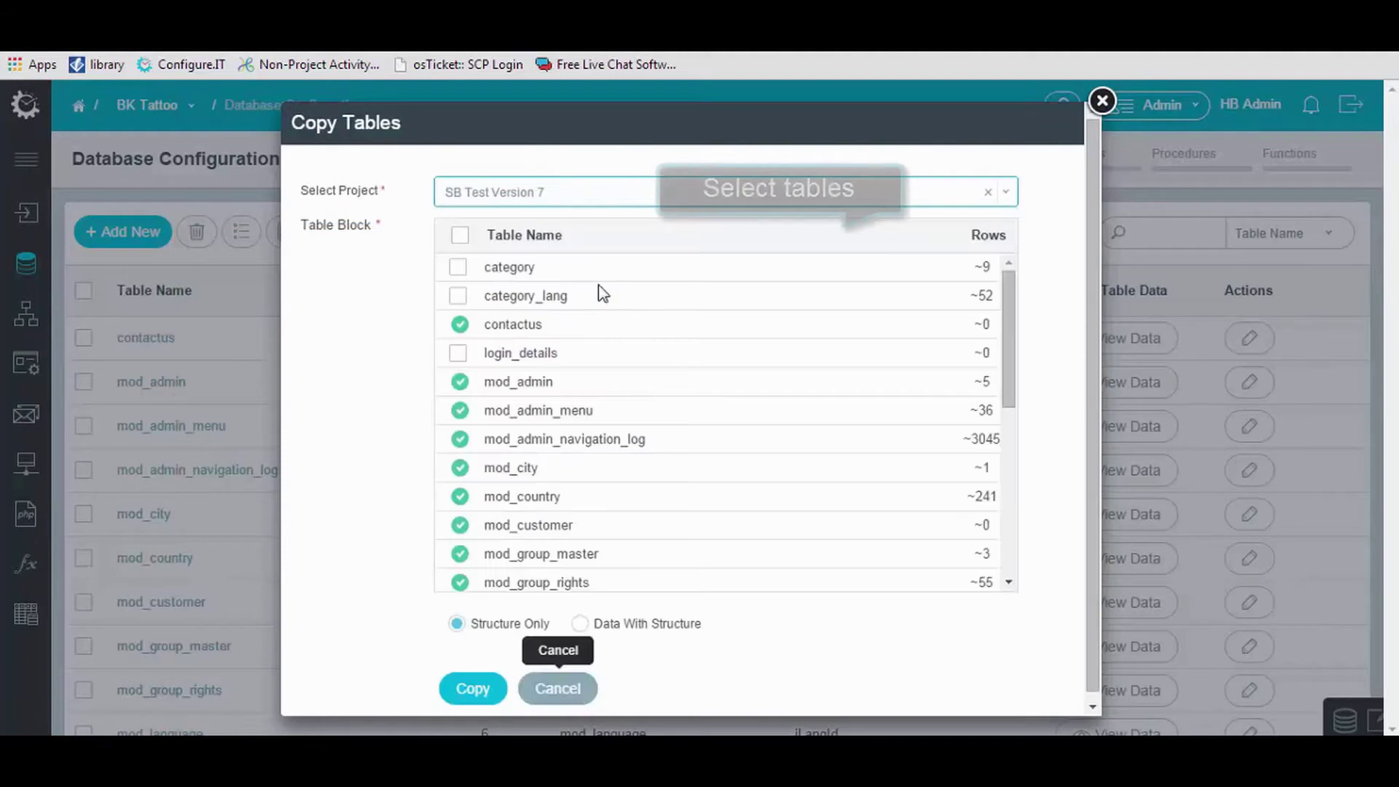
left_click(457, 268)
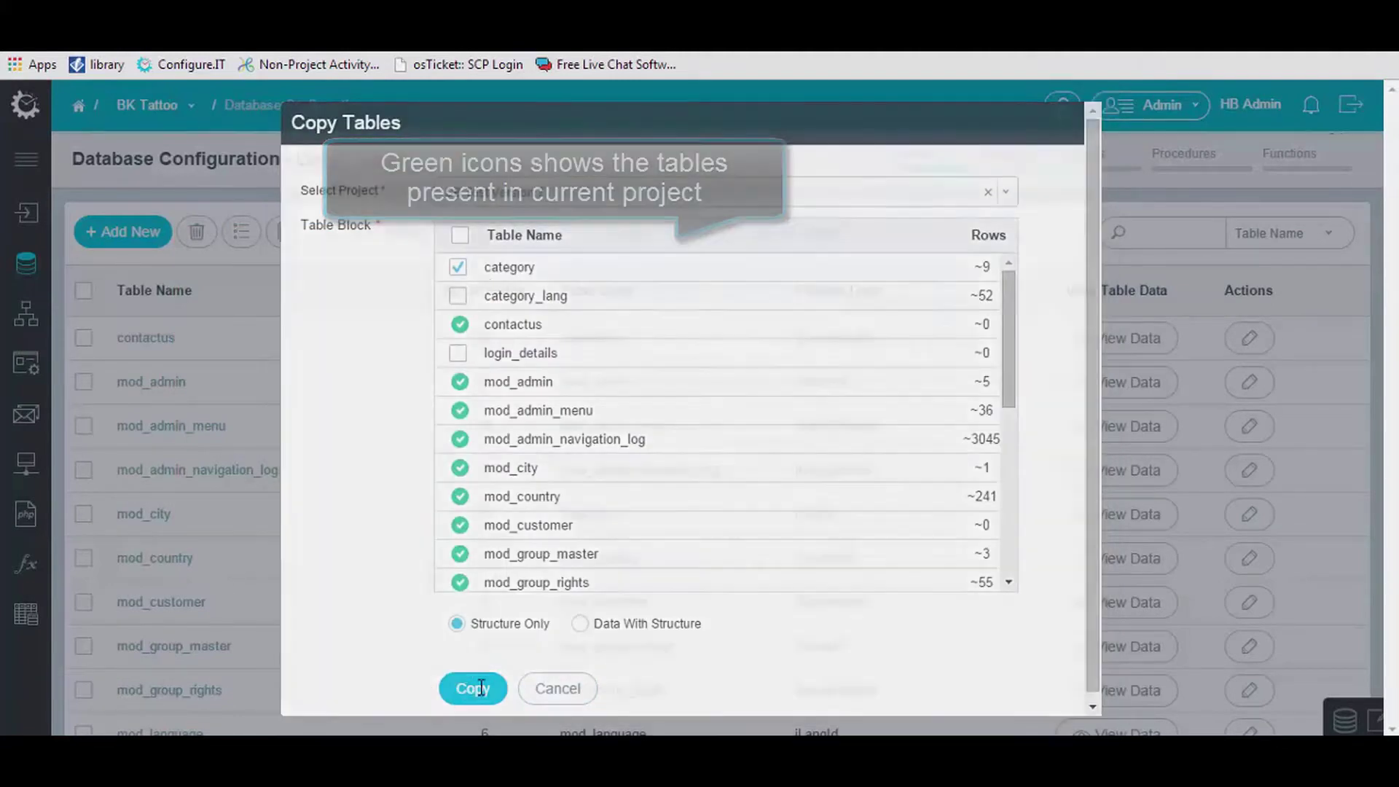
left_click(474, 688)
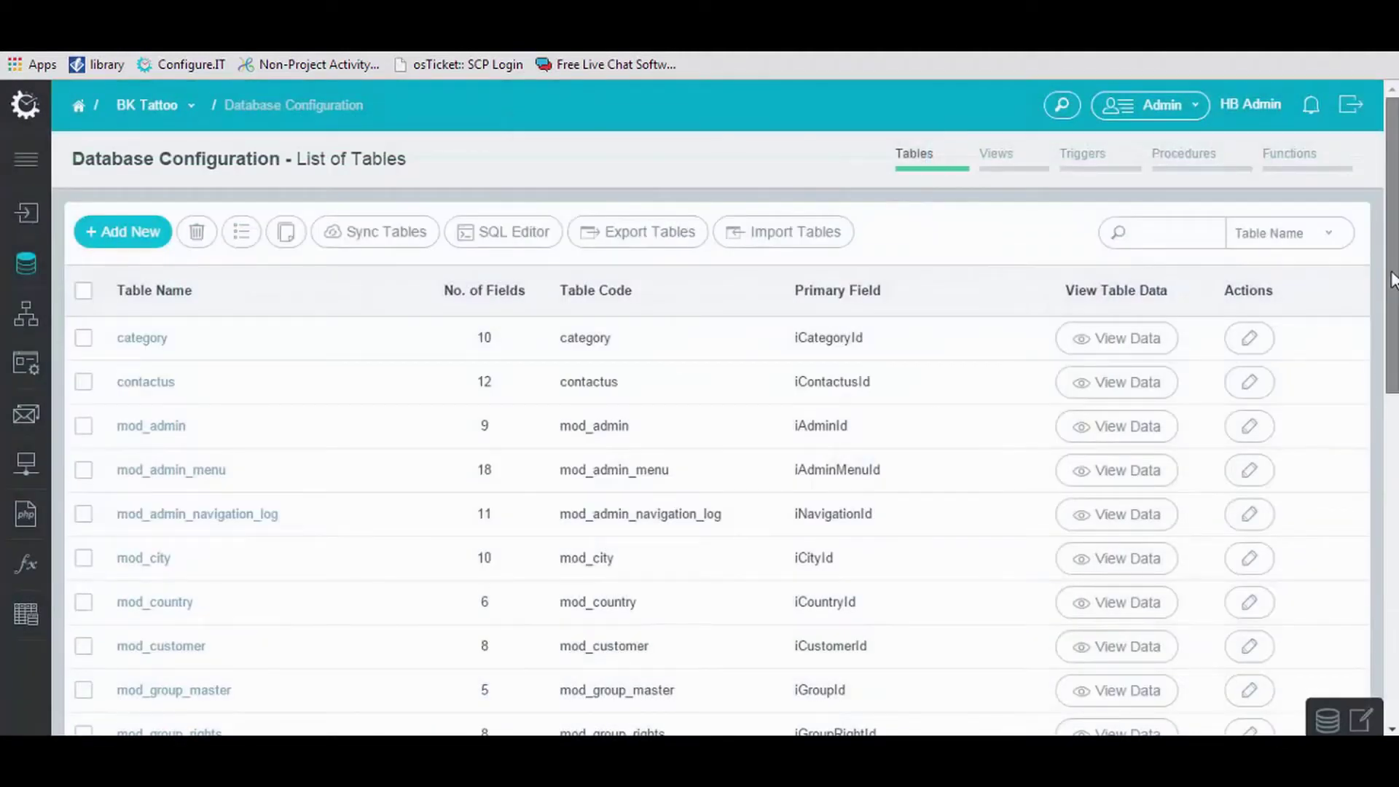
left_click_drag(1396, 276, 1395, 324)
left_click(150, 204)
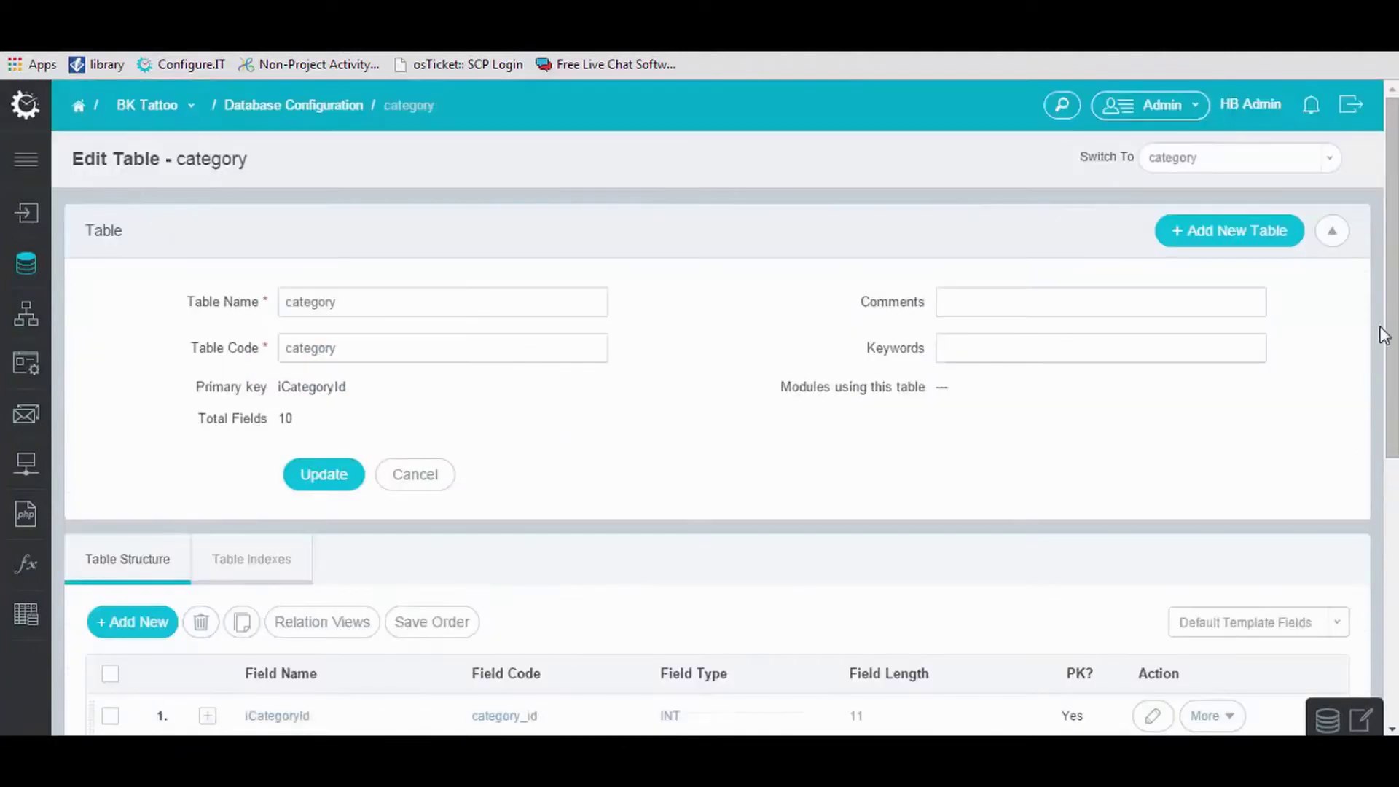
scroll(1383, 335, "down", 5)
scroll(491, 317, "up", 5)
Look at the SQL Query Editor, return to the table list, then go to Module Management.
left_click(313, 104)
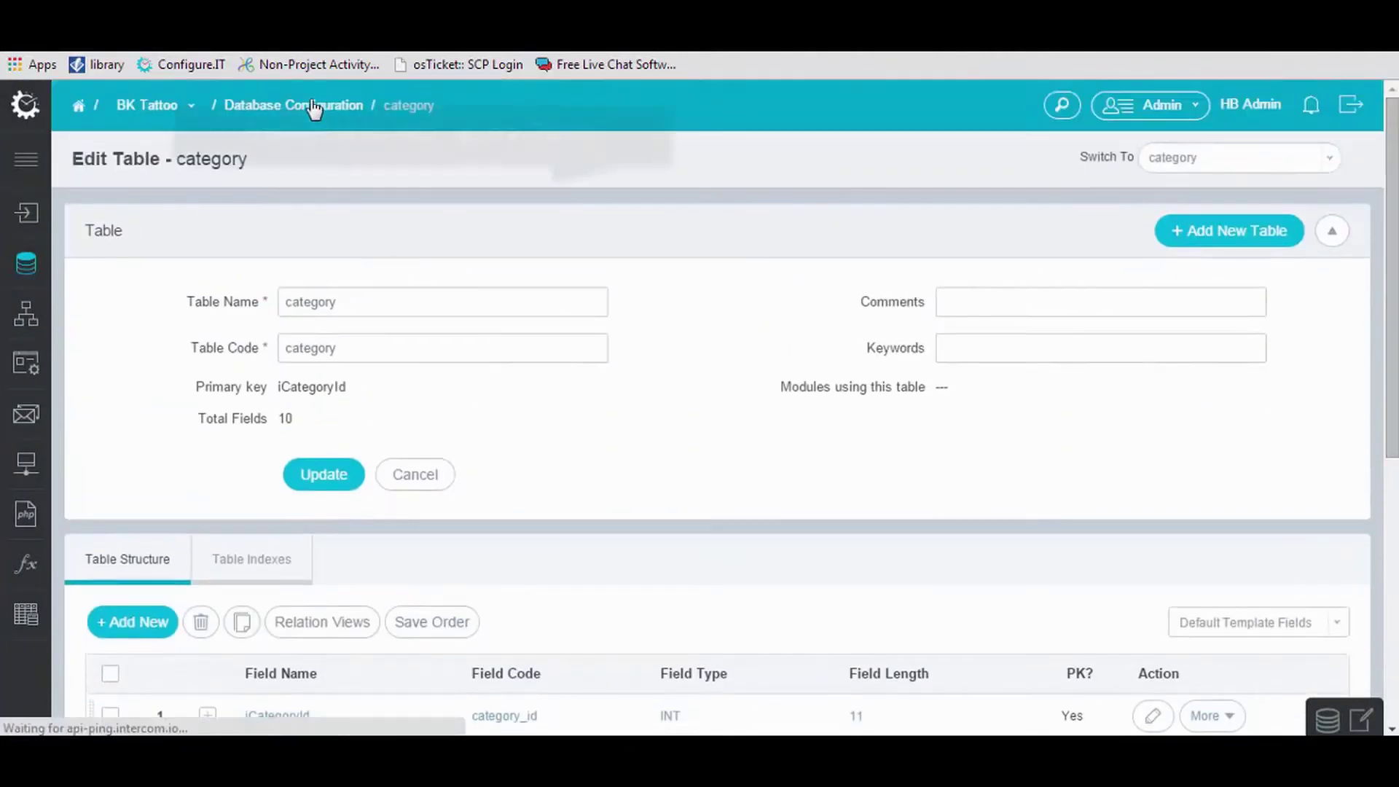
left_click(503, 232)
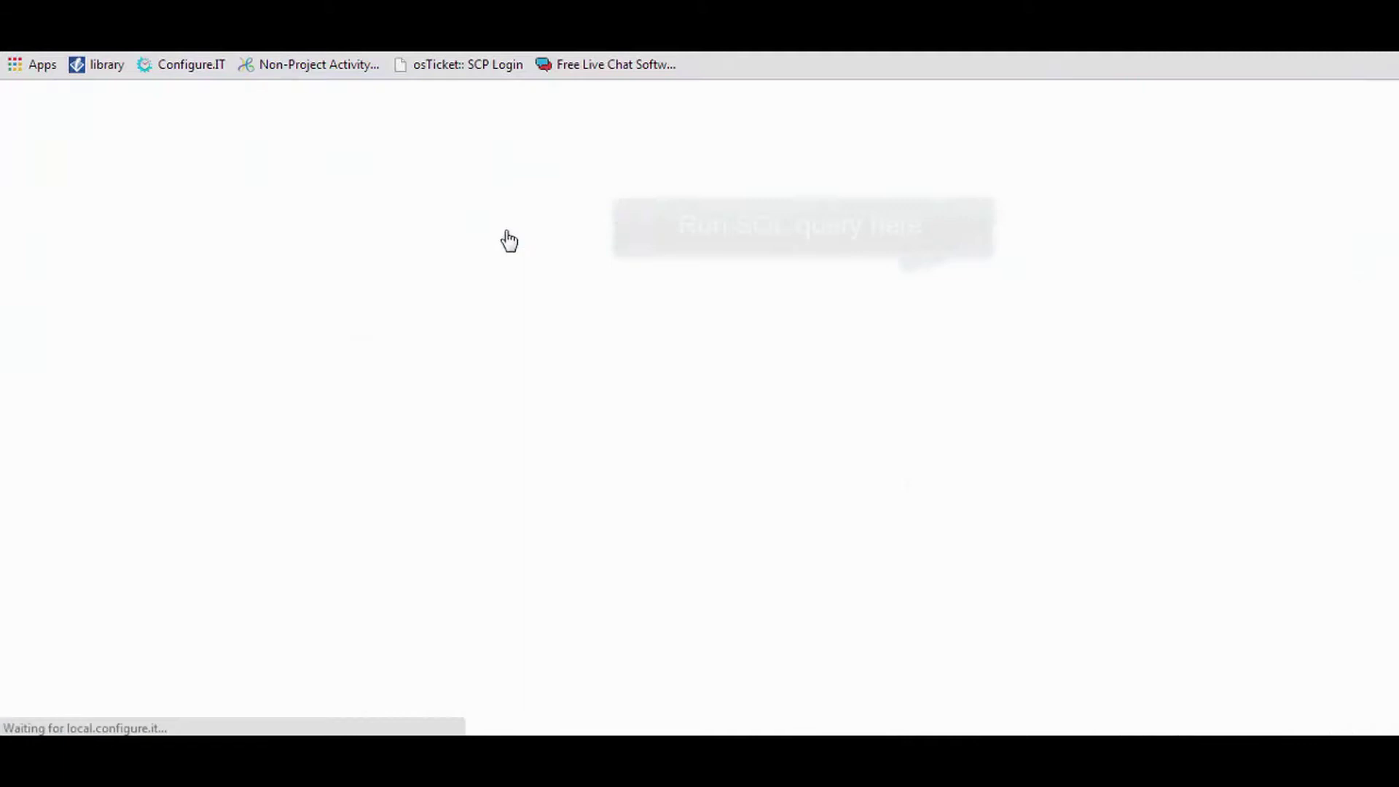
left_click_drag(1394, 260, 1394, 326)
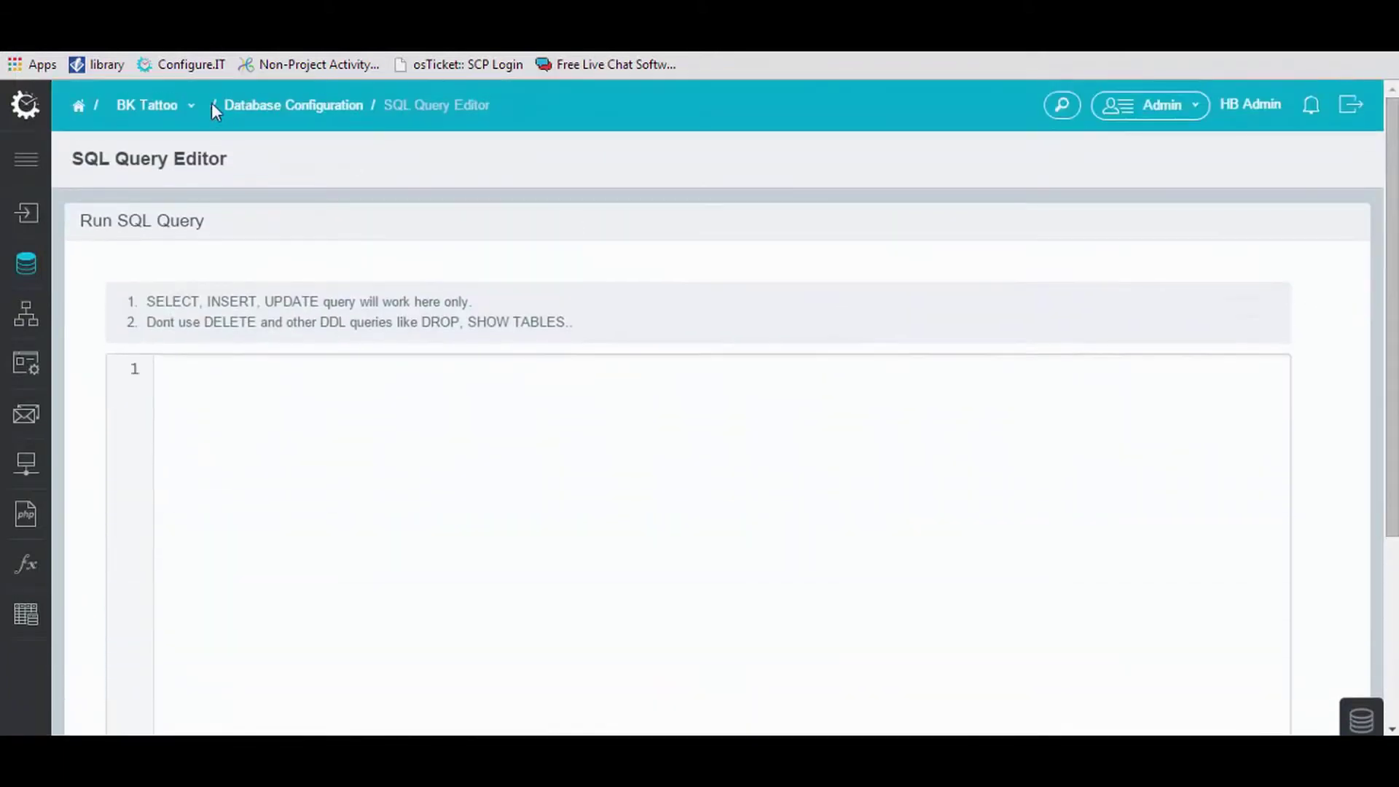
left_click(277, 104)
mouse_move(25, 366)
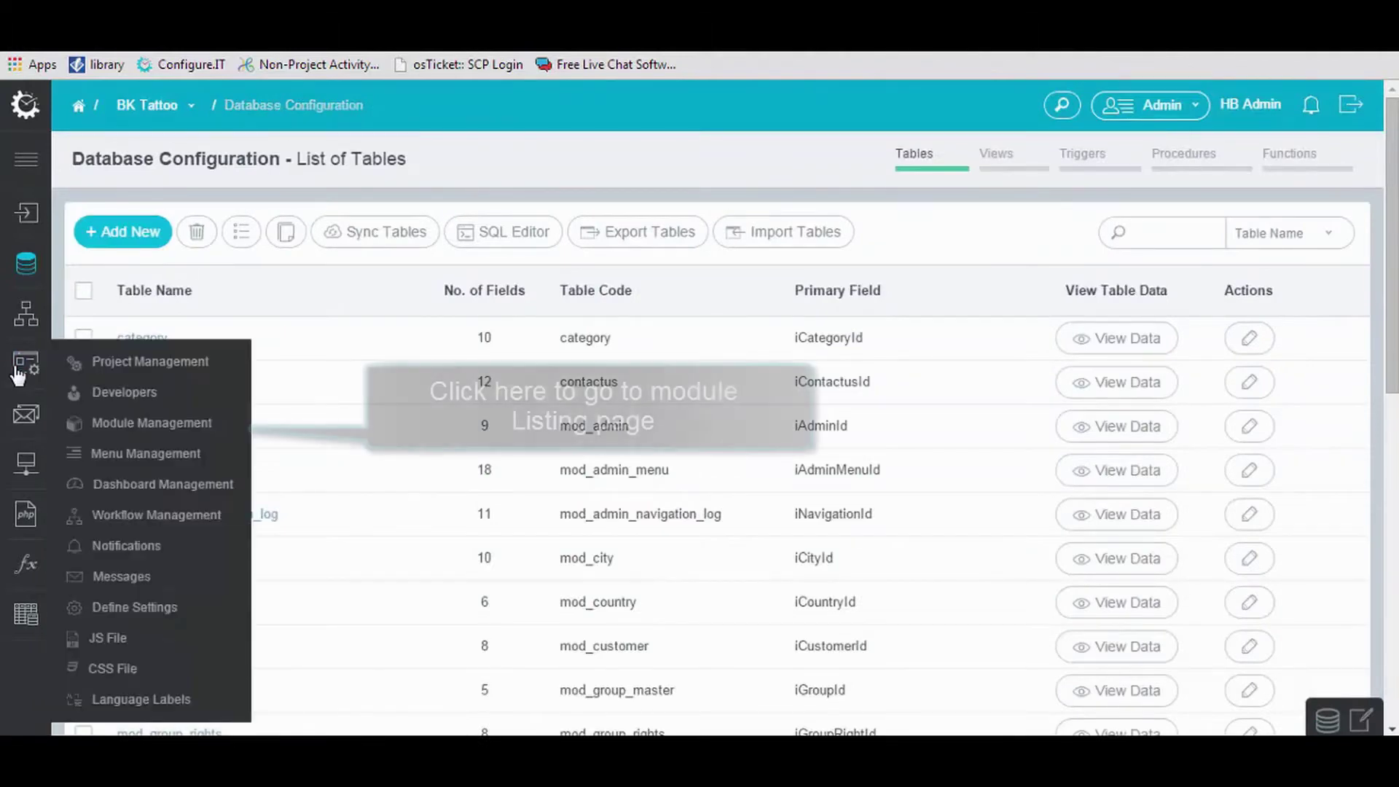
left_click(86, 424)
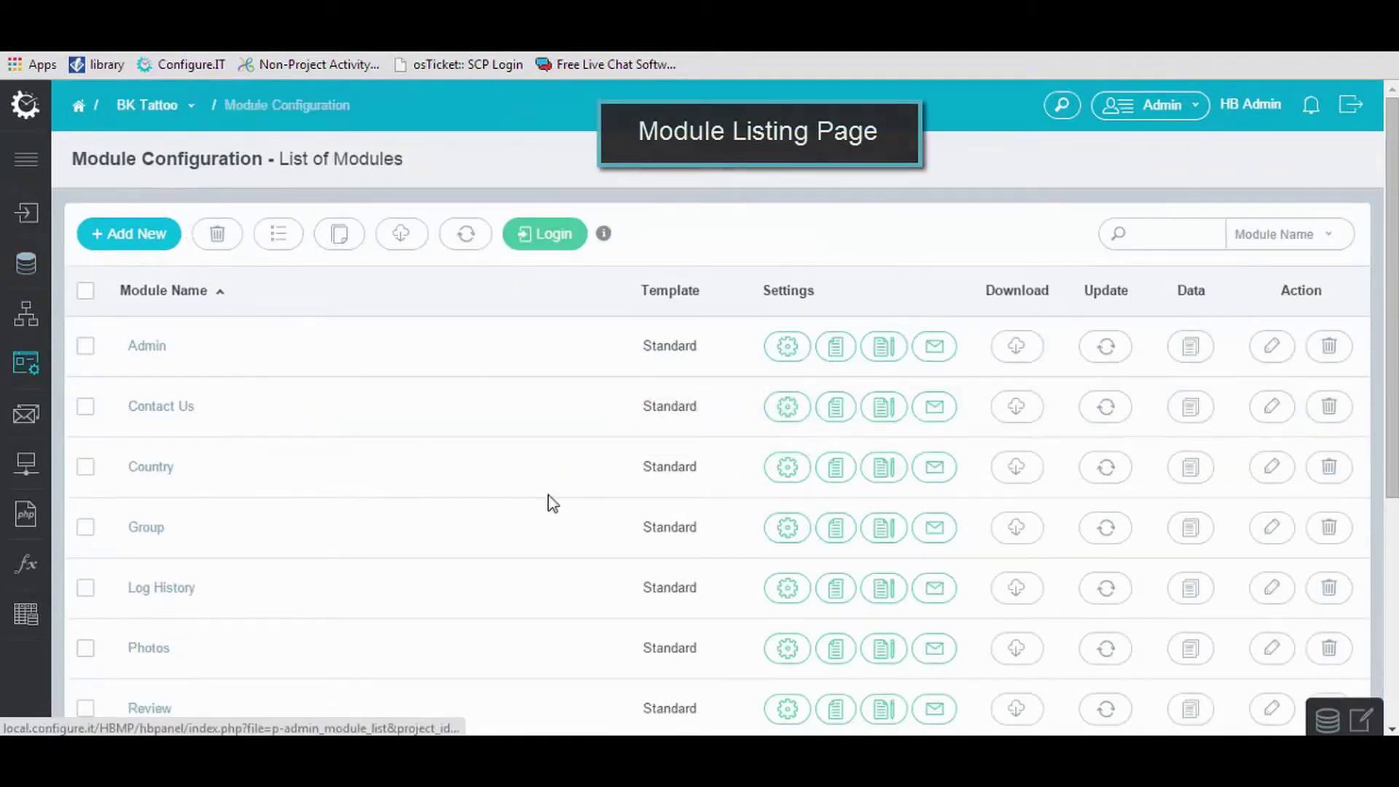
Start a new module headed UserDetails with the Standard layout template and userdetails as main table.
left_click(160, 236)
left_click(324, 283)
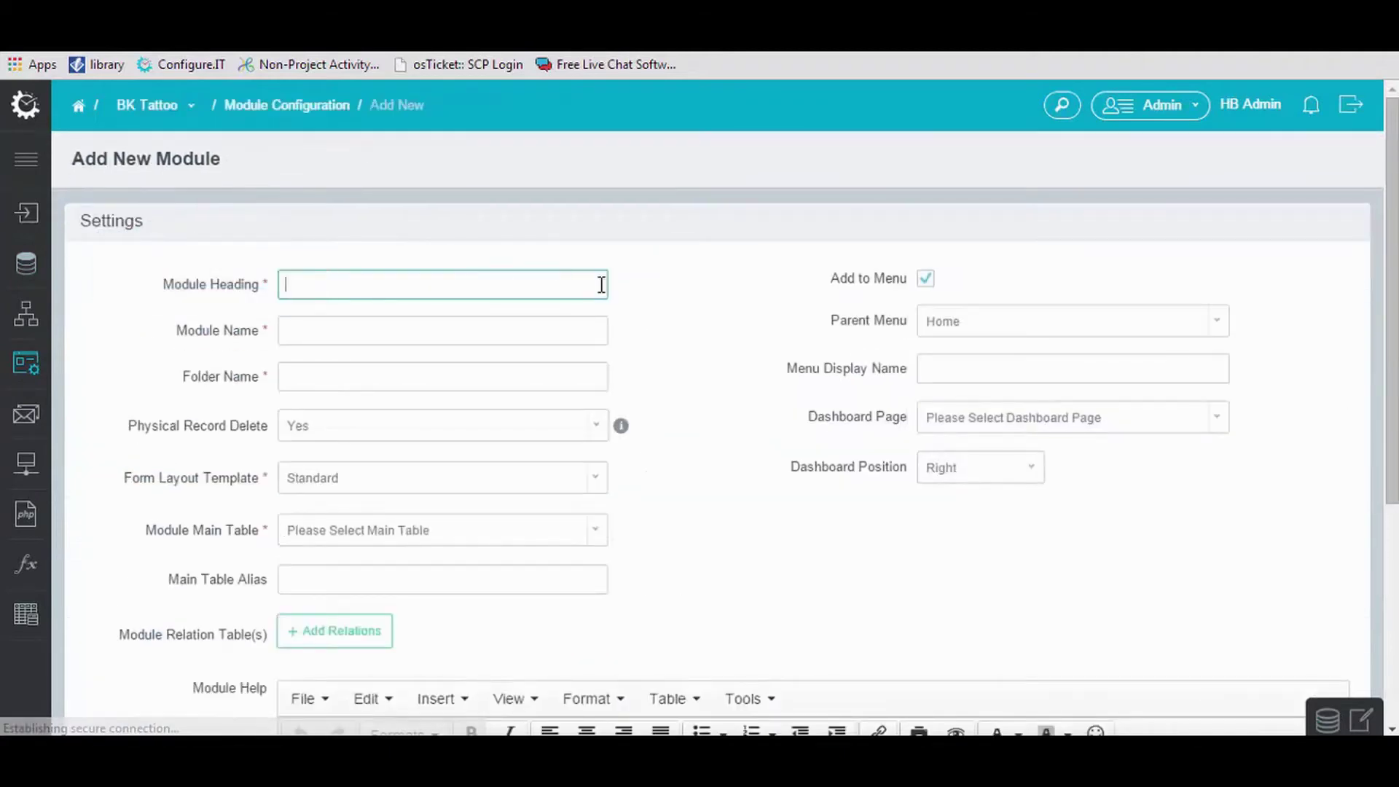
type("User")
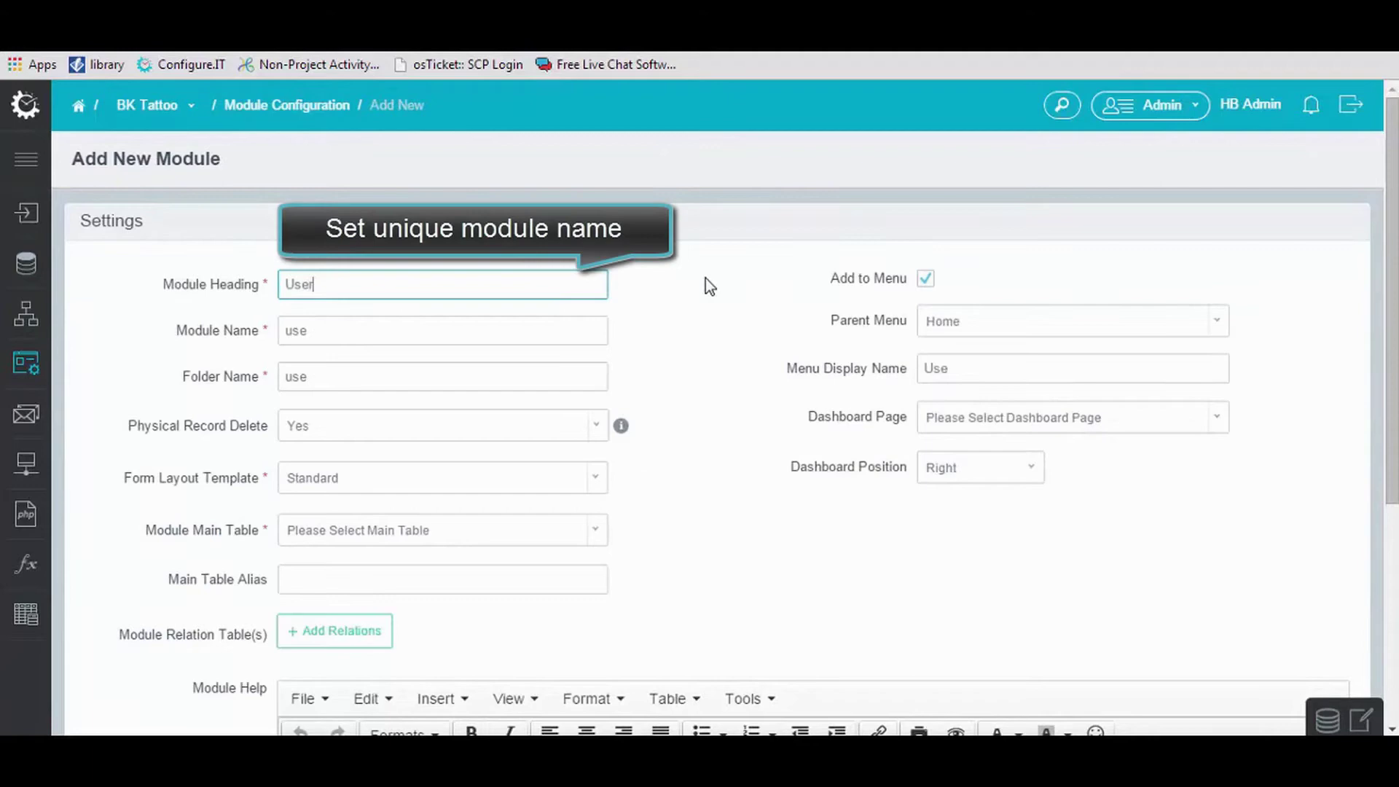
type("Detai")
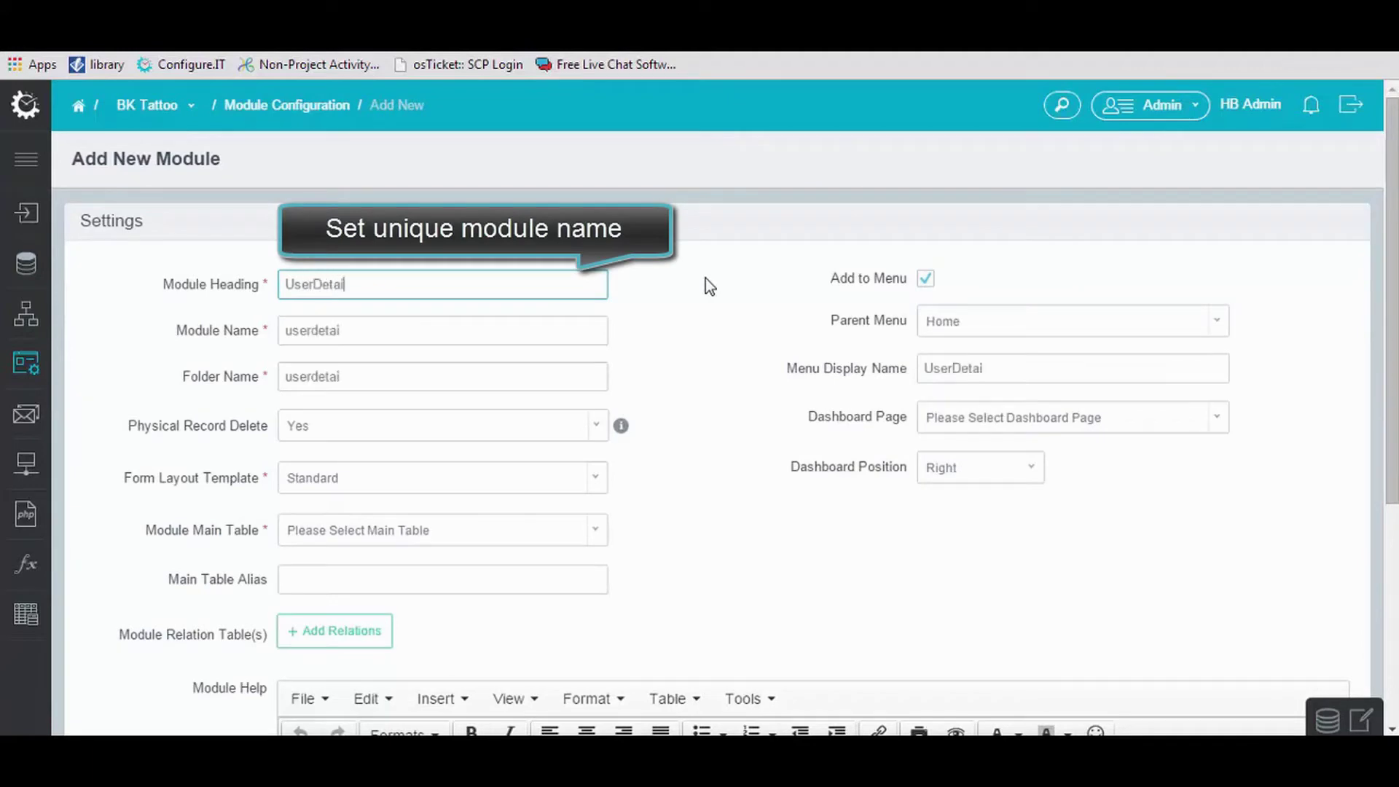
type("ls")
scroll(500, 475, "down", 2)
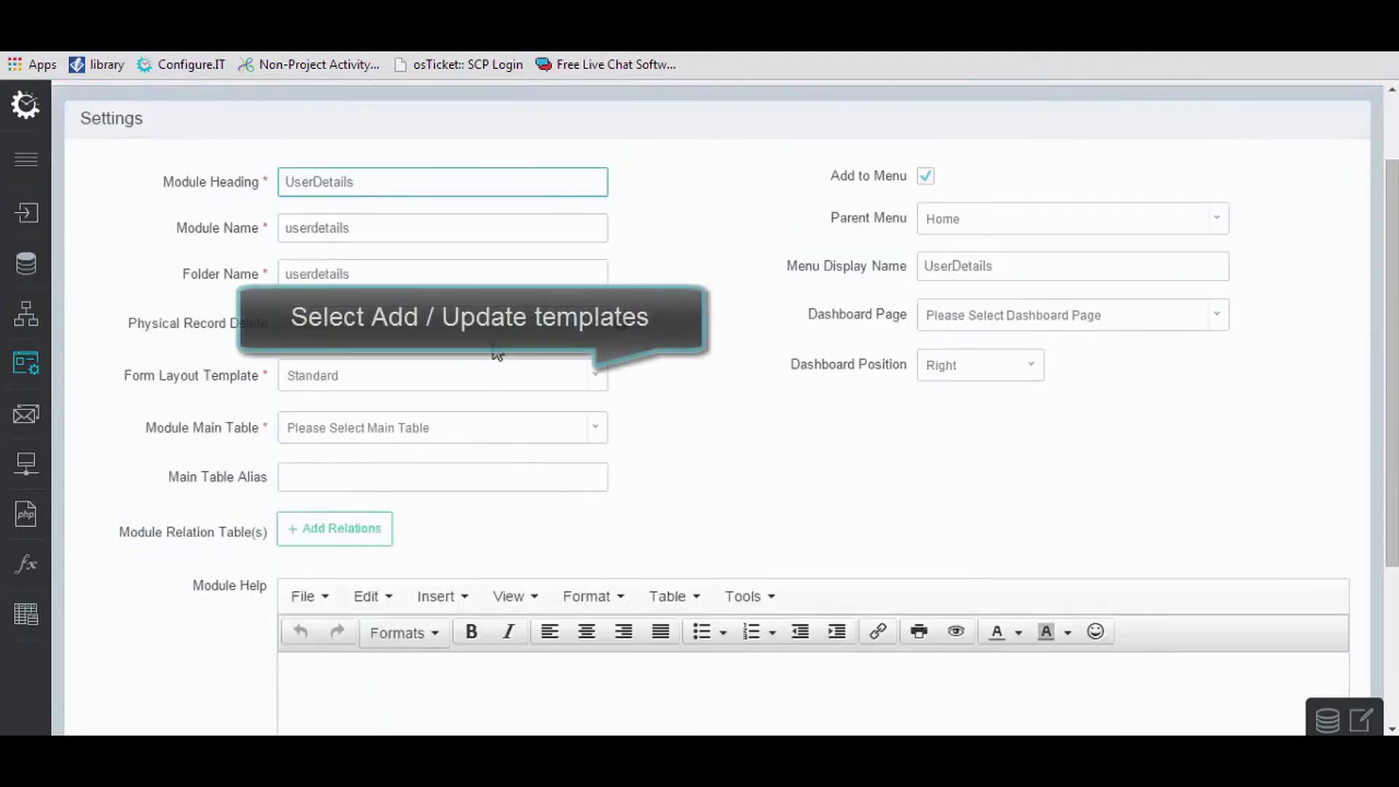
left_click(503, 382)
left_click(491, 442)
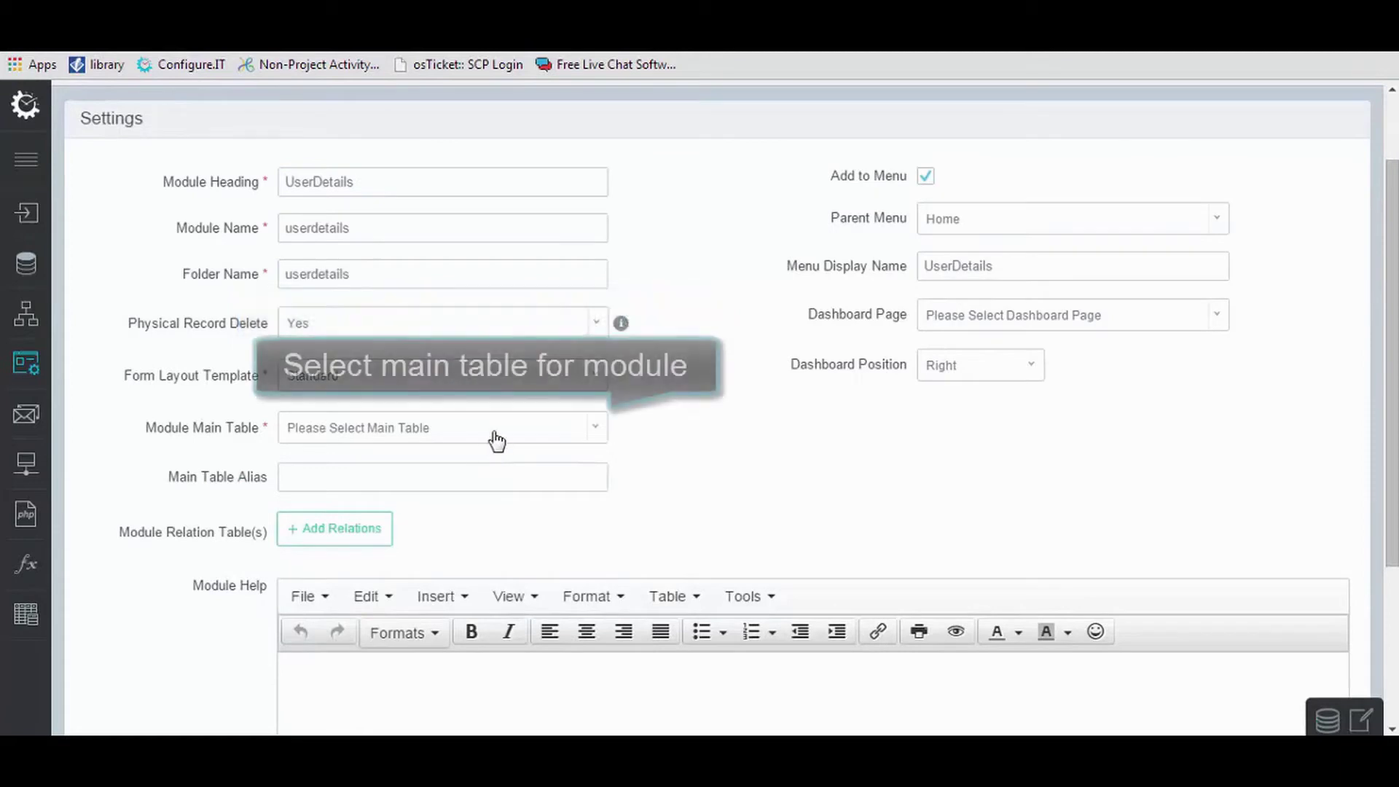
left_click(498, 437)
type("use")
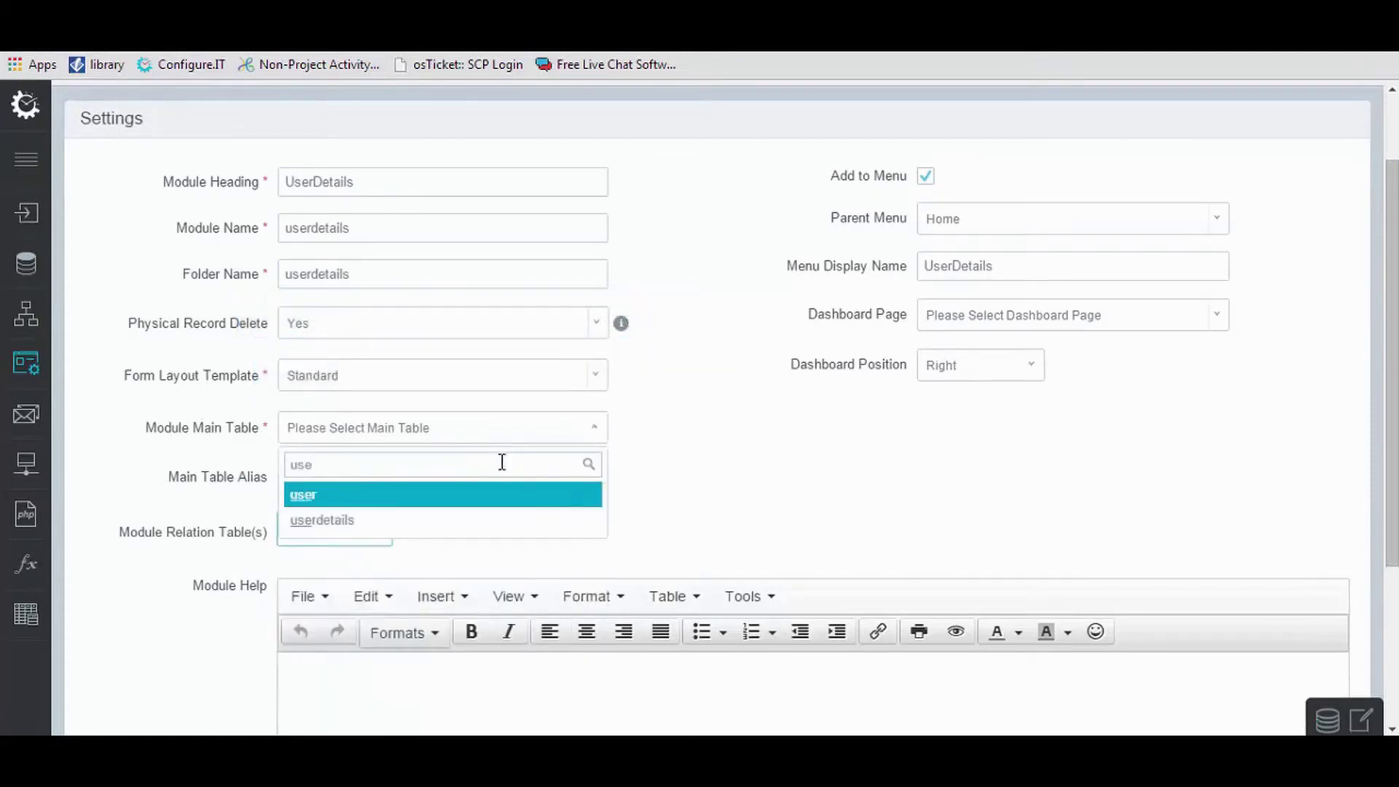
left_click(502, 522)
scroll(666, 503, "down", 3)
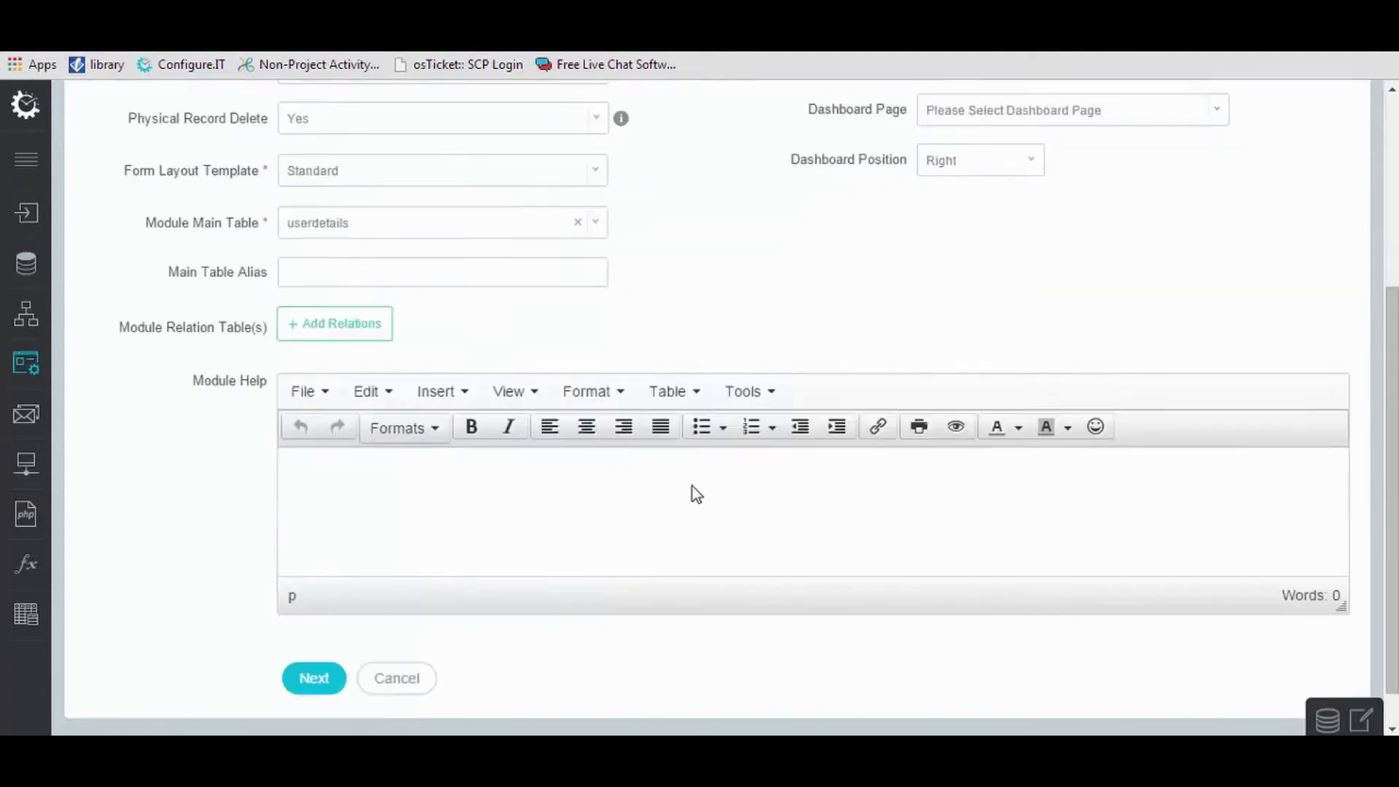
Add mod_country and mod_state as the module's relation tables.
left_click(372, 324)
left_click(400, 320)
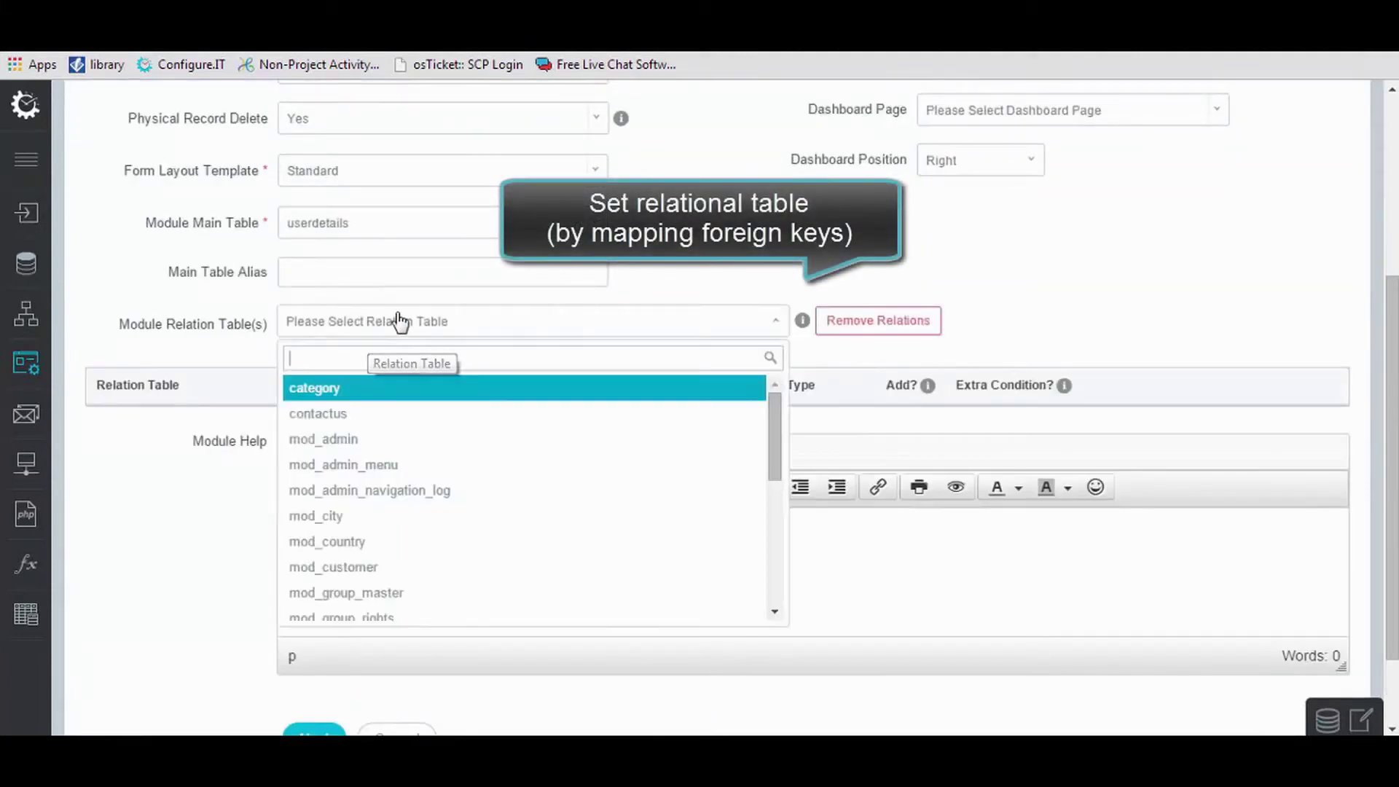
type("mod")
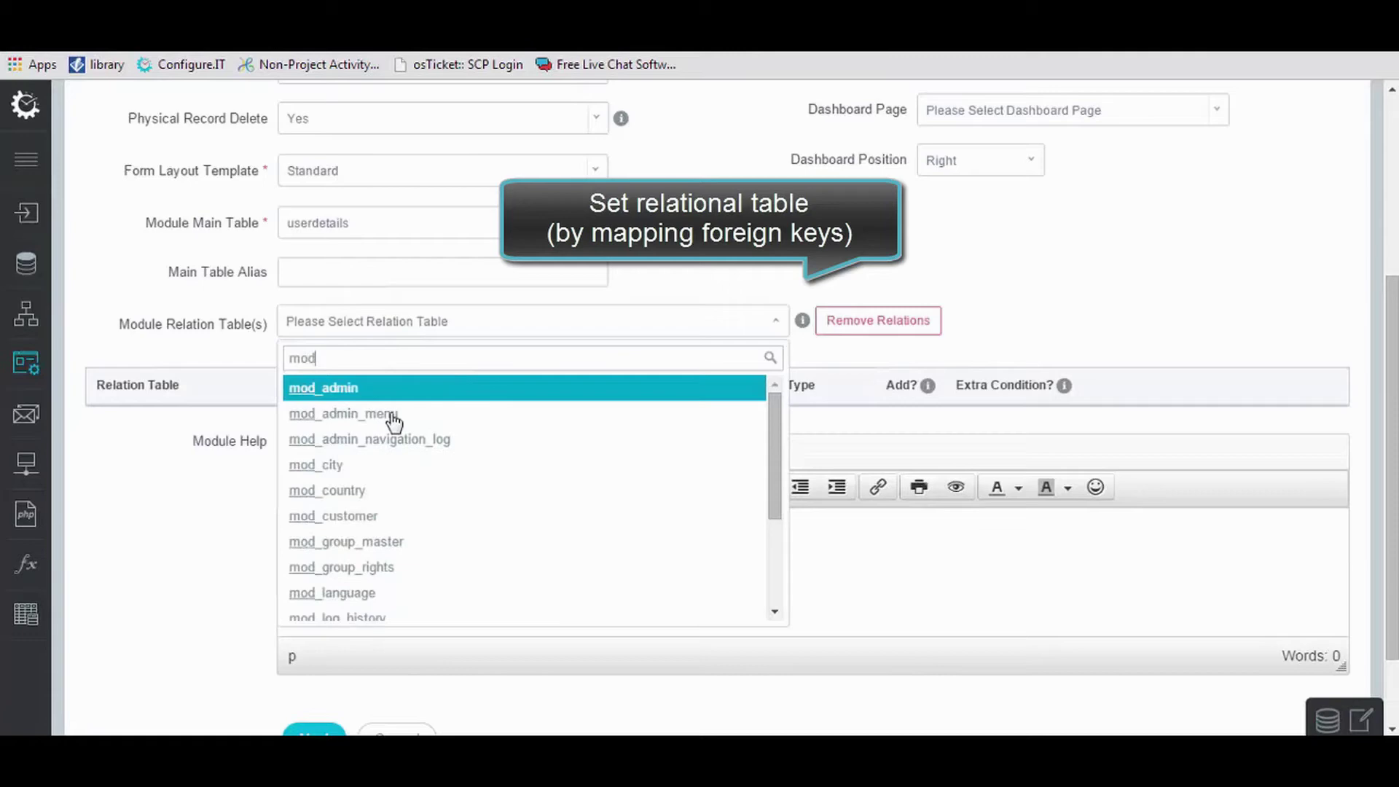
left_click(391, 494)
scroll(391, 473, "down", 3)
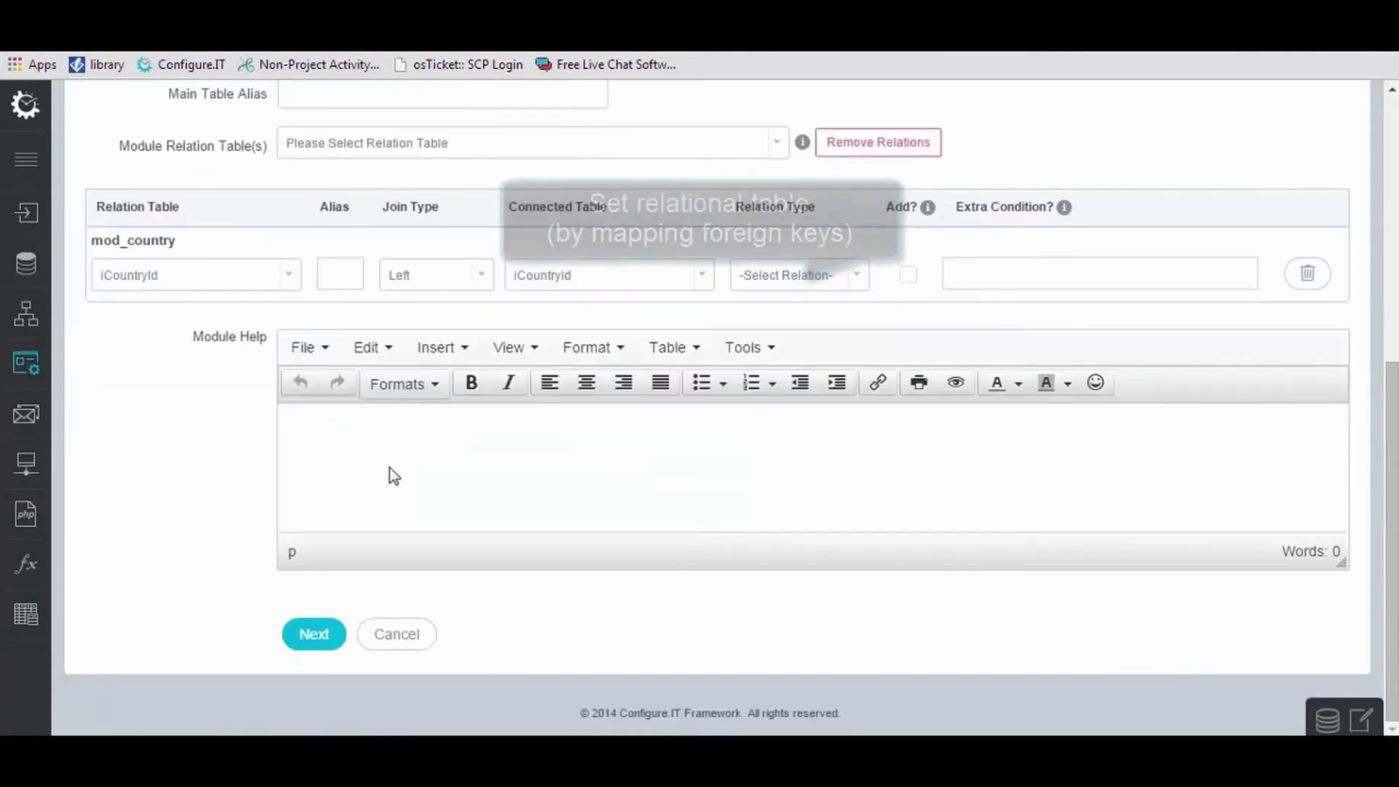
left_click(480, 145)
type("mod")
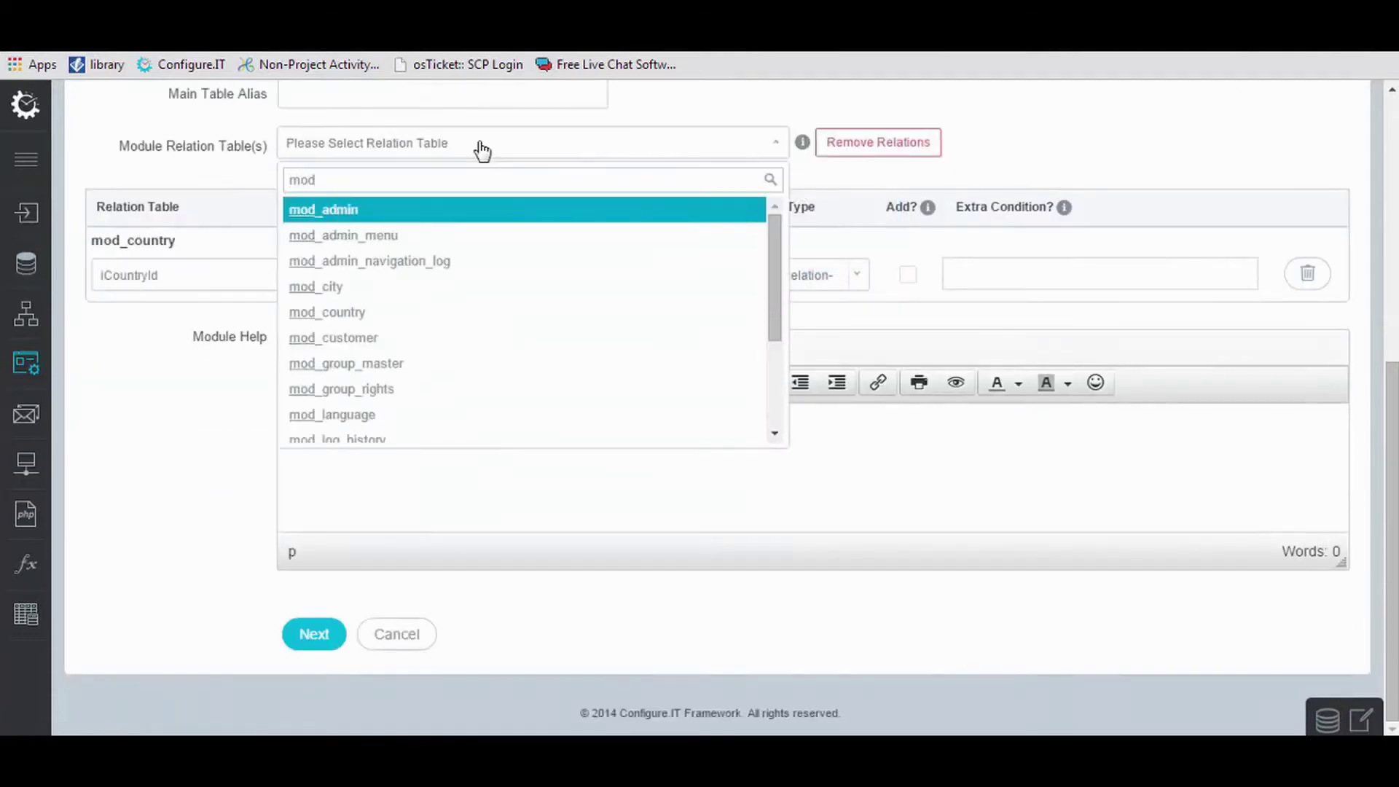
scroll(428, 364, "down", 3)
left_click(428, 385)
Continue to the Listing settings and submit the UserDetails module configuration.
left_click(325, 645)
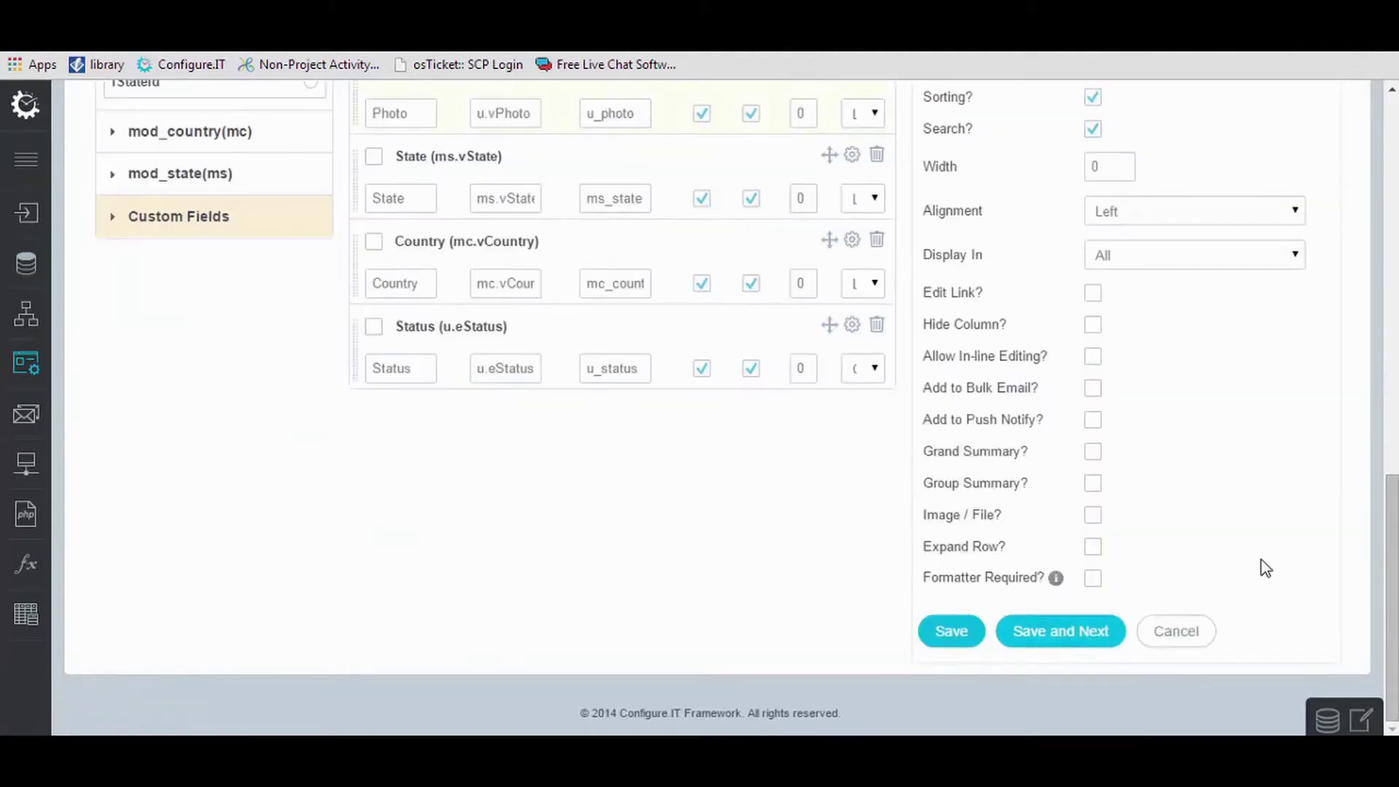
scroll(1265, 569, "up", 8)
scroll(1266, 568, "down", 8)
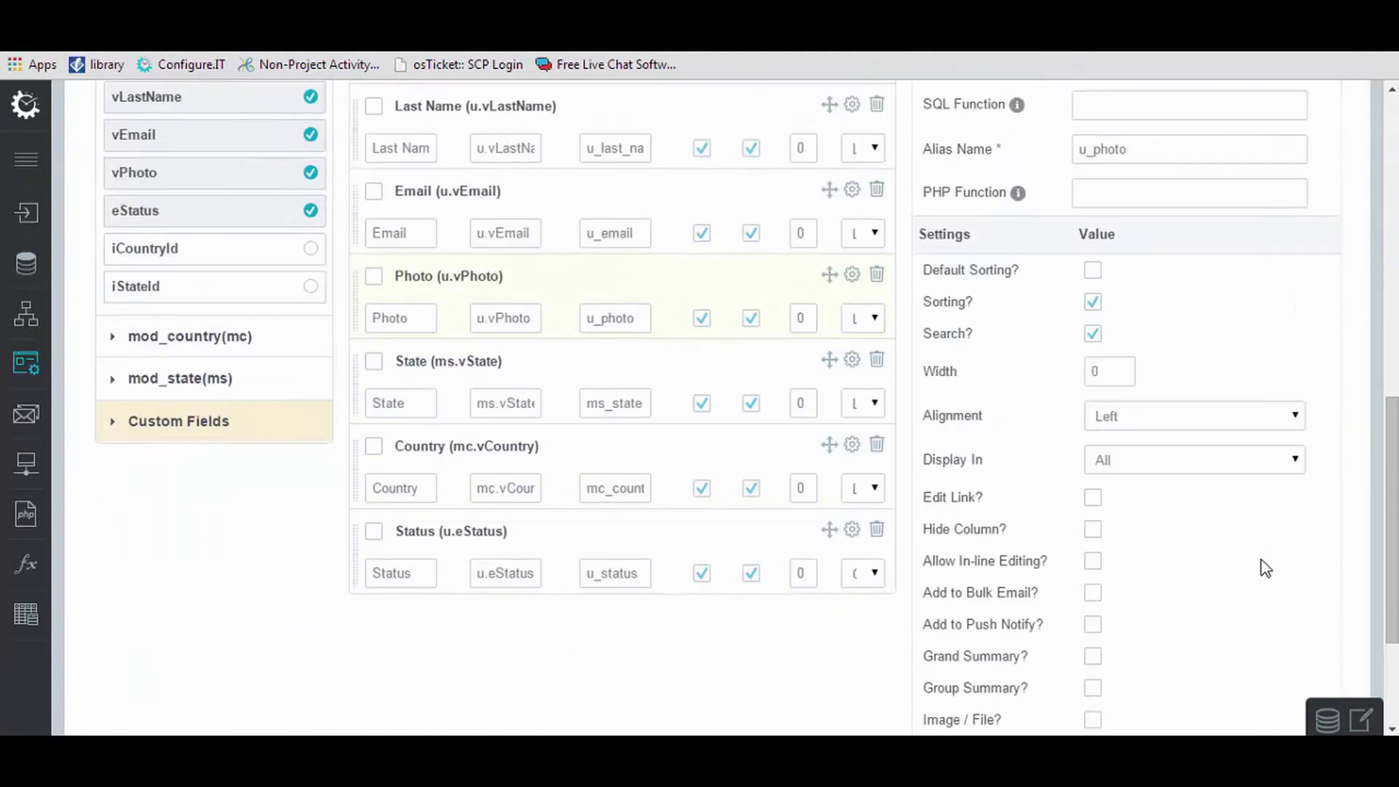
left_click(314, 634)
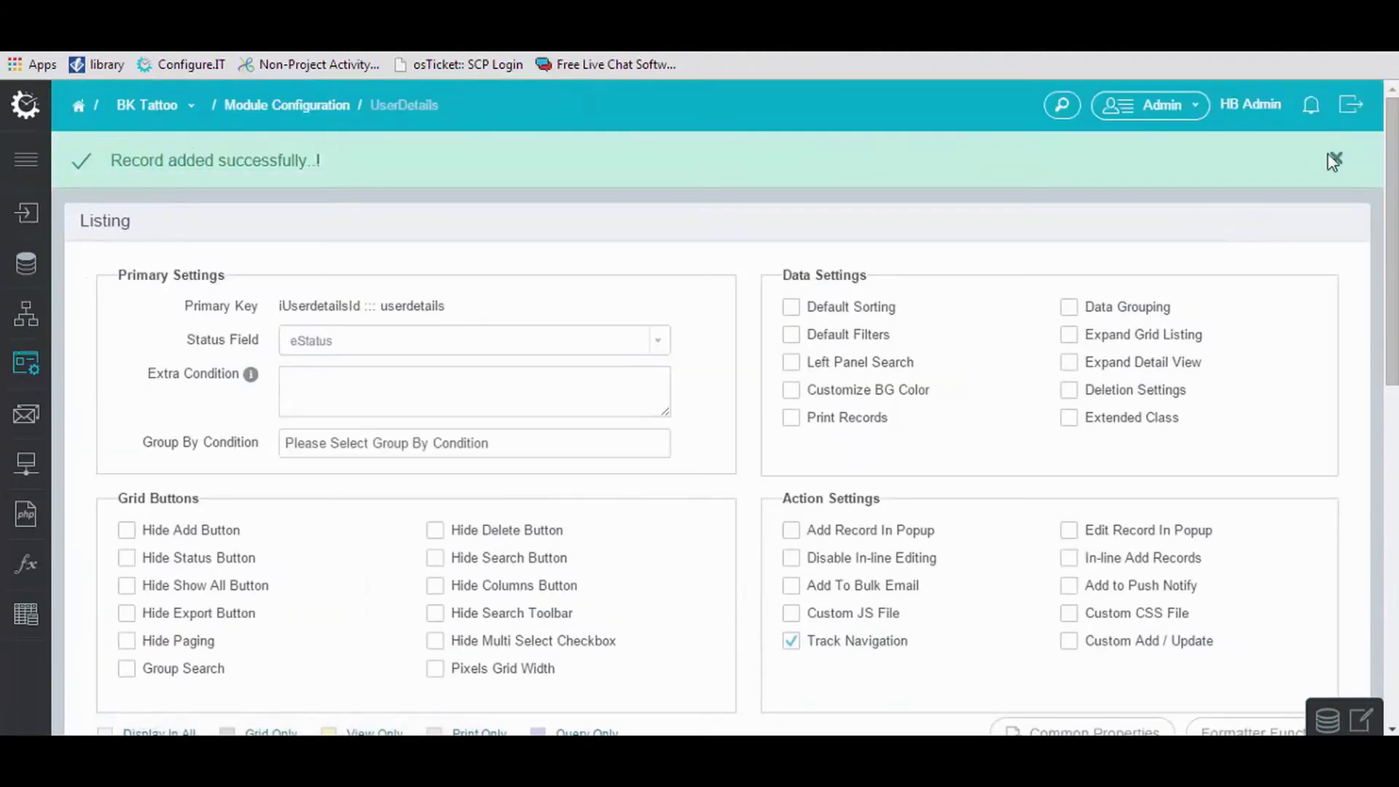
Make the Photo listing field an Image / File stored in the Images folder and save it.
left_click(1334, 160)
scroll(1395, 223, "down", 2)
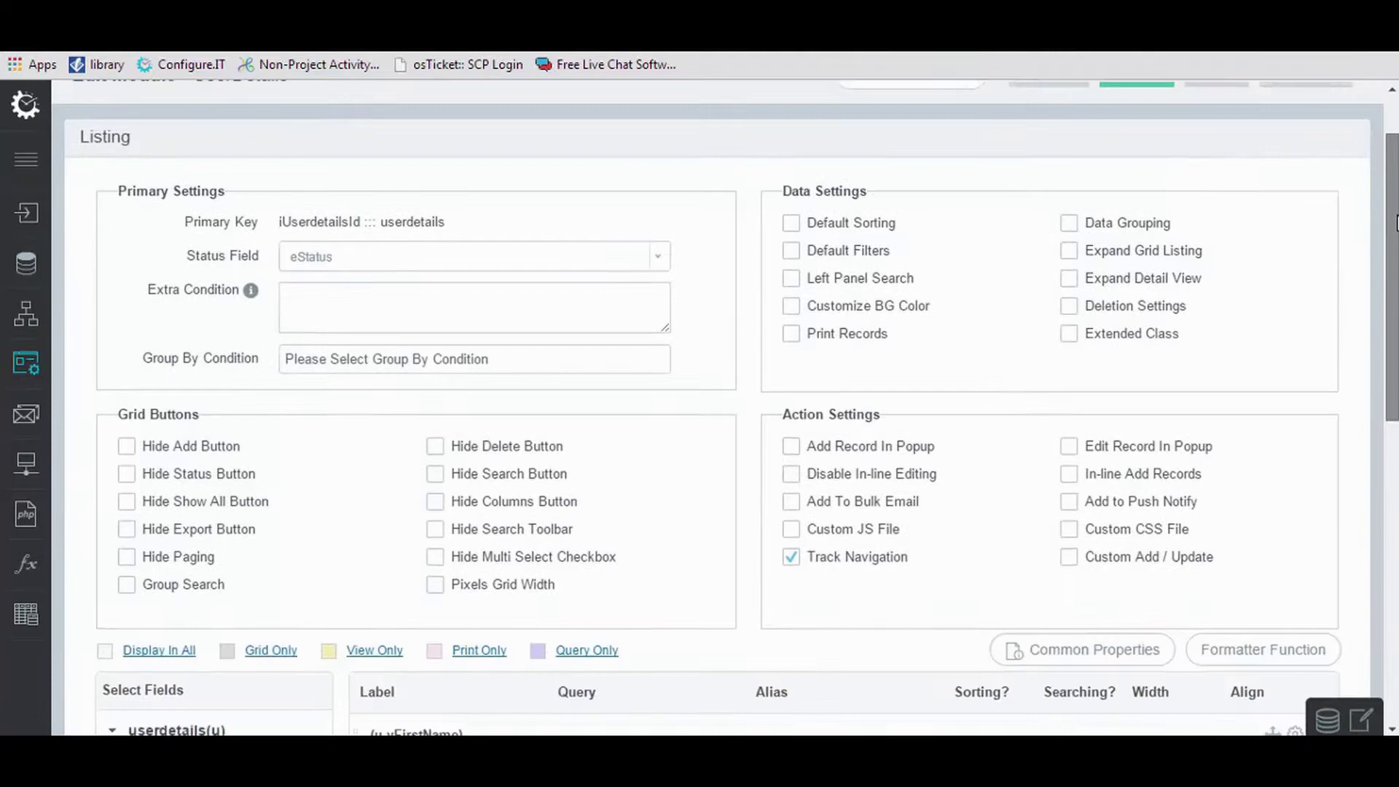
scroll(1396, 222, "down", 7)
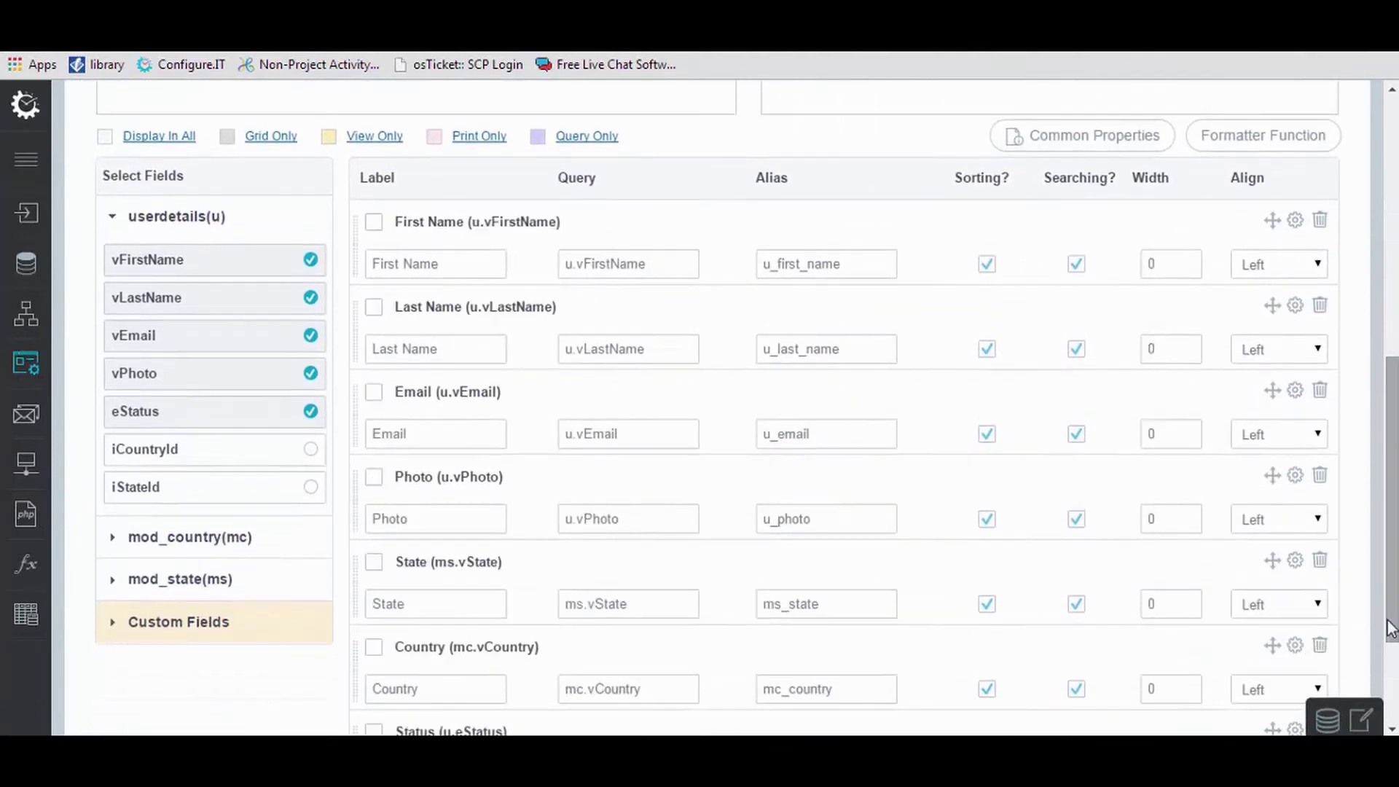
left_click(1296, 394)
scroll(1392, 467, "down", 6)
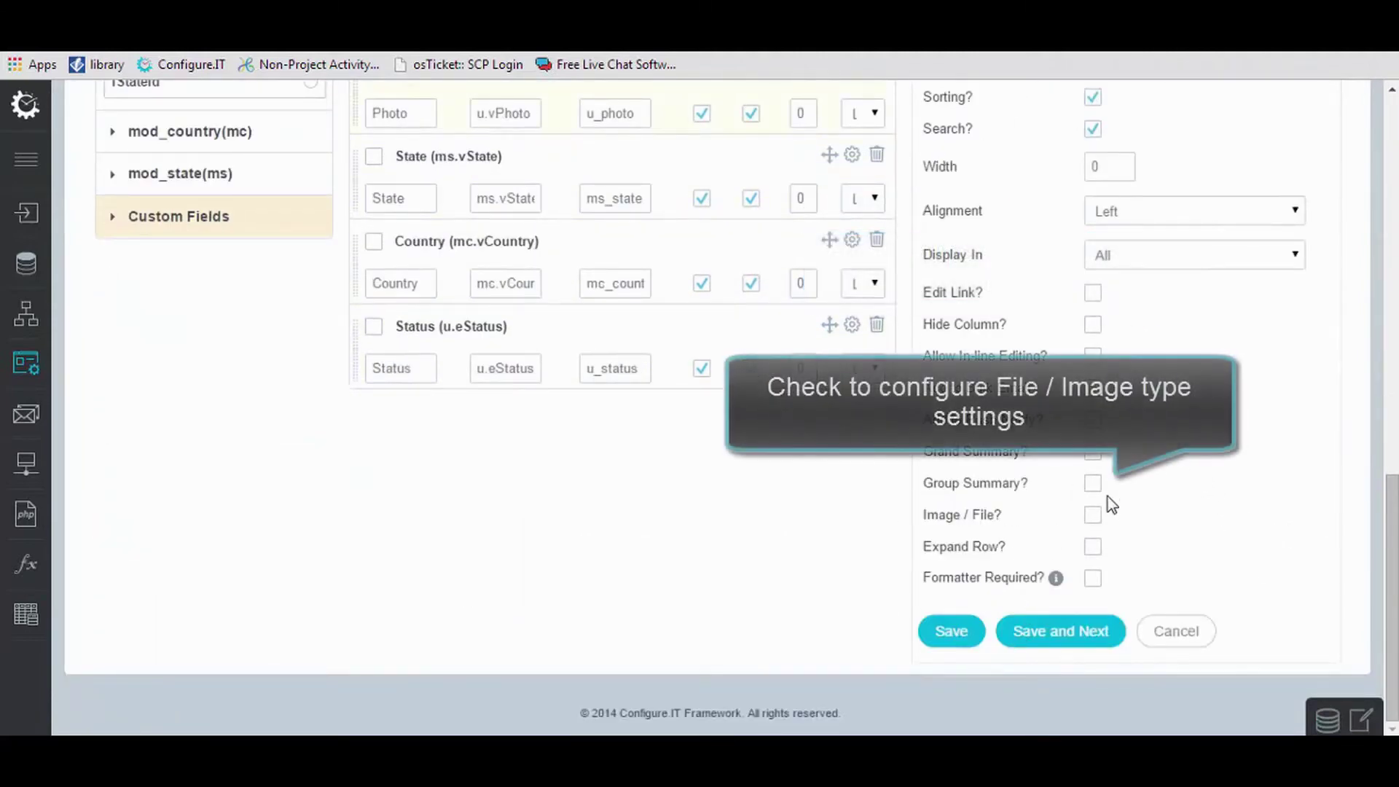
left_click(1093, 515)
scroll(1100, 521, "down", 3)
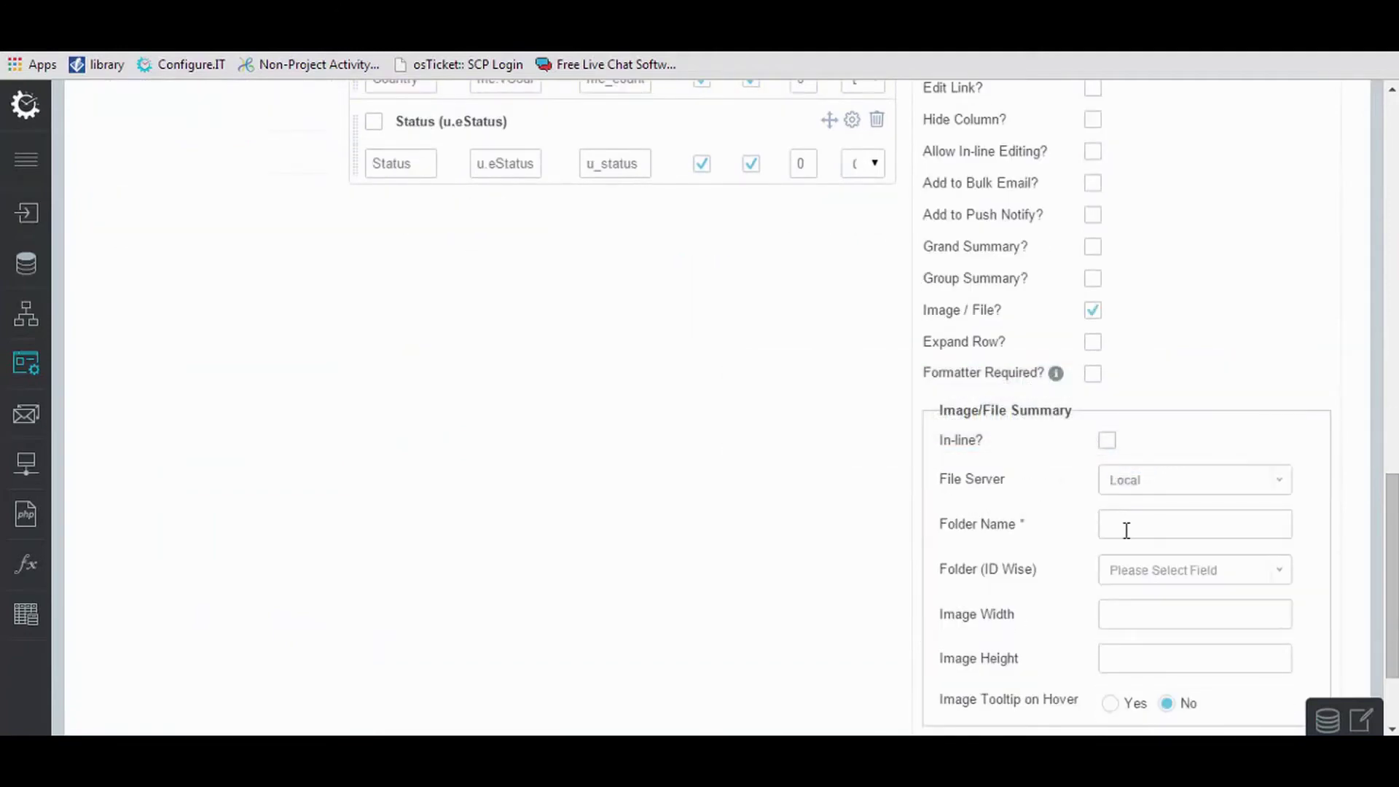
type("Images")
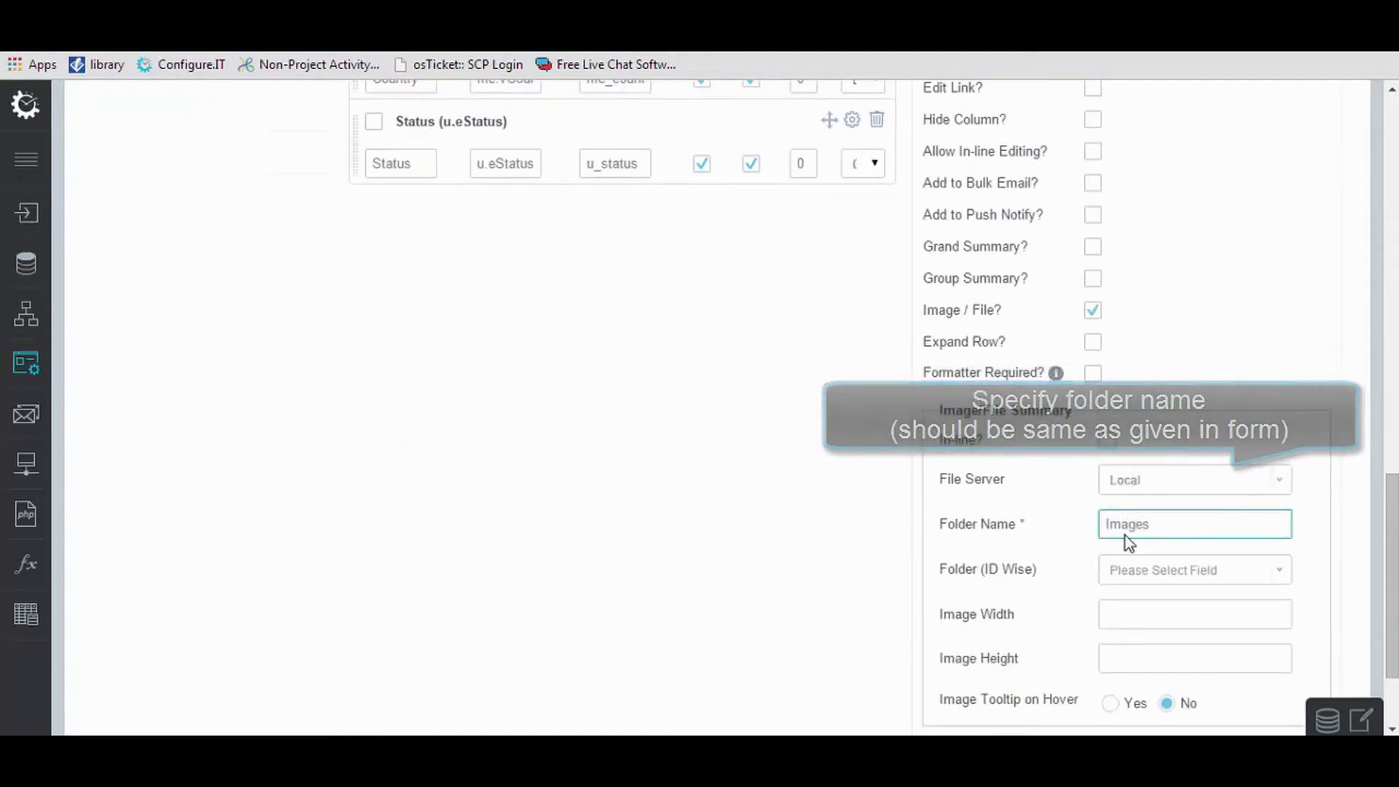
scroll(1126, 535, "down", 2)
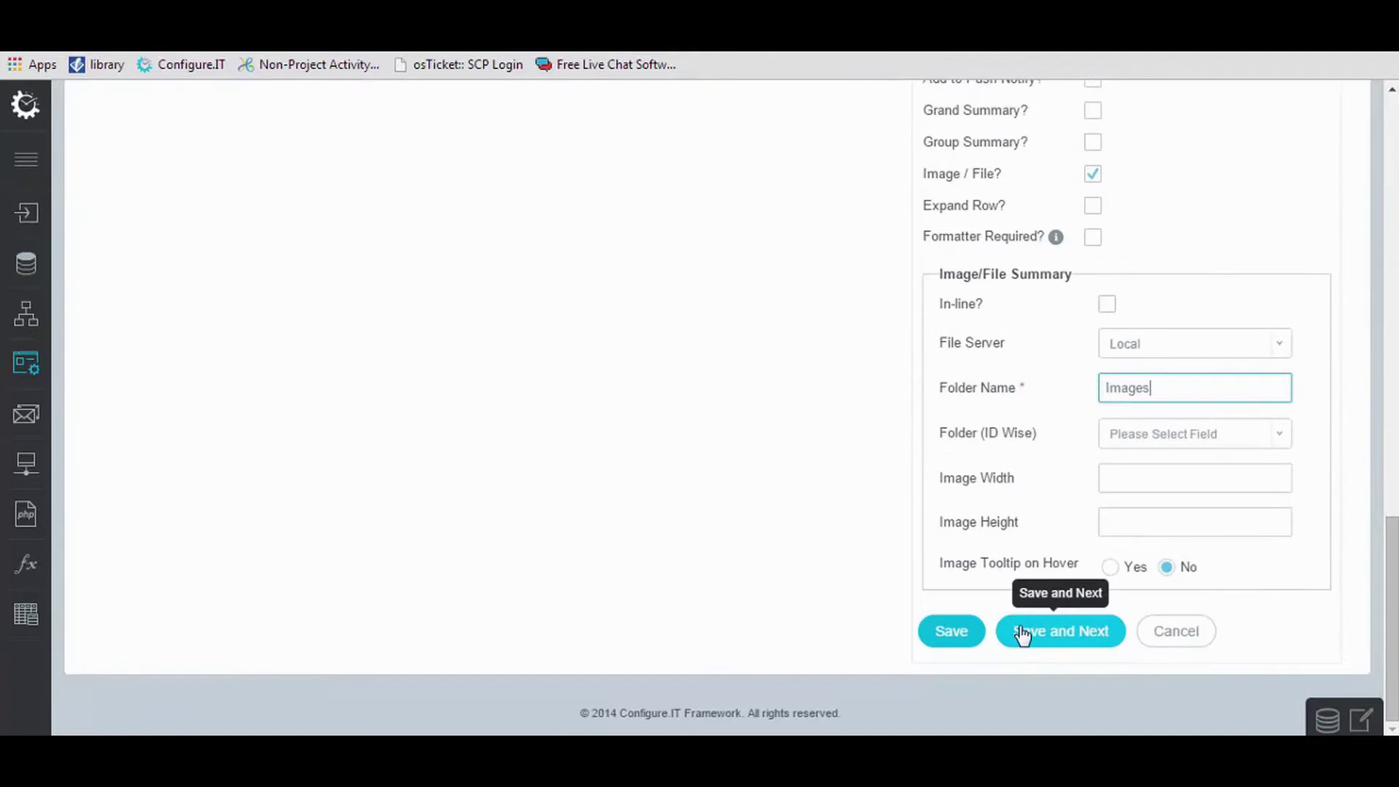
left_click(1023, 631)
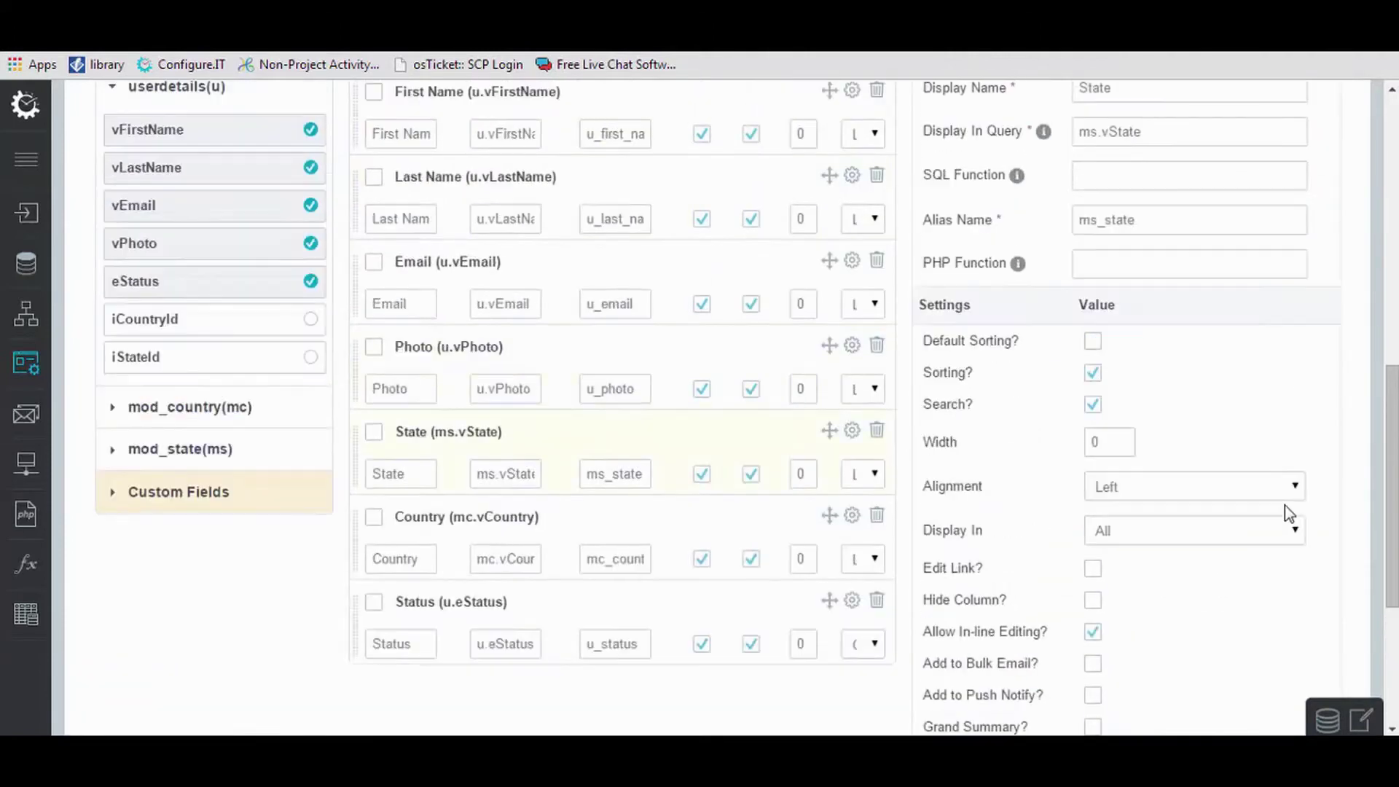
scroll(1284, 505, "up", 3)
scroll(1284, 505, "down", 8)
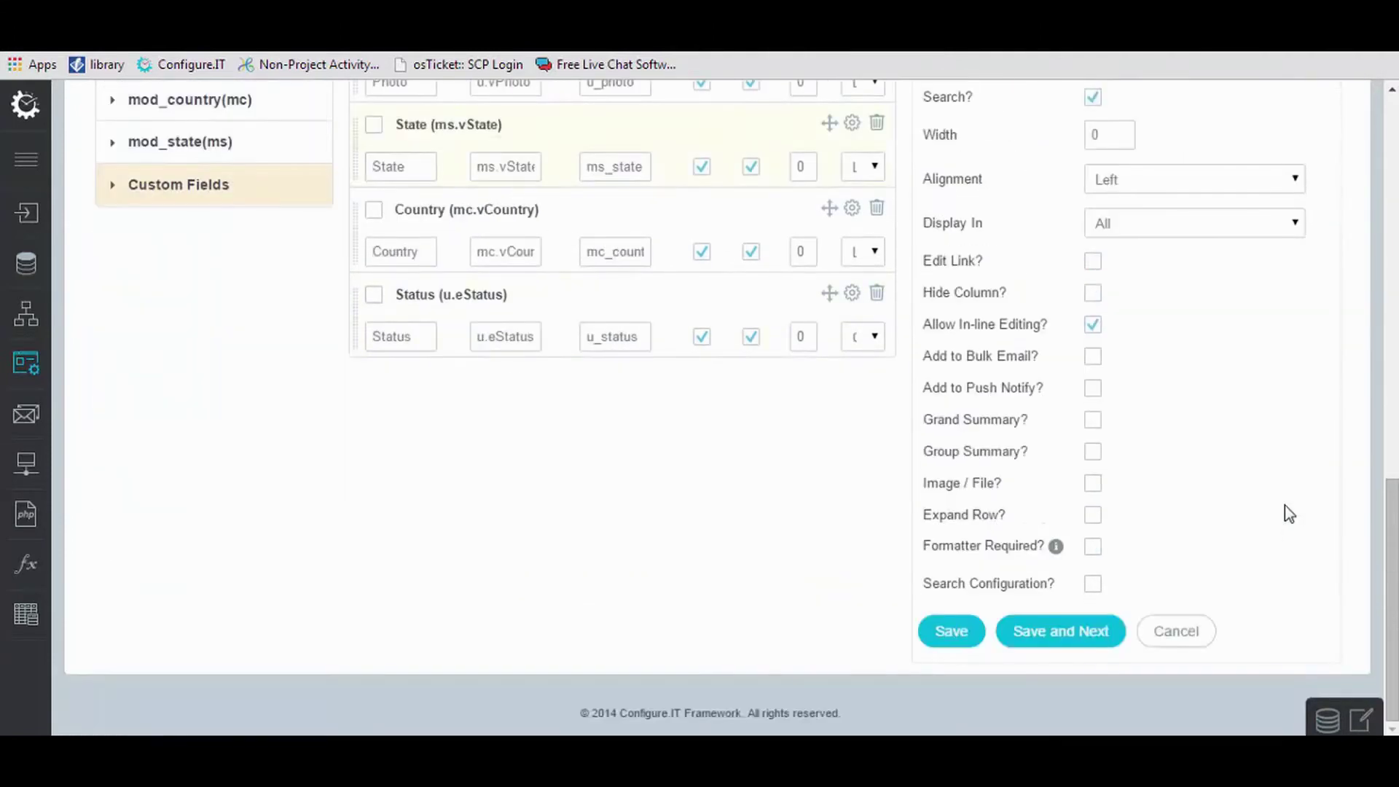
Add a Query-type custom field to the listing labelled FullName.
left_click(952, 631)
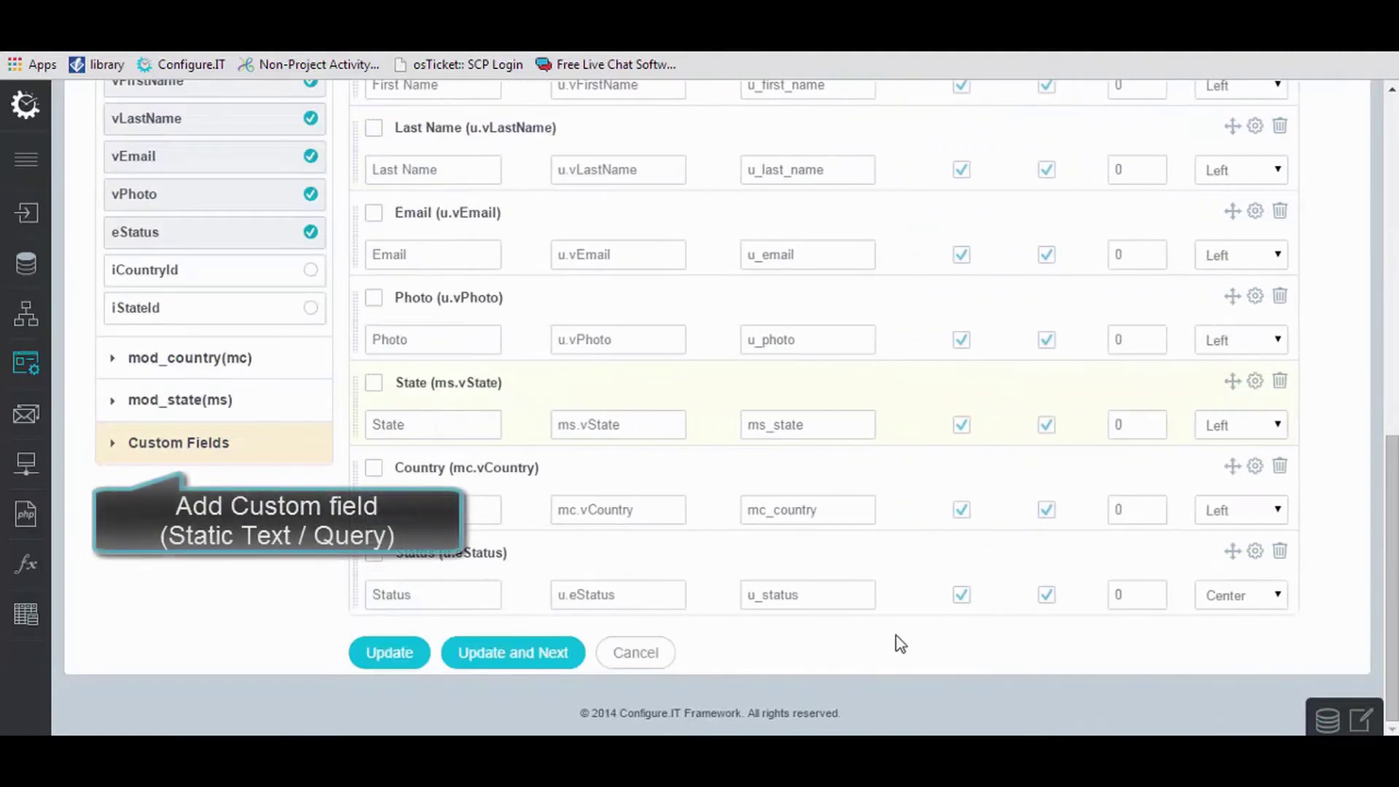
left_click(243, 453)
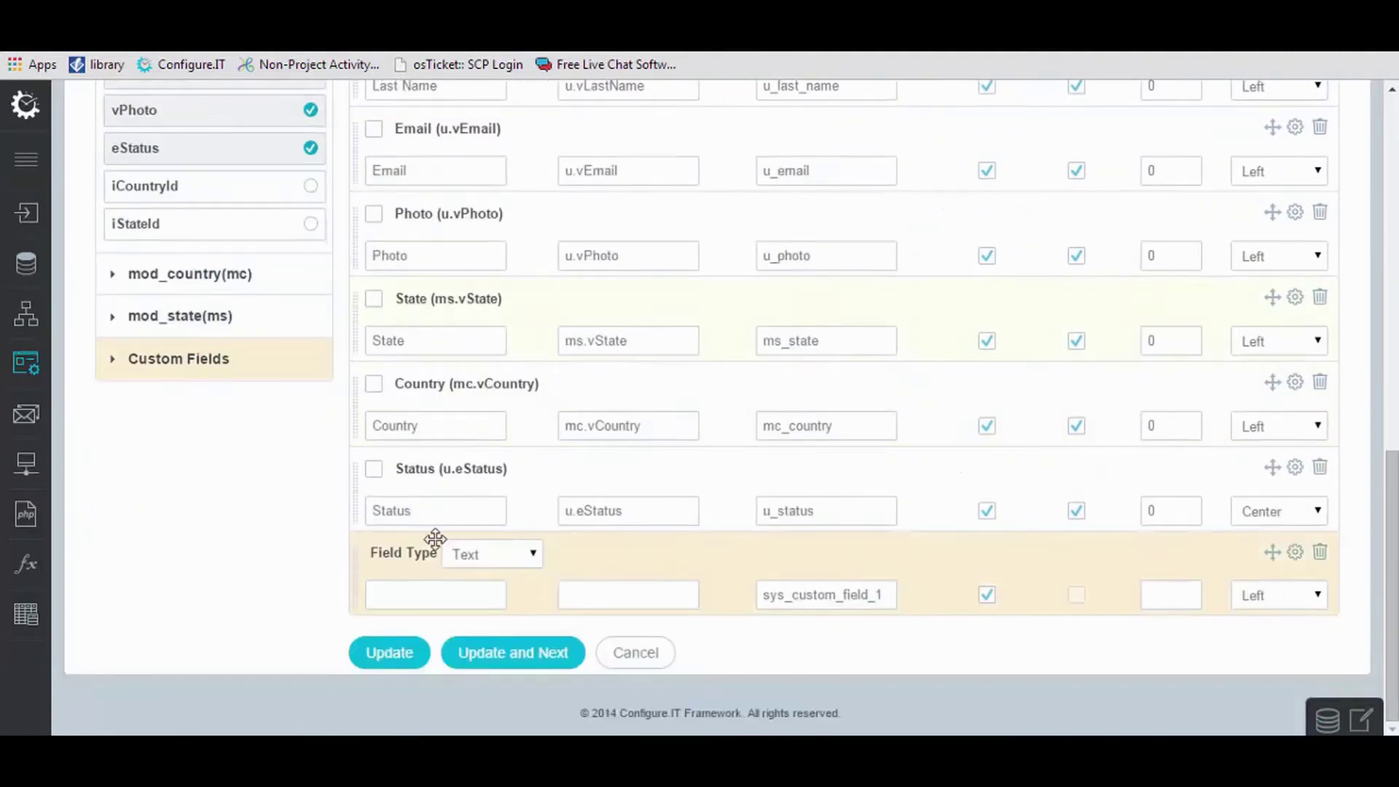
left_click(489, 554)
left_click(494, 601)
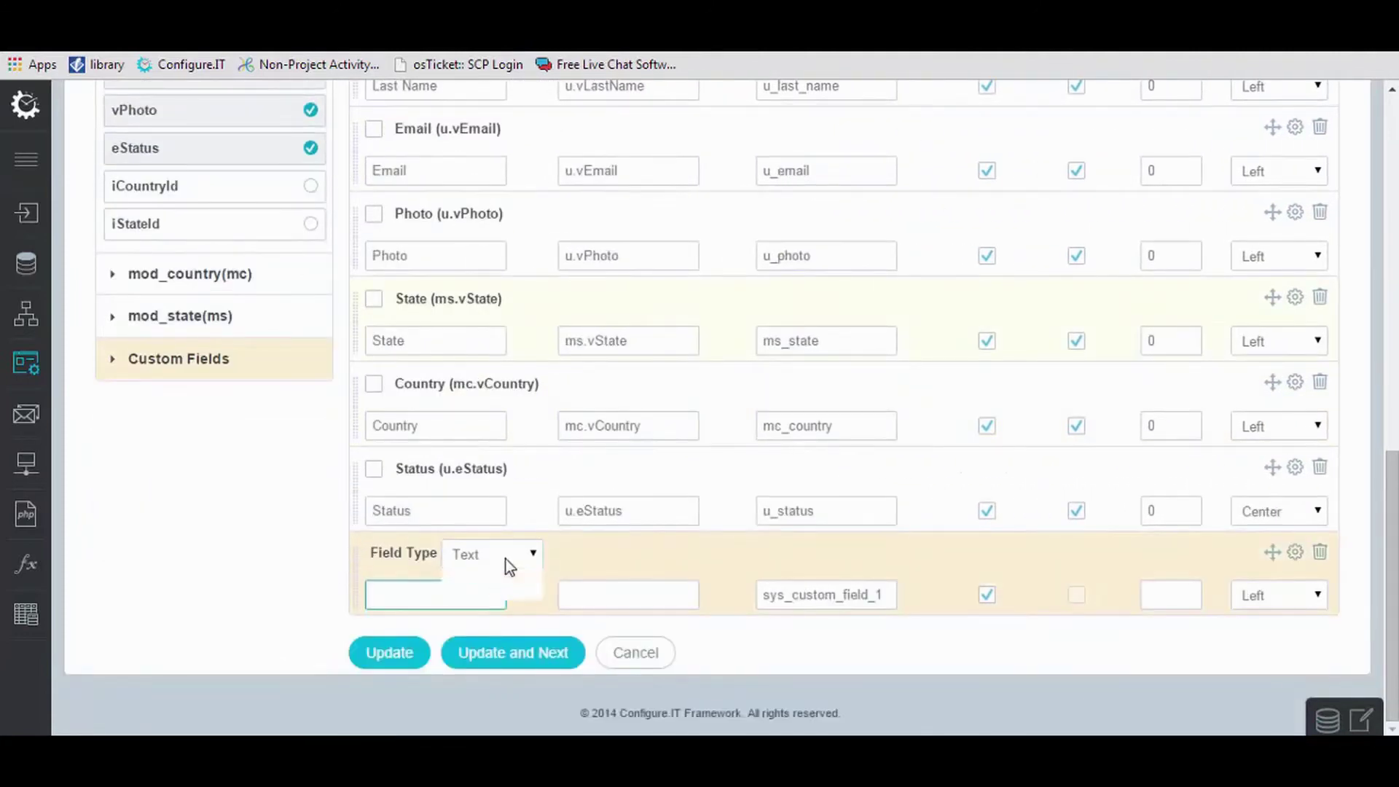
left_click(504, 596)
left_click(462, 597)
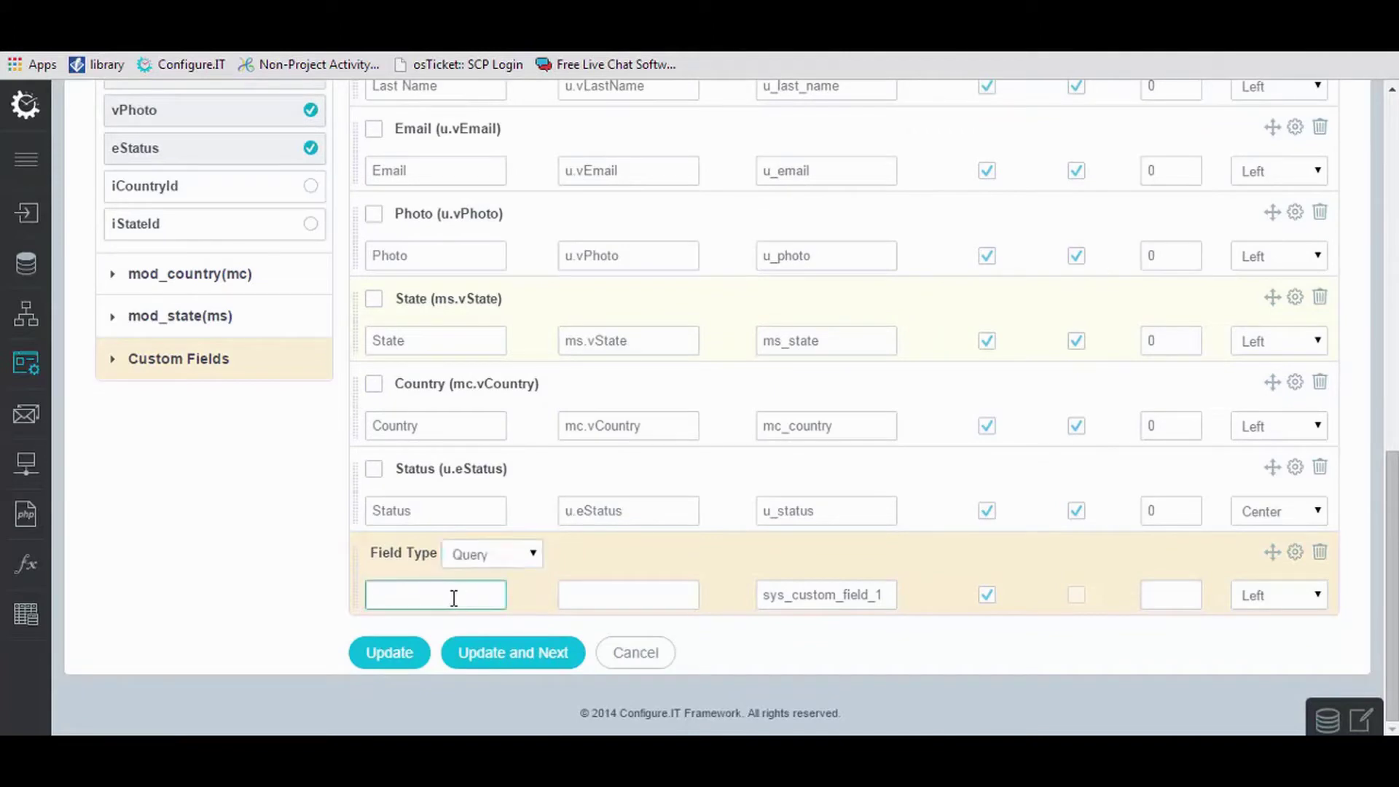
type("FullName")
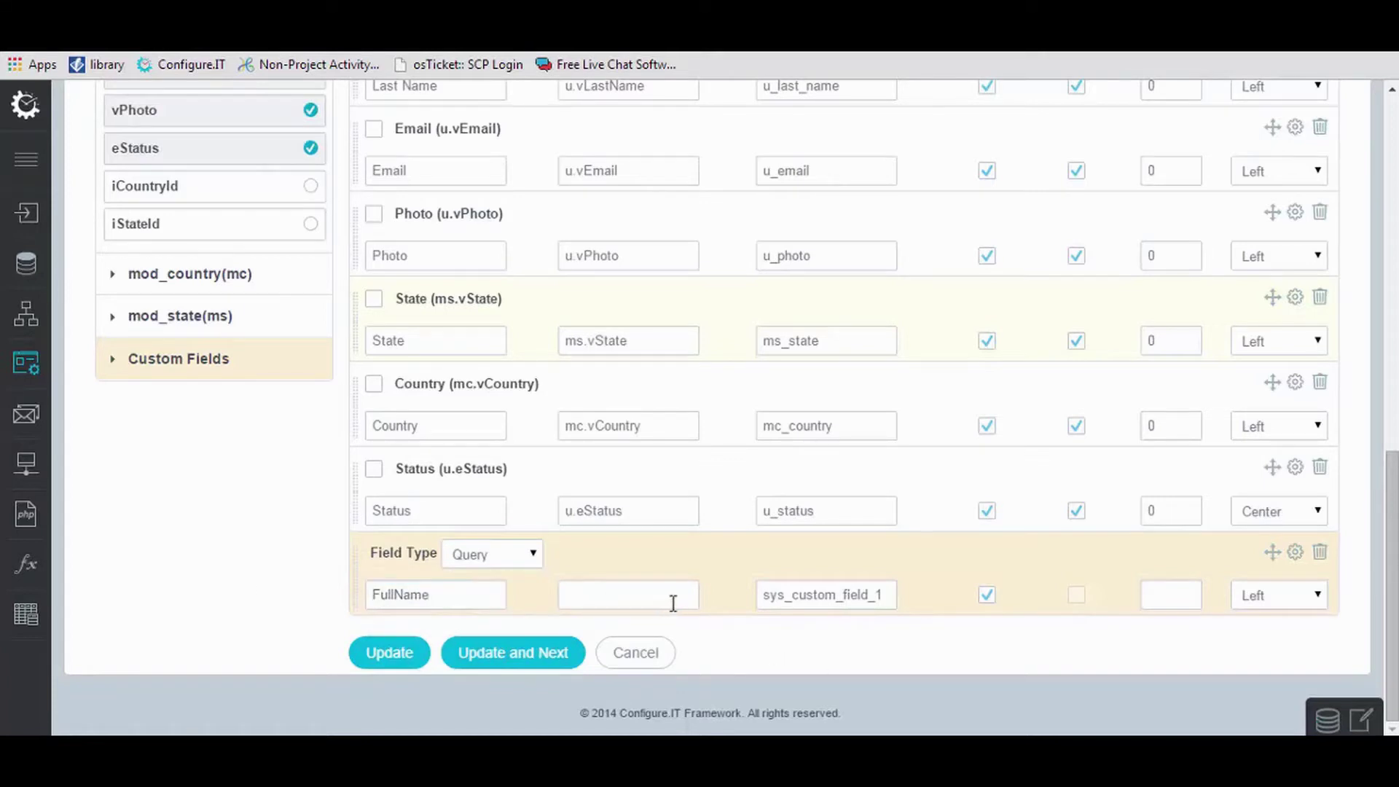
Set the FullName query to CONCAT(u.vFirstName,' ',u.vLastName) and save the field.
type("CONCAT(")
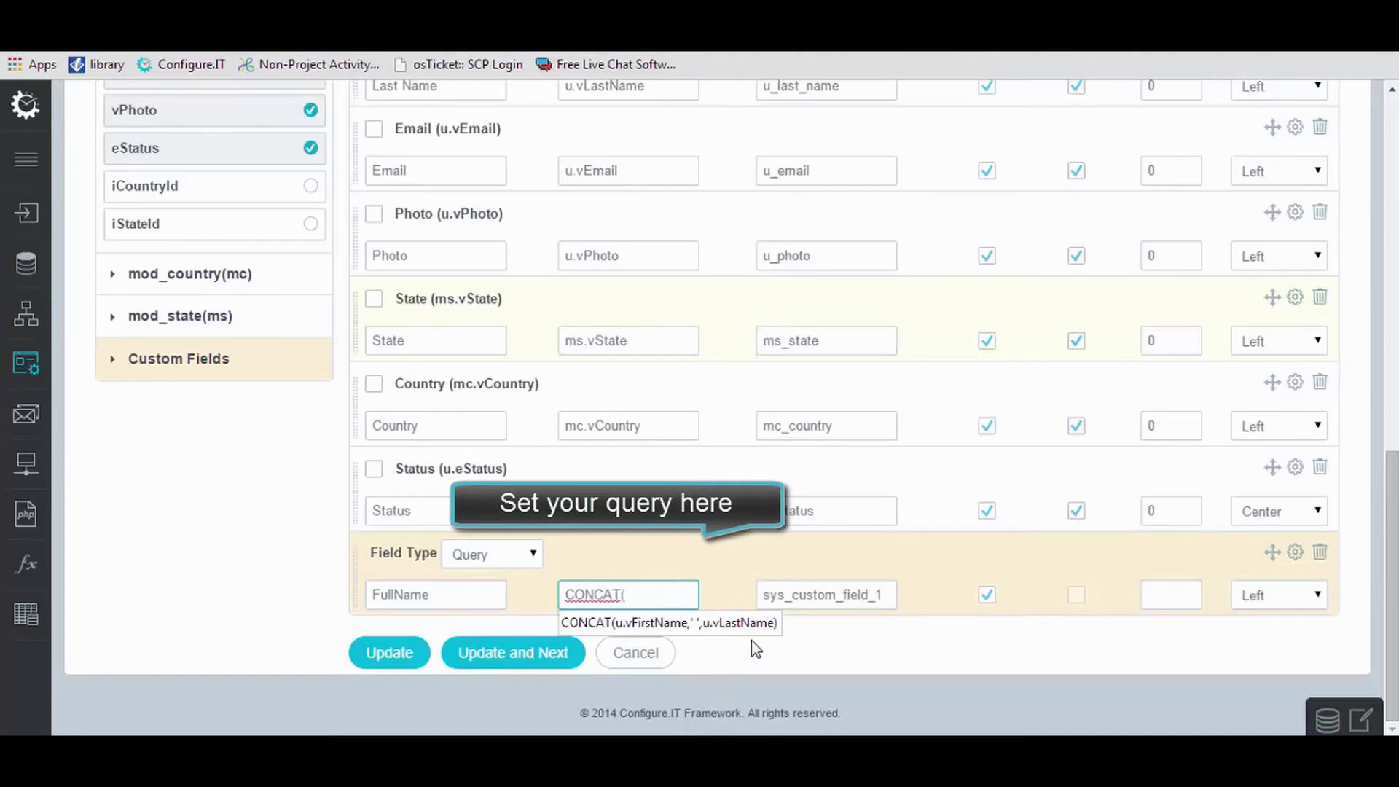
scroll(685, 240, "up", 3)
left_click_drag(647, 205, 537, 202)
key("ctrl+c")
scroll(538, 202, "down", 3)
left_click(634, 595)
type("(")
key("ctrl+v")
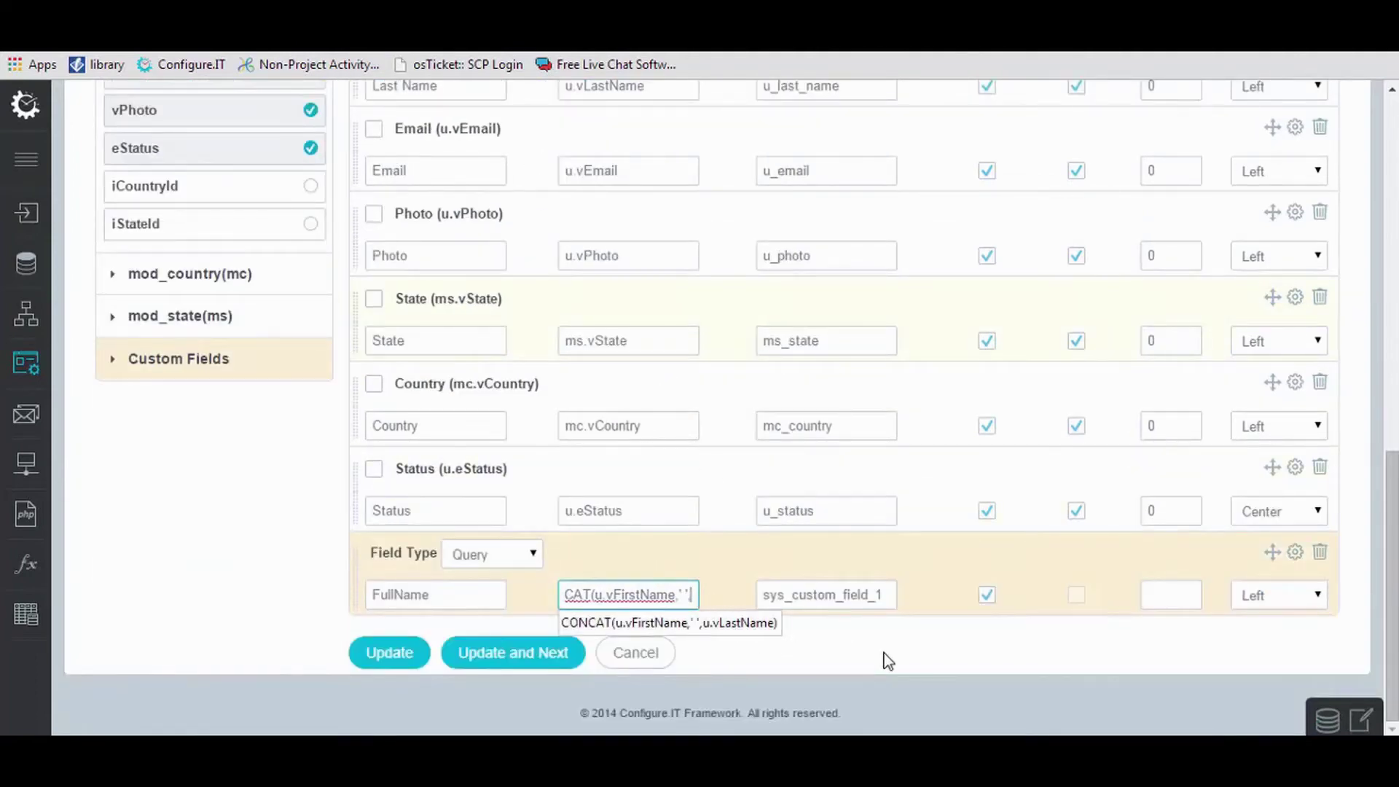
type(",' '")
scroll(679, 178, "up", 3)
left_click_drag(649, 183, 537, 184)
key("ctrl+c")
scroll(640, 359, "down", 3)
left_click(688, 594)
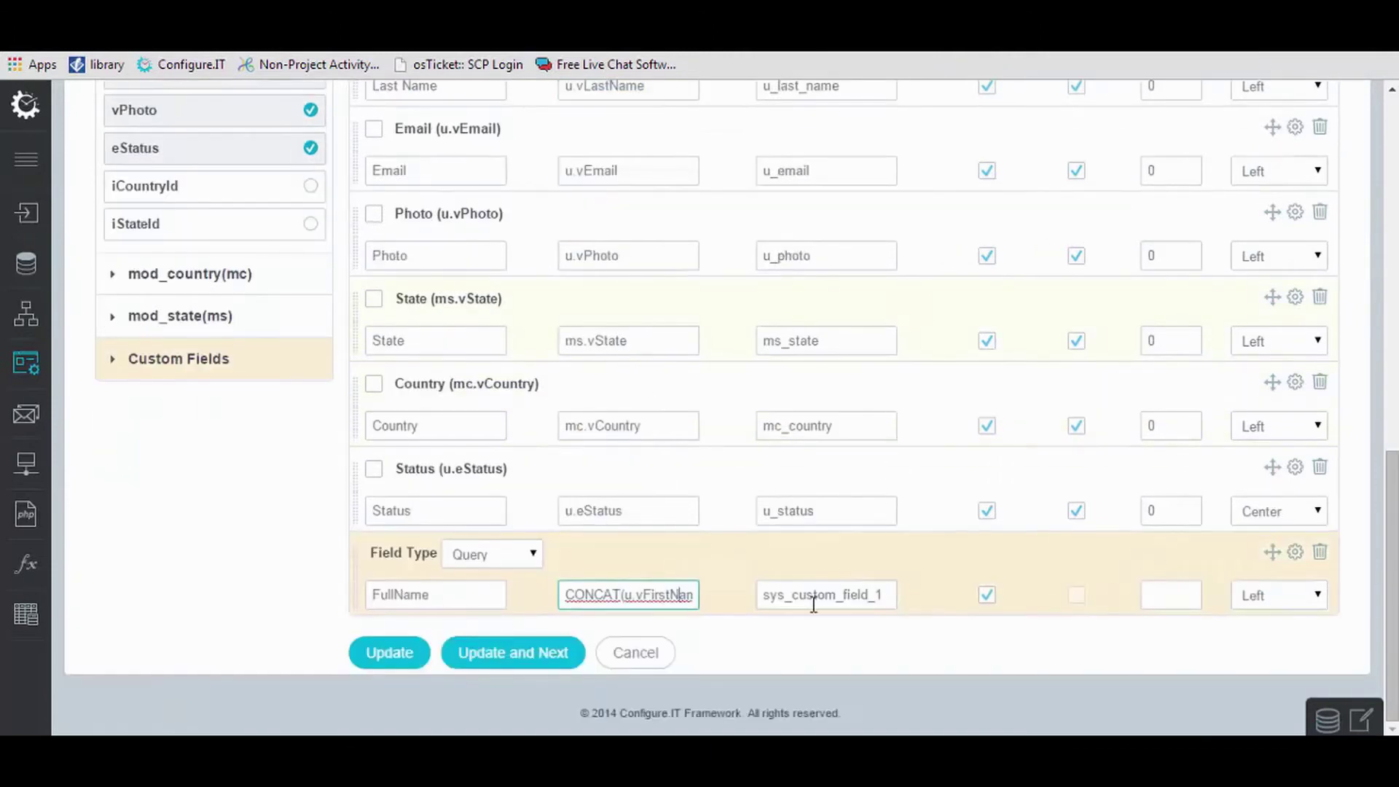
type(",")
key("ctrl+v")
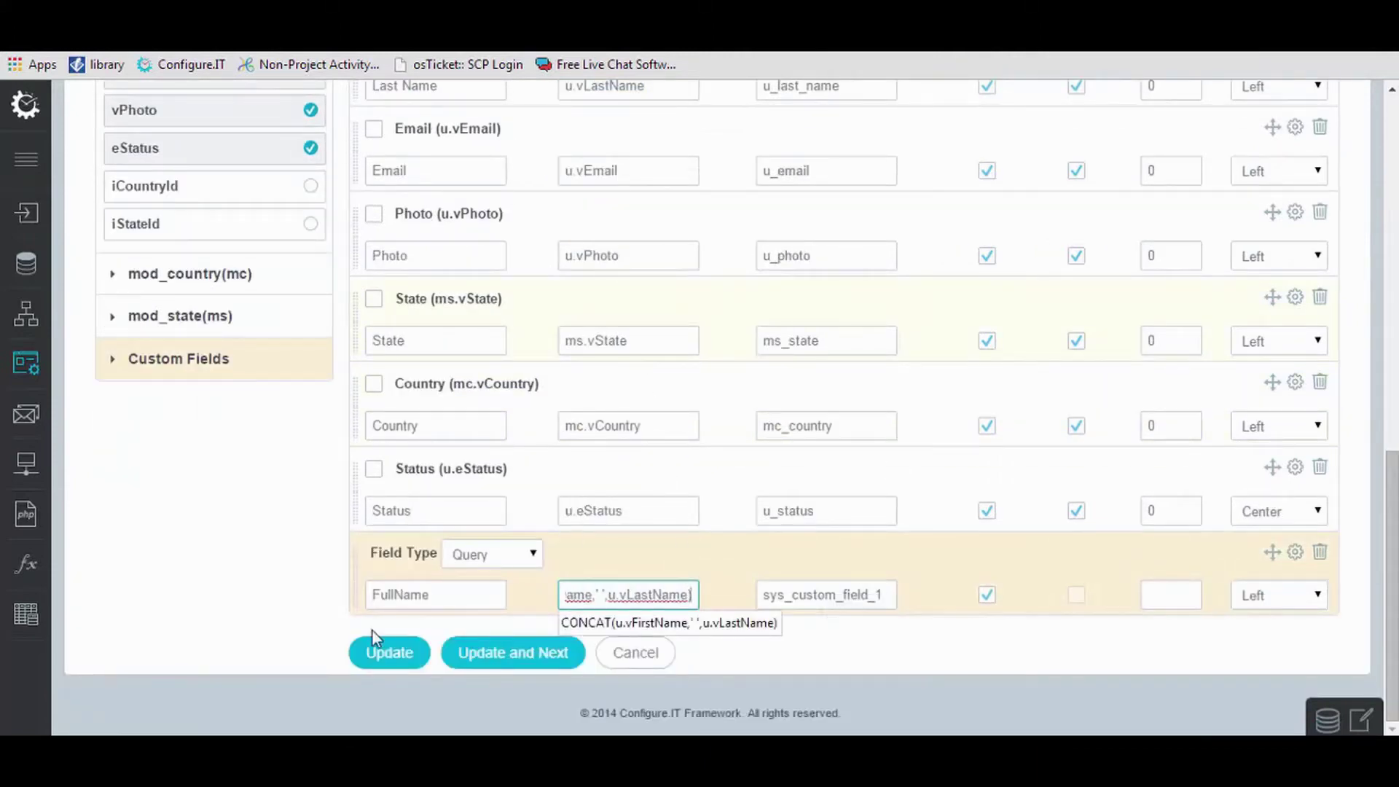
left_click(375, 656)
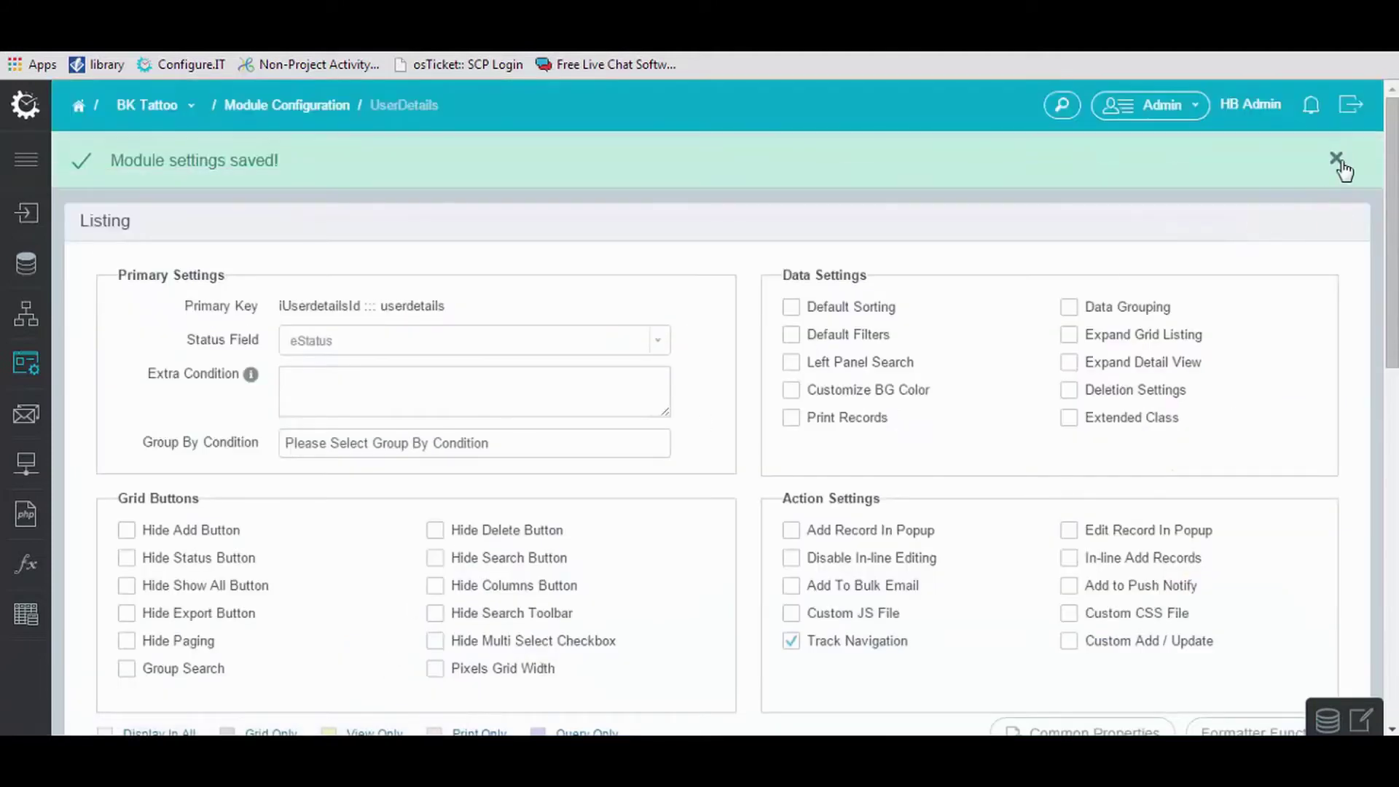
Move FullName to the top, remove the First Name and Last Name columns, and update.
left_click(1337, 158)
scroll(1353, 319, "down", 8)
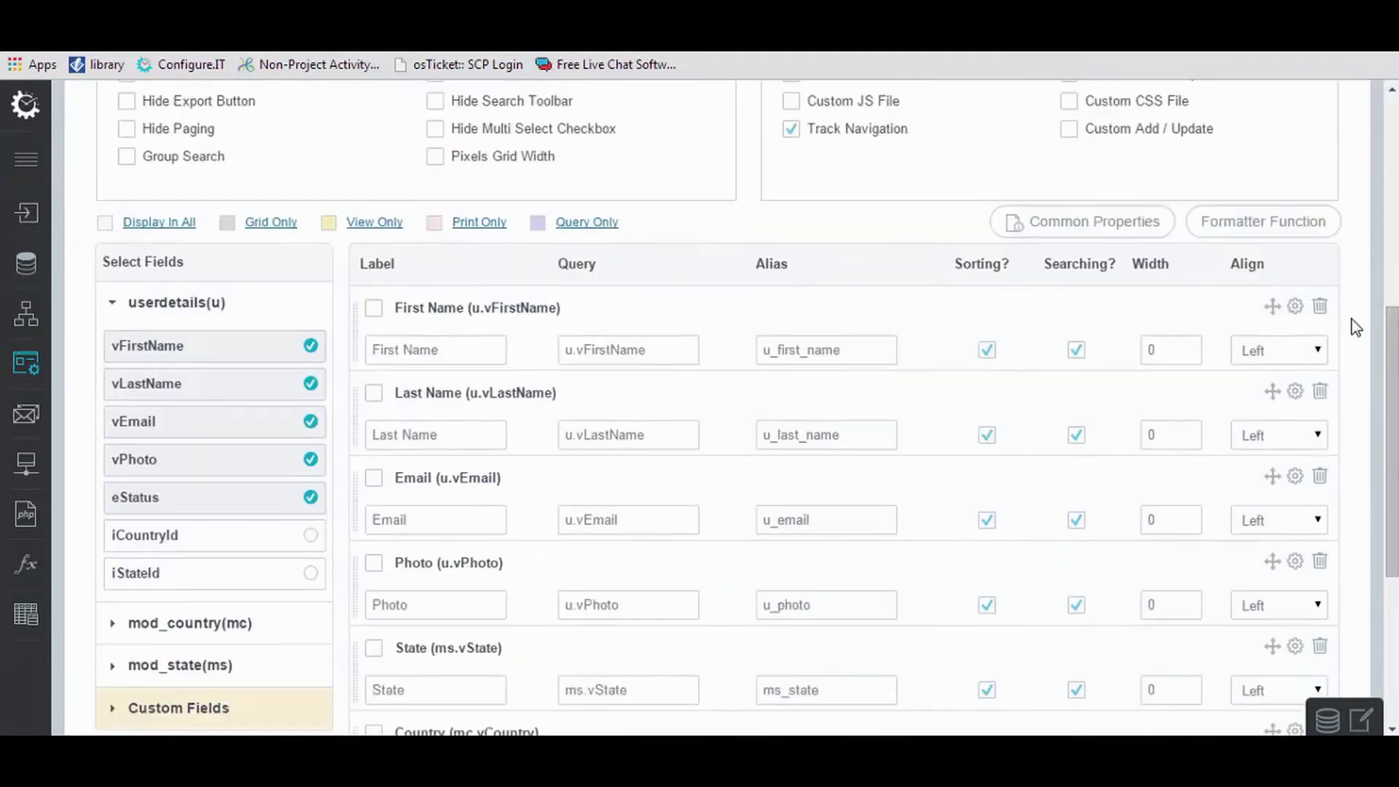
scroll(1353, 320, "down", 5)
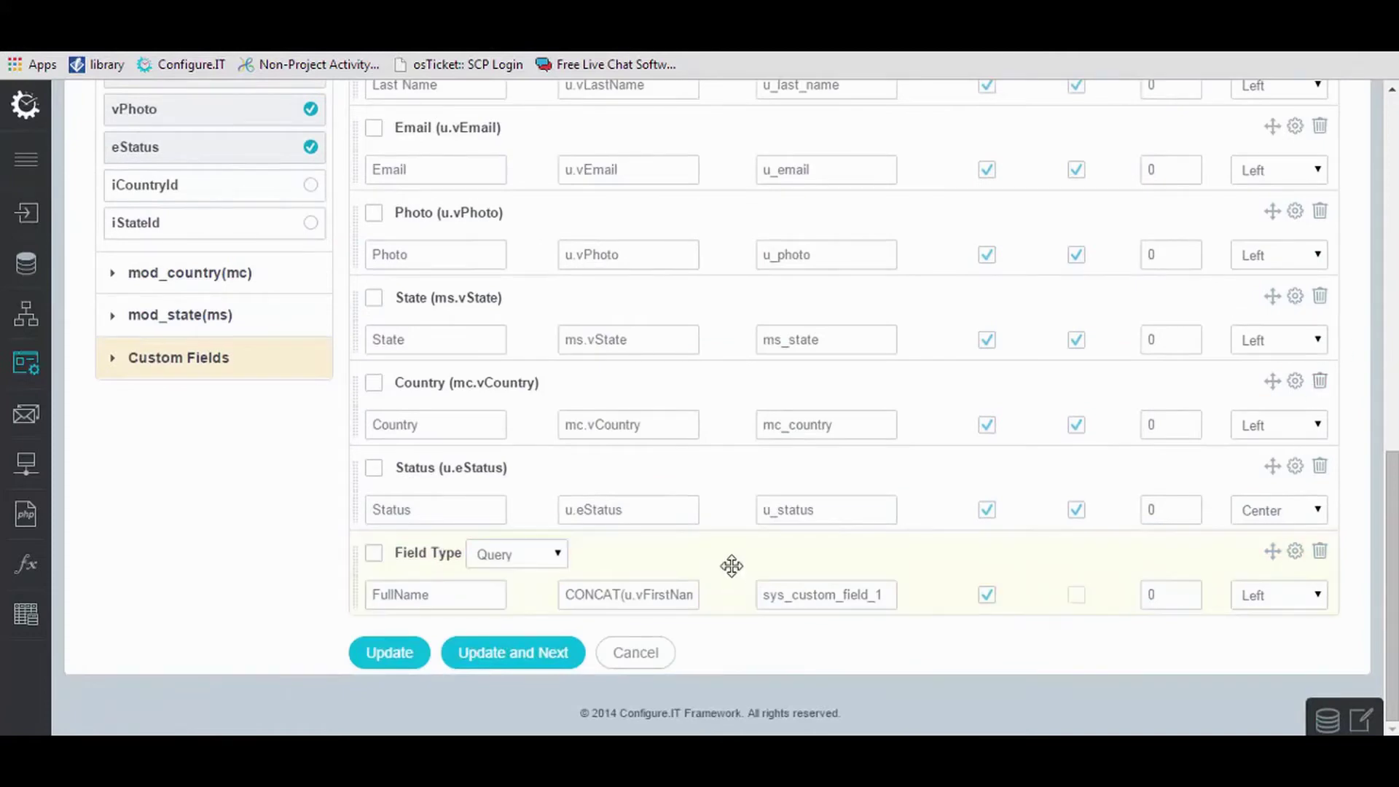
left_click_drag(732, 565, 593, 506)
scroll(955, 437, "down", 3)
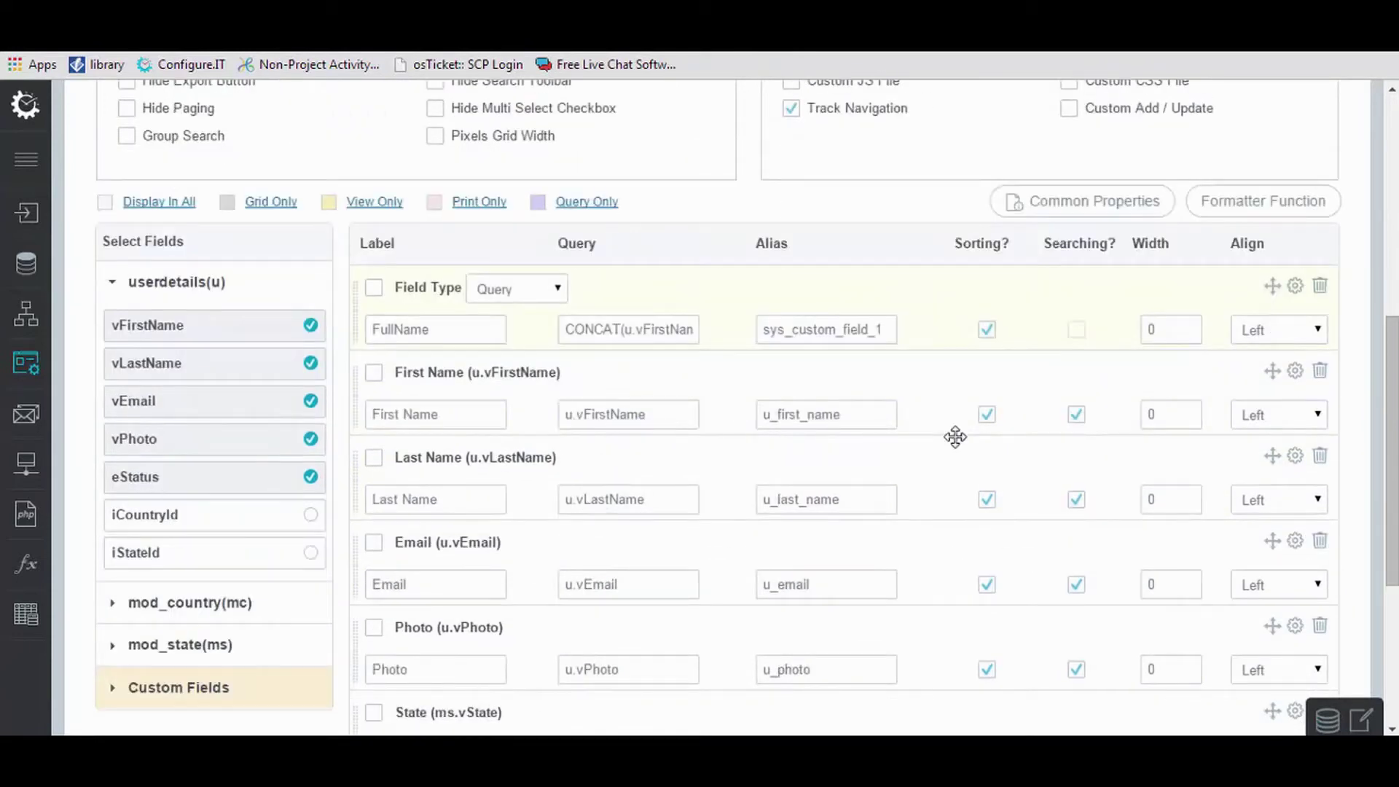
left_click(1322, 378)
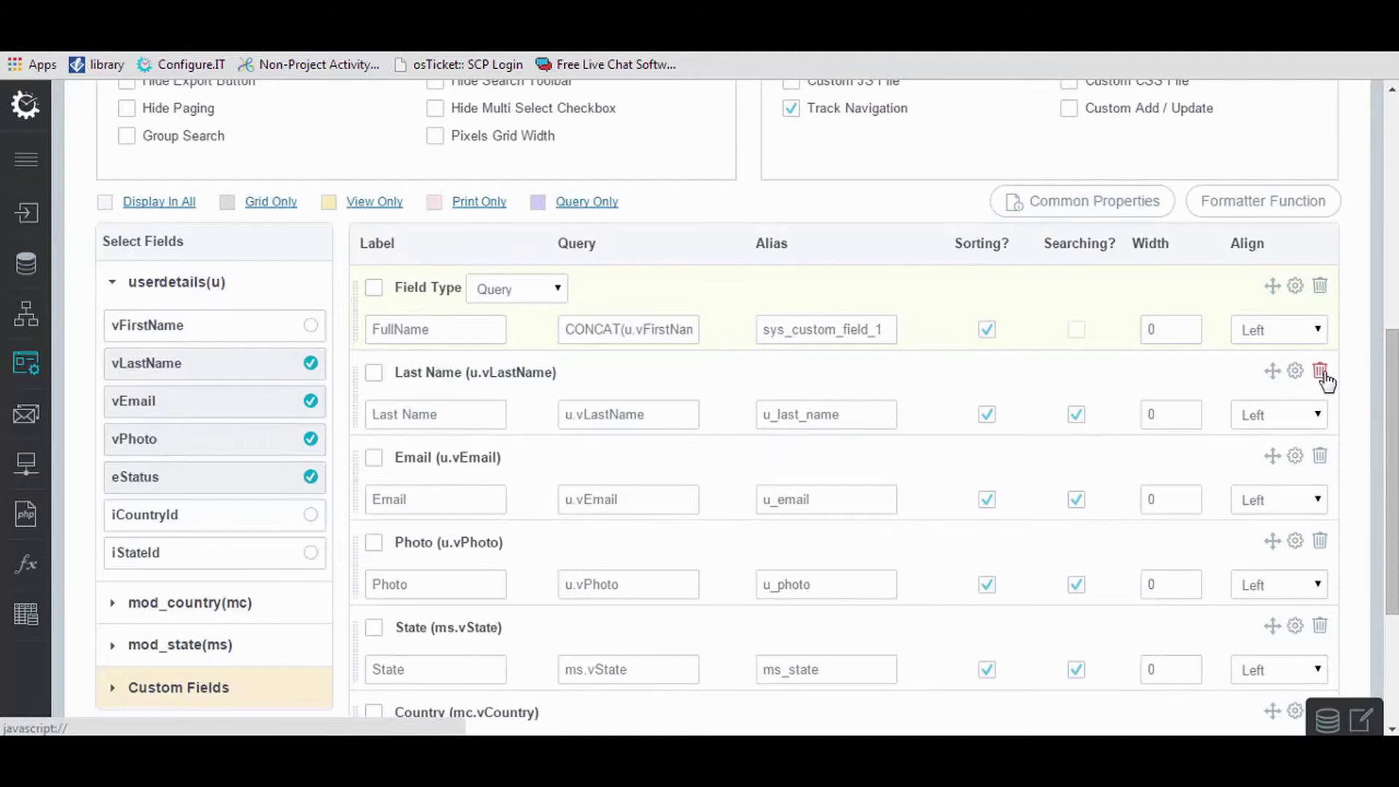
left_click(1323, 376)
scroll(987, 462, "down", 3)
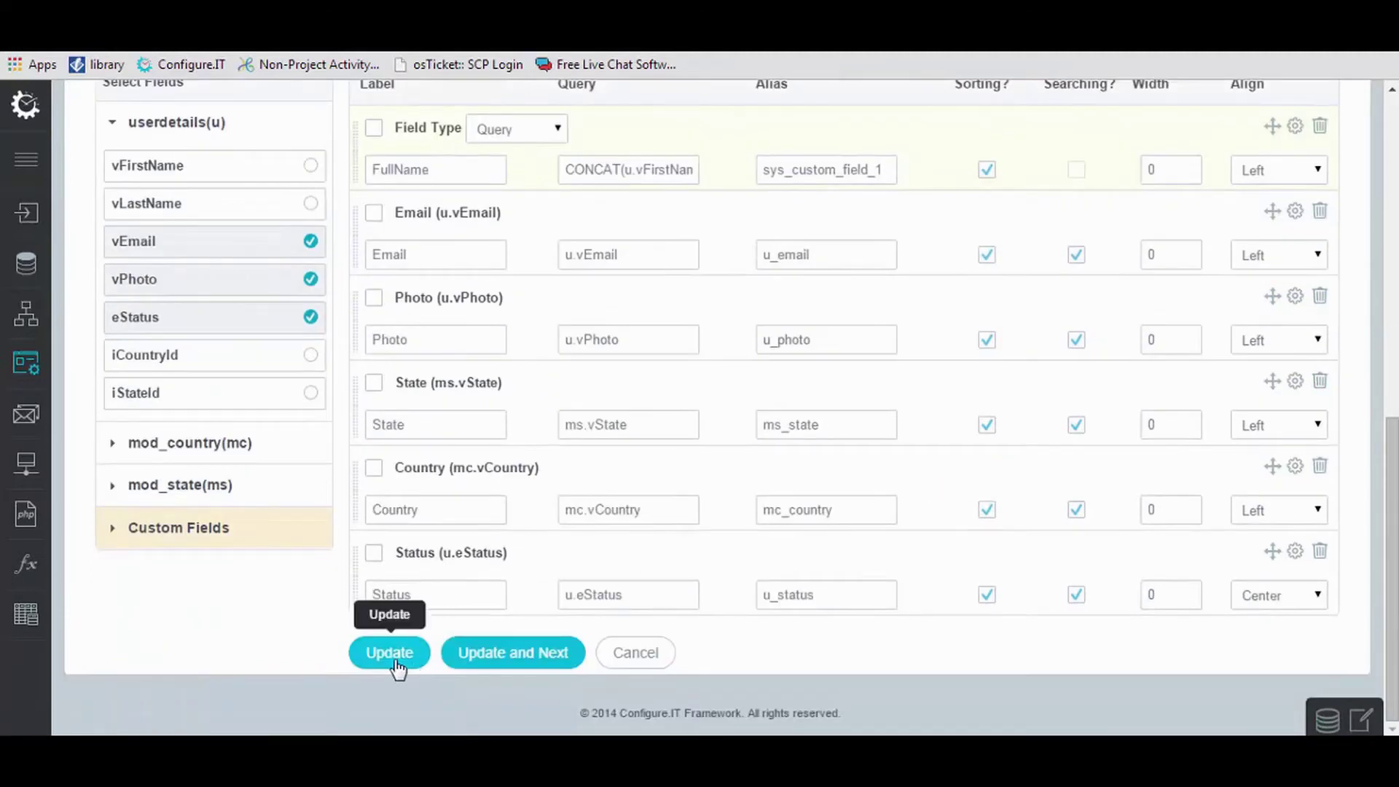
left_click(393, 654)
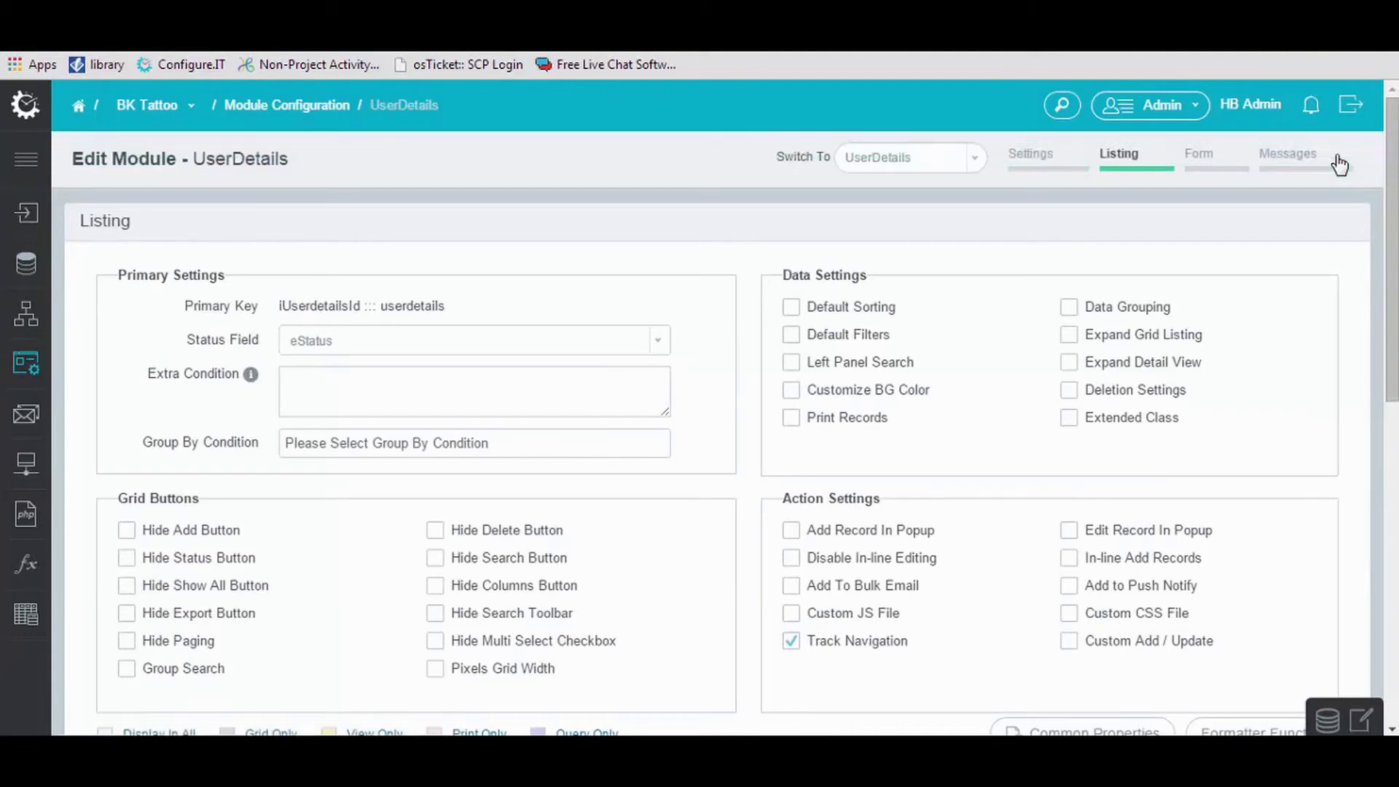
In the Form configuration, save shared Required settings for First Name and Last Name.
left_click(1212, 175)
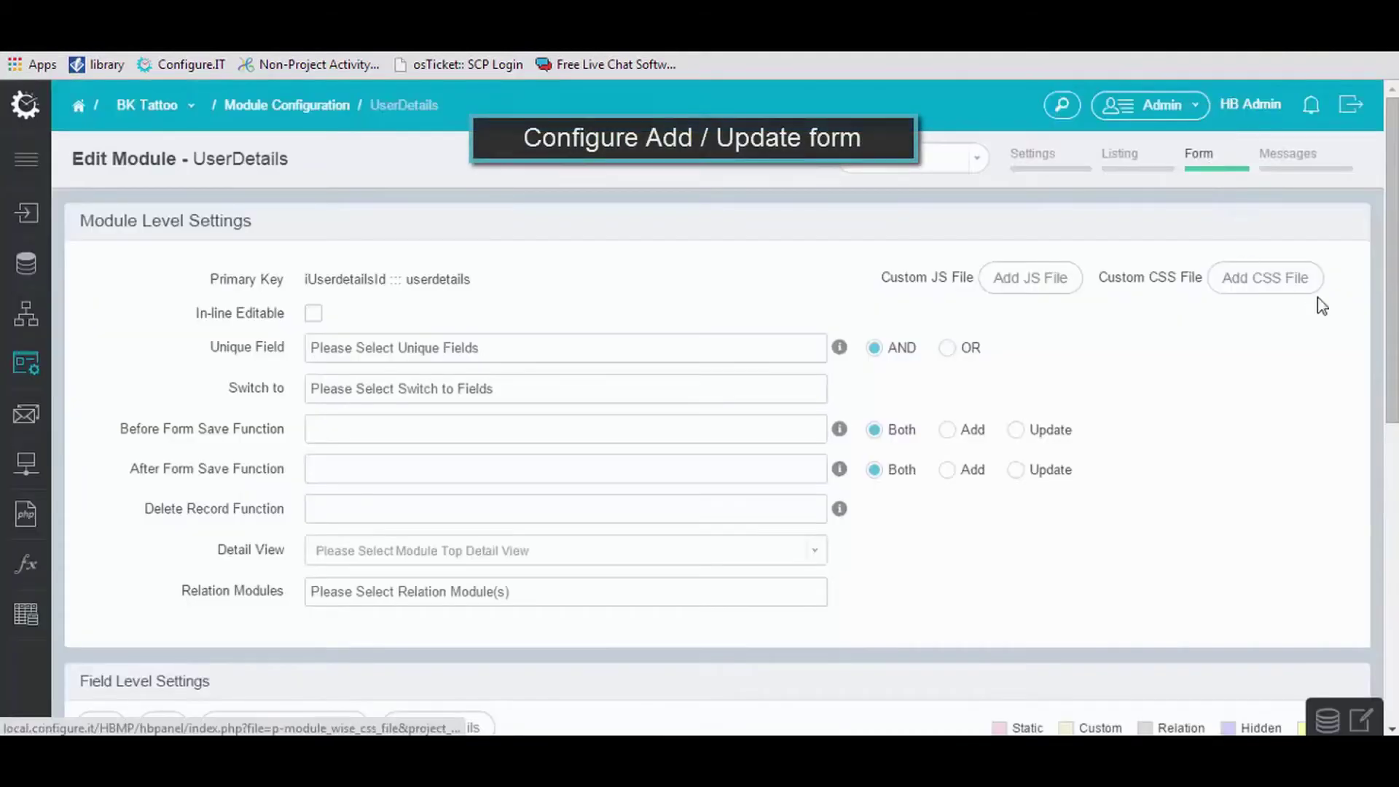
scroll(1249, 491, "down", 3)
scroll(1249, 491, "down", 4)
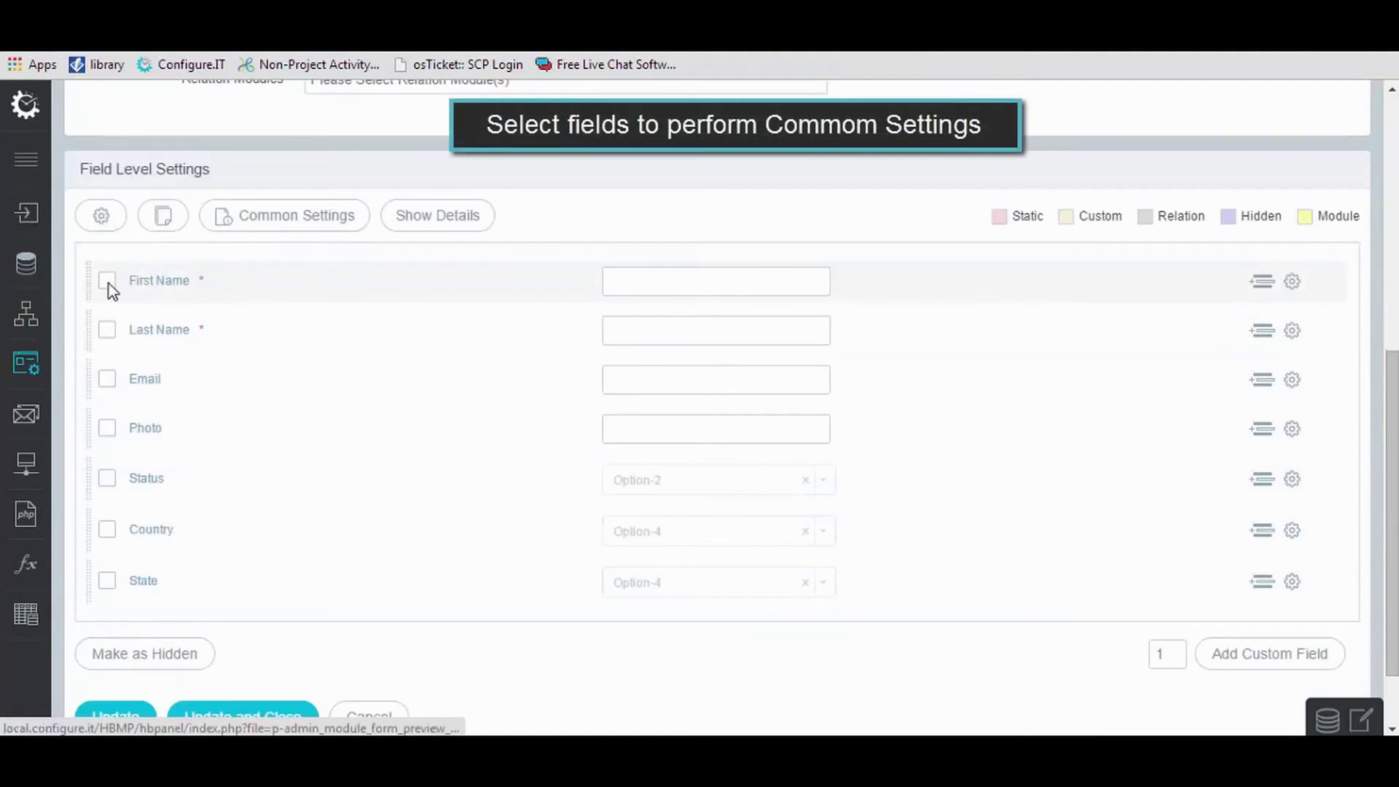
left_click(108, 283)
left_click(108, 332)
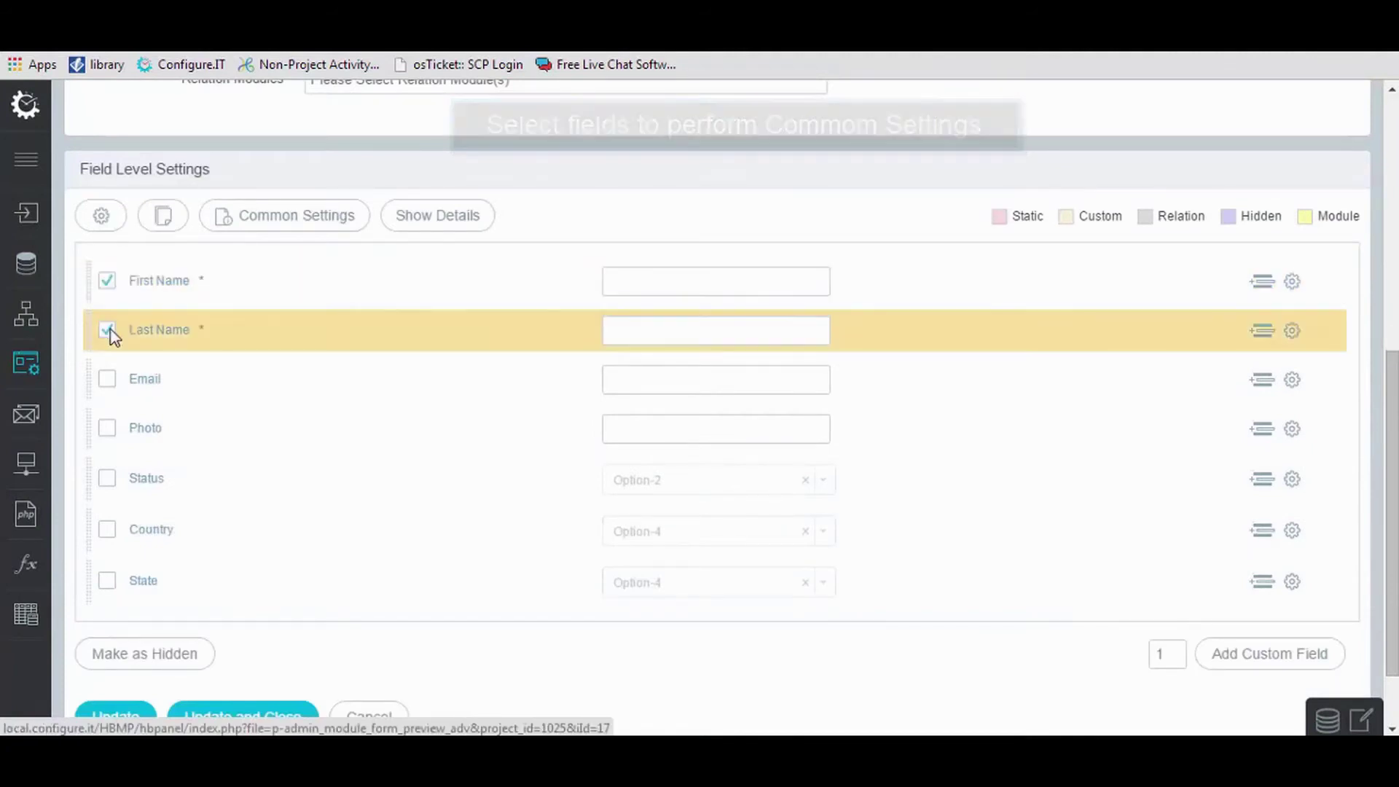
left_click(259, 227)
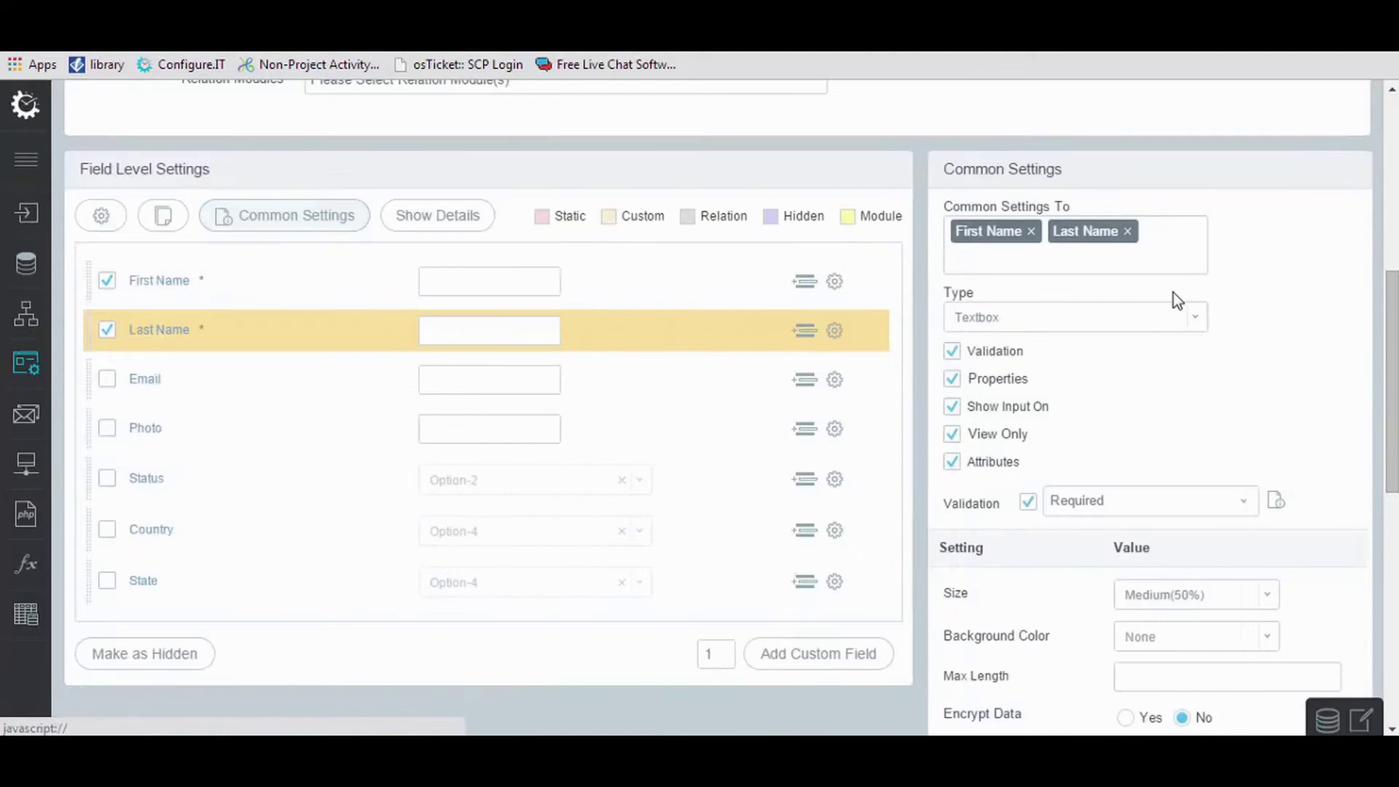
scroll(1105, 342, "down", 10)
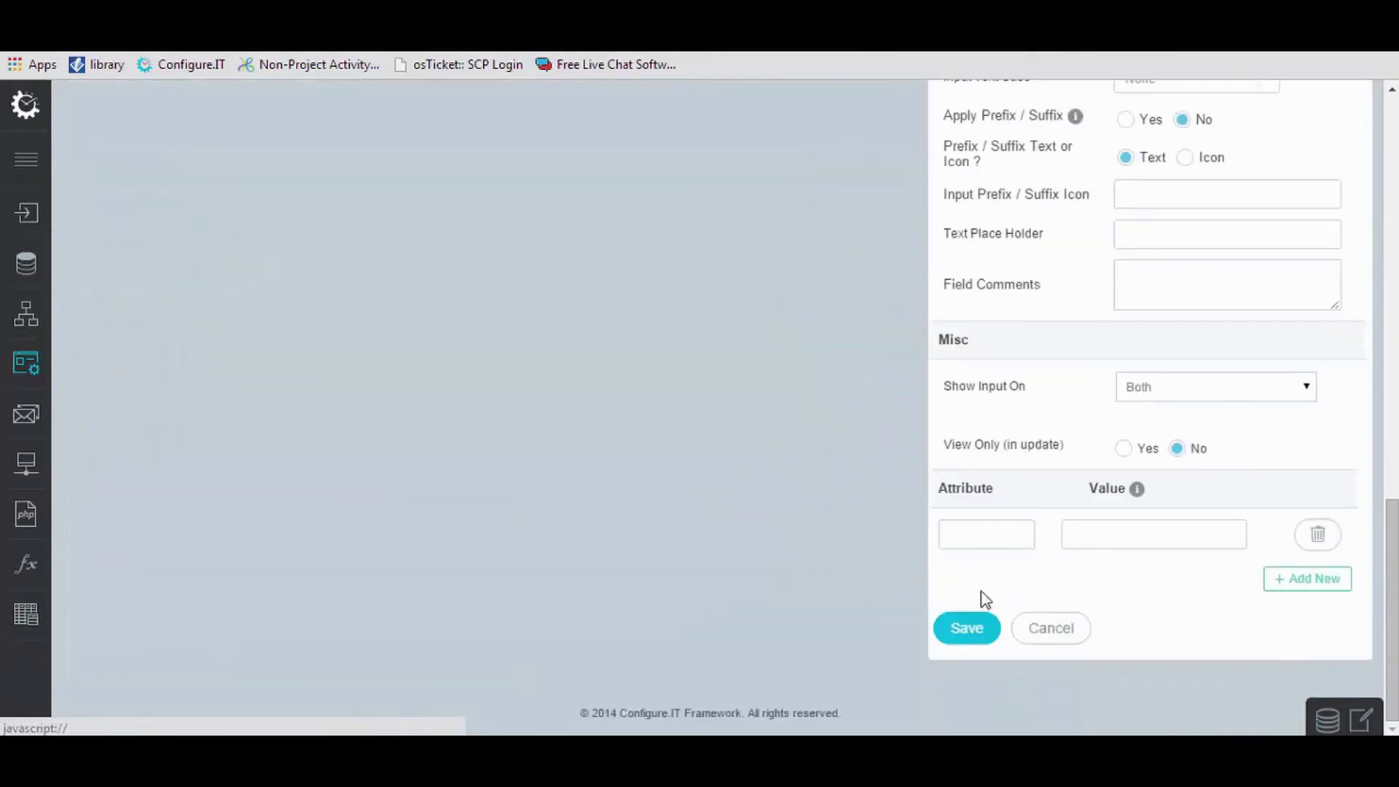
left_click(969, 631)
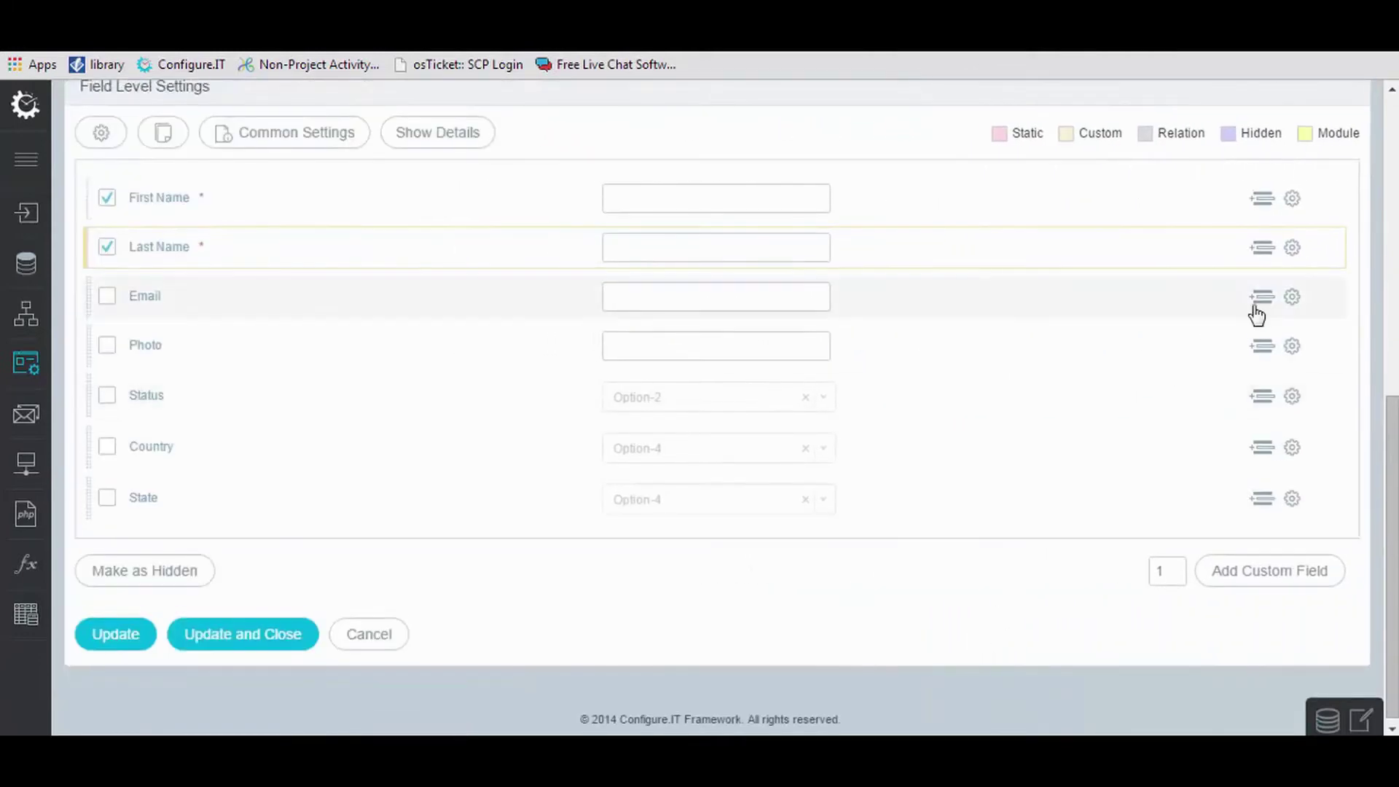
Save the Email field's settings unchanged and move to Photo.
left_click(1294, 298)
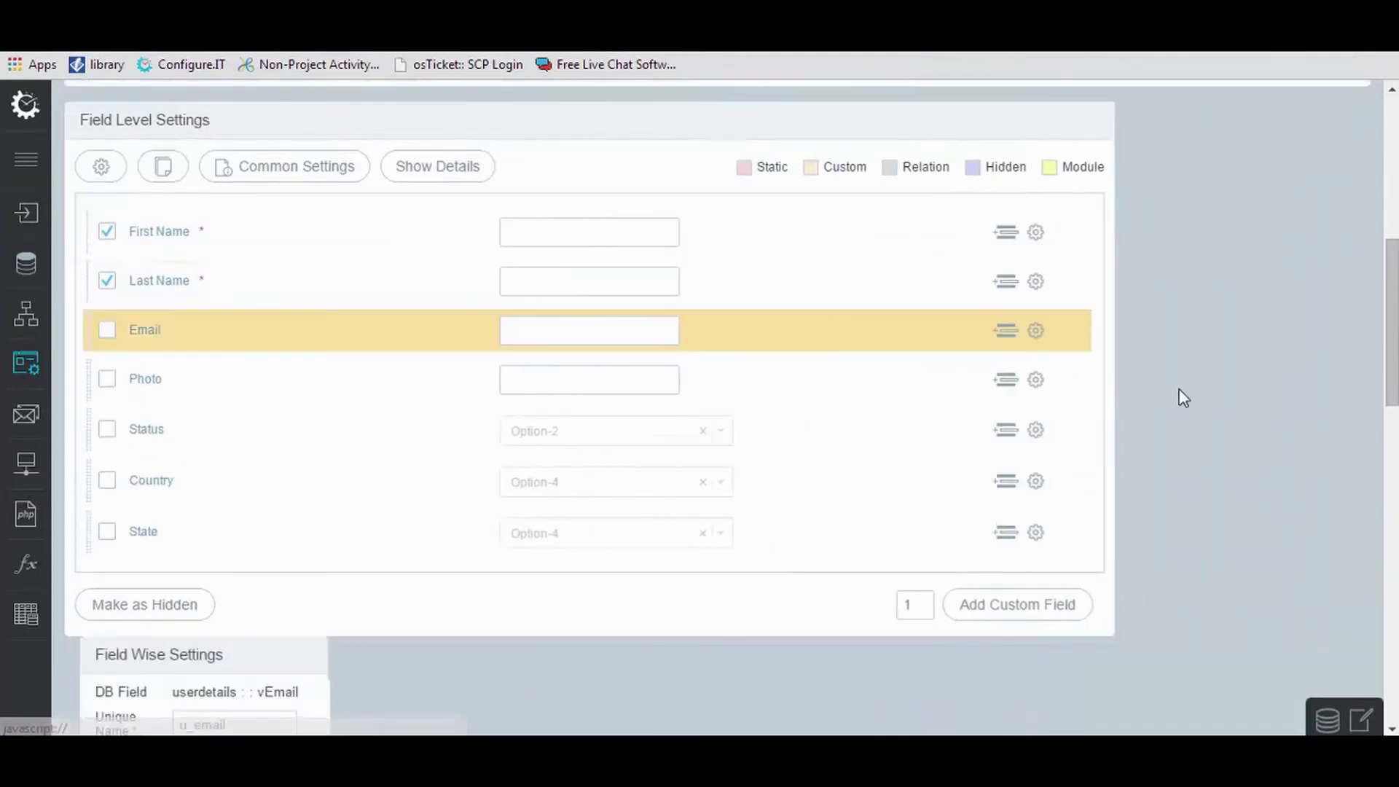
scroll(1074, 331, "down", 8)
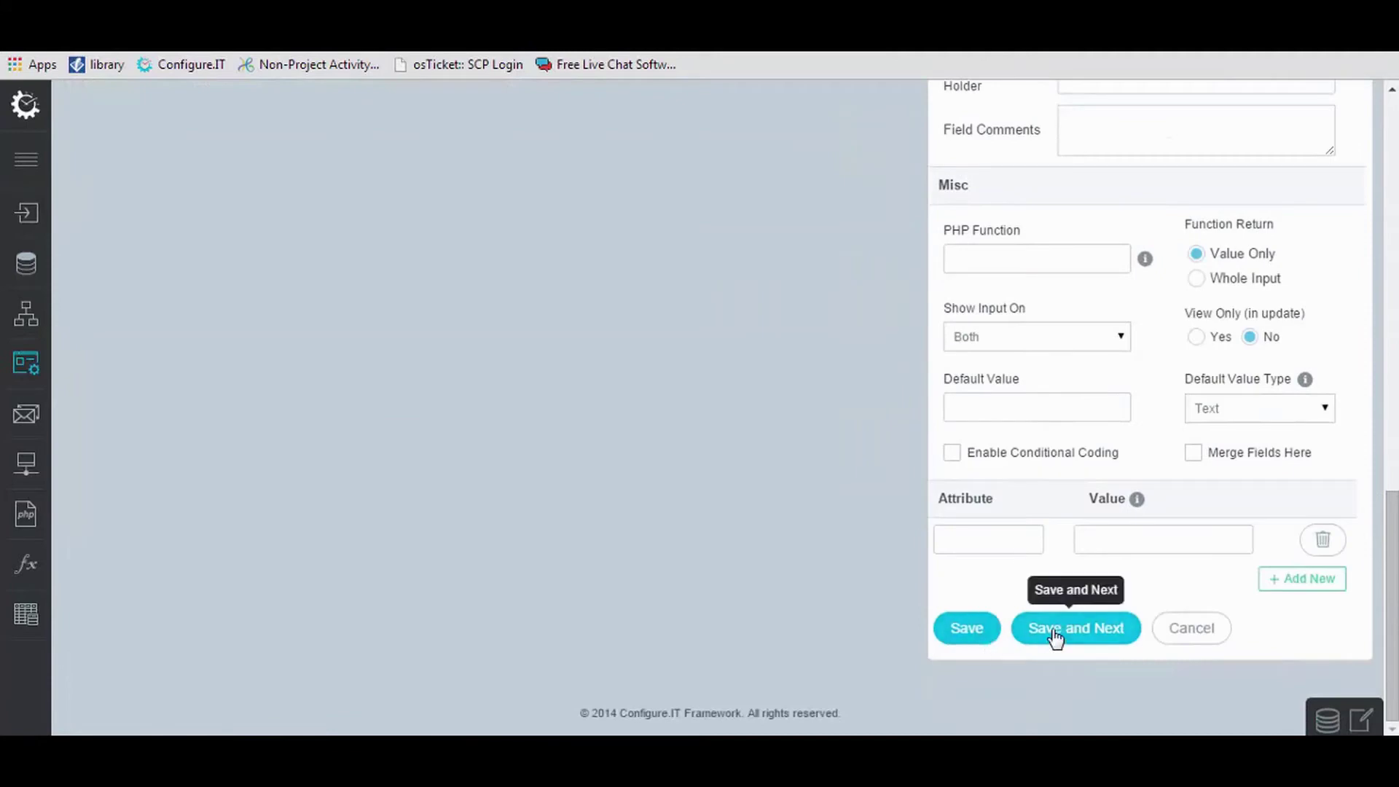
left_click(1056, 631)
Make Photo a File upload field with folder name Images and save it.
scroll(1144, 592, "up", 4)
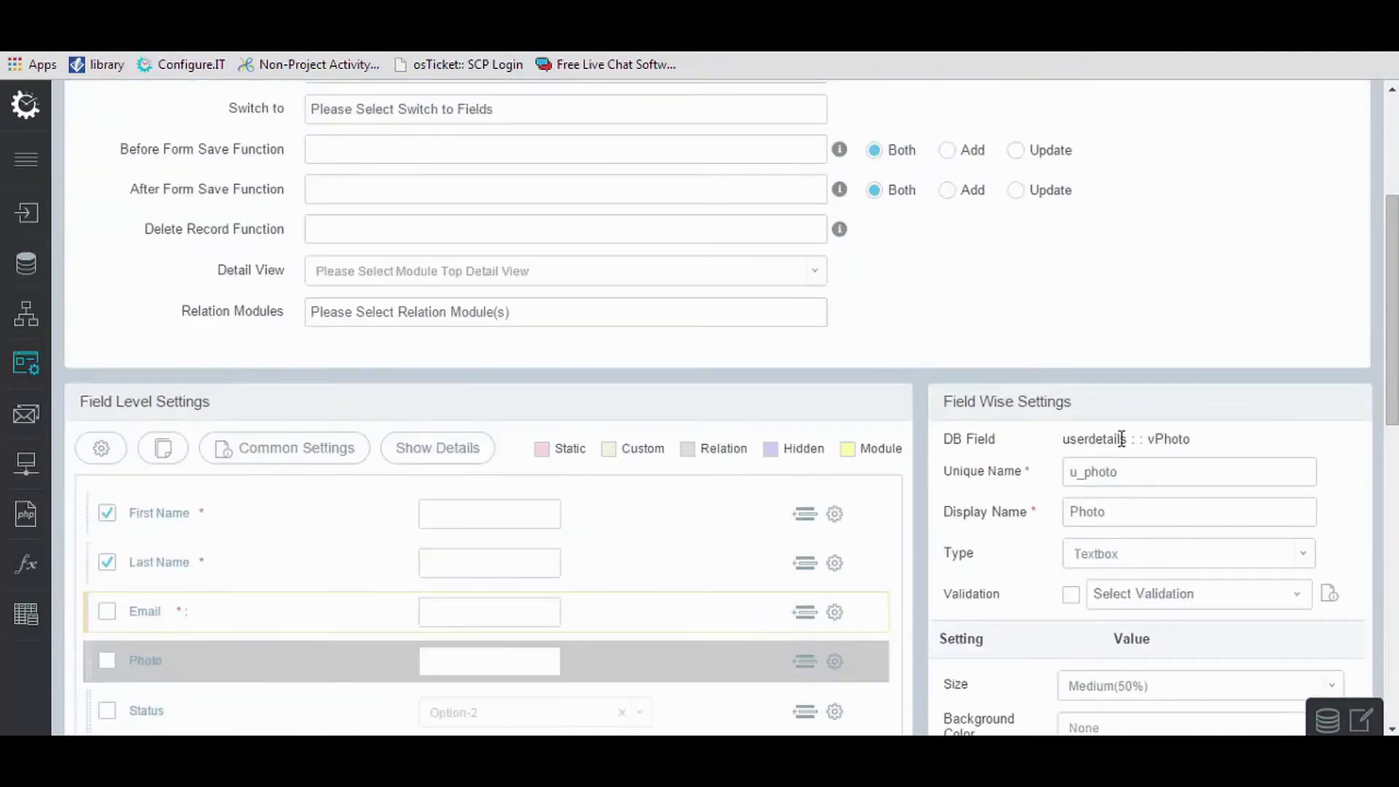
left_click(1108, 560)
scroll(1108, 561, "down", 2)
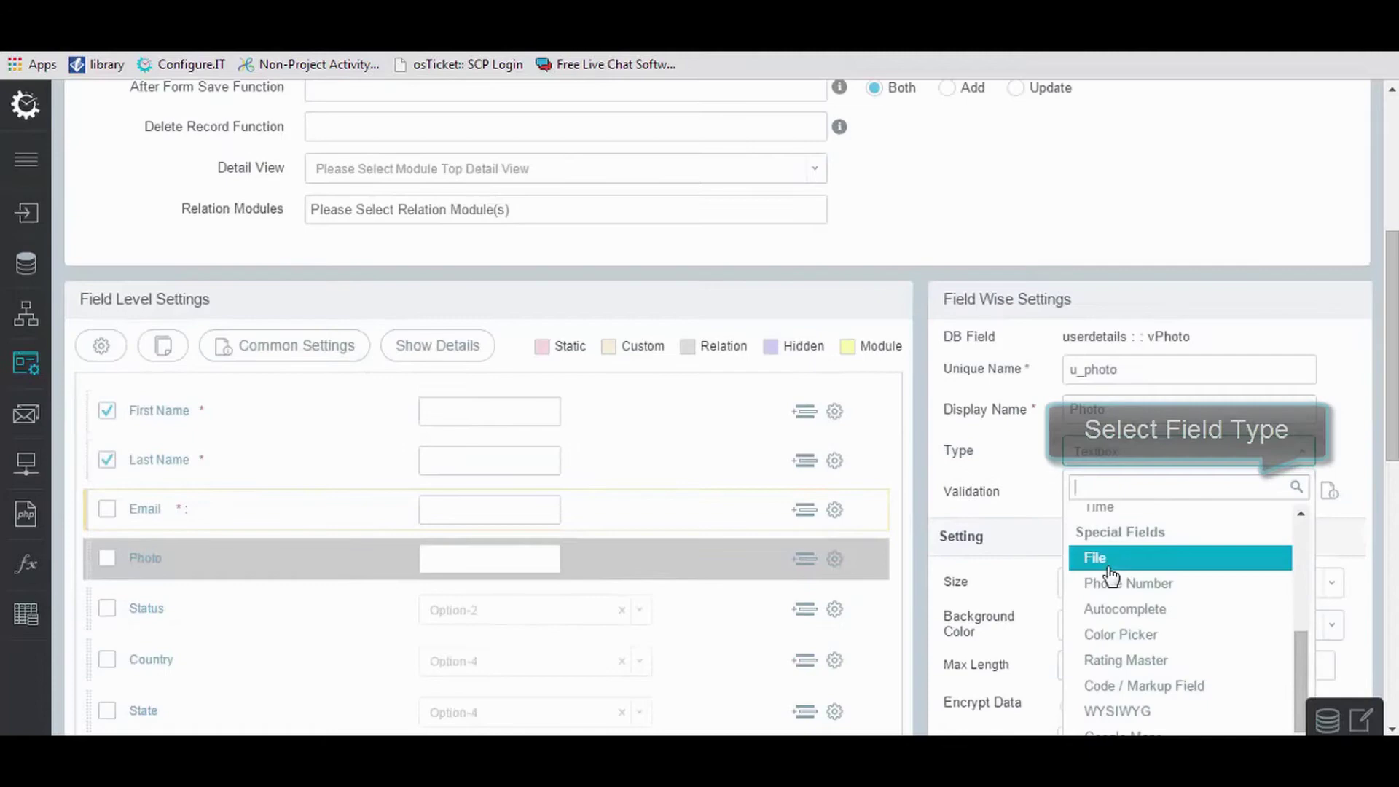
left_click(1109, 563)
scroll(1109, 565, "down", 4)
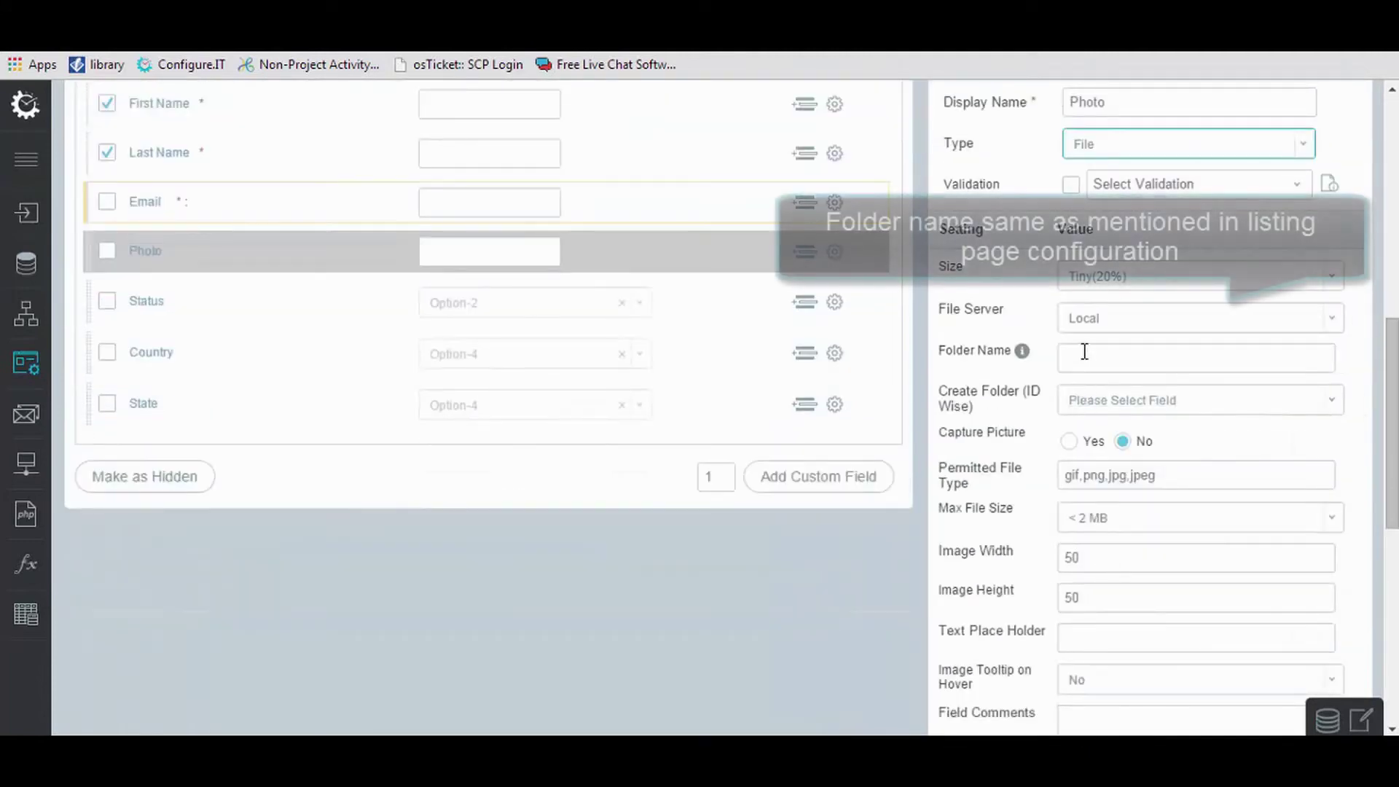
left_click(1083, 357)
type("Ima")
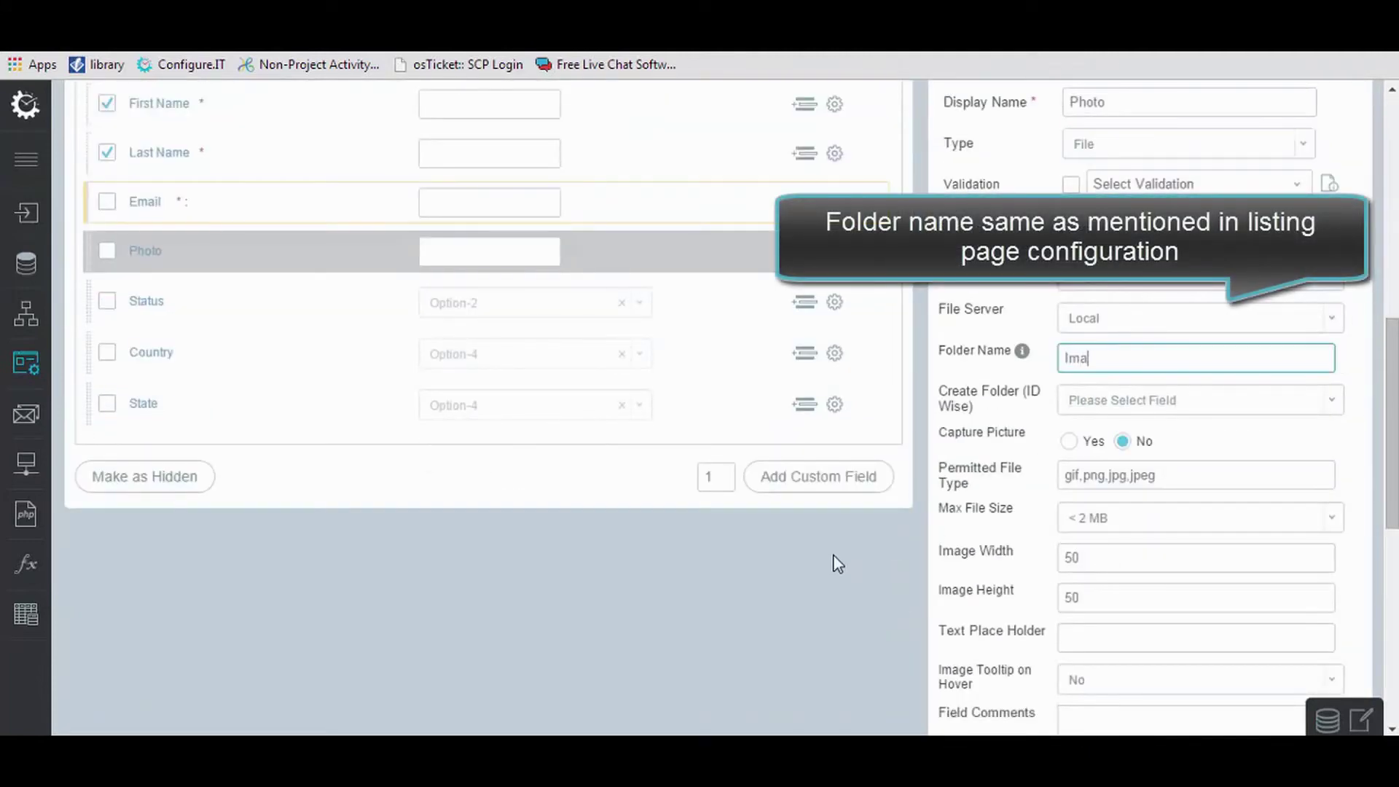
type("ges")
scroll(1017, 587, "down", 8)
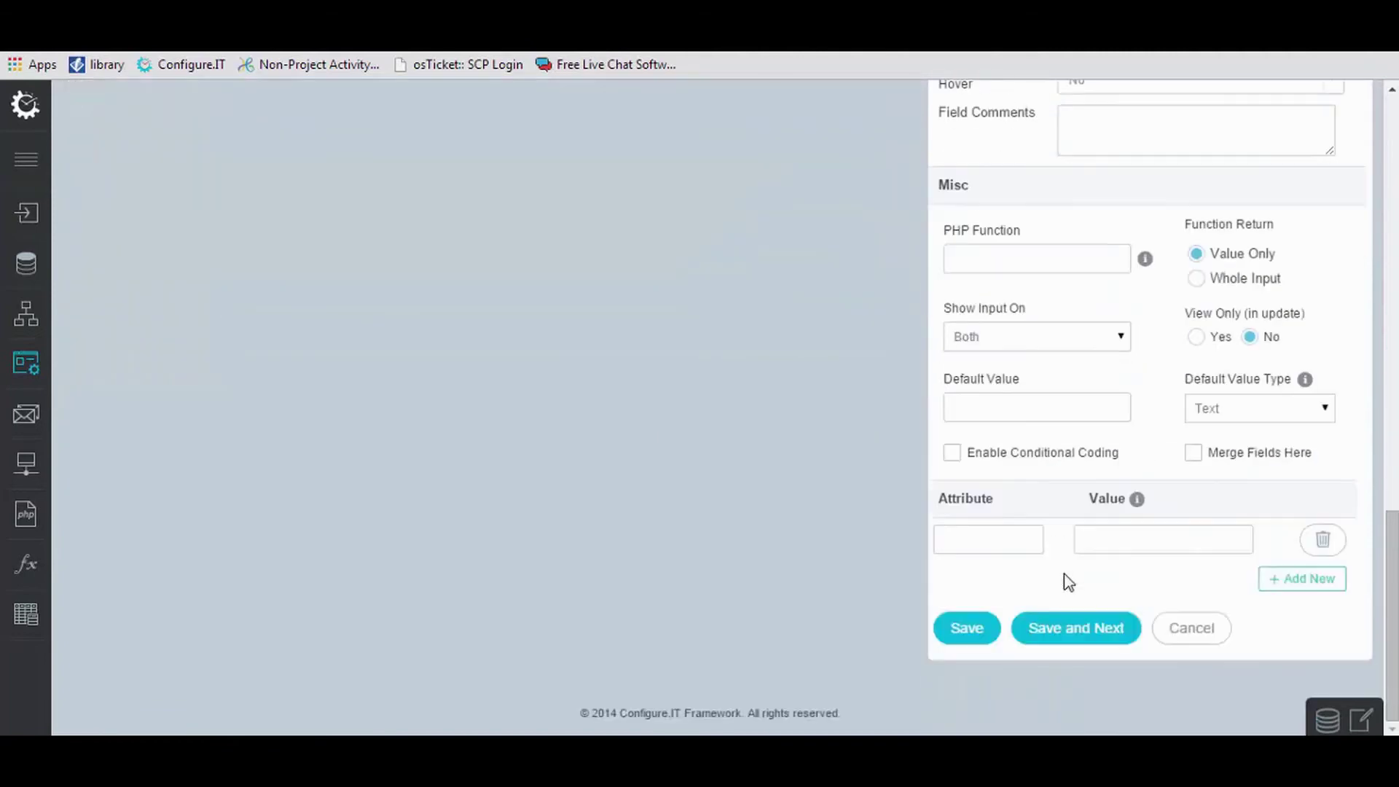
left_click(1081, 638)
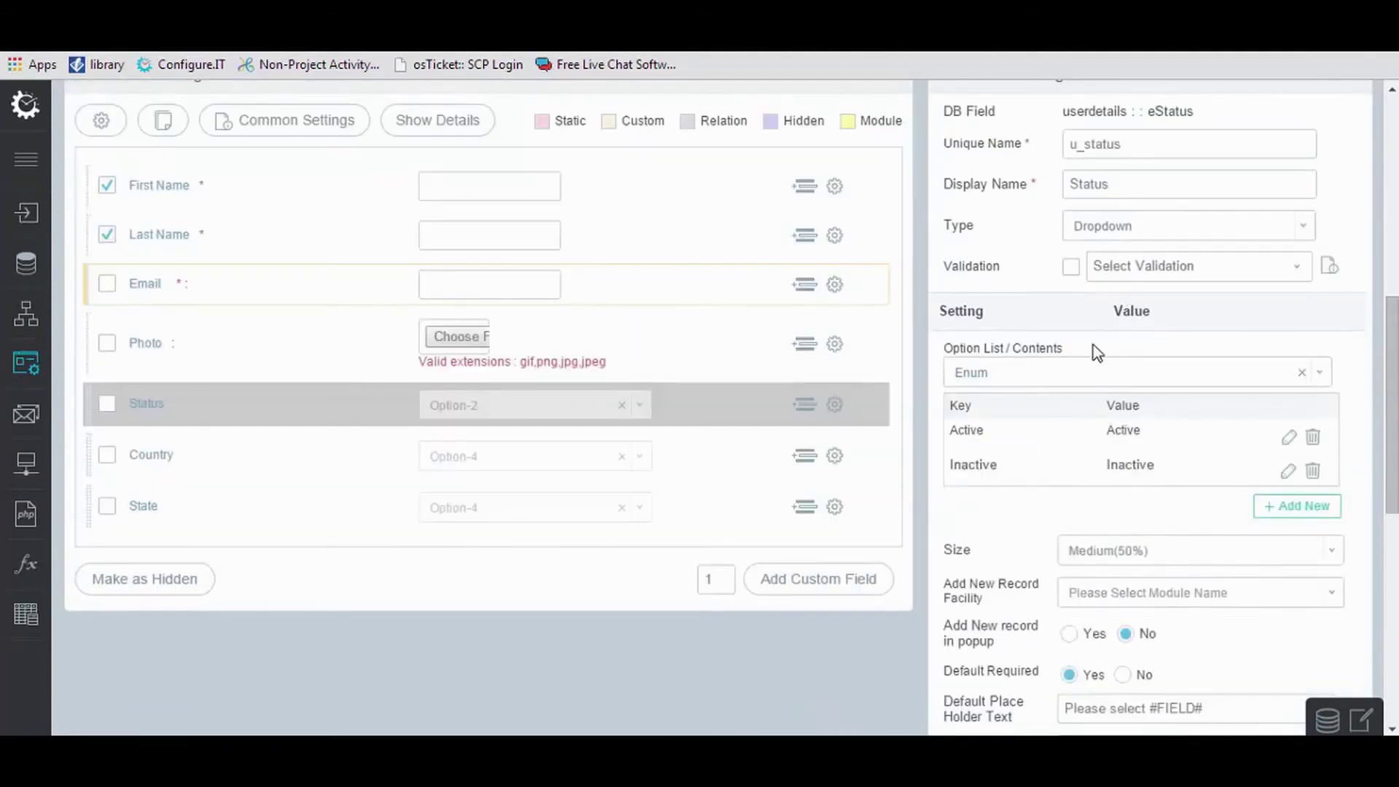
Save the Status and Country field settings as they are.
scroll(1149, 536, "down", 8)
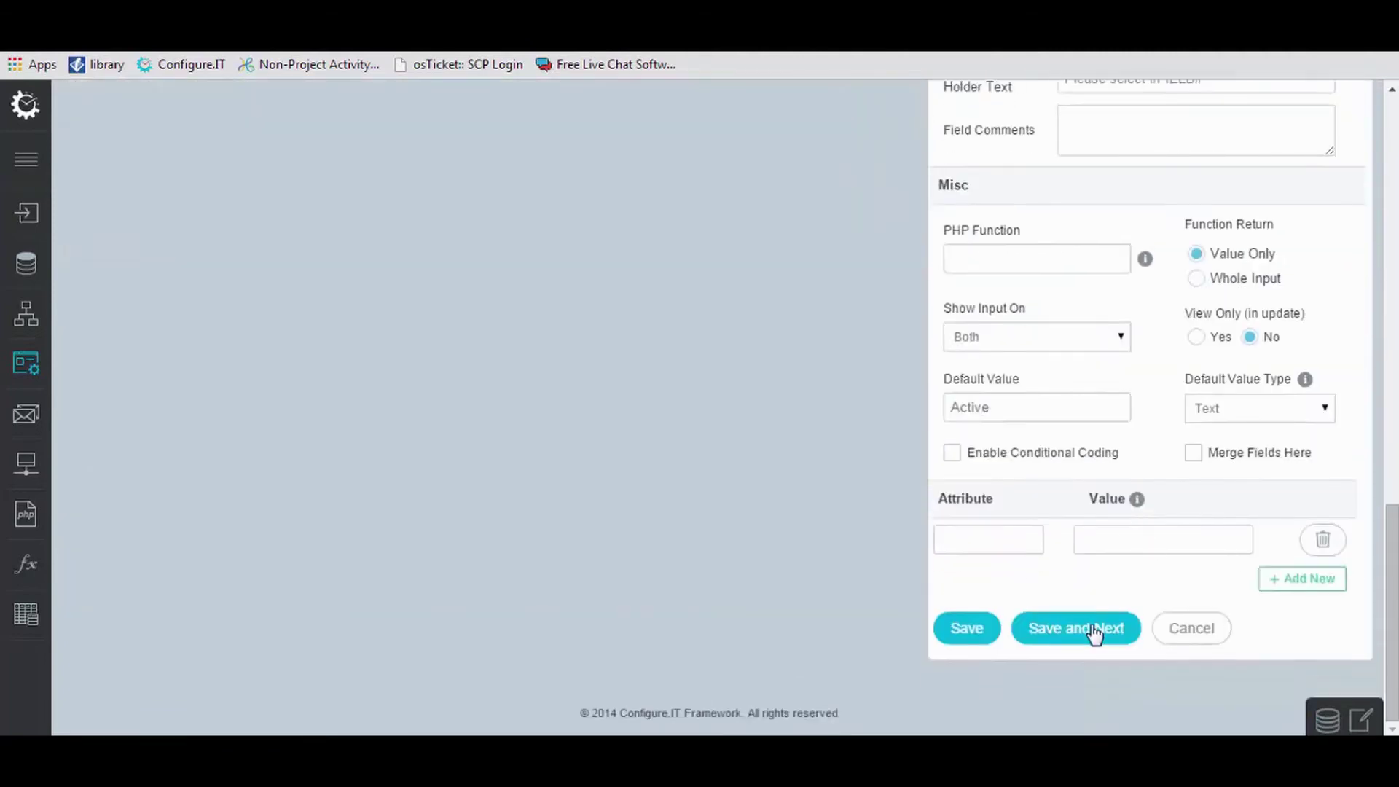
left_click(1093, 631)
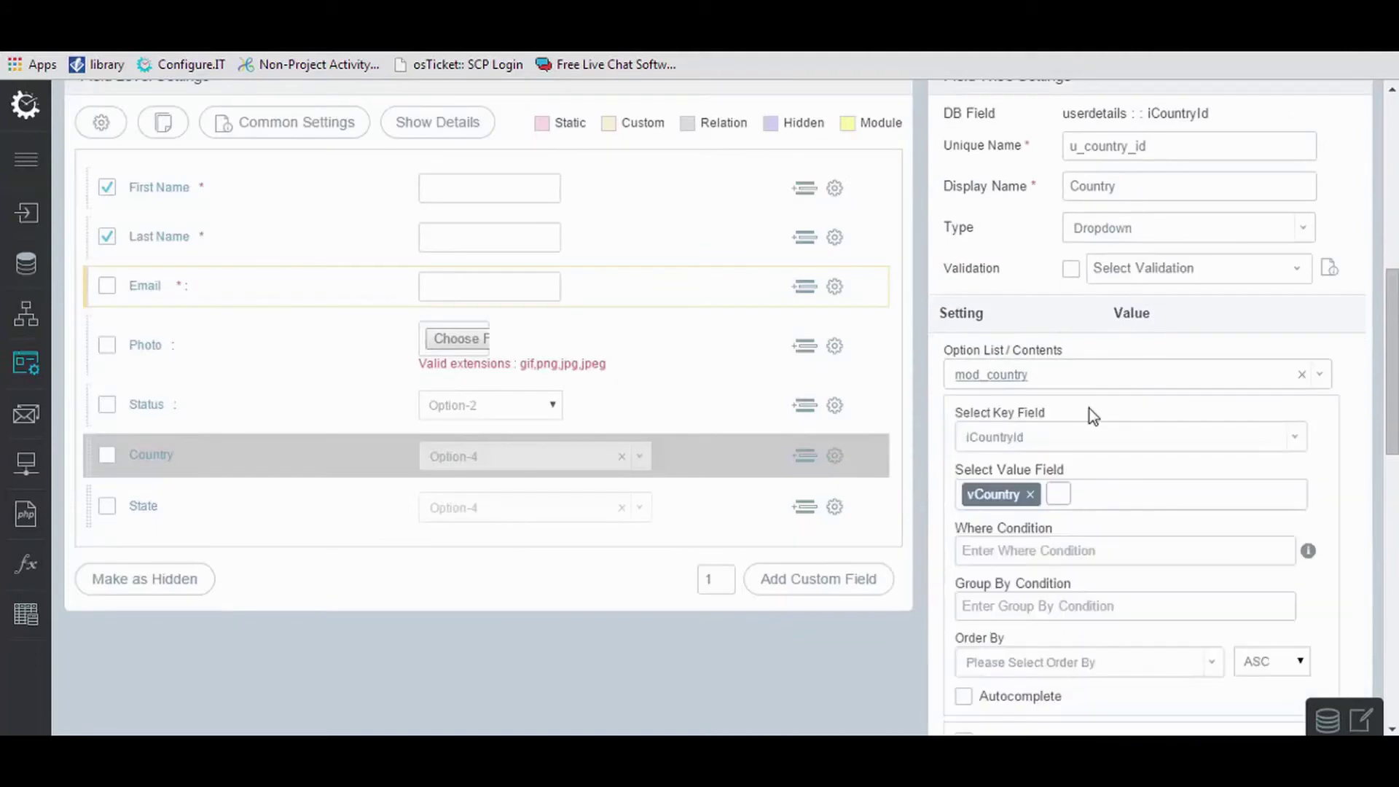
scroll(1013, 647, "down", 12)
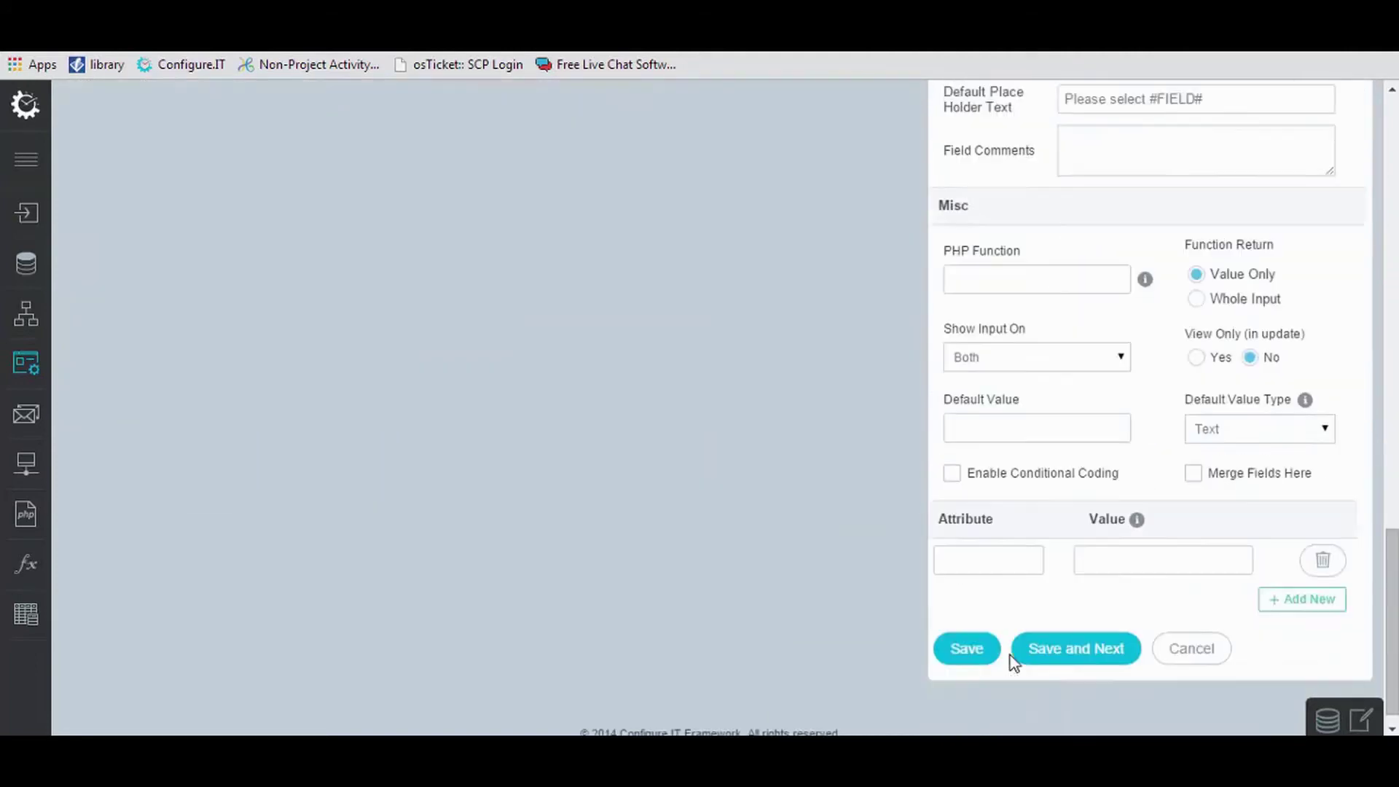
left_click(1076, 631)
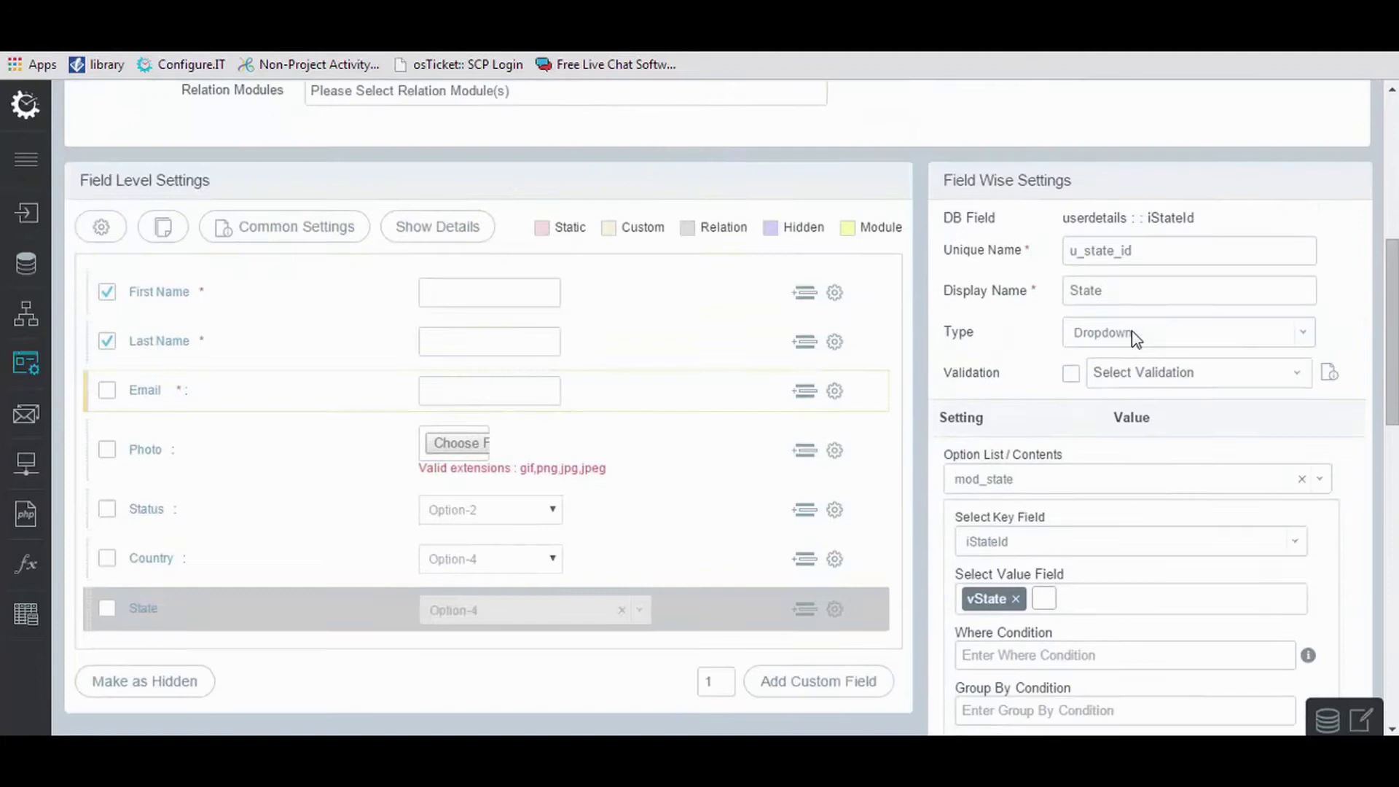
Give State the parent field Country matched on iCountryId, then save and update the form.
scroll(1091, 598, "down", 4)
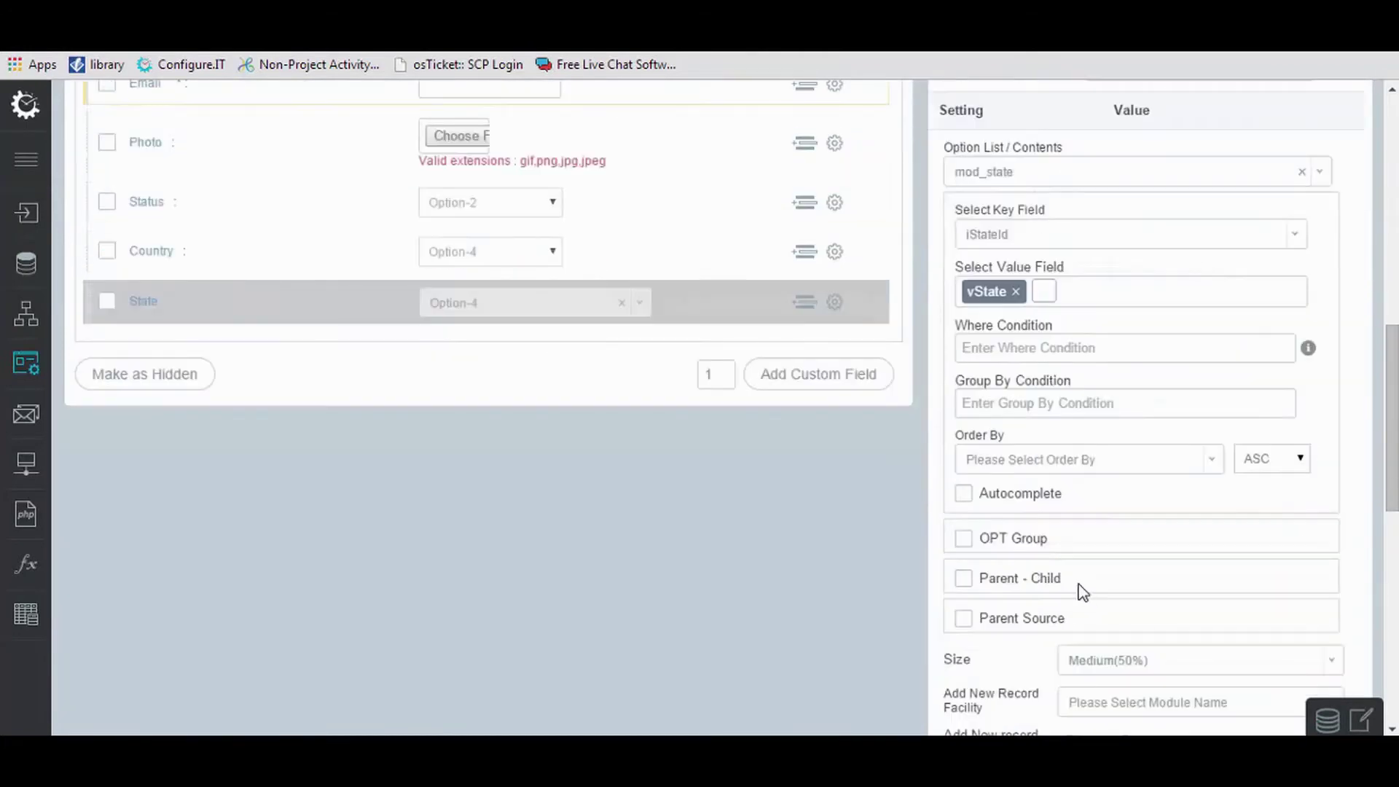
left_click(963, 619)
scroll(965, 616, "down", 3)
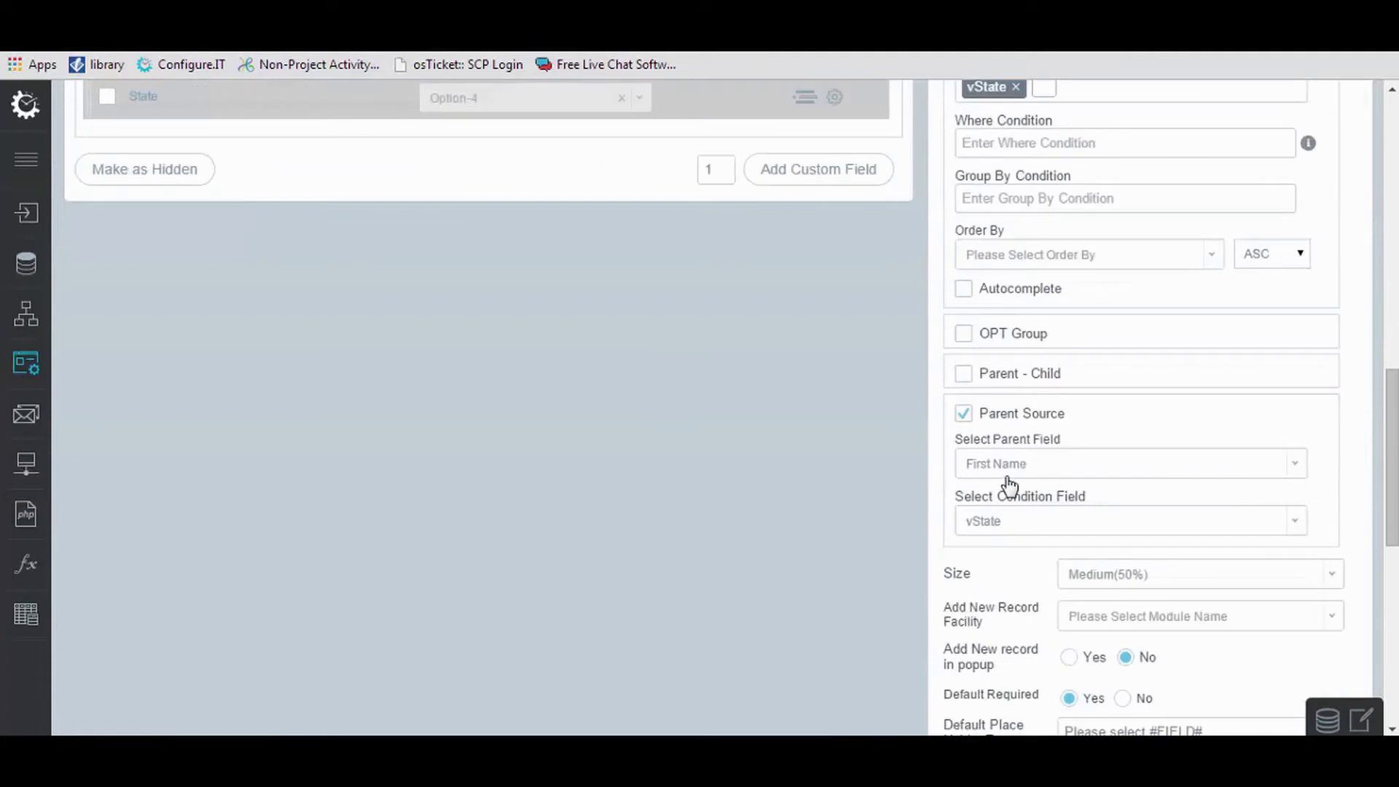
left_click(1010, 481)
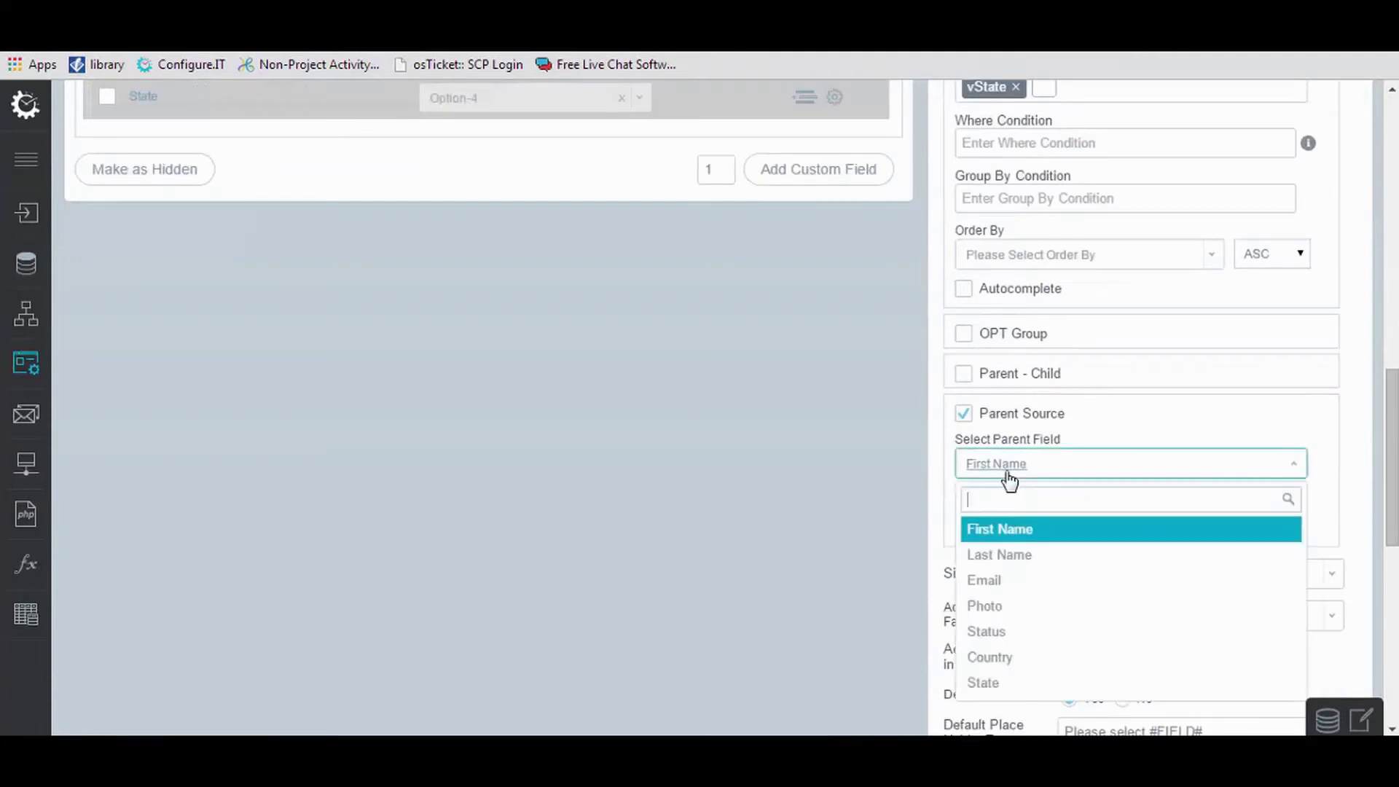
left_click(1008, 652)
left_click(1018, 522)
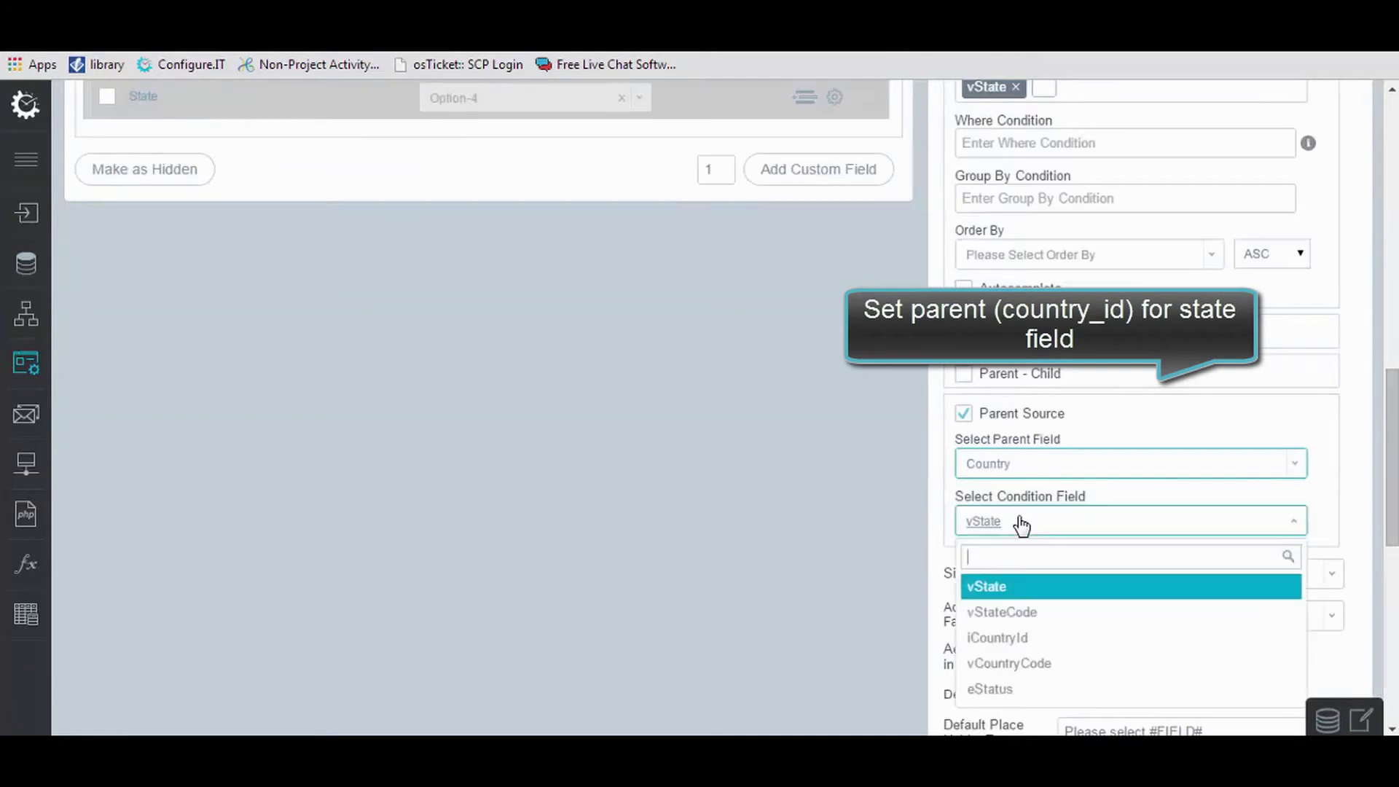
left_click(1017, 643)
scroll(1017, 643, "down", 8)
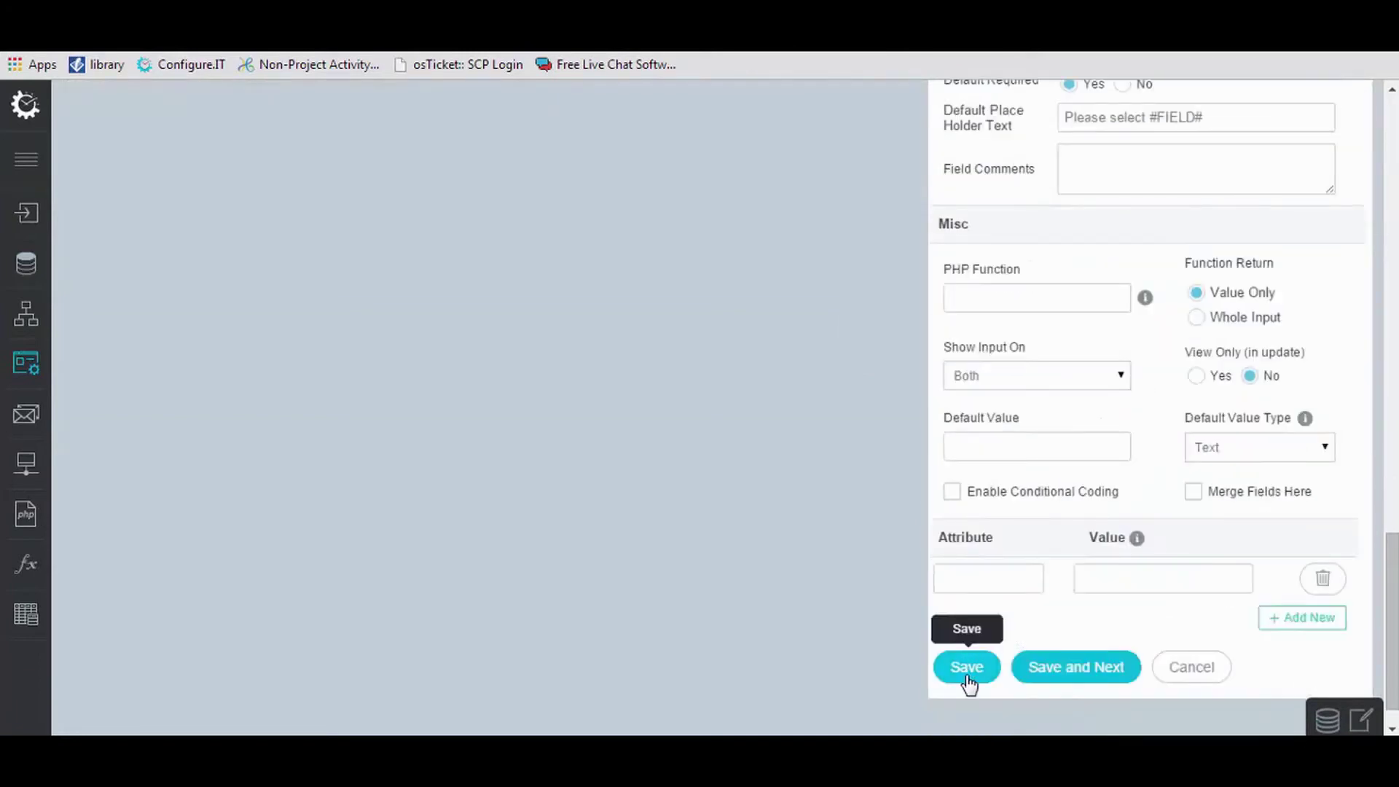
left_click(967, 677)
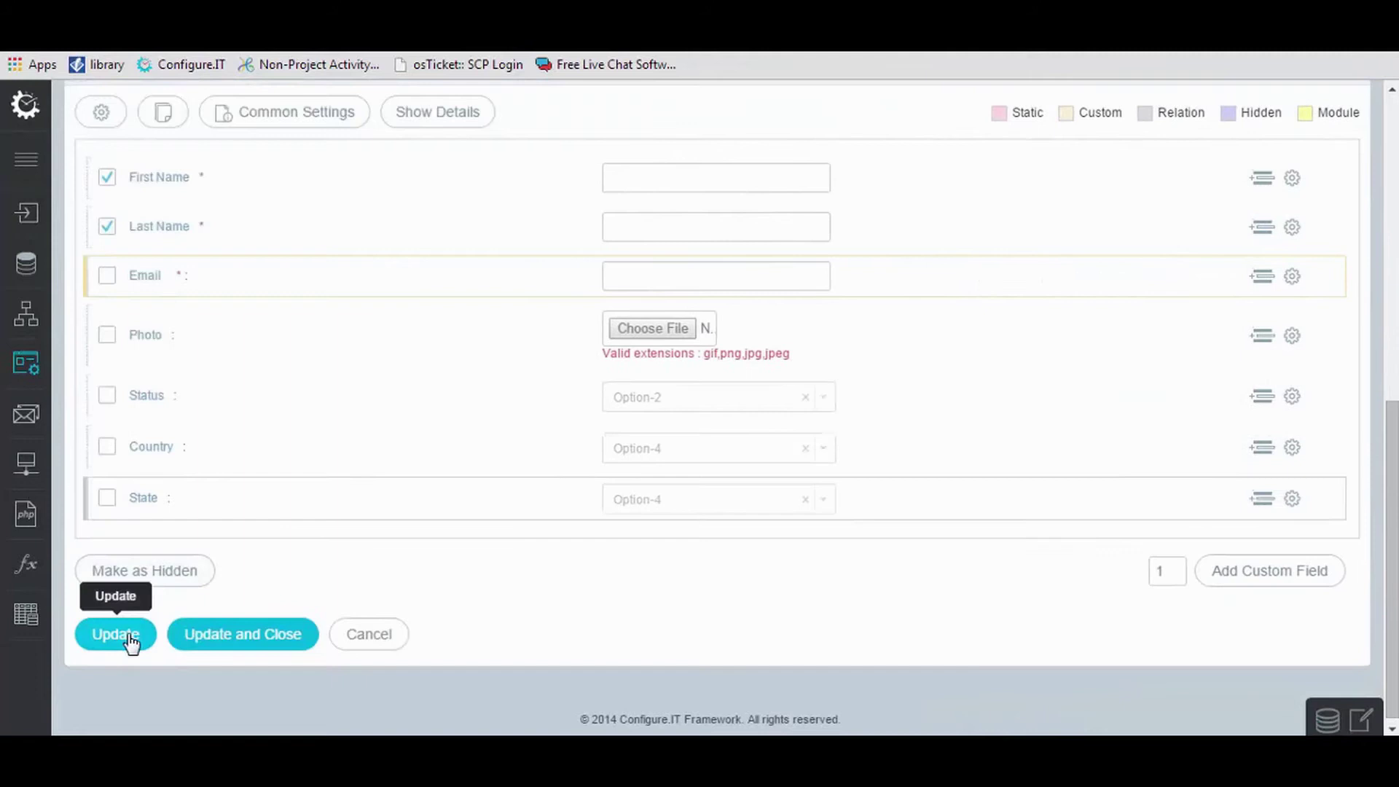
left_click(129, 639)
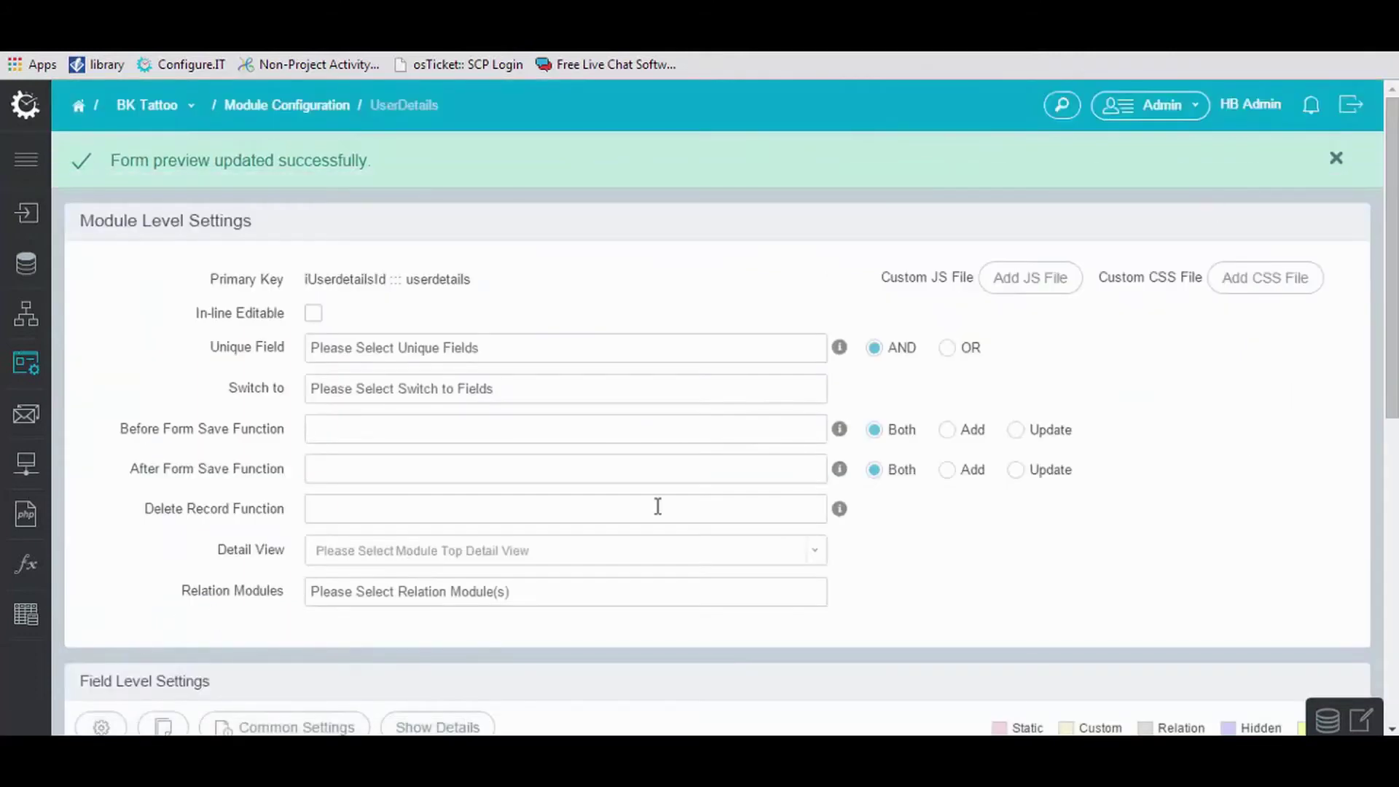
left_click(1337, 160)
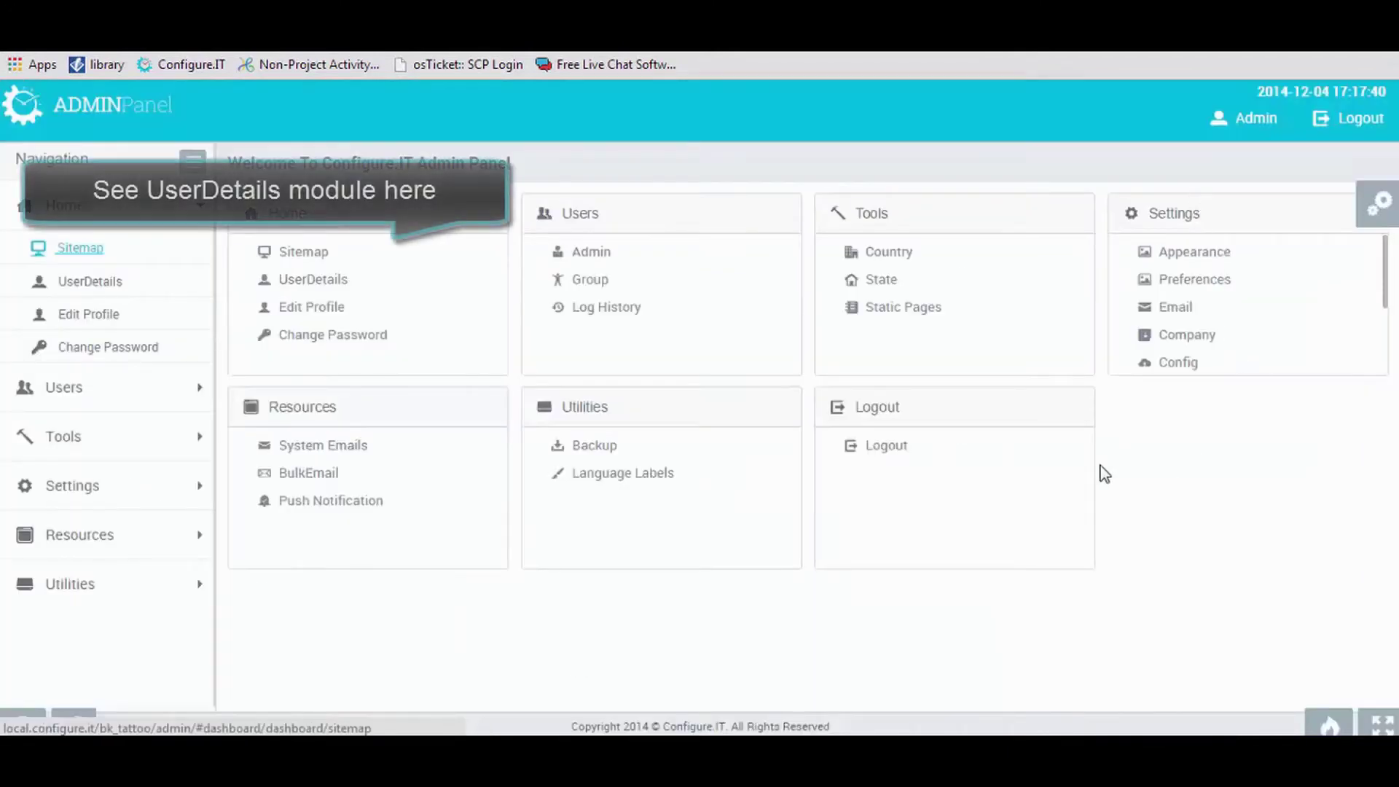
Start a new UserDetails record and fill in the name and e-mail fields.
left_click(328, 283)
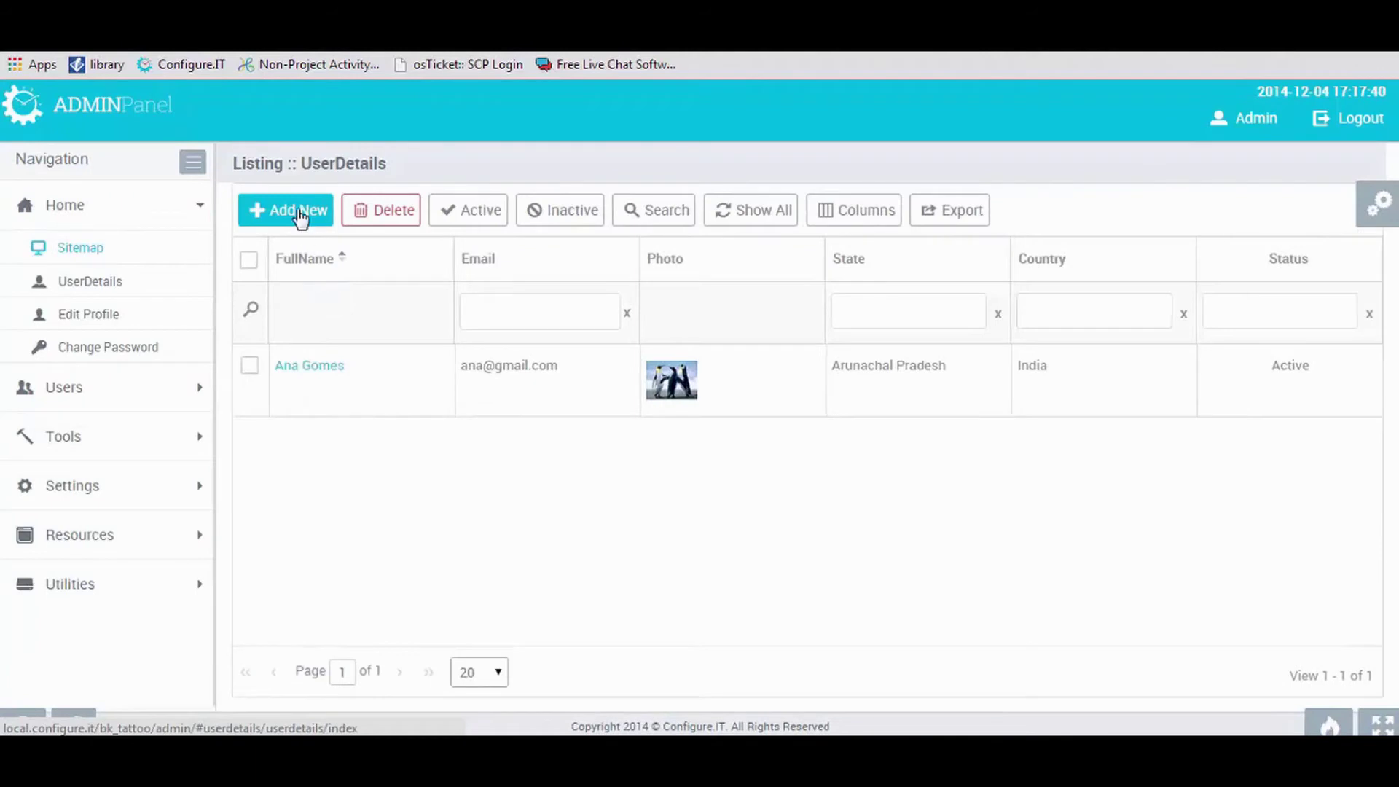
left_click(298, 211)
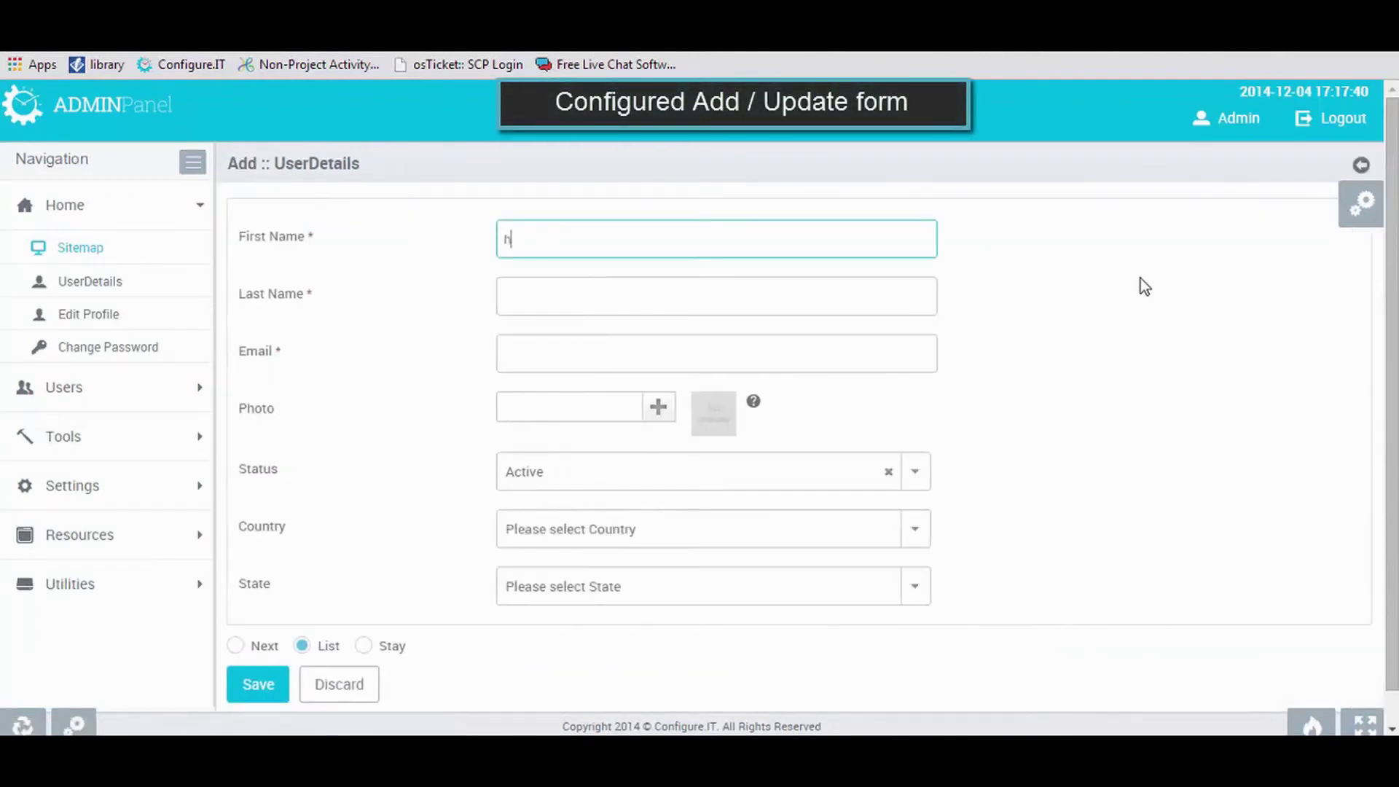
left_click(913, 301)
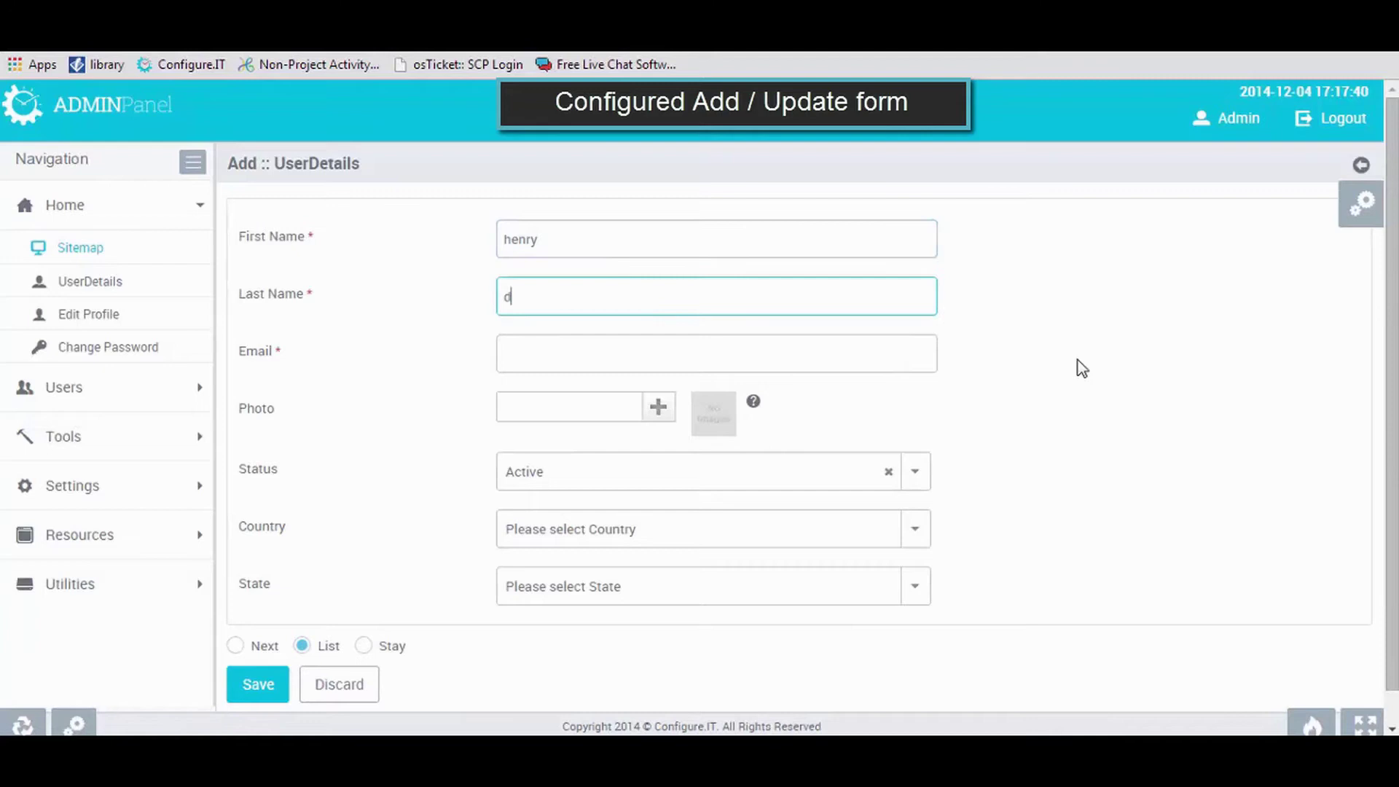
left_click(687, 356)
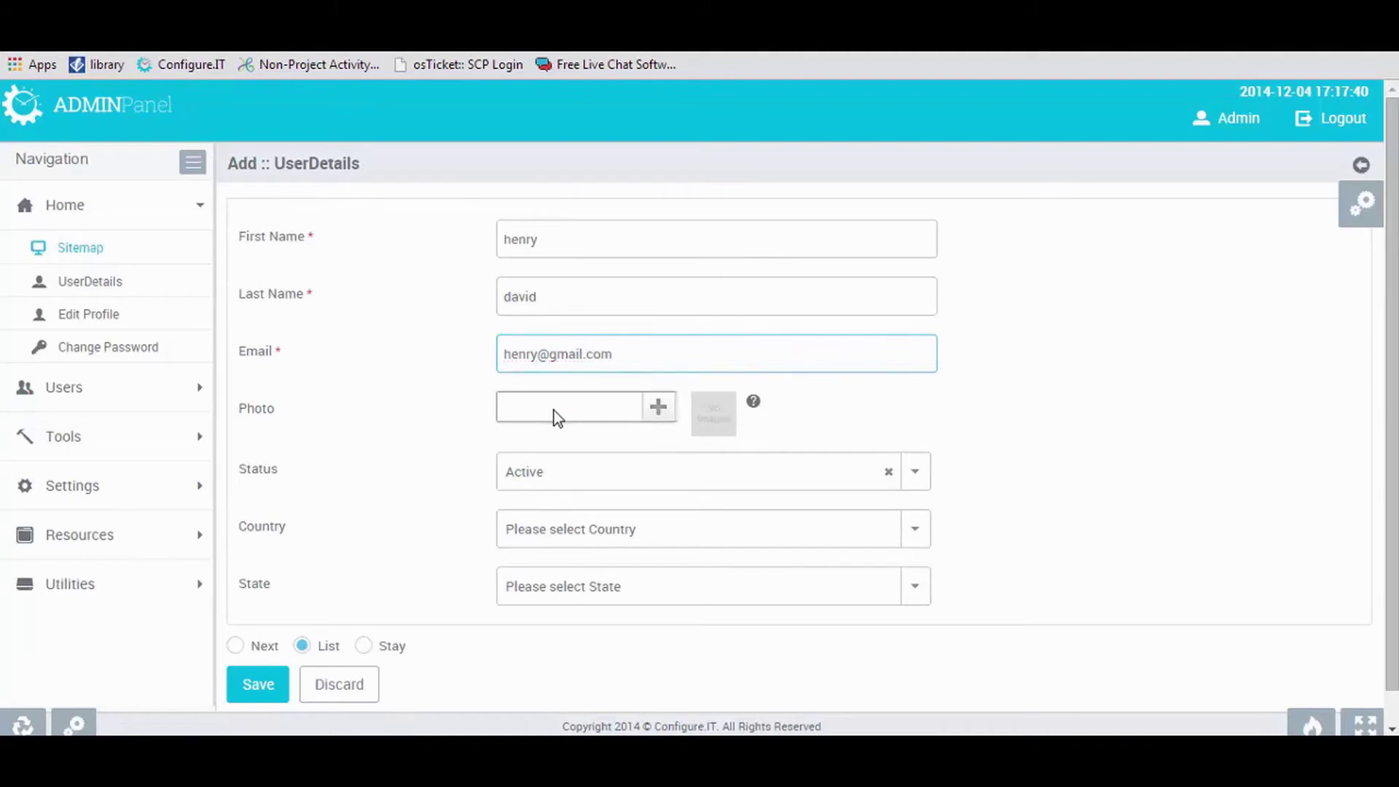
Attach Desert.jpg as the photo, and choose India as country and Haryana as state.
left_click(559, 418)
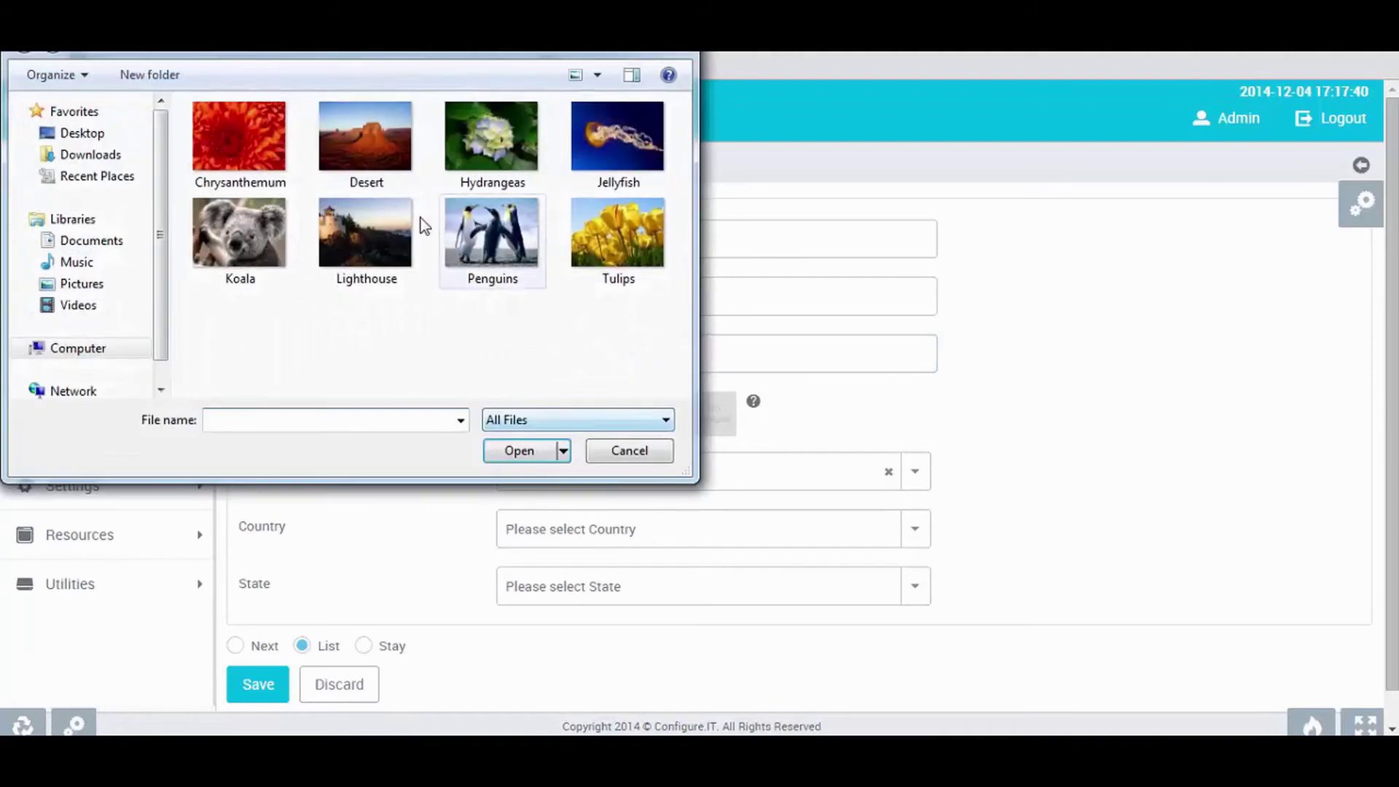
left_click(365, 220)
left_click(519, 449)
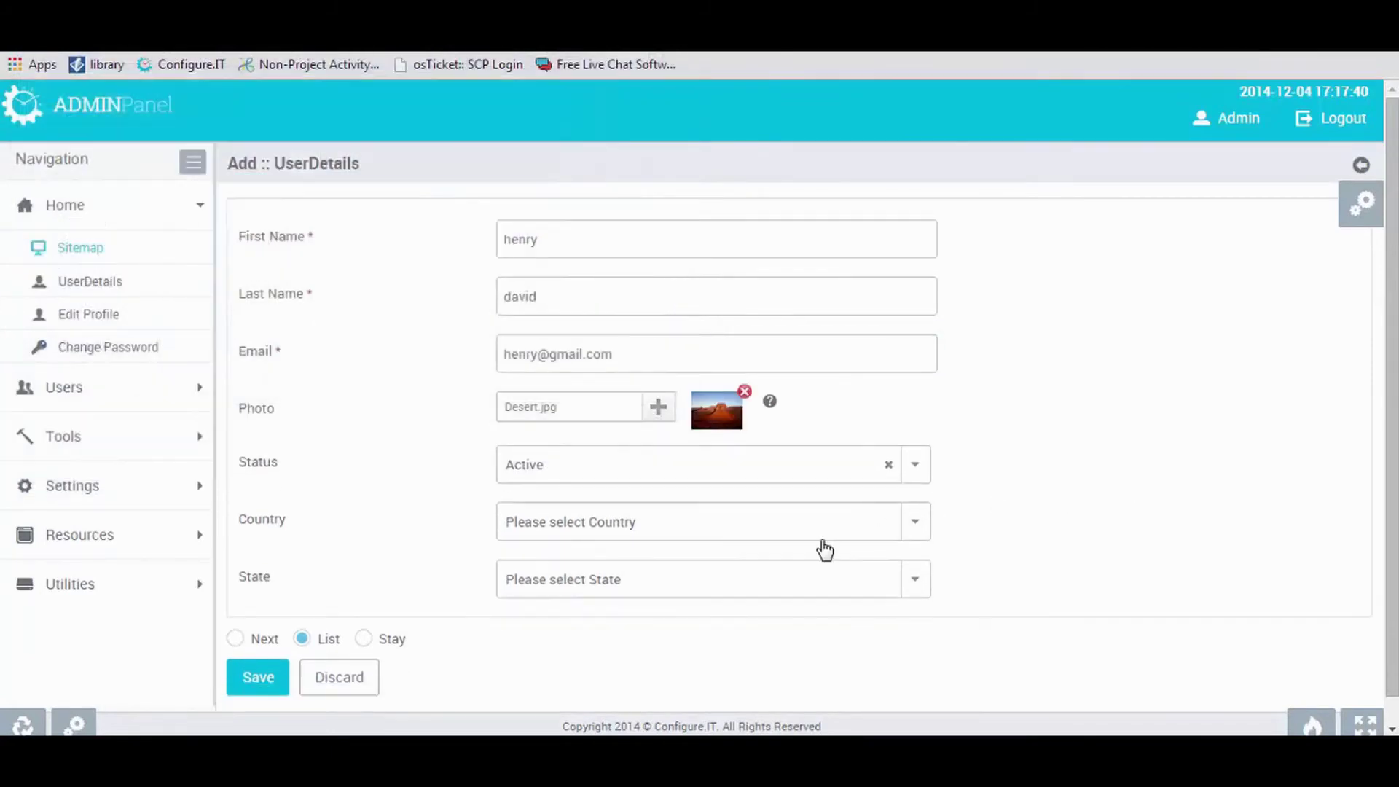
left_click(835, 528)
type("ind")
left_click(781, 615)
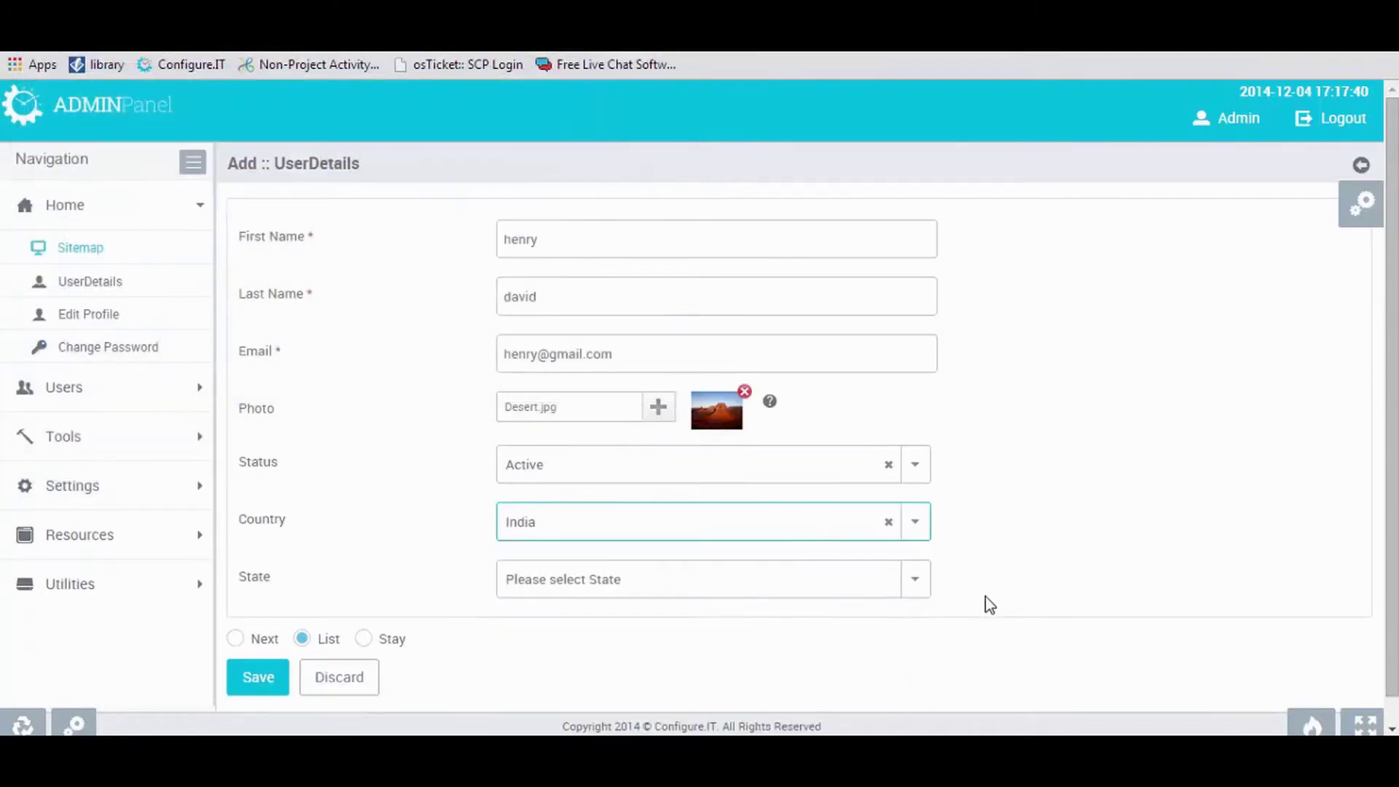
scroll(749, 571, "down", 1)
left_click(750, 565)
scroll(745, 583, "down", 2)
left_click(729, 678)
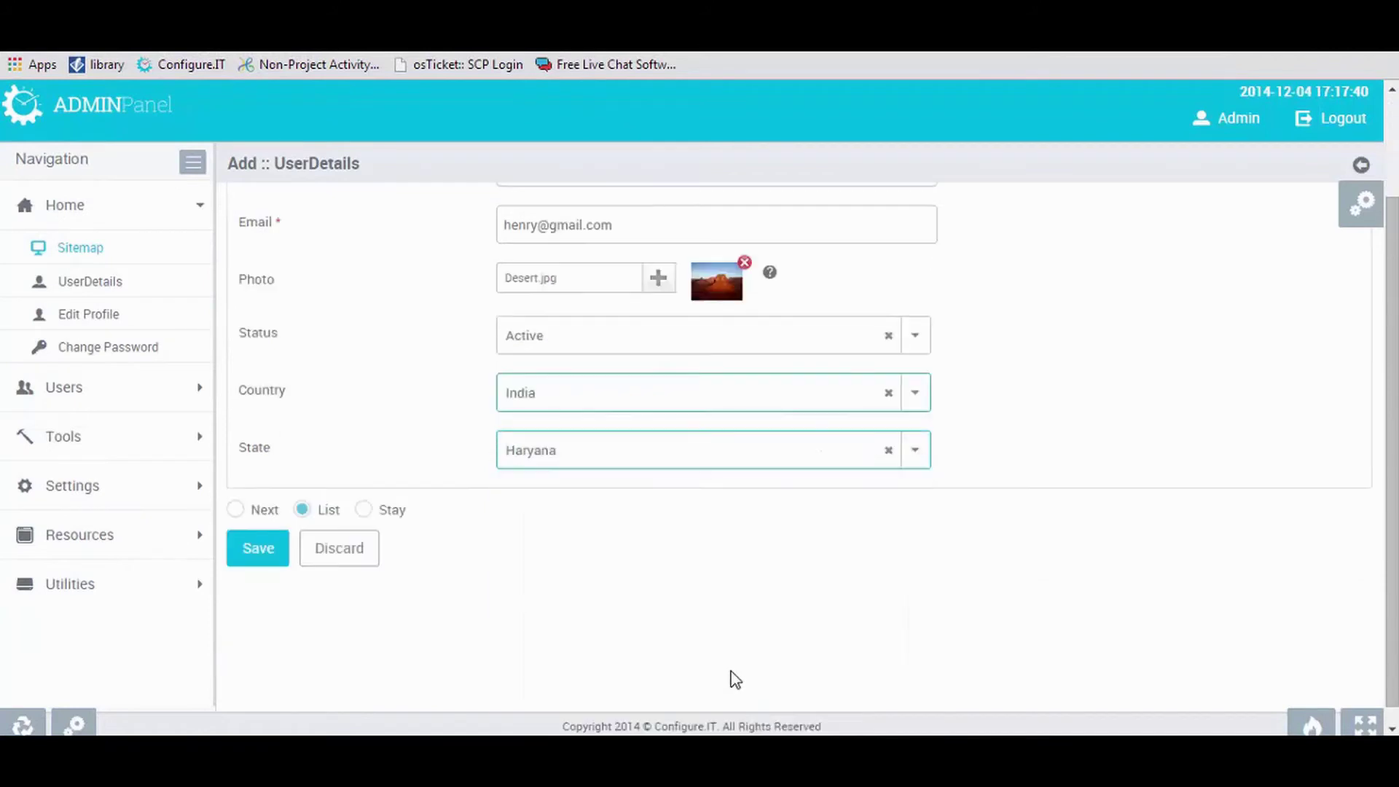
scroll(641, 634, "down", 1)
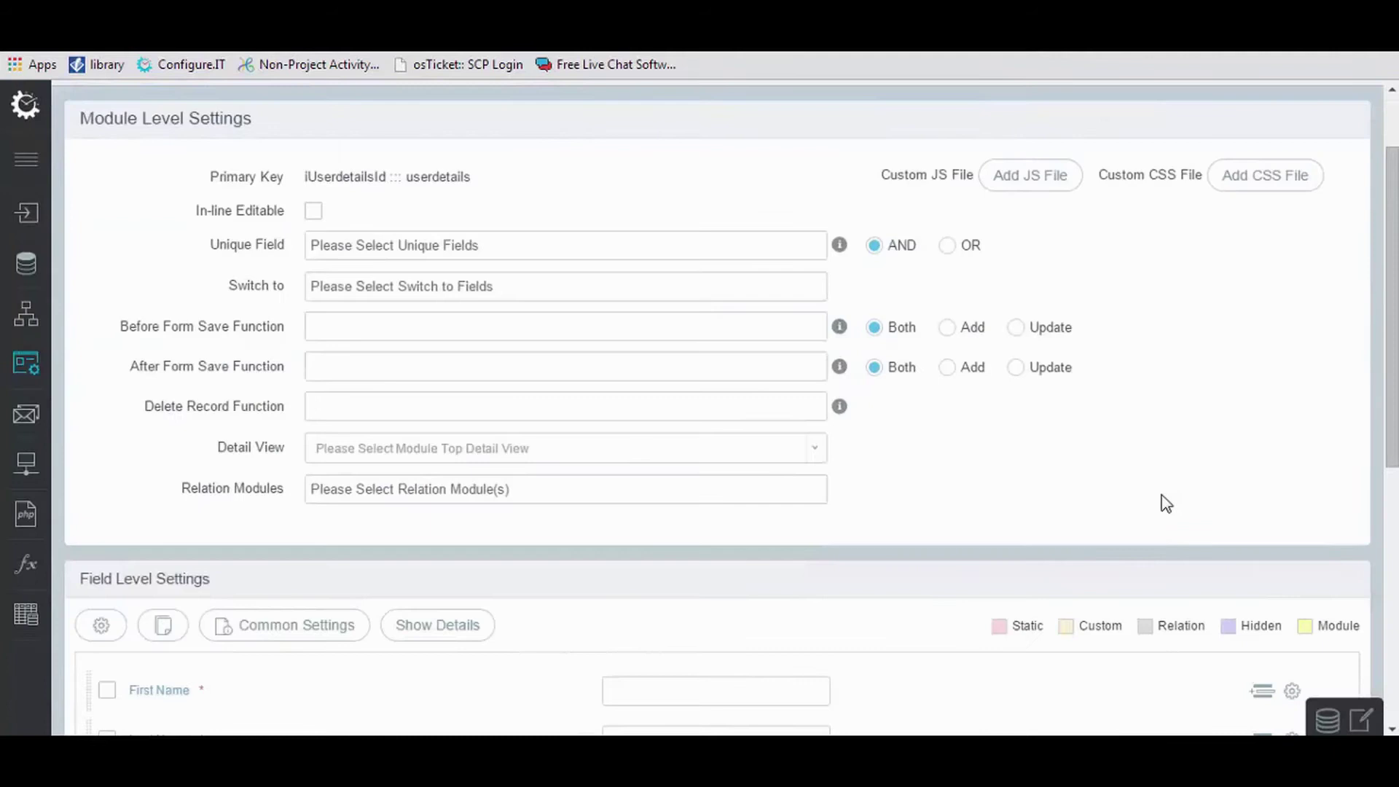
Insert an empty static content row above First Name and save the layout.
scroll(1161, 500, "down", 5)
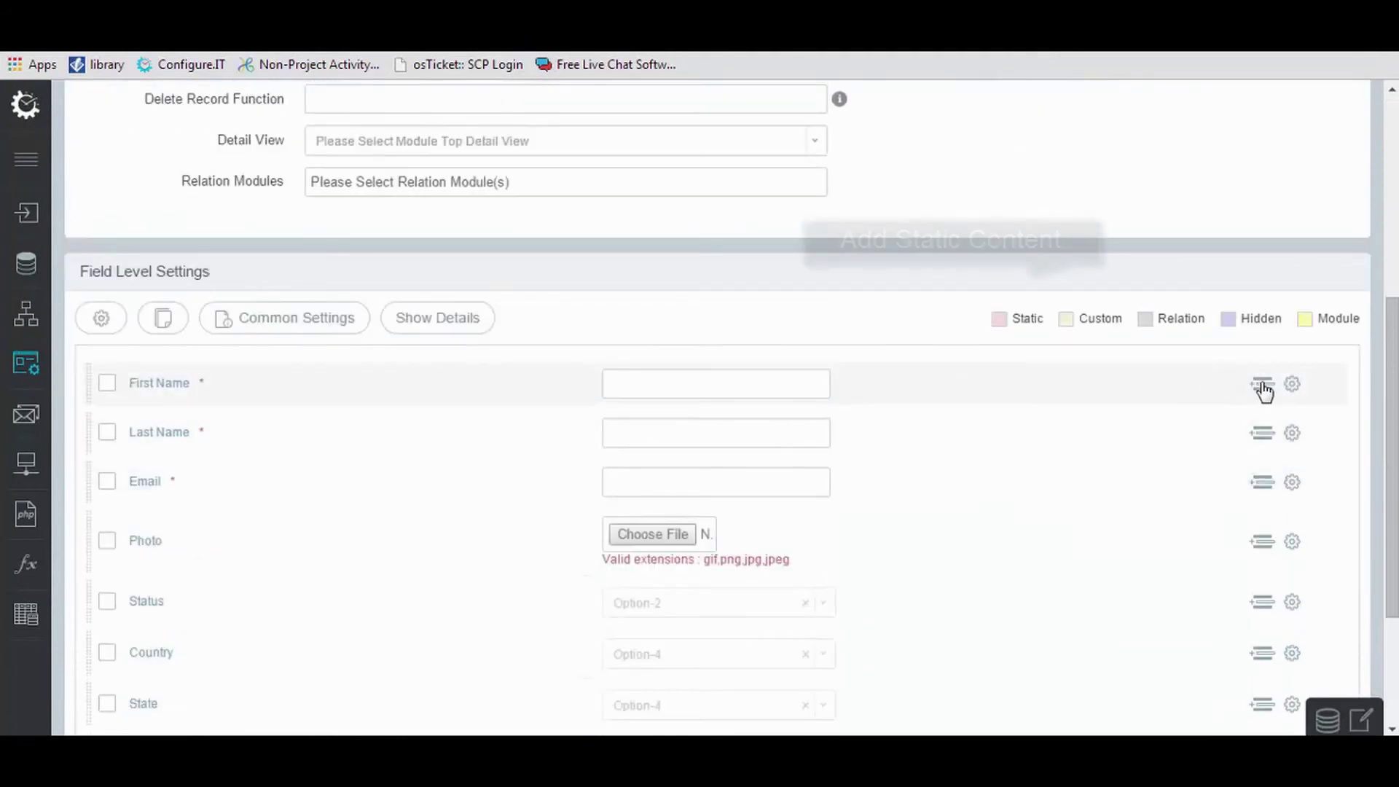
left_click(1263, 384)
left_click_drag(1008, 440, 1002, 367)
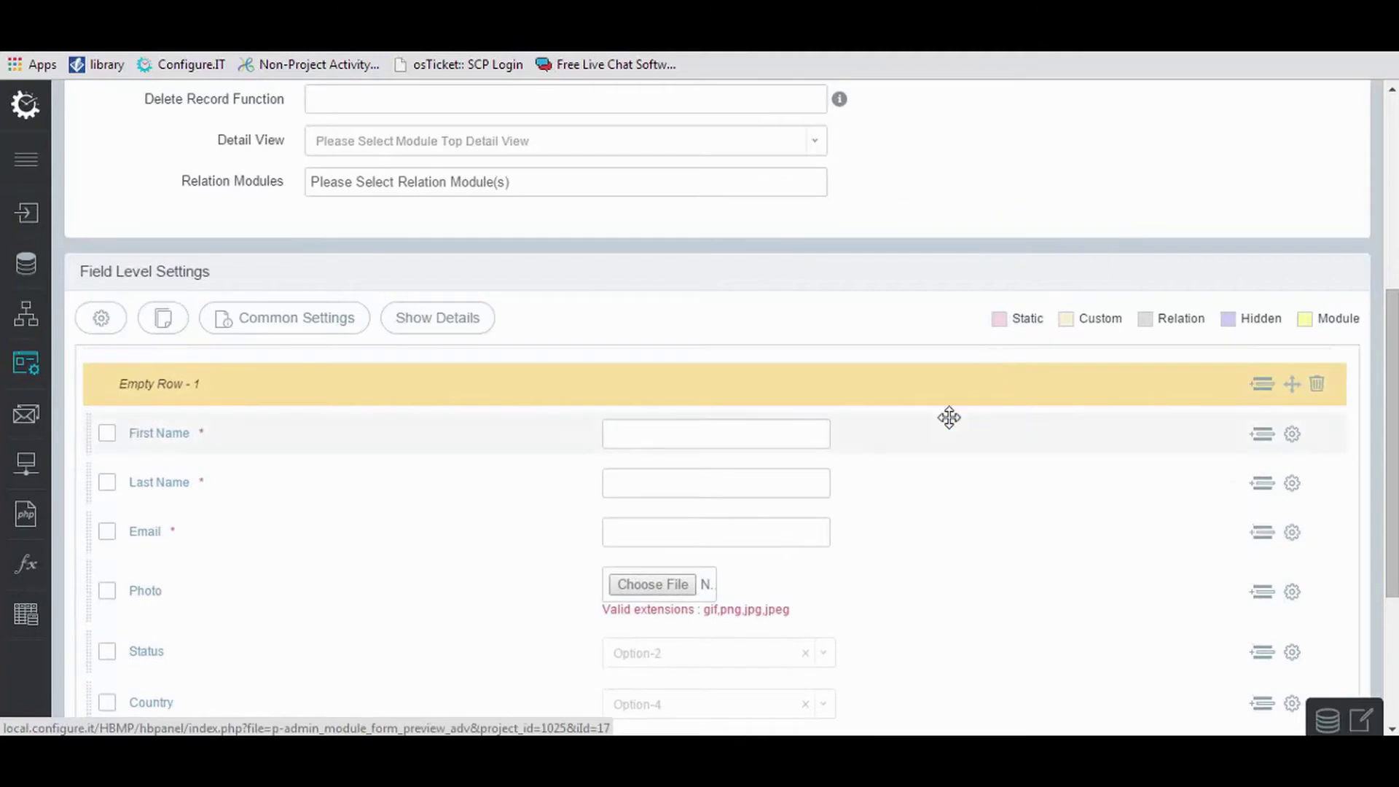
scroll(453, 537, "down", 4)
left_click(115, 629)
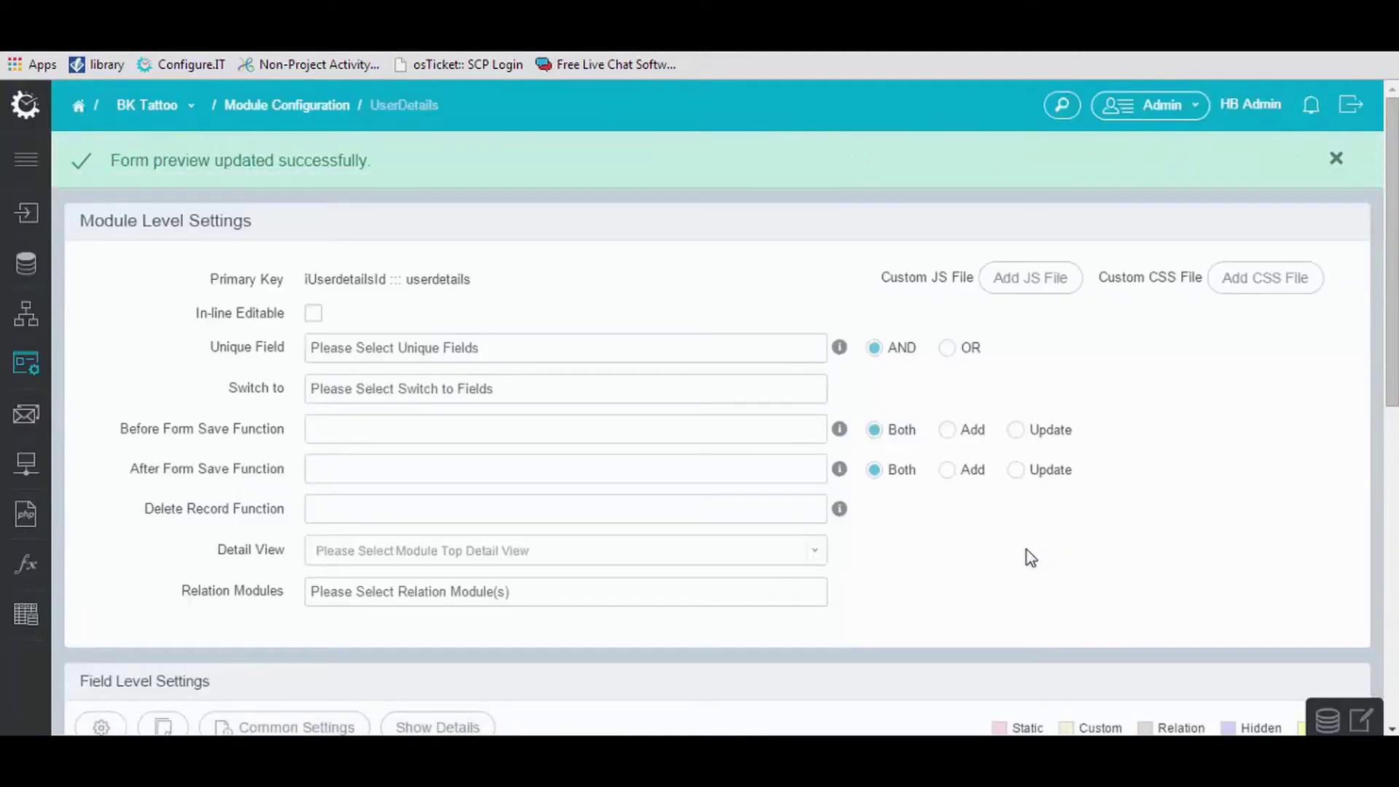
Set the row's HTML content to <B>User Details </B>, save it, and update the form.
scroll(1030, 558, "down", 5)
left_click(1292, 487)
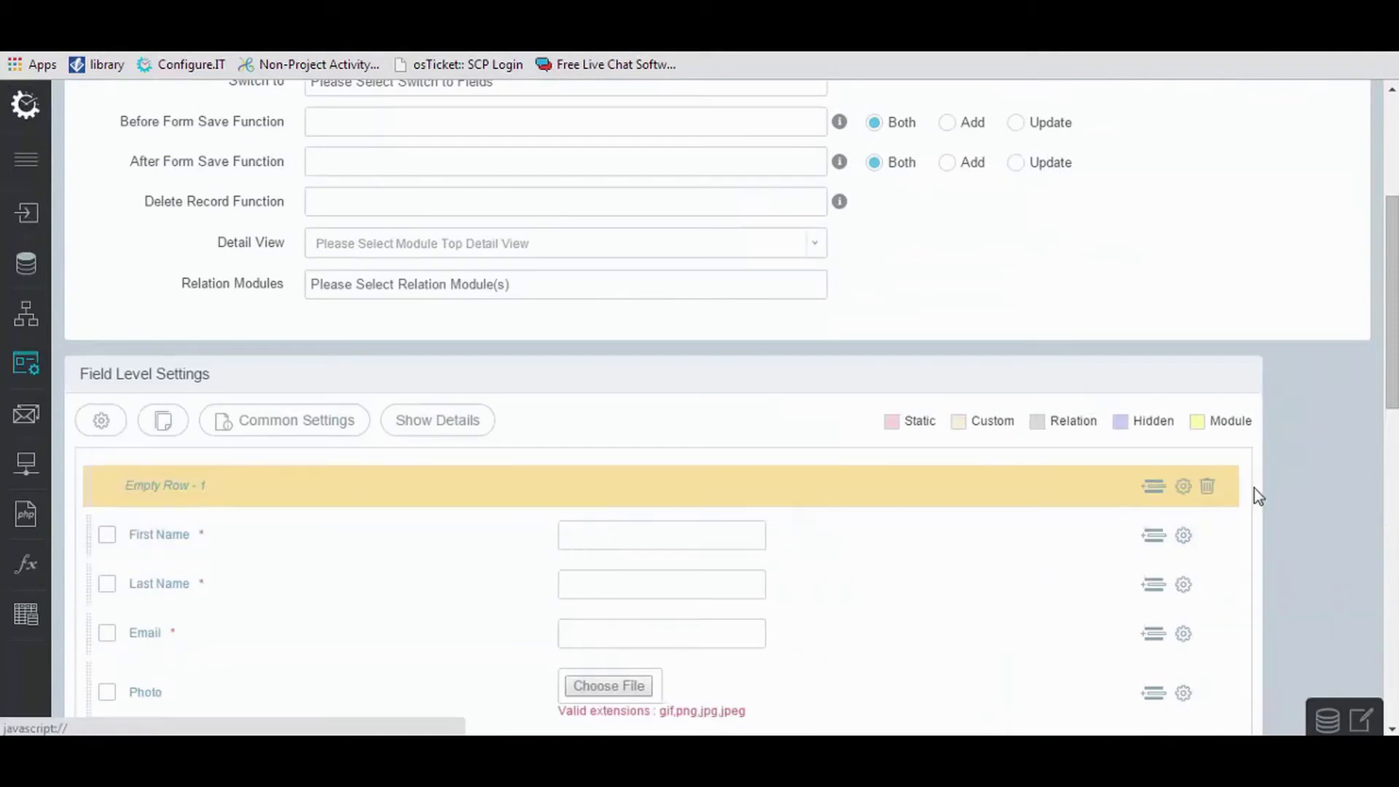
scroll(1009, 448, "down", 1)
left_click(1009, 449)
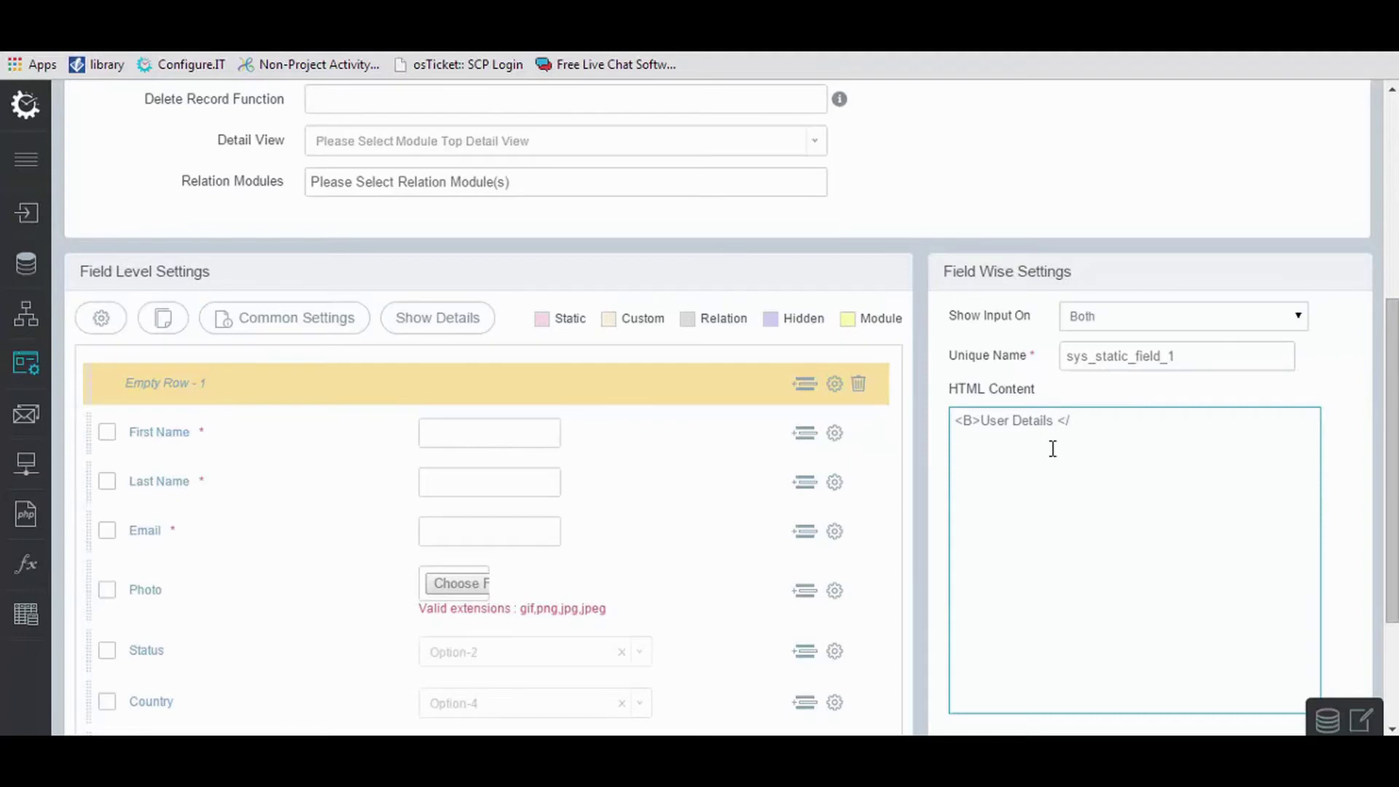
scroll(1059, 612, "down", 3)
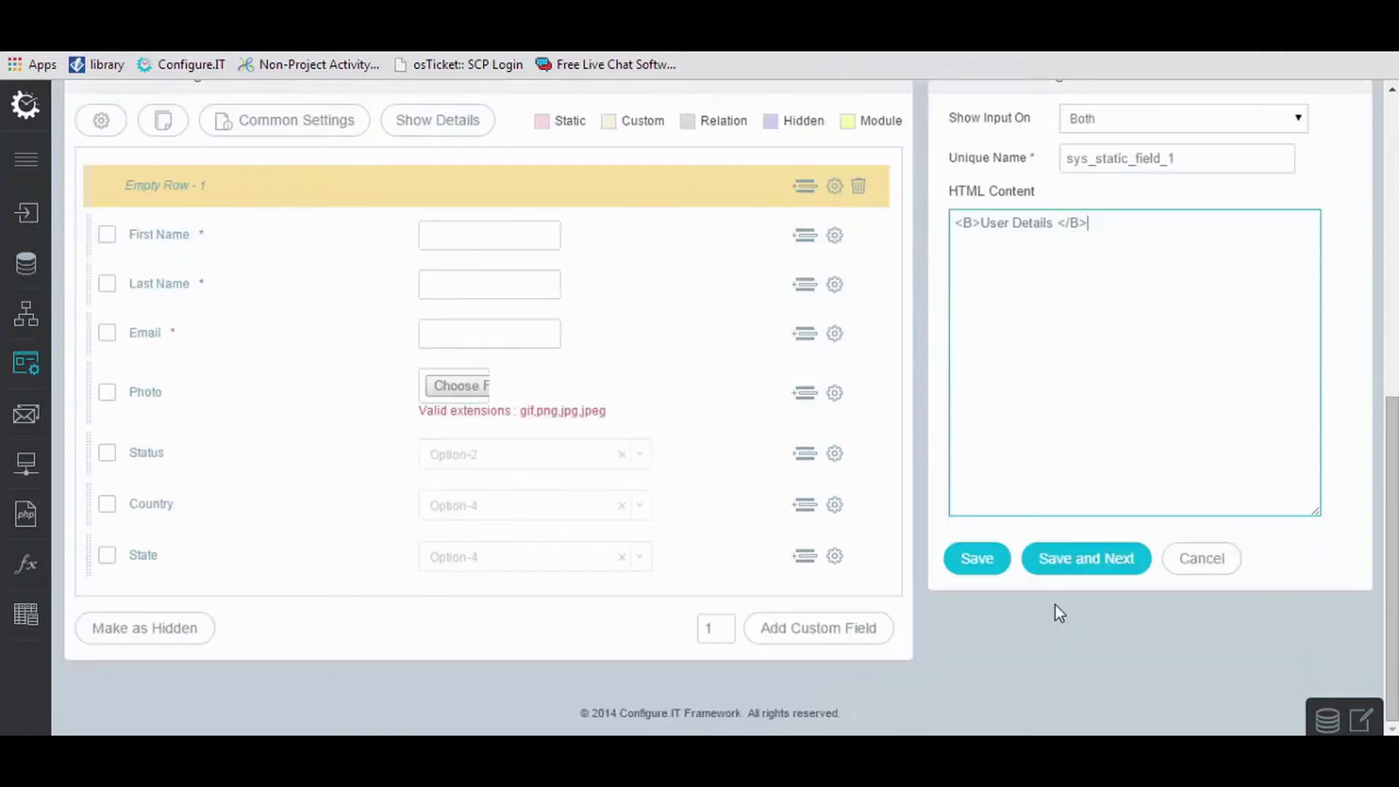
left_click(986, 567)
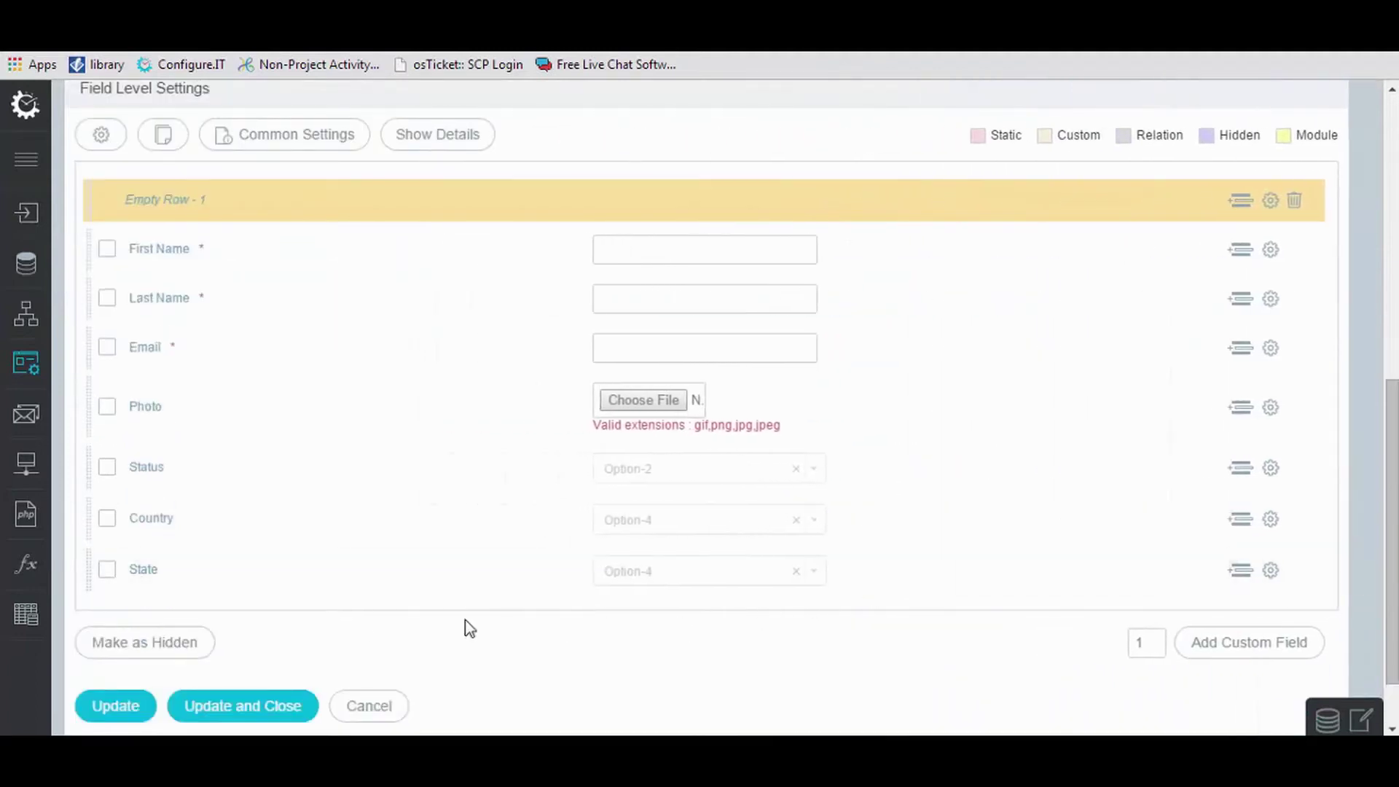
left_click(111, 706)
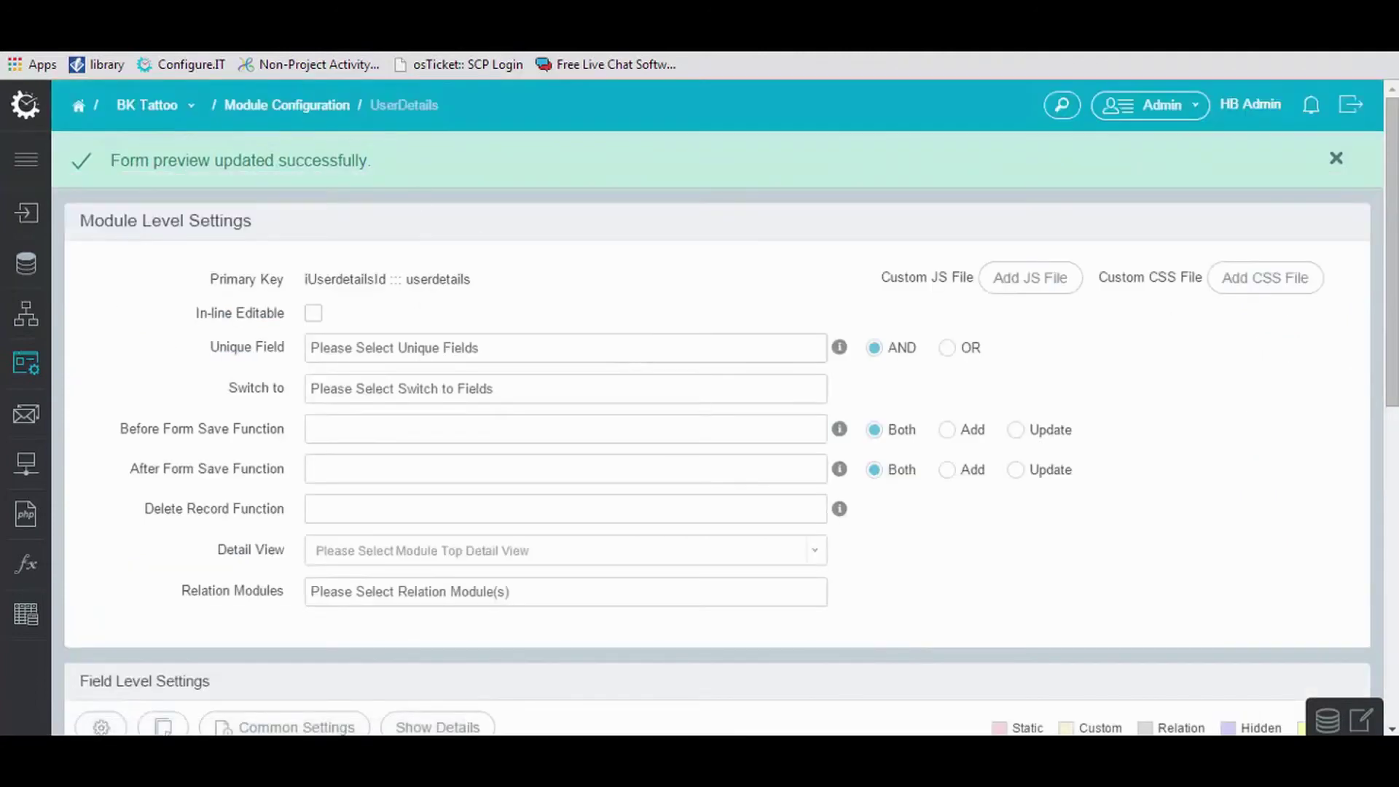
left_click(321, 40)
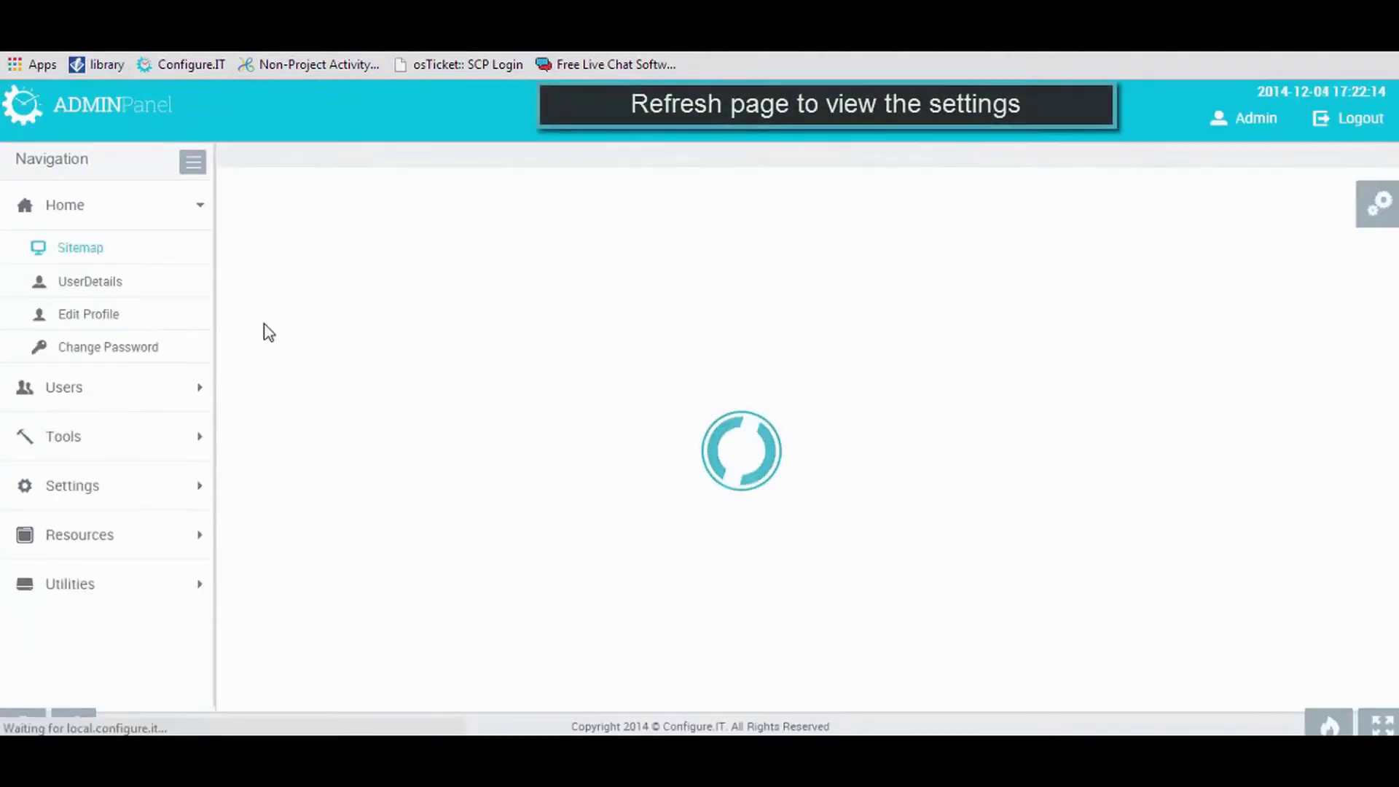
left_click(306, 368)
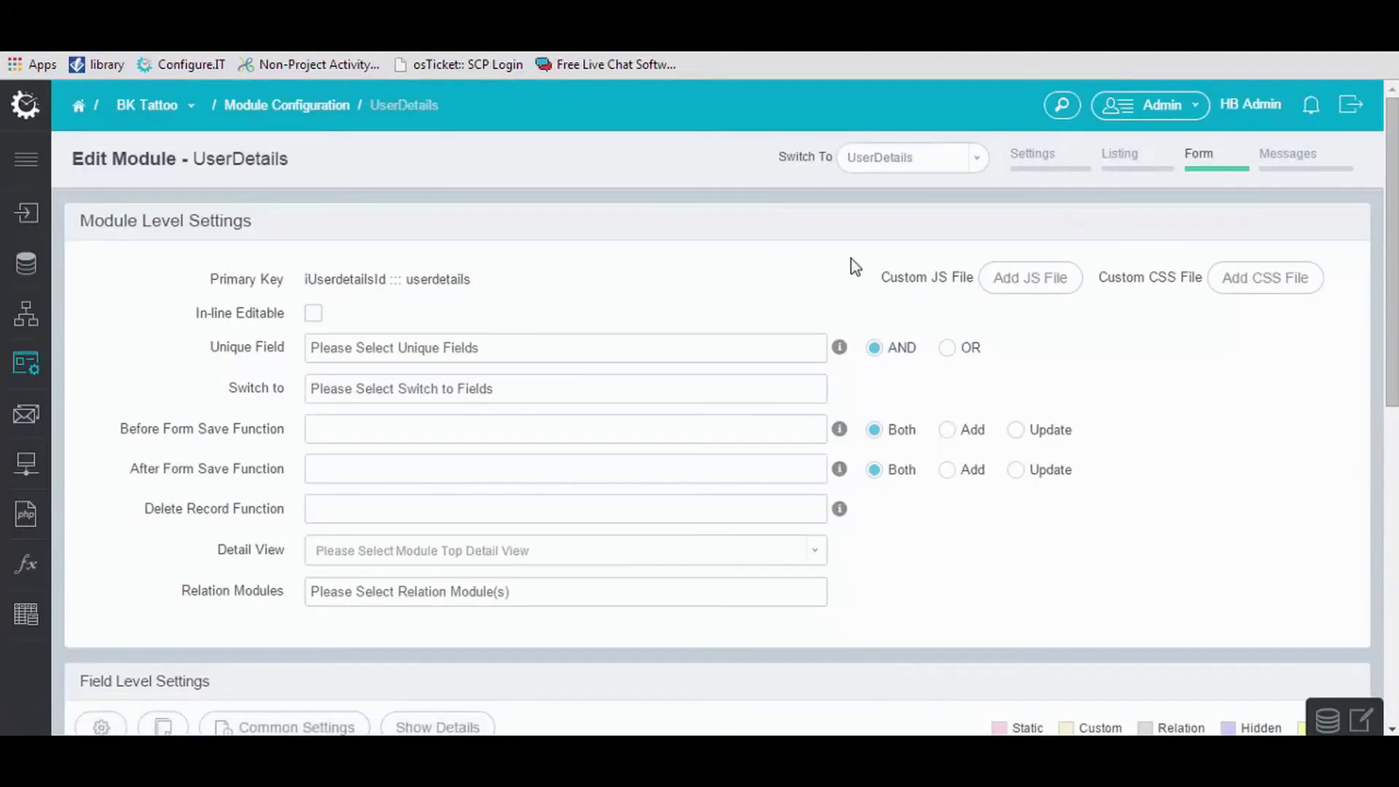
Add State as a relation module in the Country module's form and update it.
left_click(280, 107)
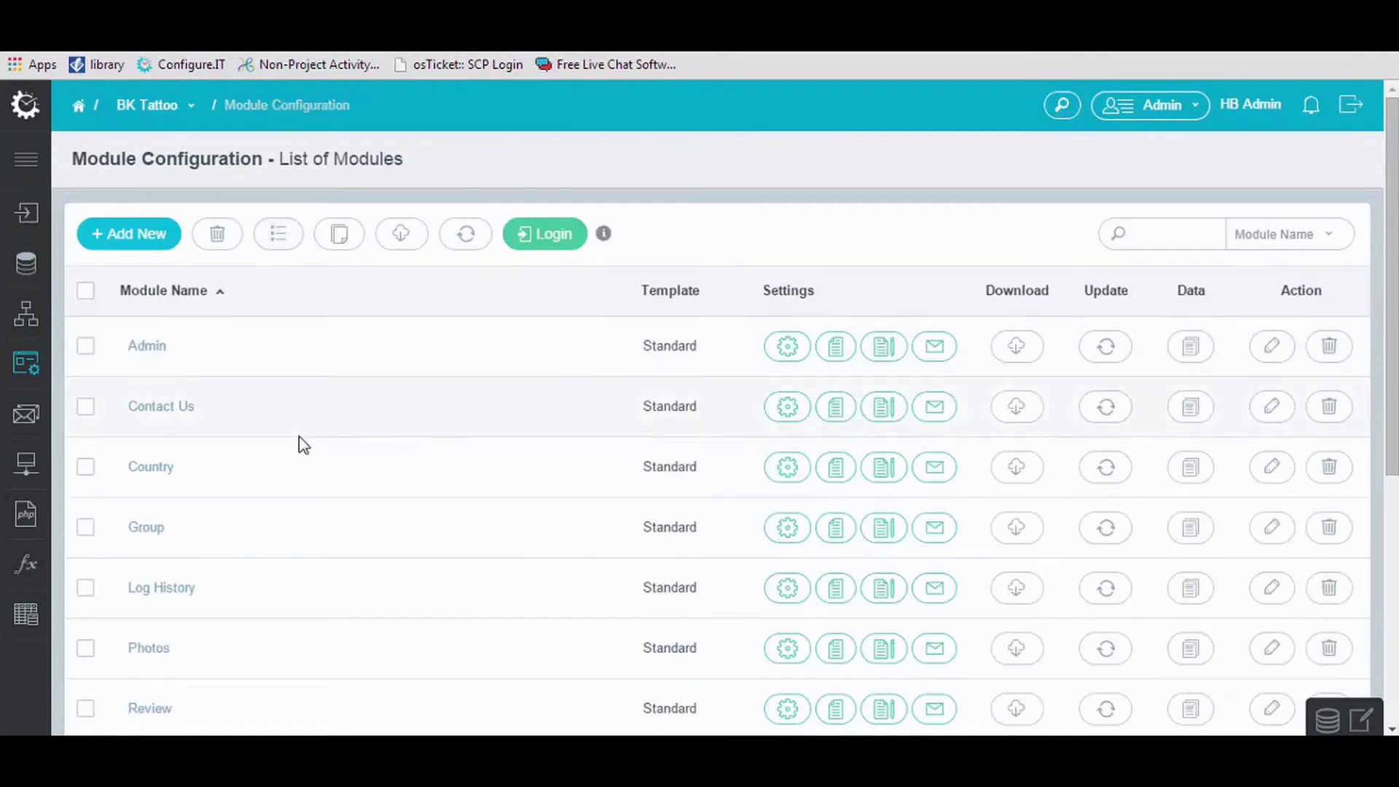
left_click(884, 467)
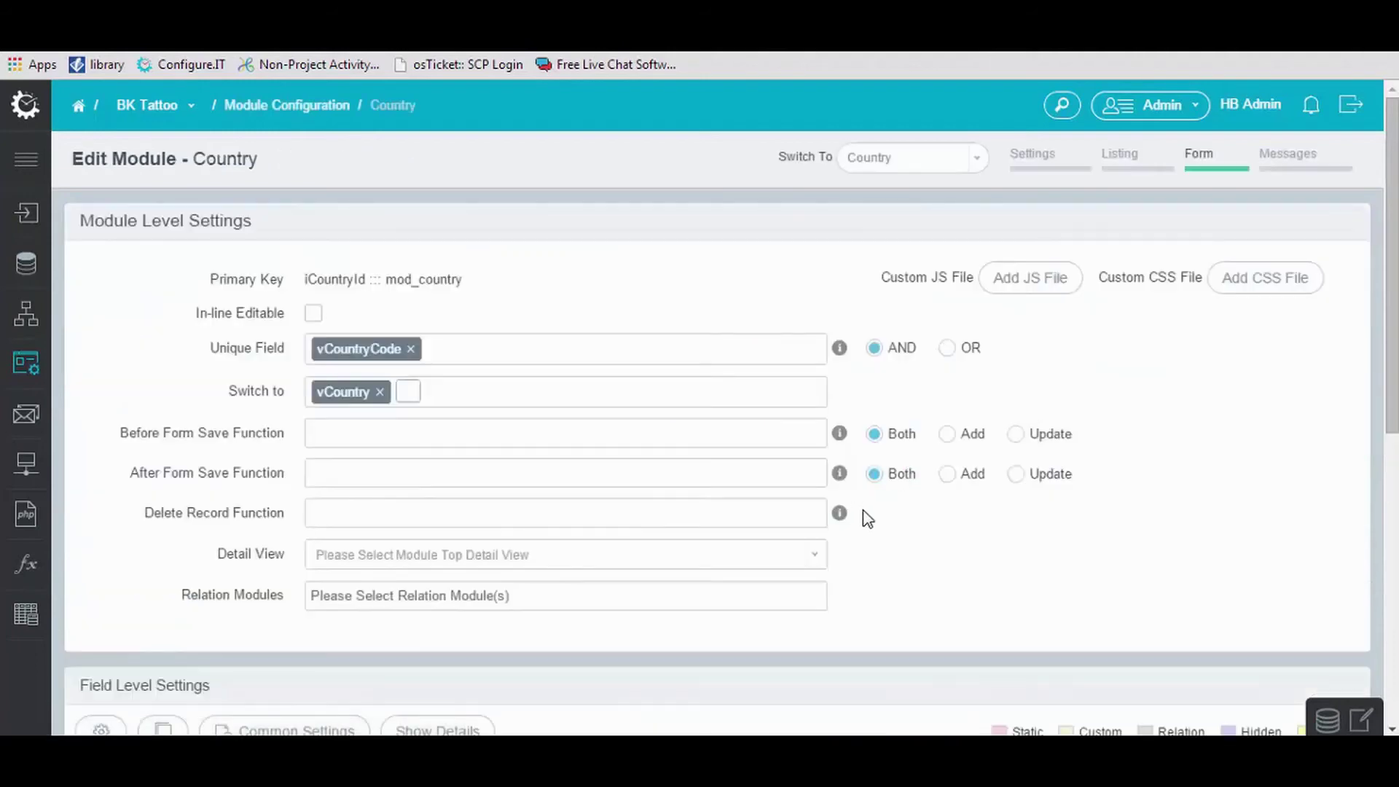
scroll(609, 452, "down", 3)
left_click(520, 394)
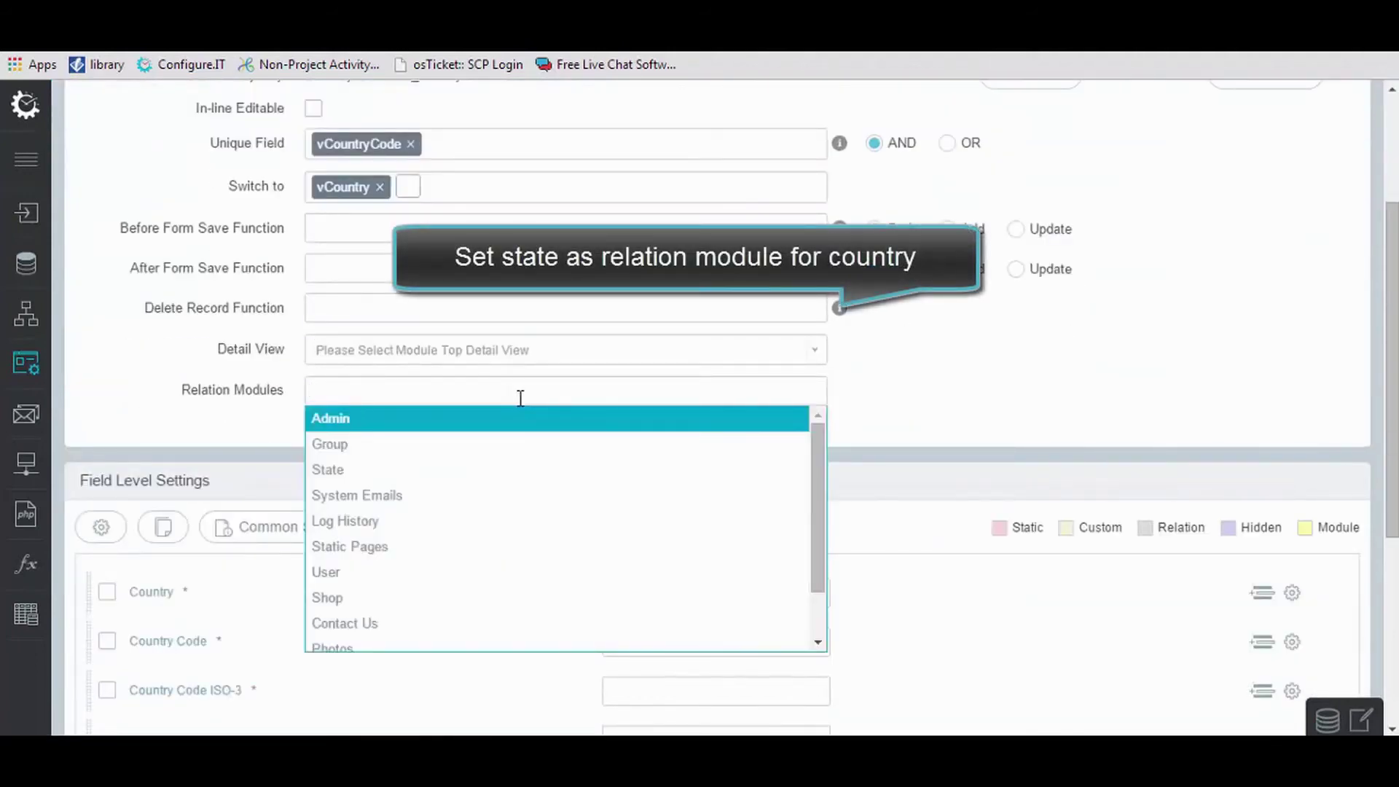
type("st")
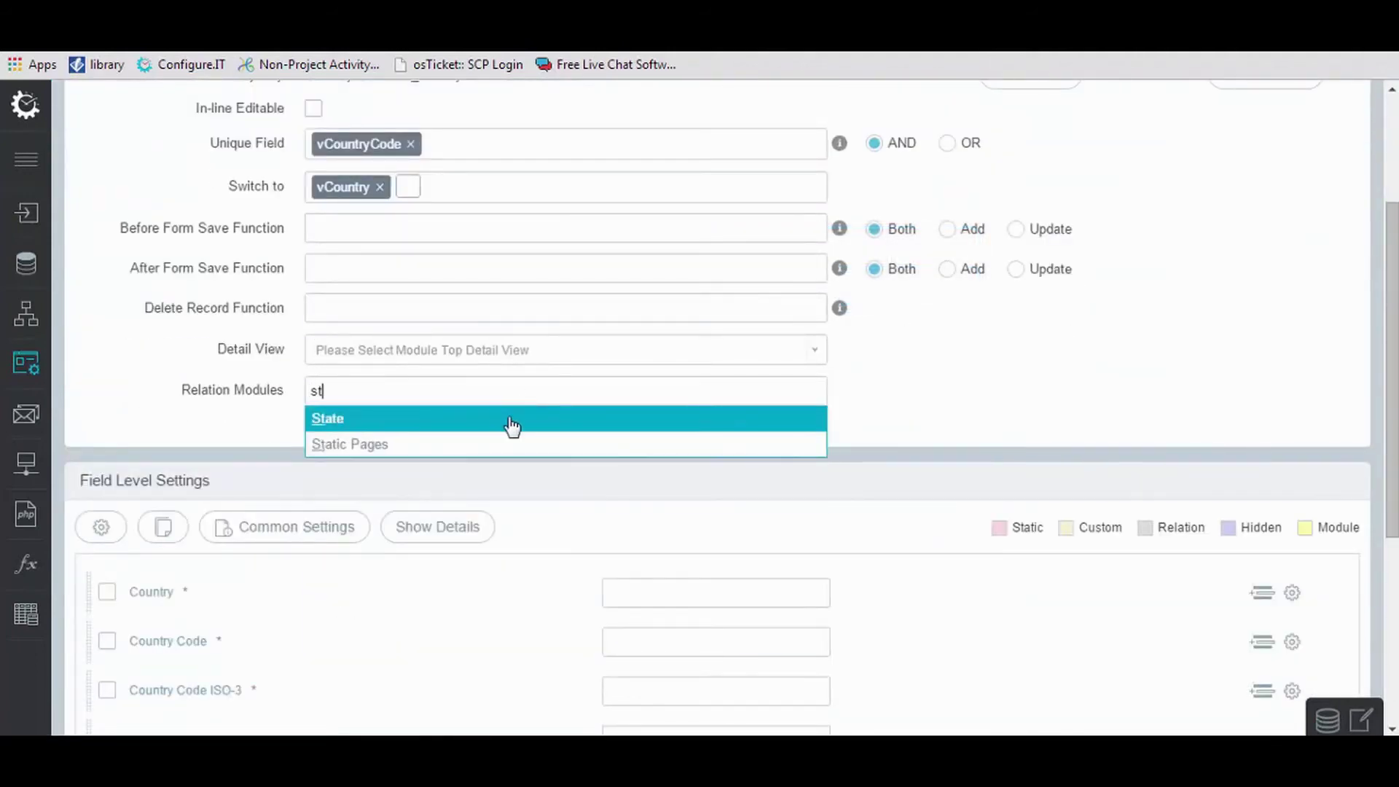
left_click(513, 419)
scroll(506, 428, "down", 6)
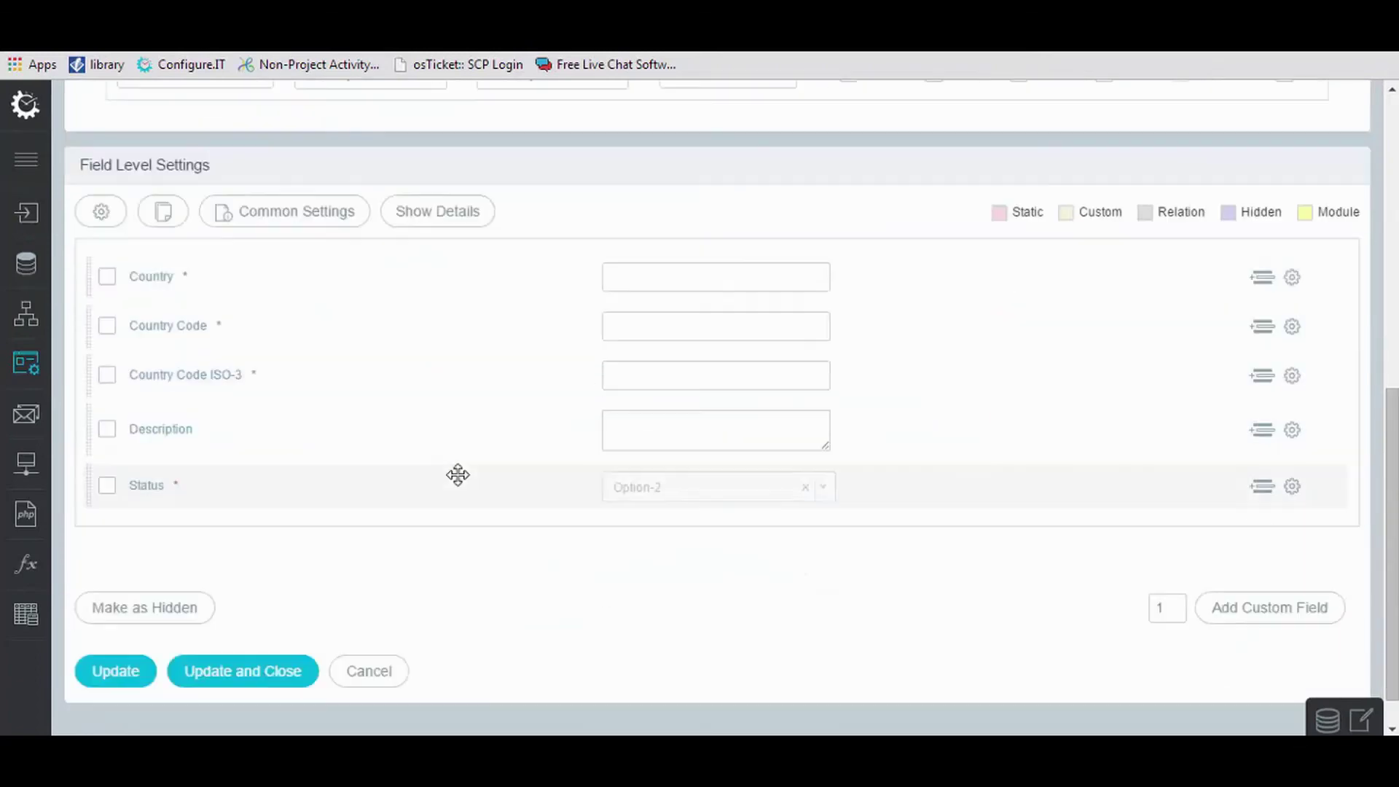
left_click(117, 630)
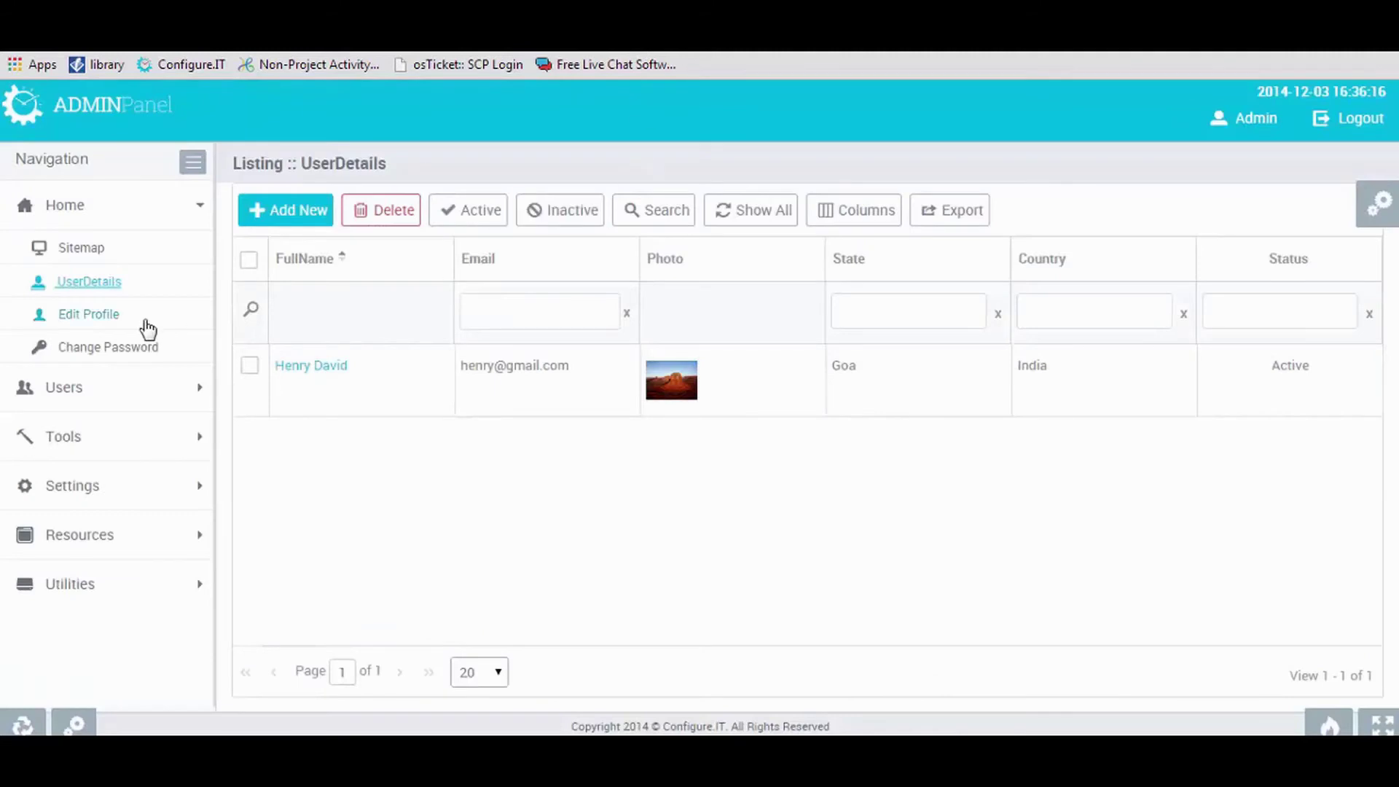
Filter the Country listing to India and view its 33 states on the State tab.
left_click(85, 437)
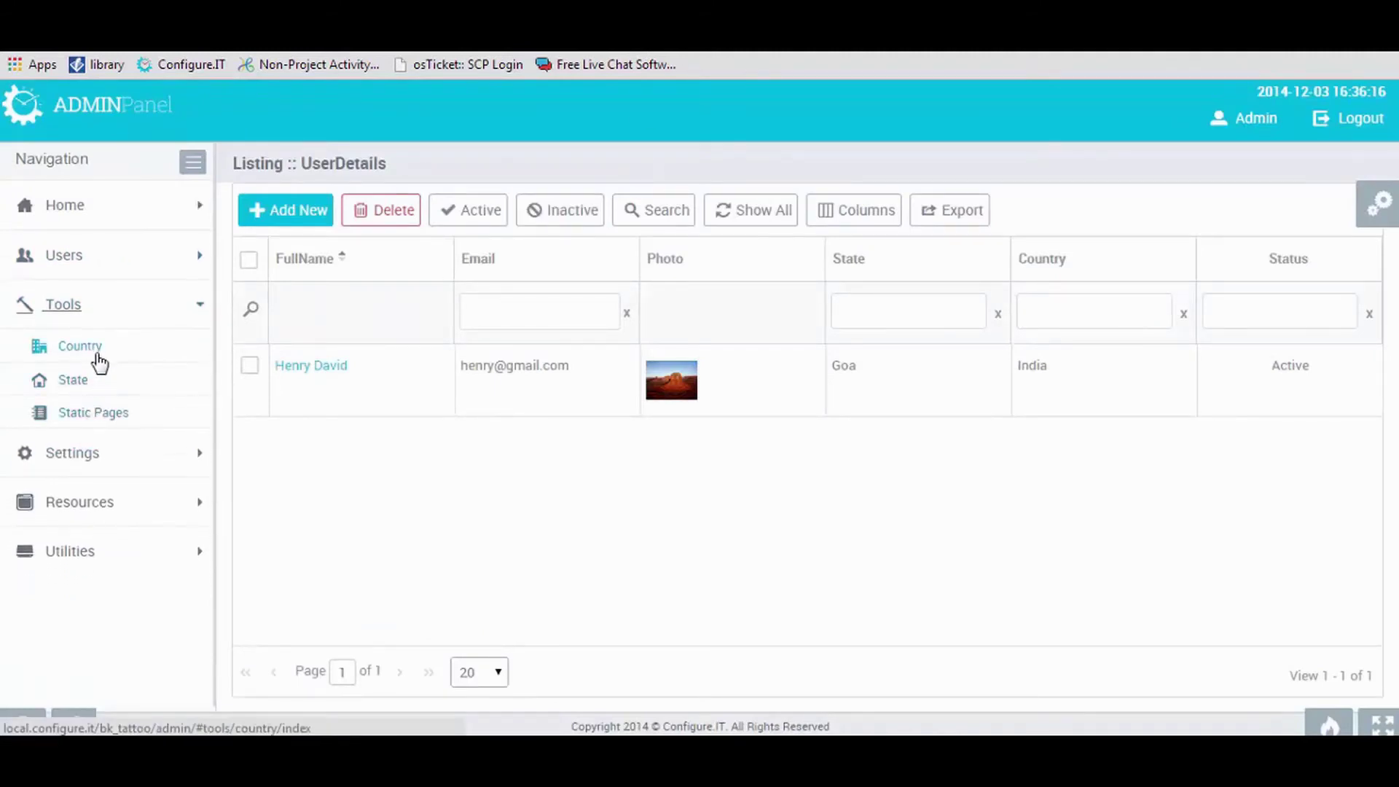
left_click(95, 359)
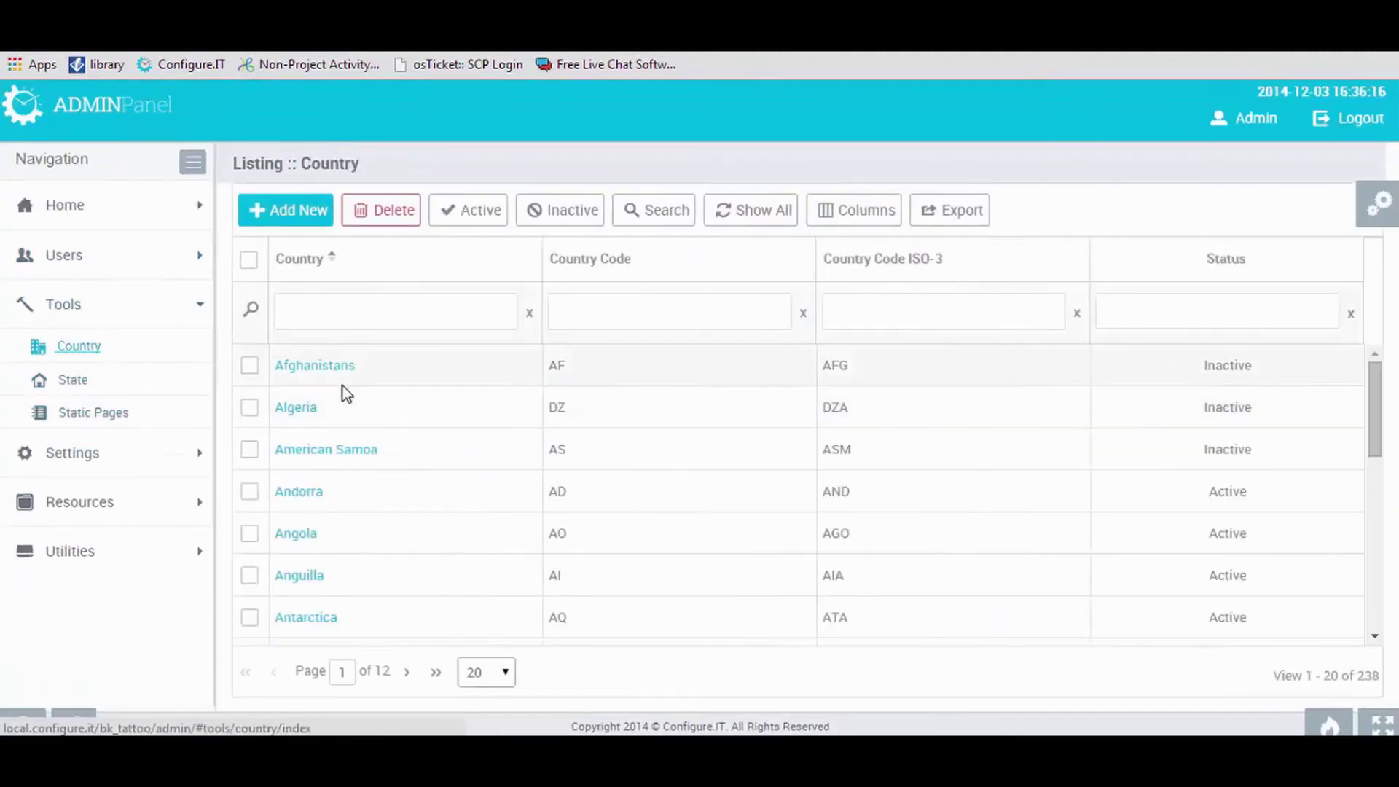
left_click(400, 315)
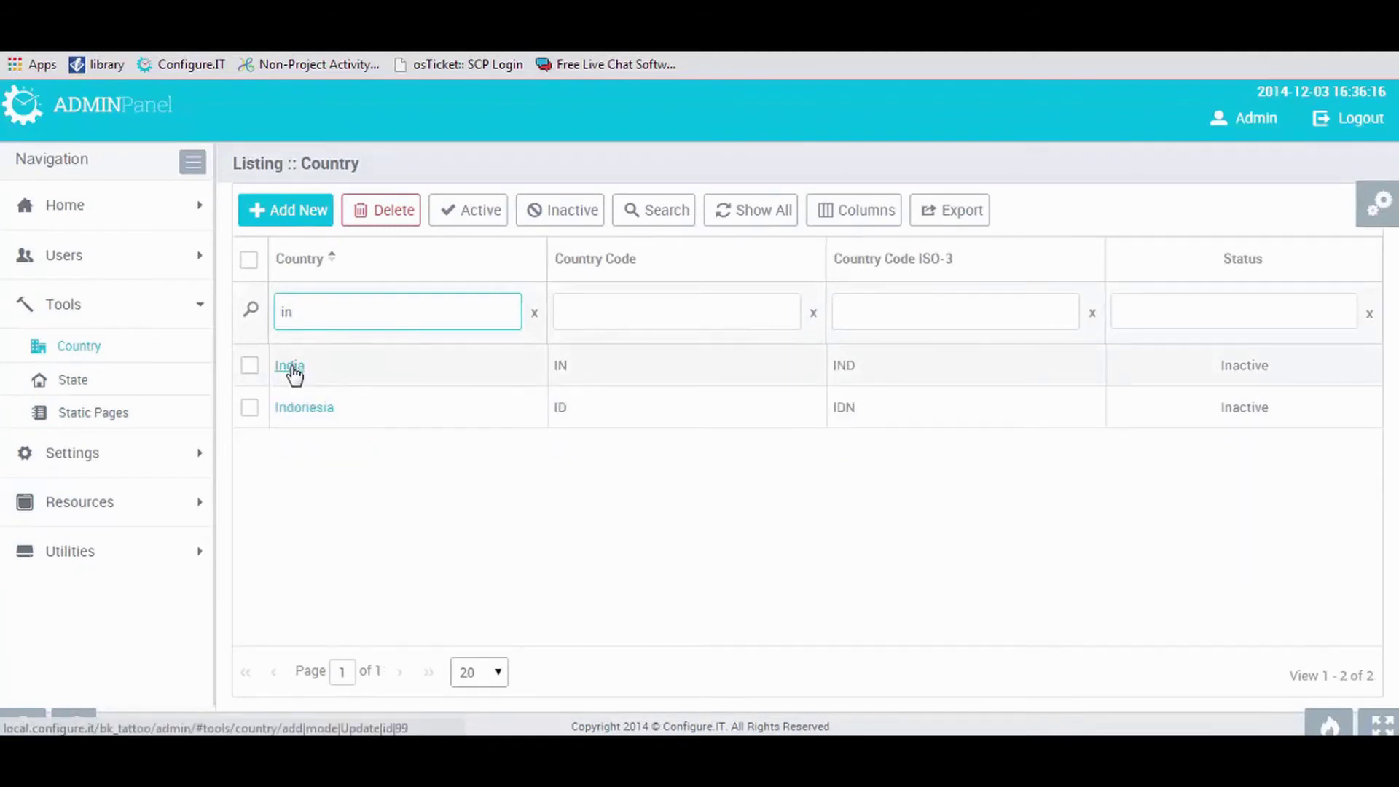
left_click(290, 366)
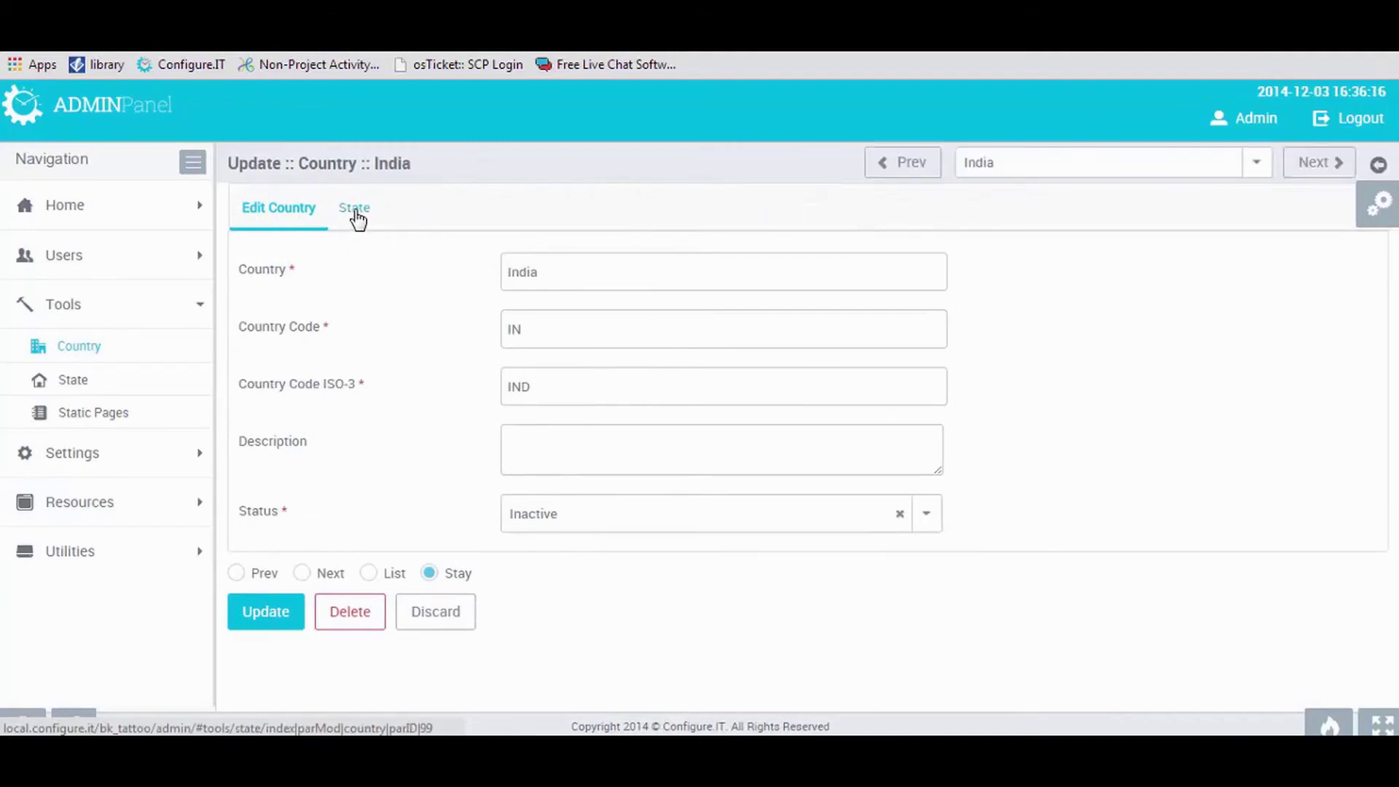
left_click(355, 211)
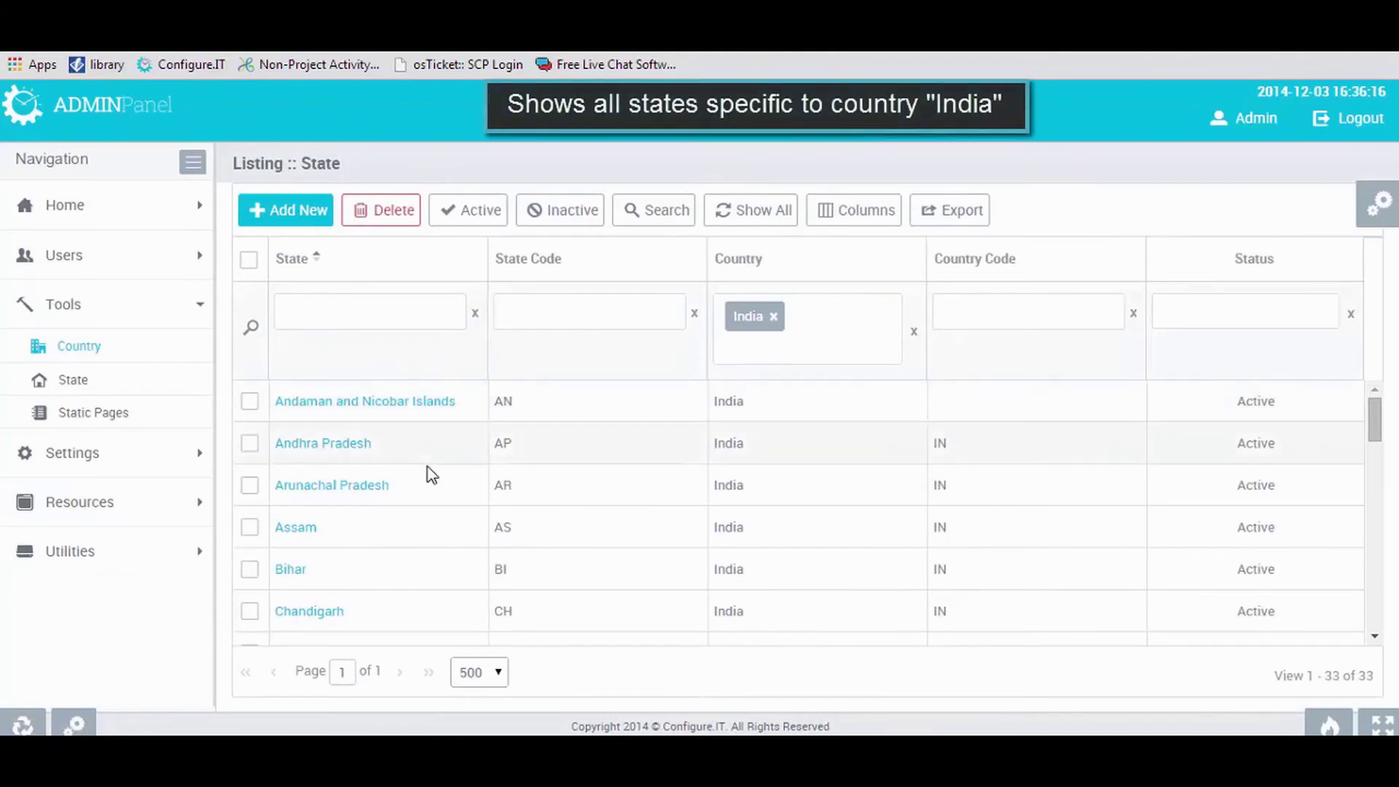
scroll(430, 474, "down", 3)
scroll(433, 474, "down", 1)
scroll(432, 474, "up", 5)
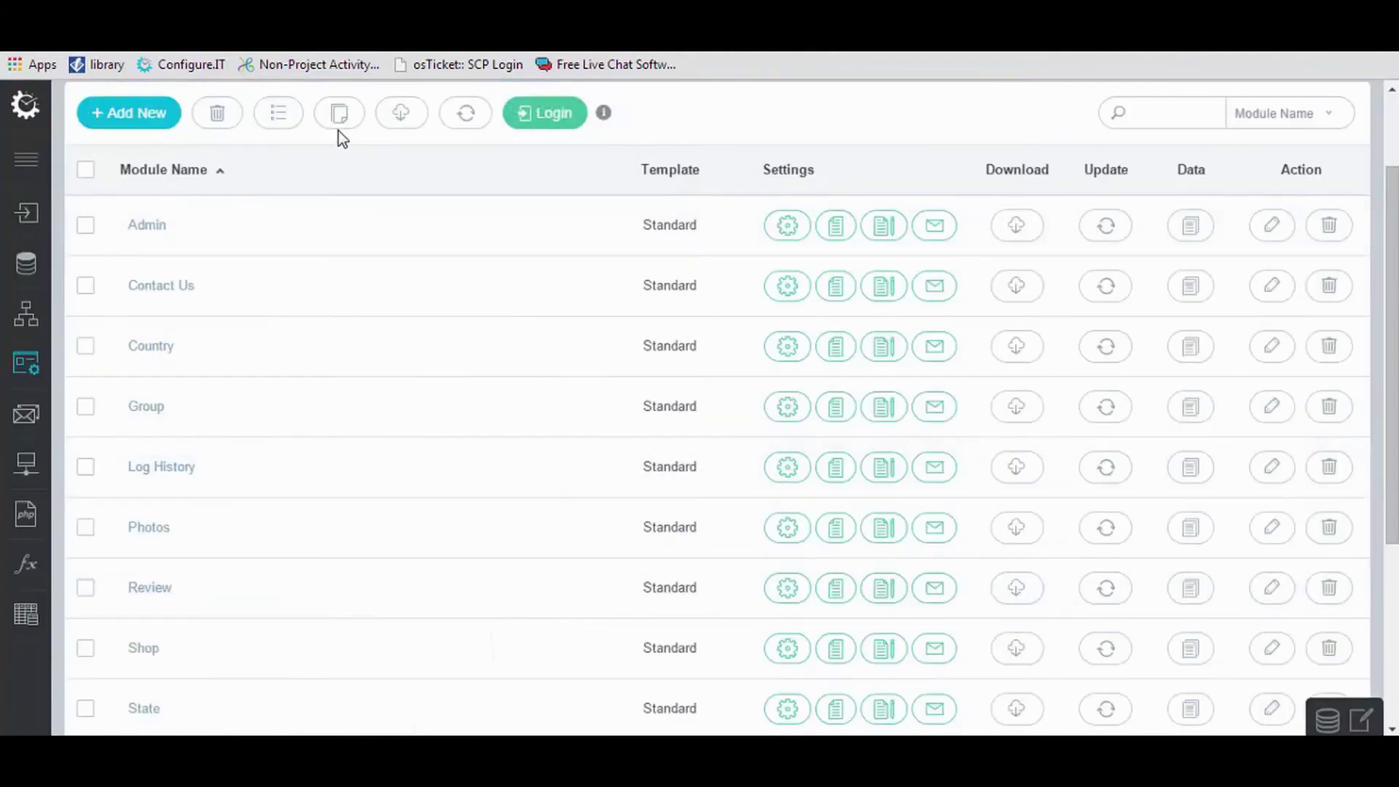
Copy the Category module from SB Test Version 7, then delete it from the module list.
left_click(337, 116)
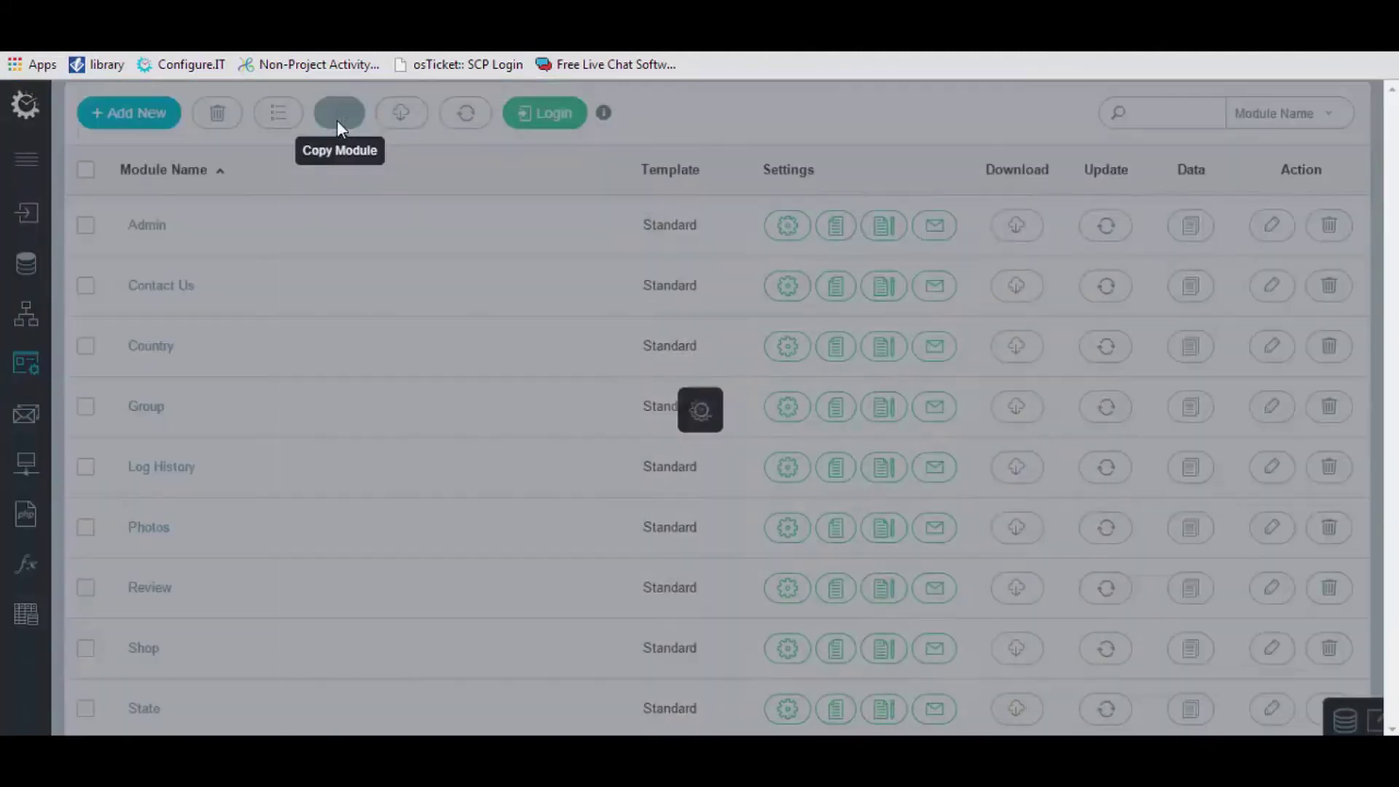
left_click(562, 207)
type("s")
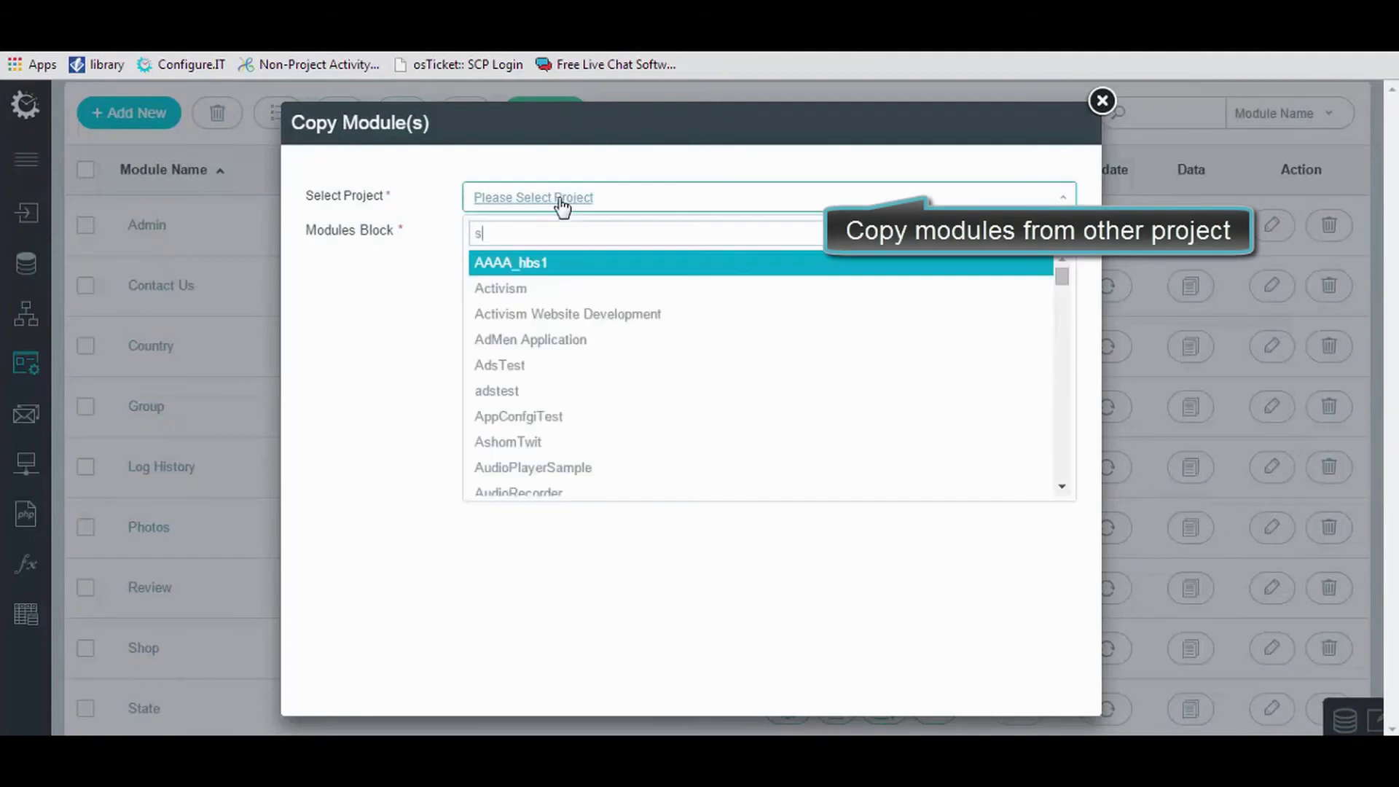
type("b")
left_click(578, 291)
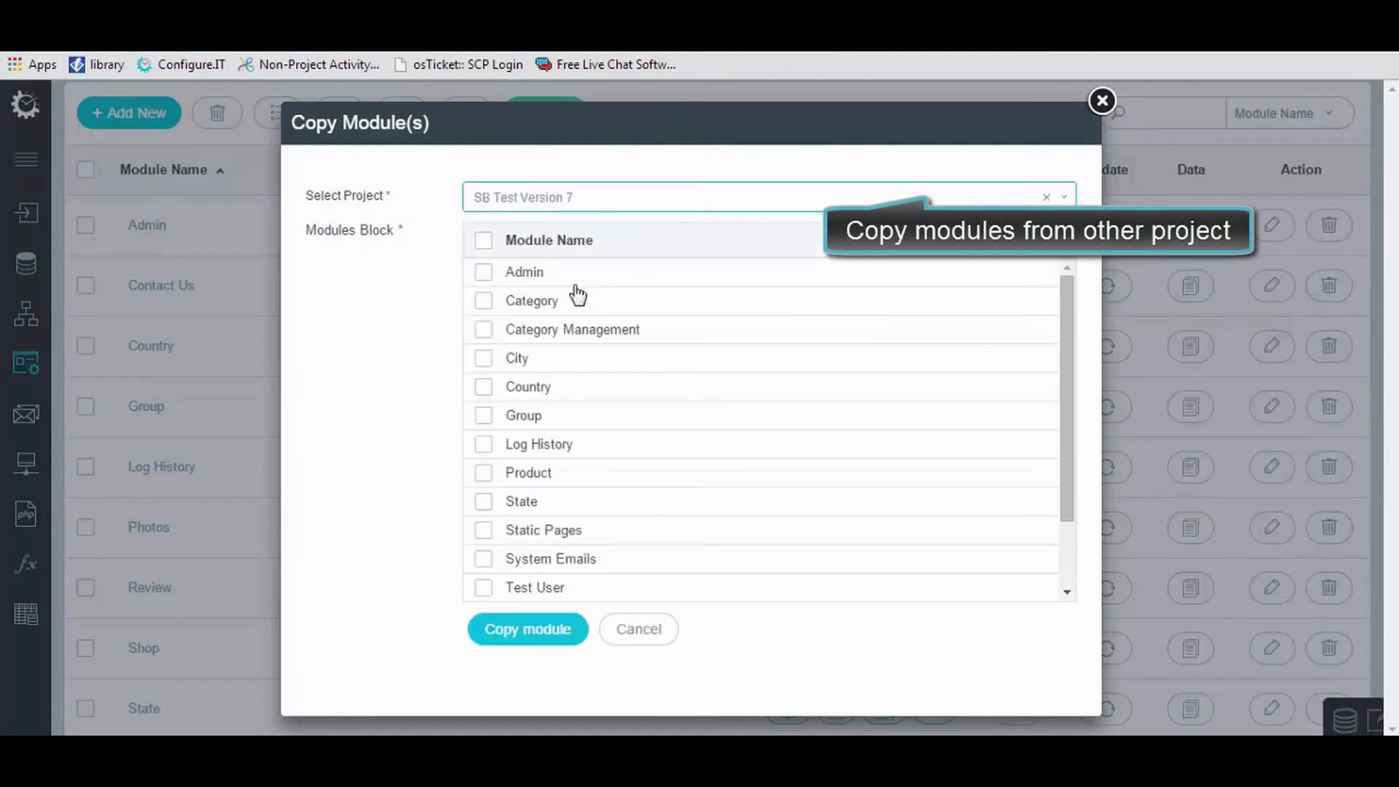
left_click(484, 300)
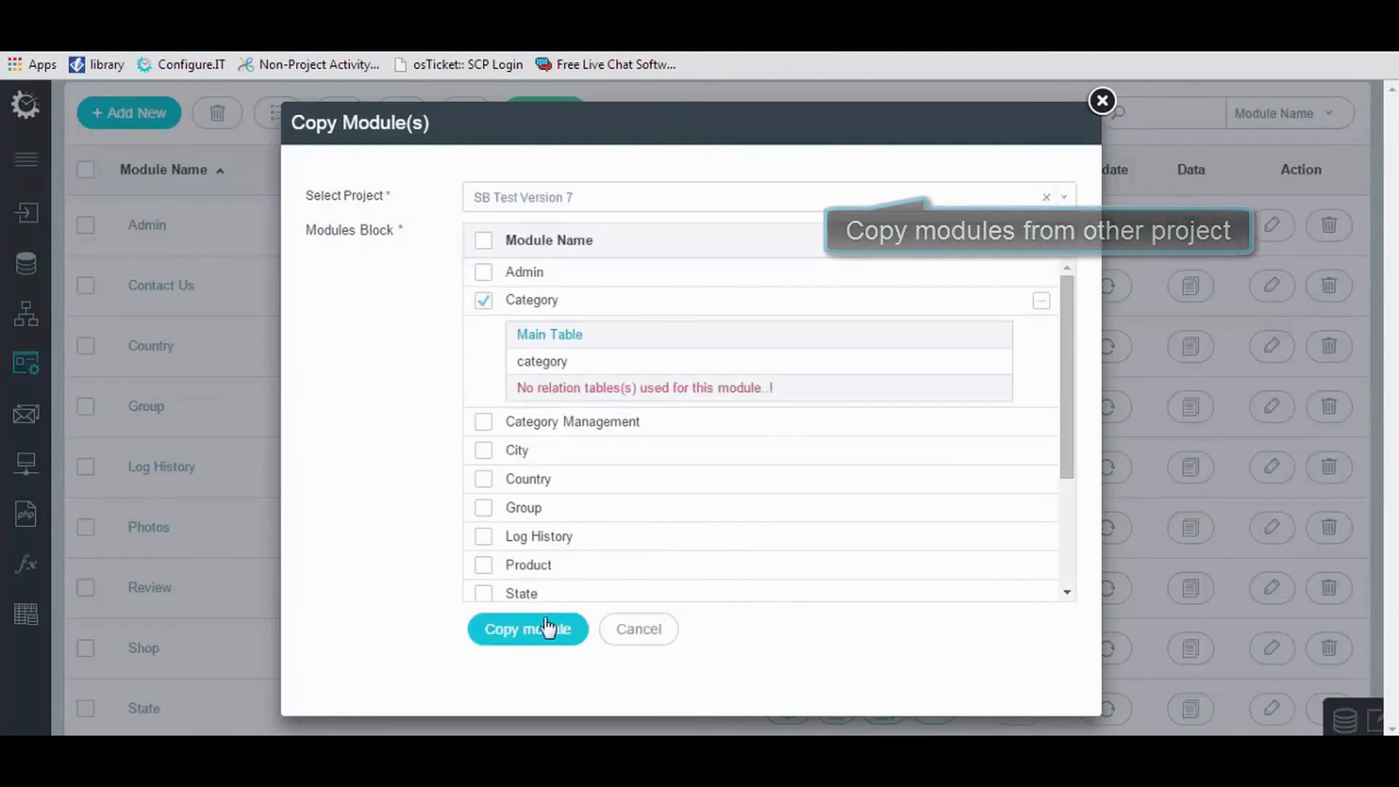
left_click(545, 630)
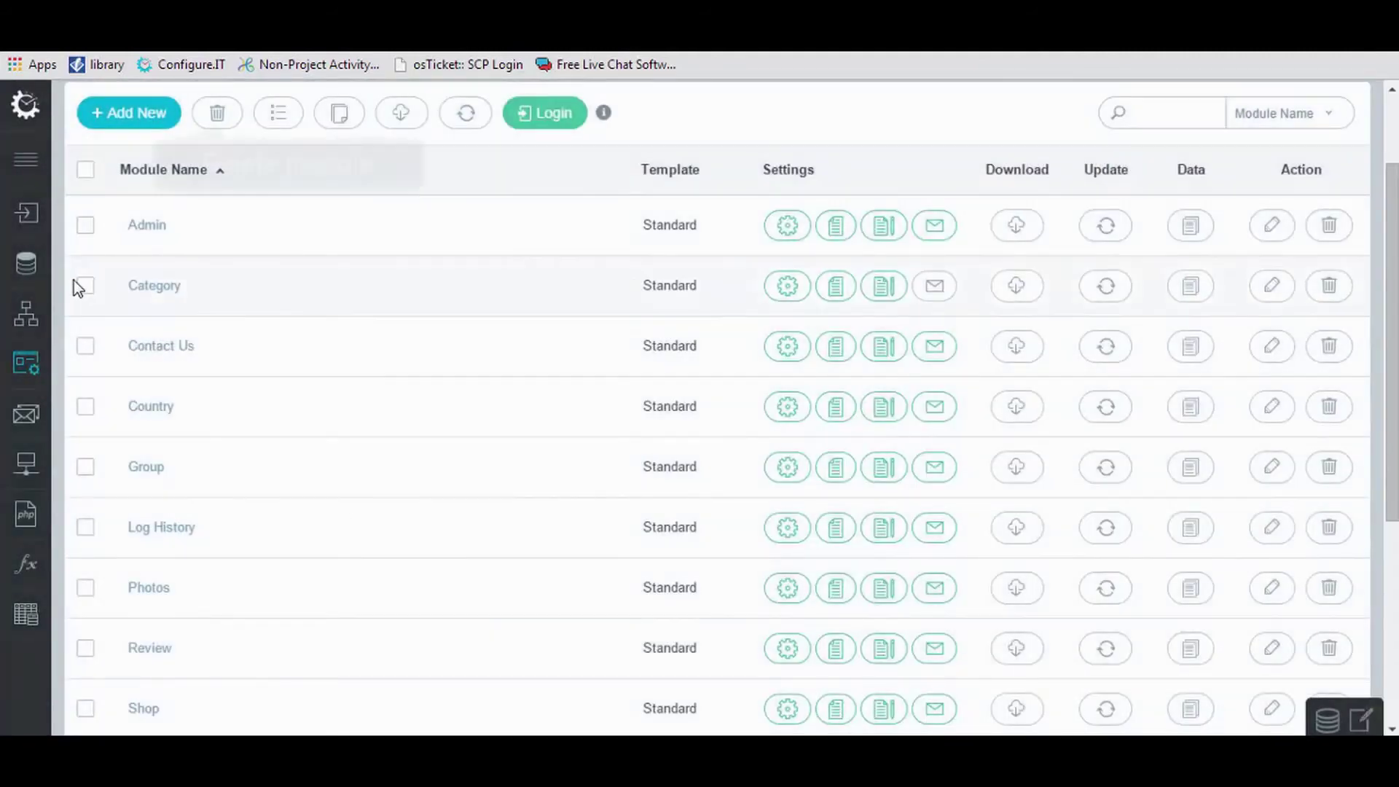
left_click(86, 286)
left_click(226, 124)
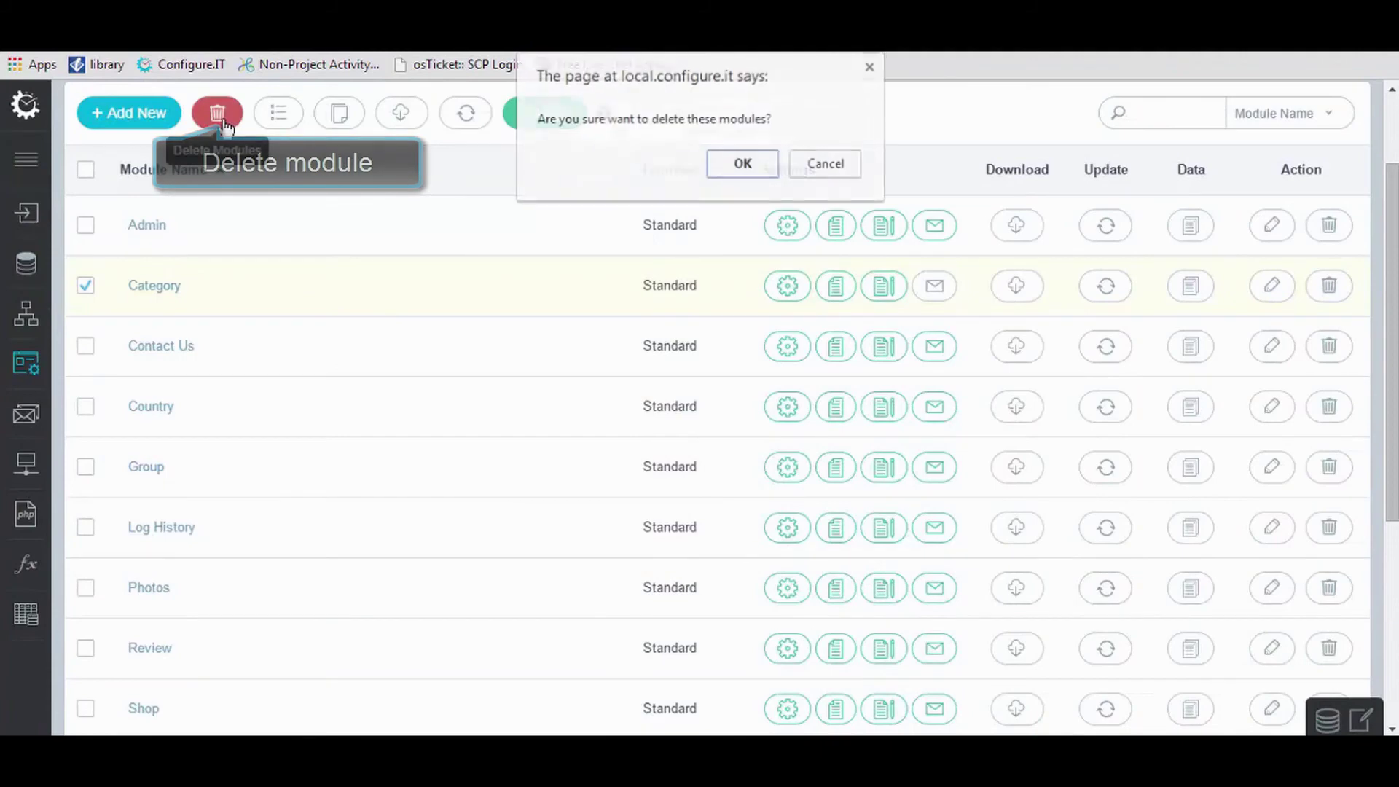
Confirm the module deletion and start a new API named 'user details'.
left_click(740, 164)
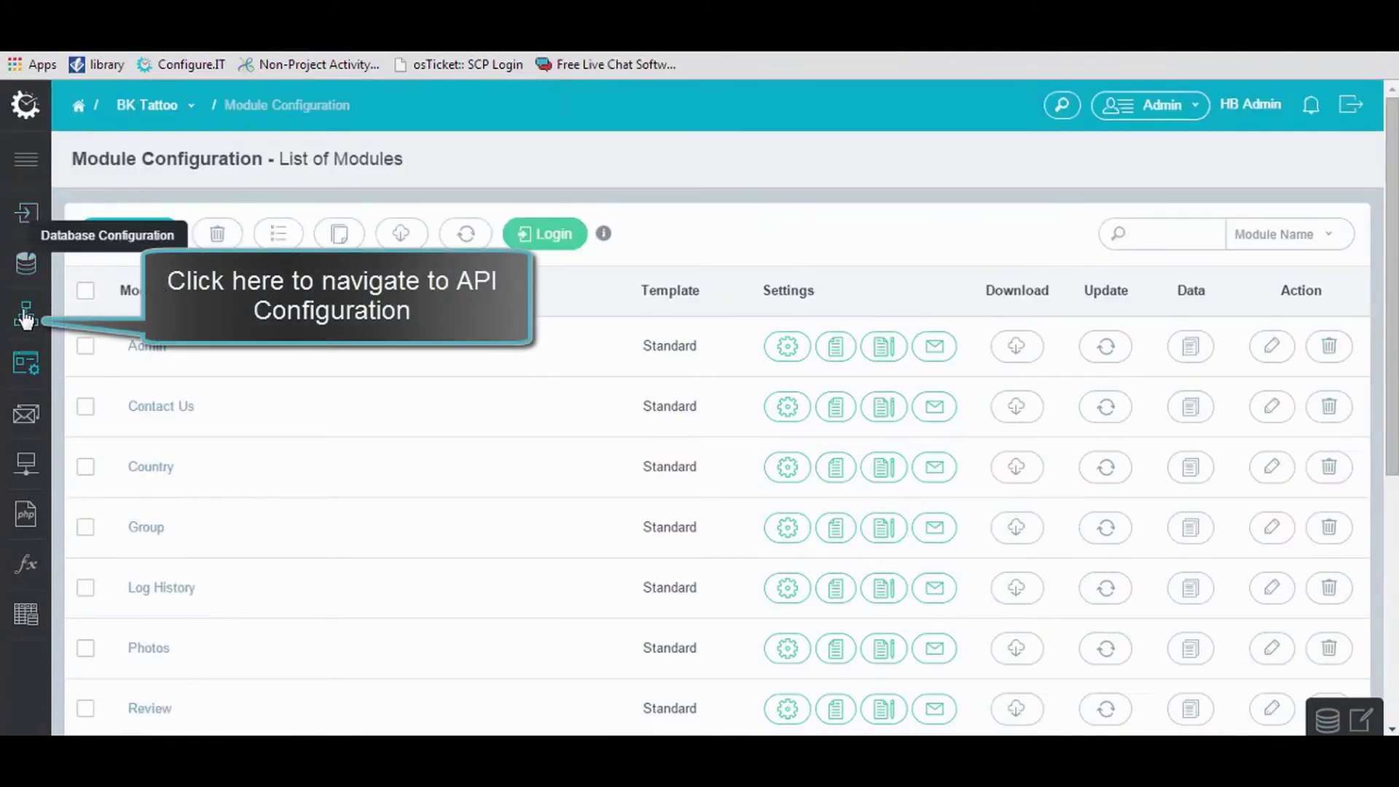
left_click(25, 324)
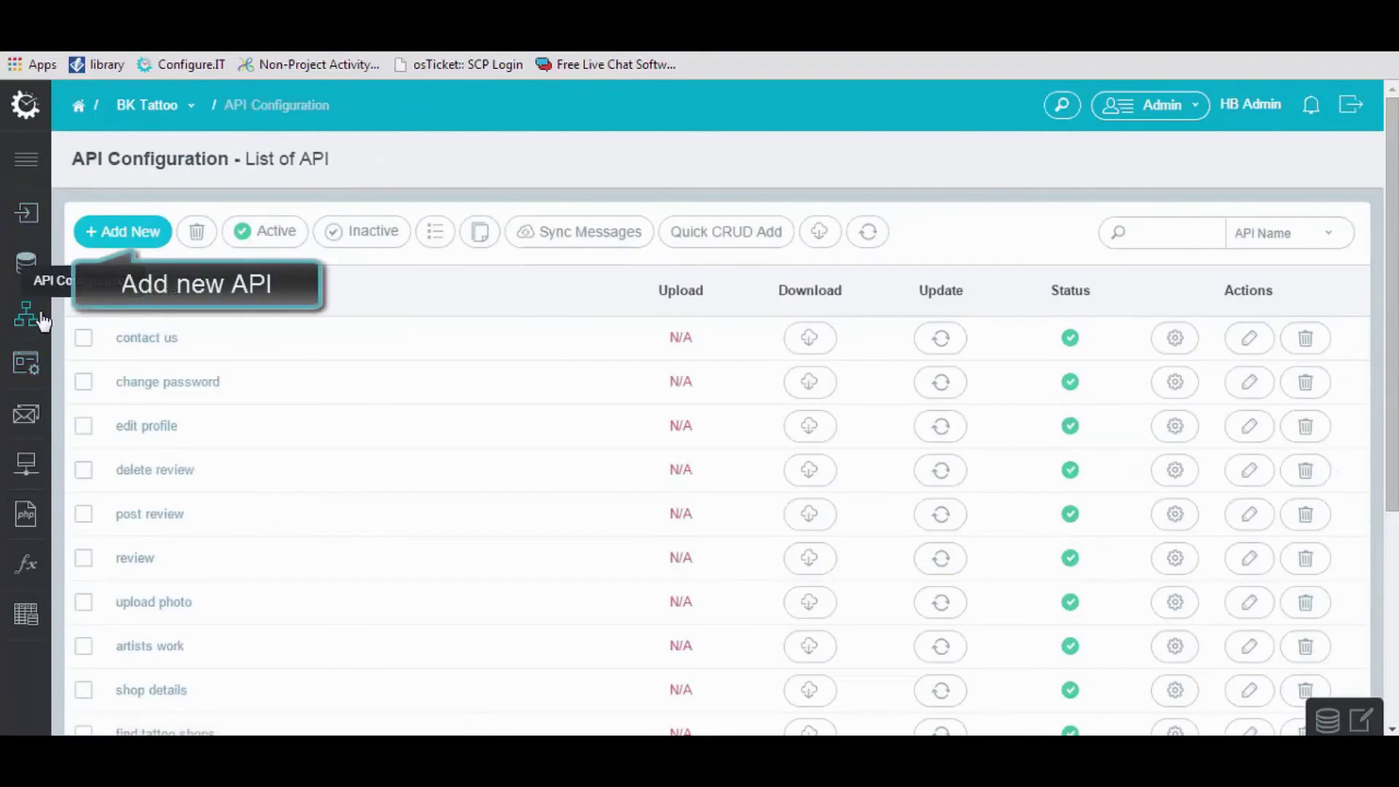
left_click(148, 233)
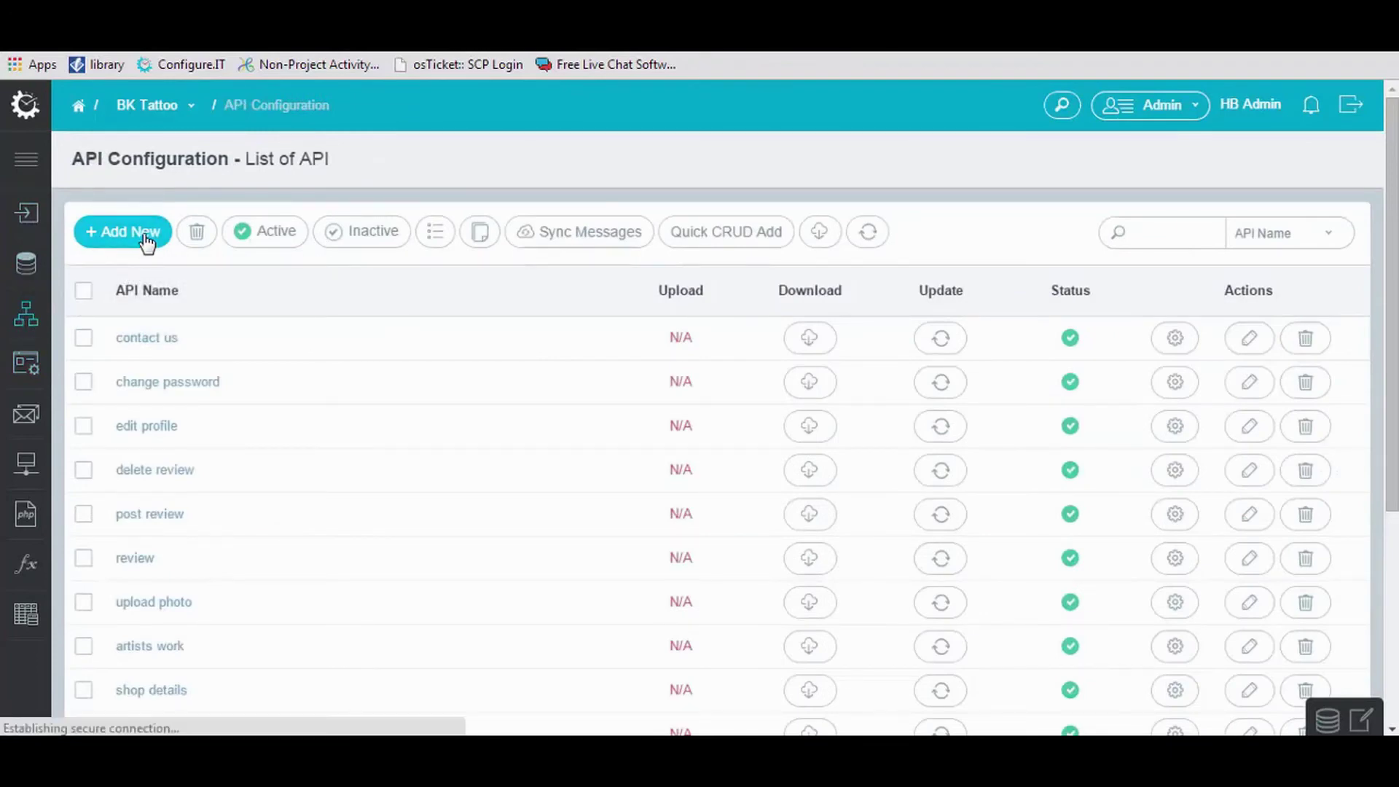
left_click(328, 294)
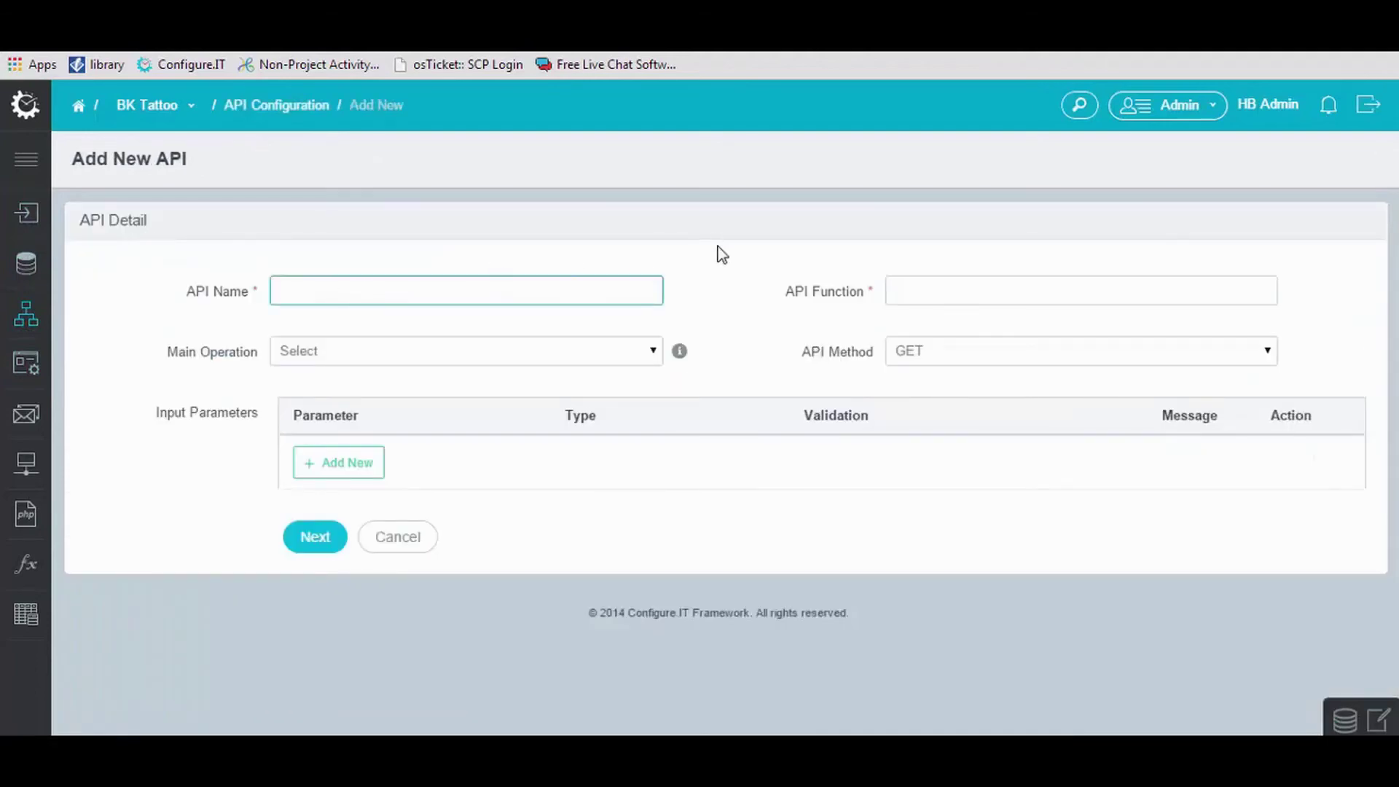
type("u")
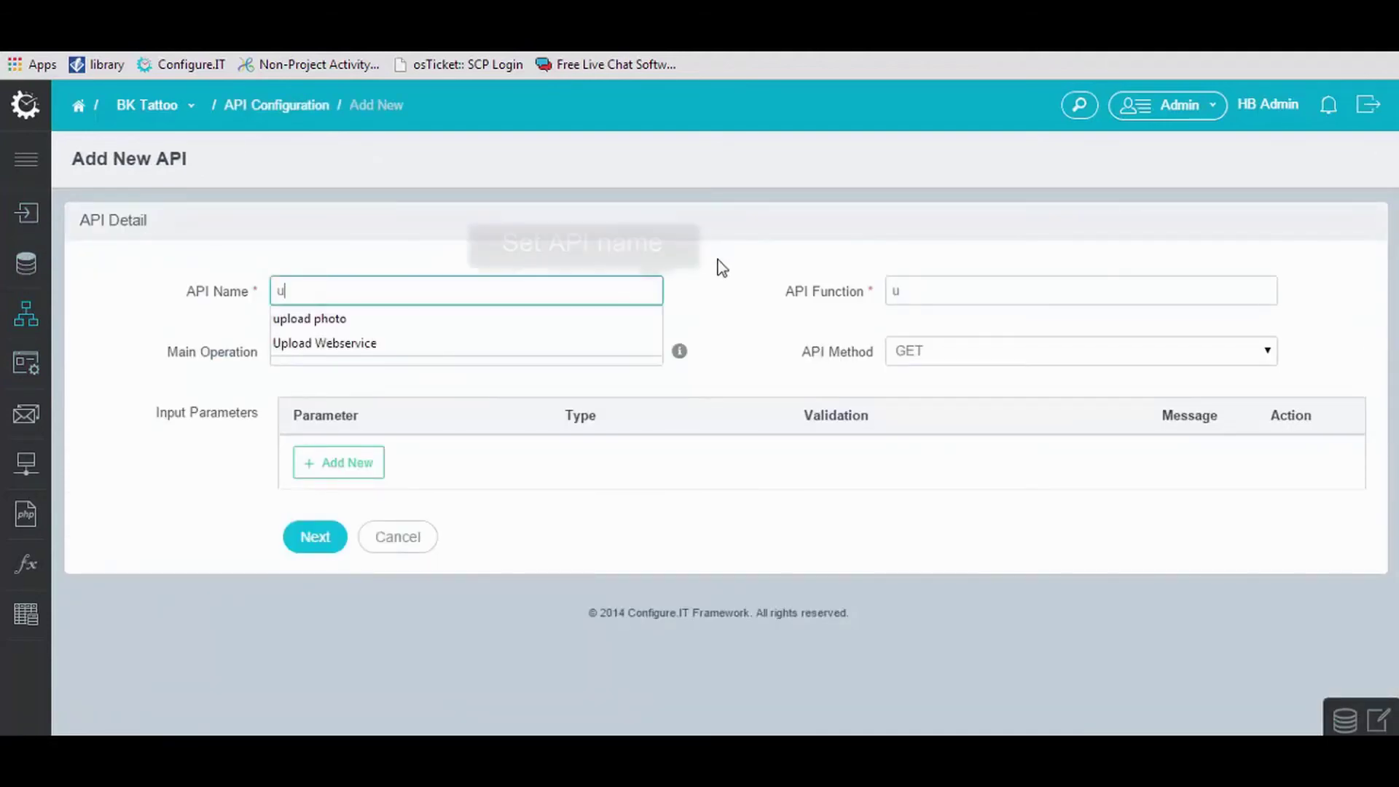
type("ser")
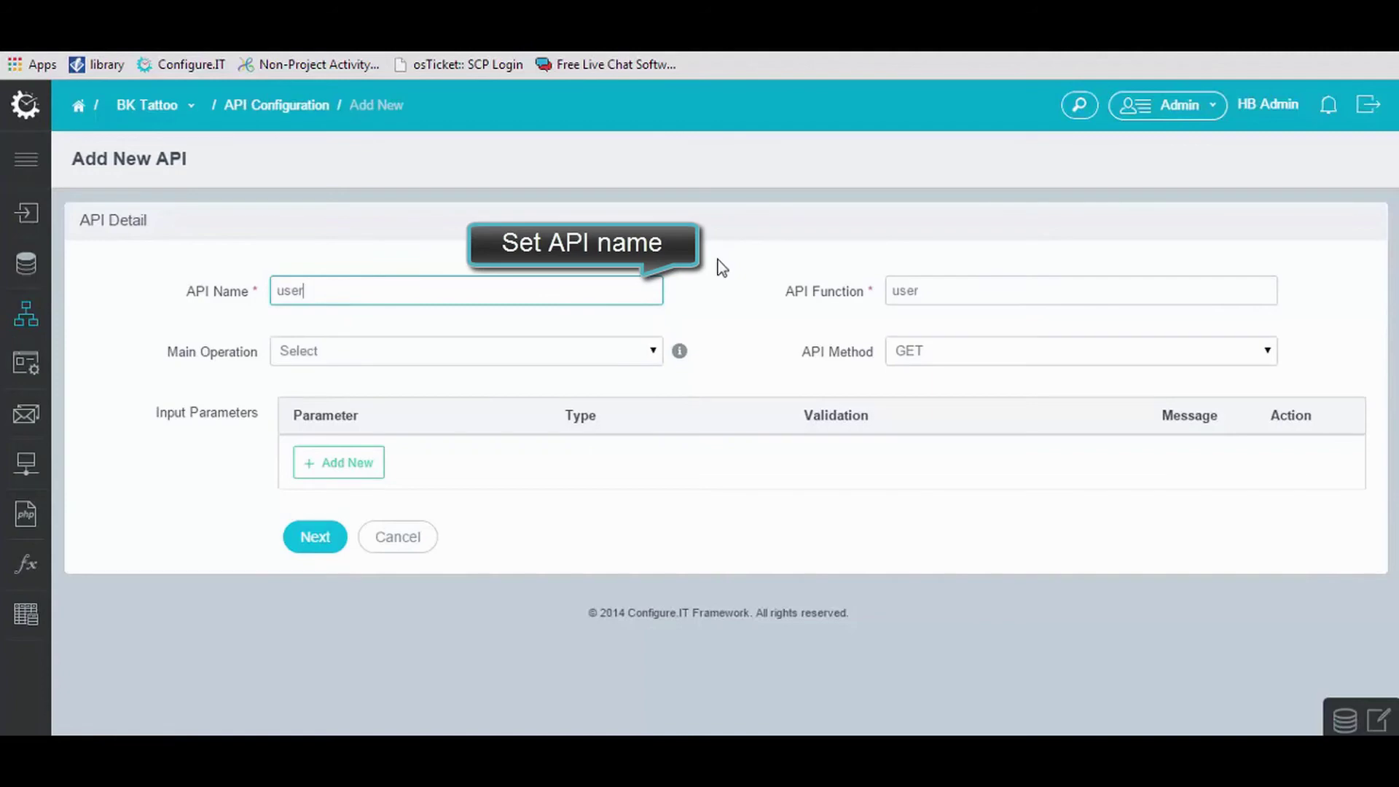
type(" details")
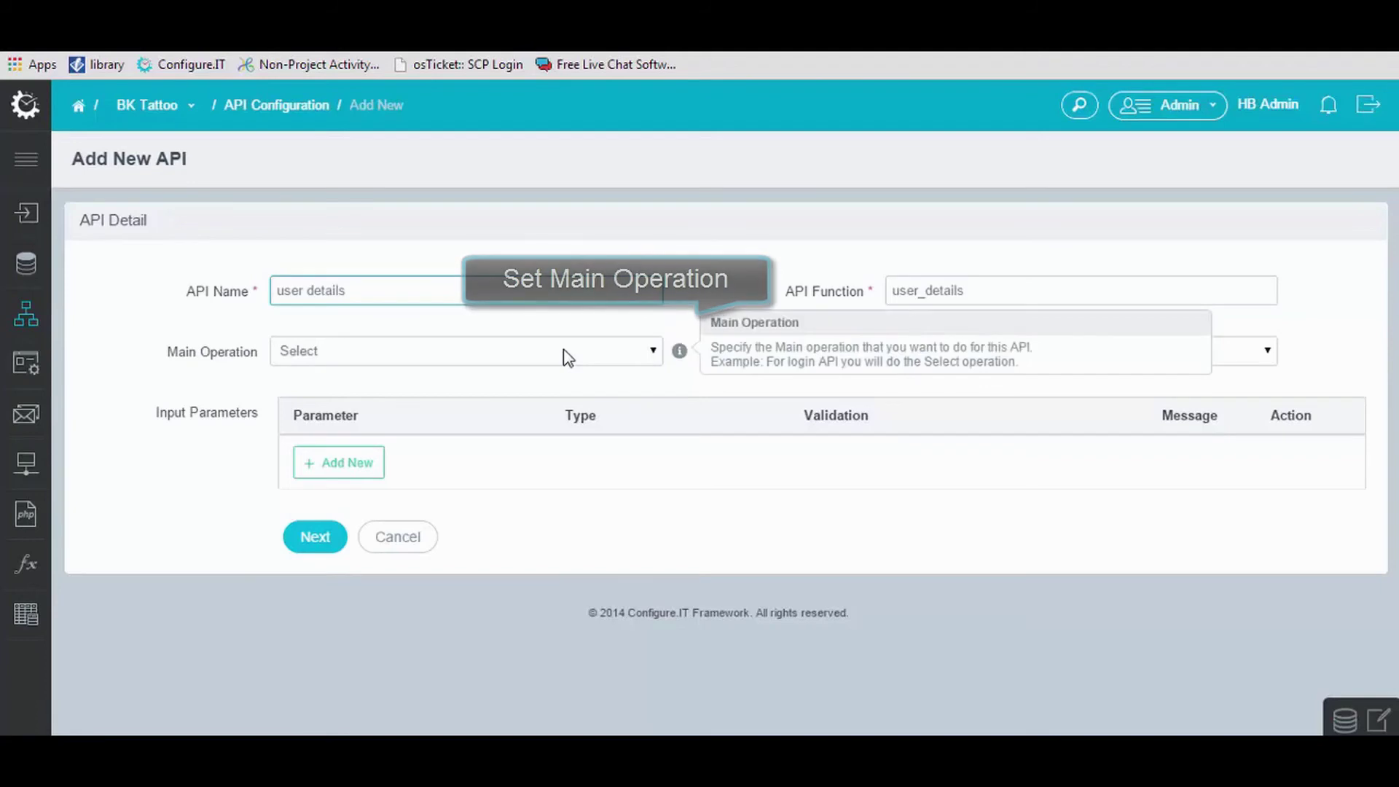
Add a userdetailsid input parameter and save the new API.
left_click(353, 452)
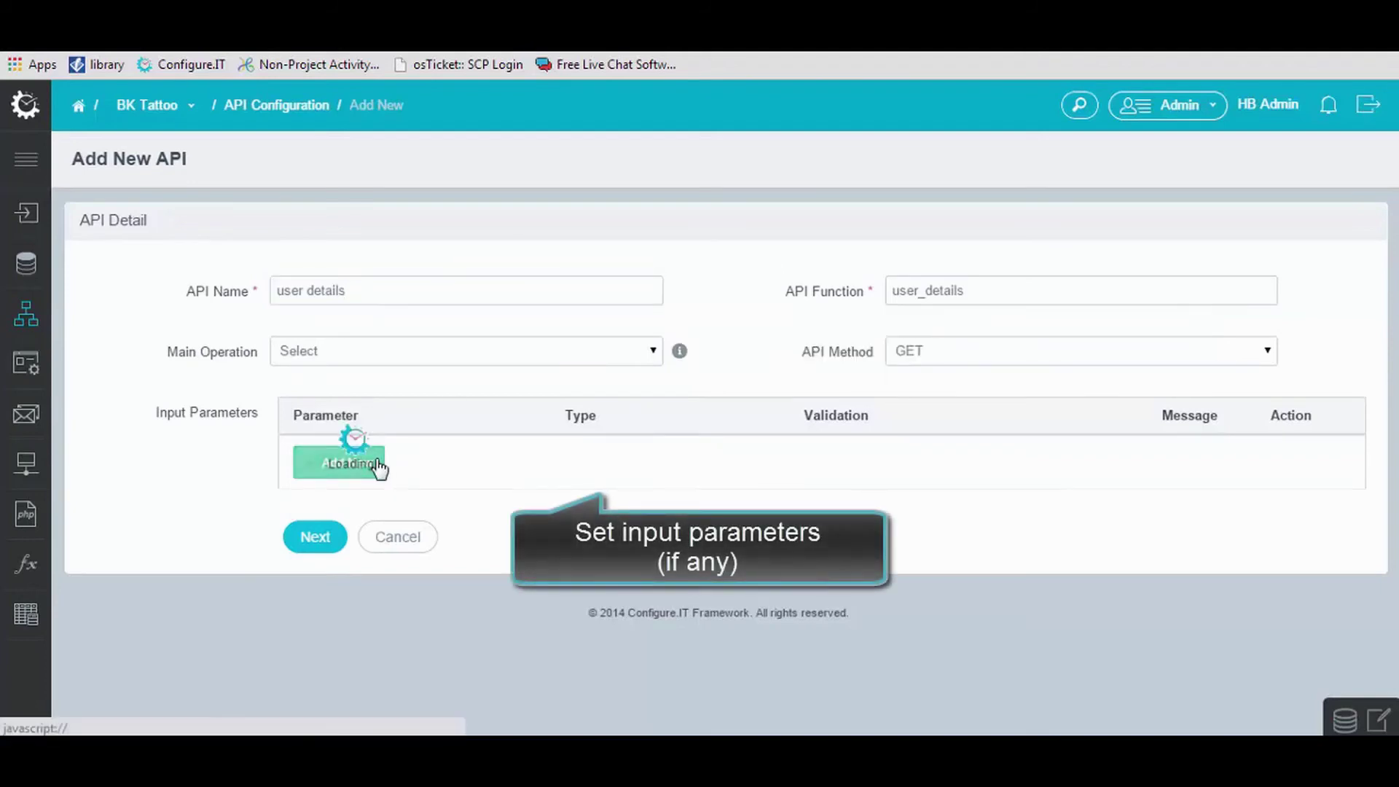
left_click(378, 459)
type("userdetailsid")
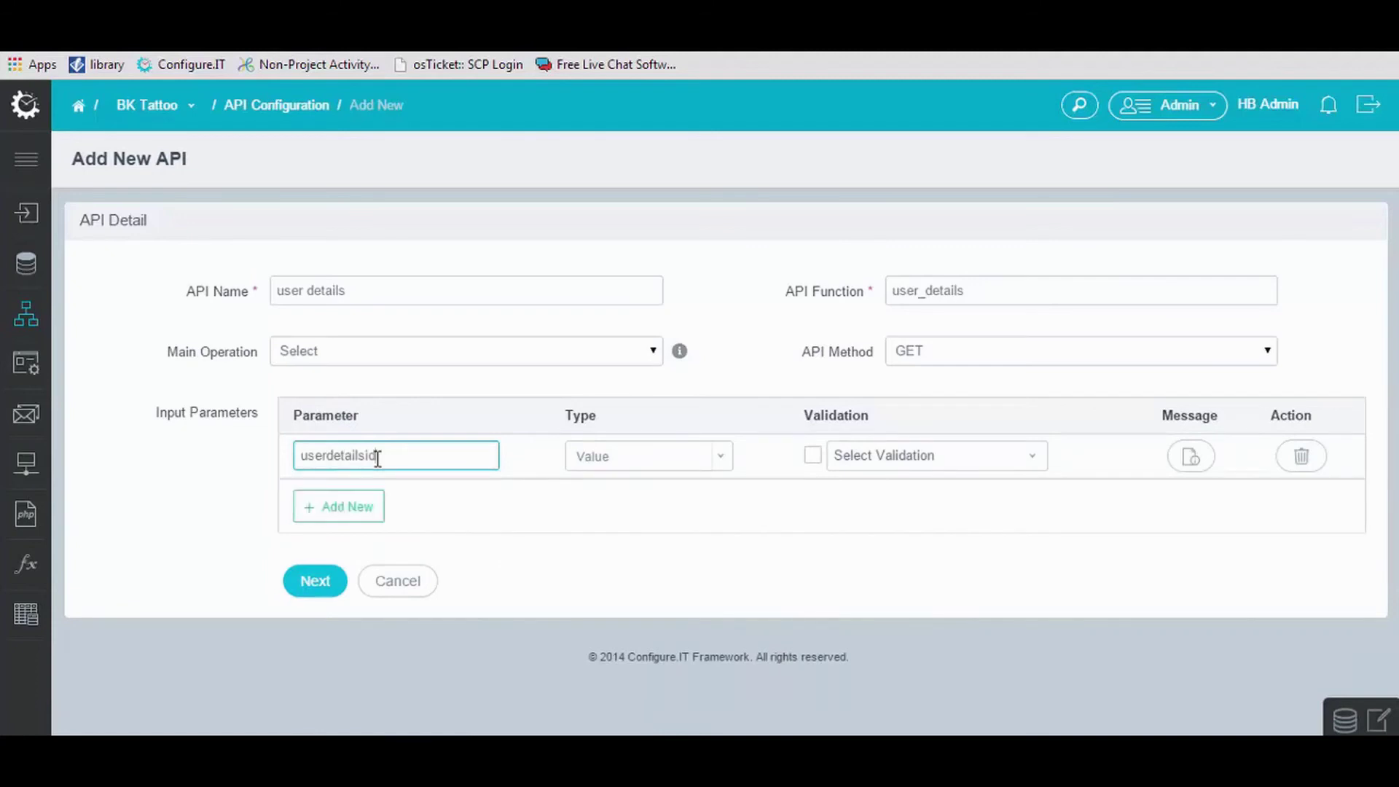
left_click(317, 581)
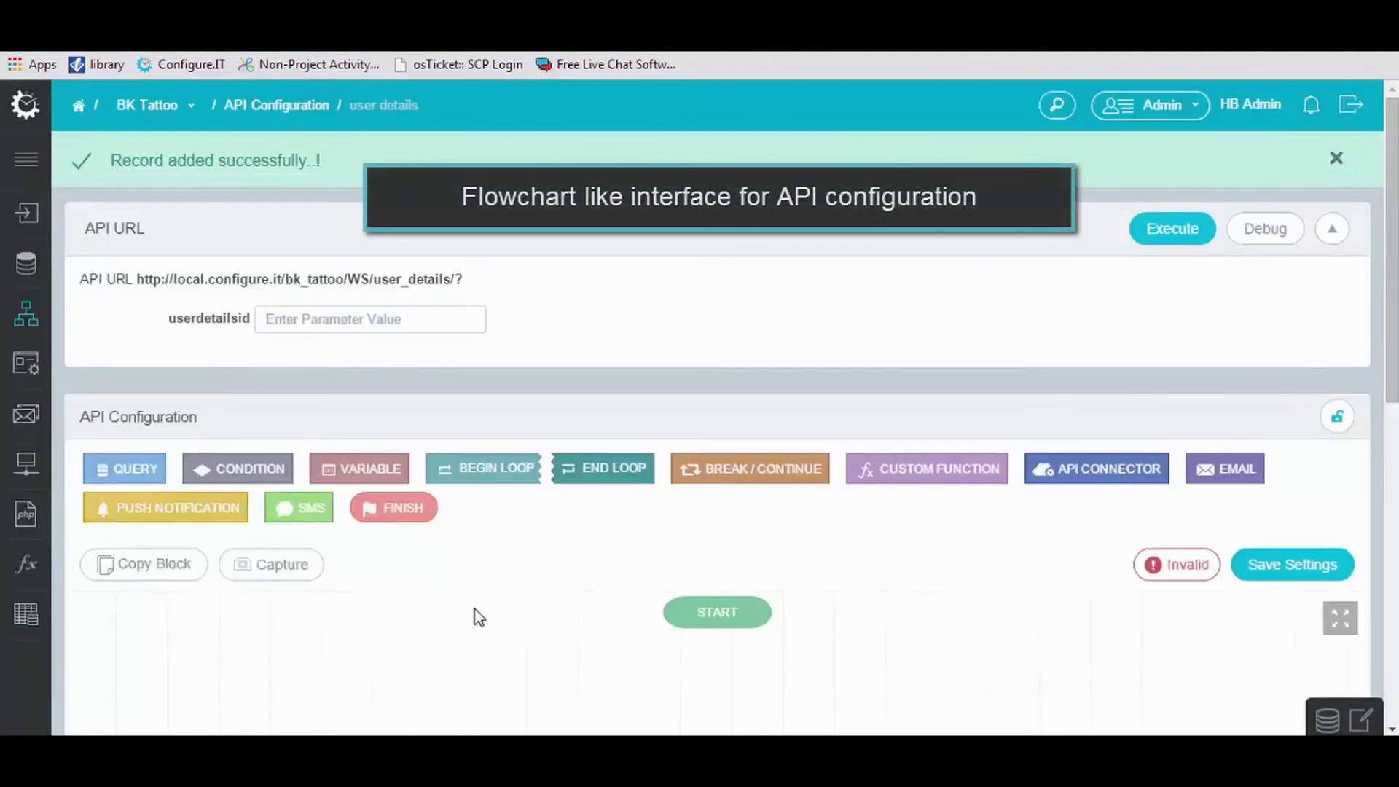
Add a query block with userdetails as its main table.
scroll(481, 614, "down", 2)
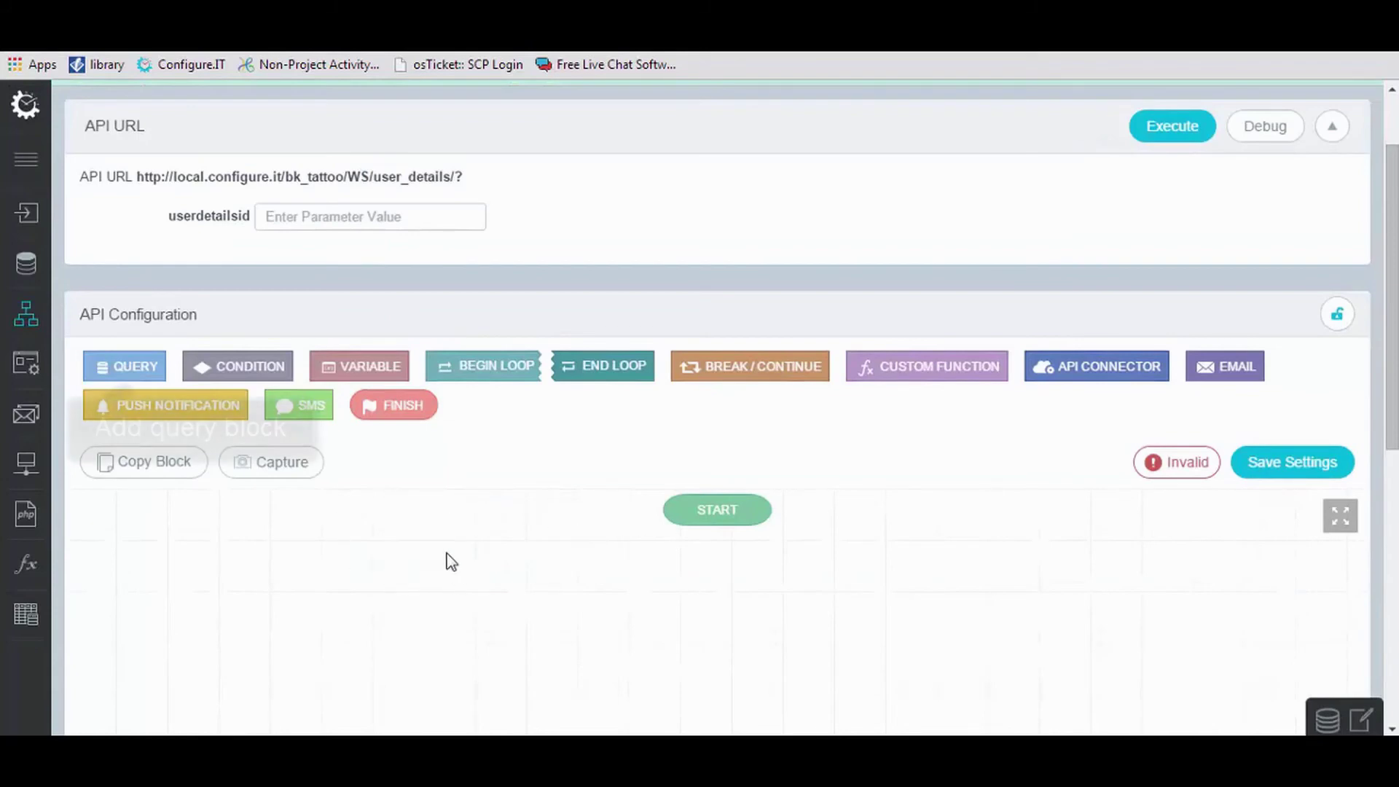
left_click(117, 365)
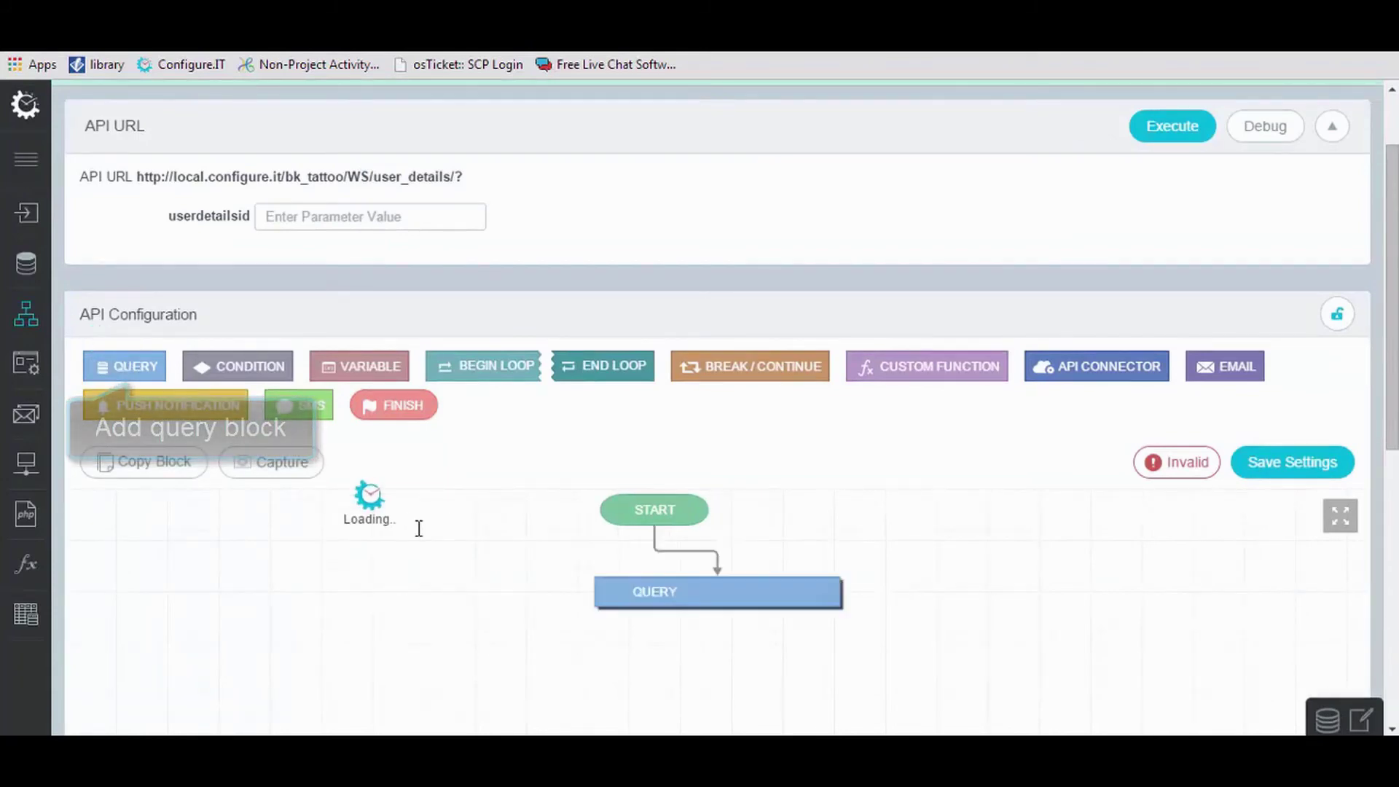
scroll(699, 438, "down", 2)
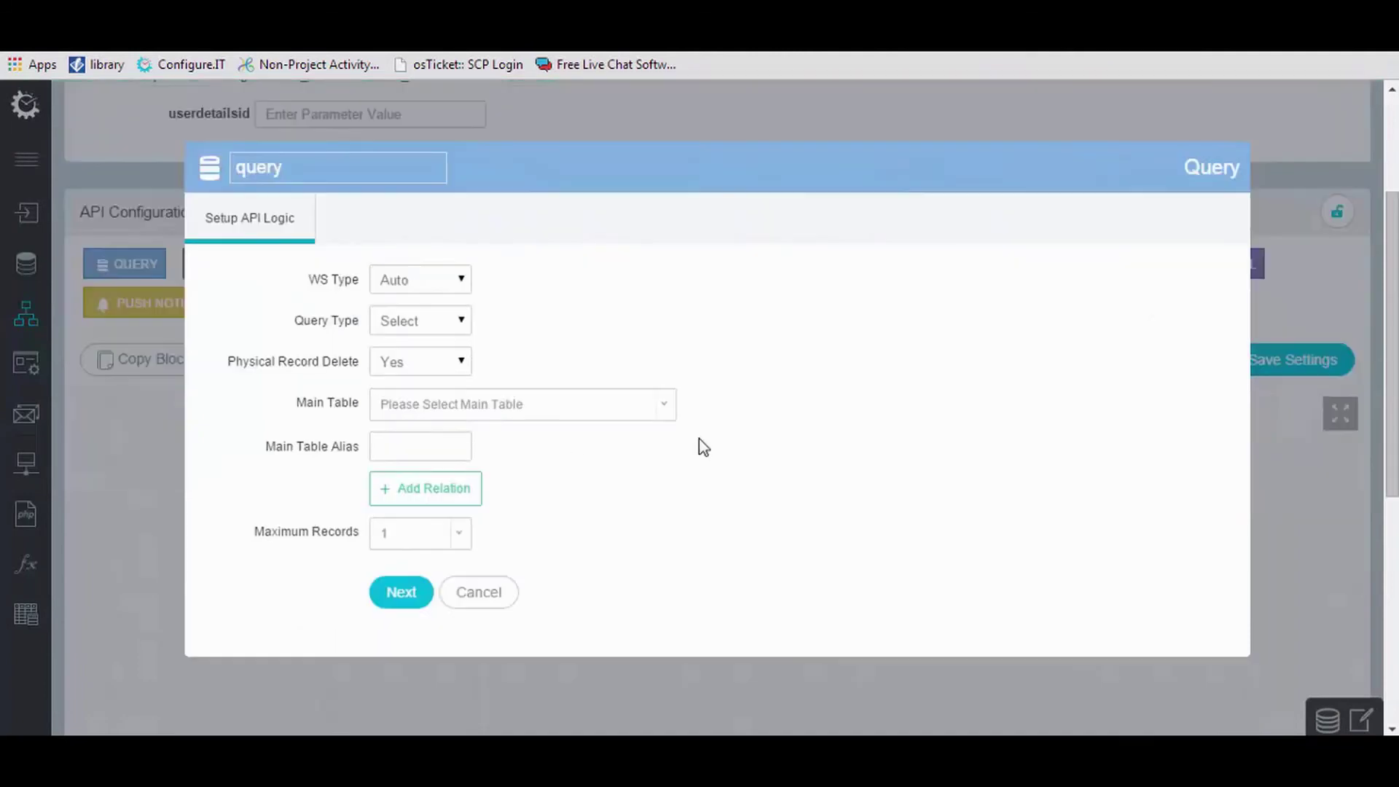
left_click(521, 410)
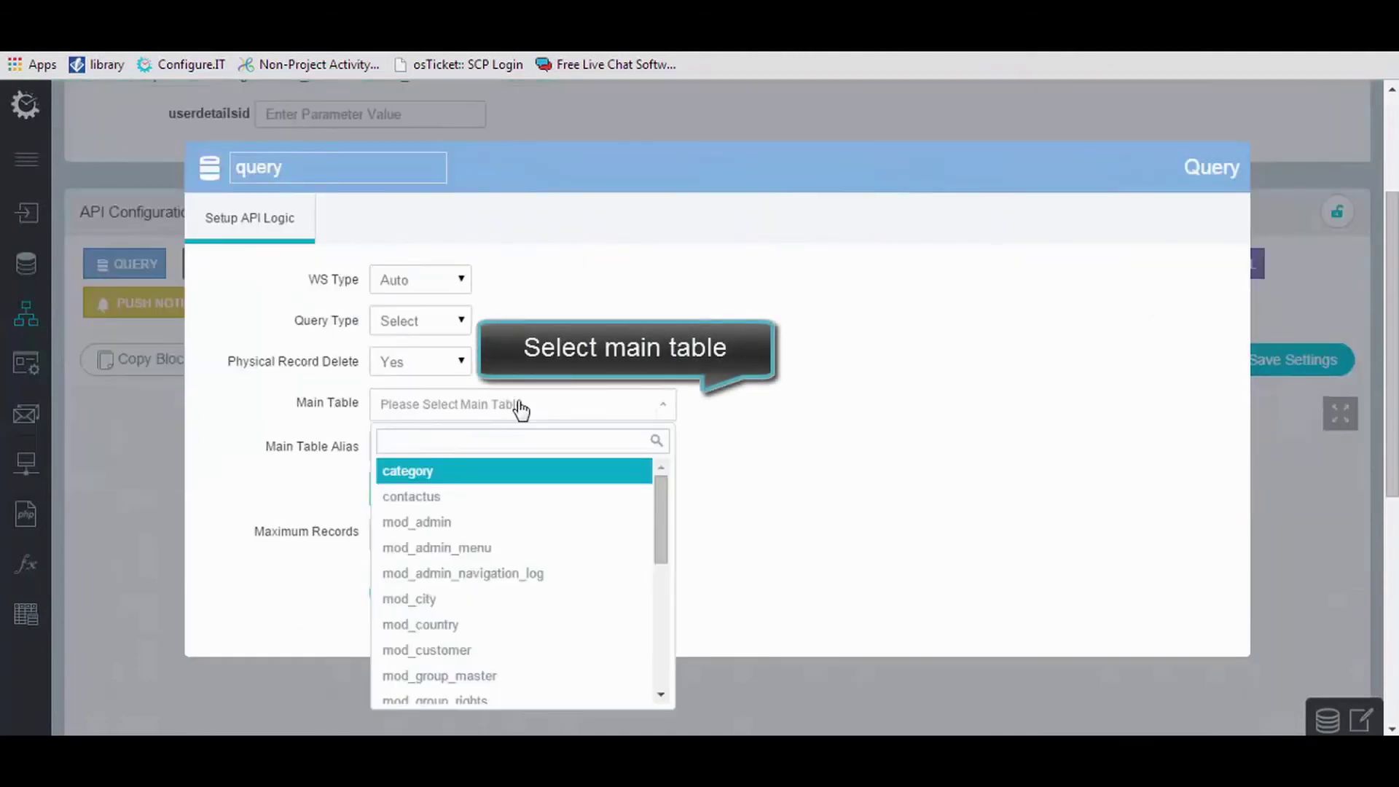
type("user")
left_click(519, 497)
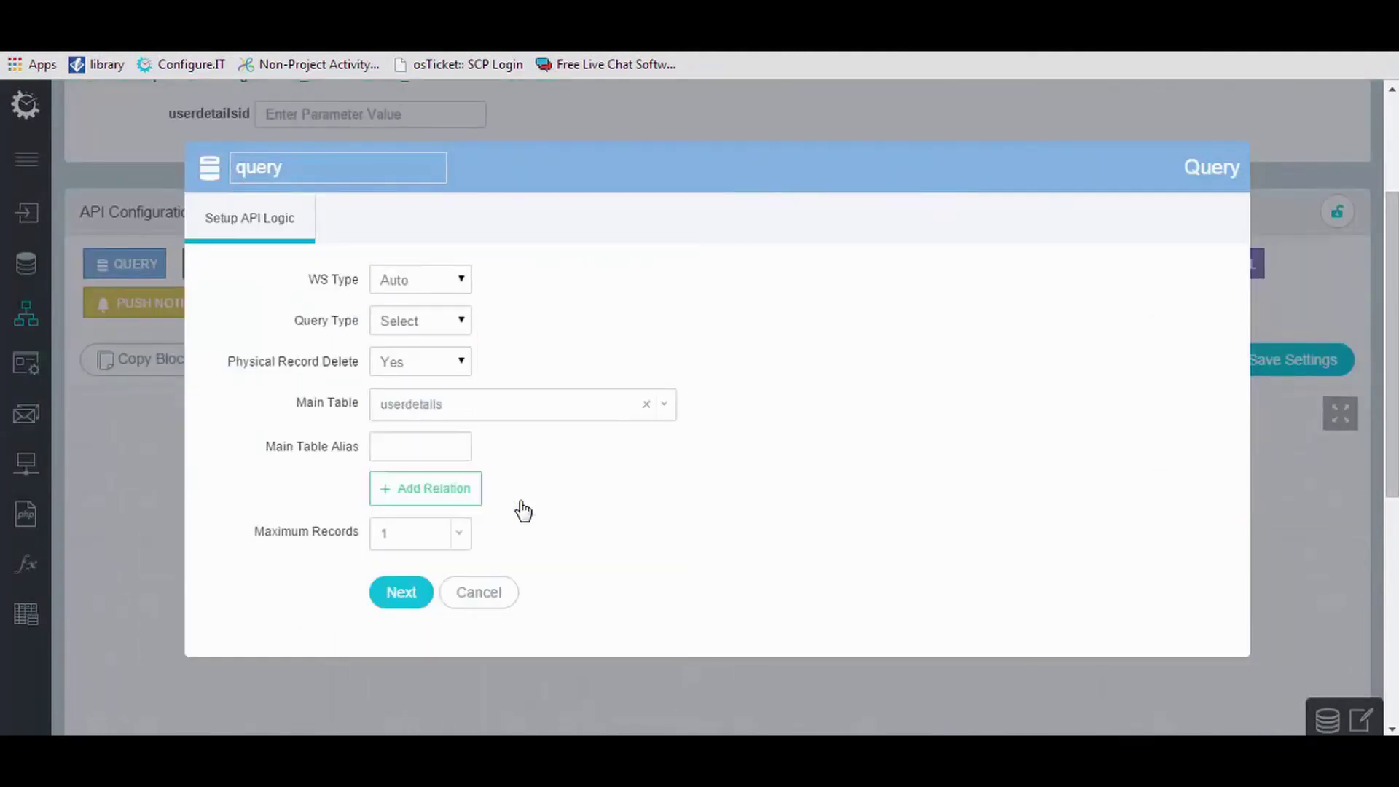
left_click(423, 601)
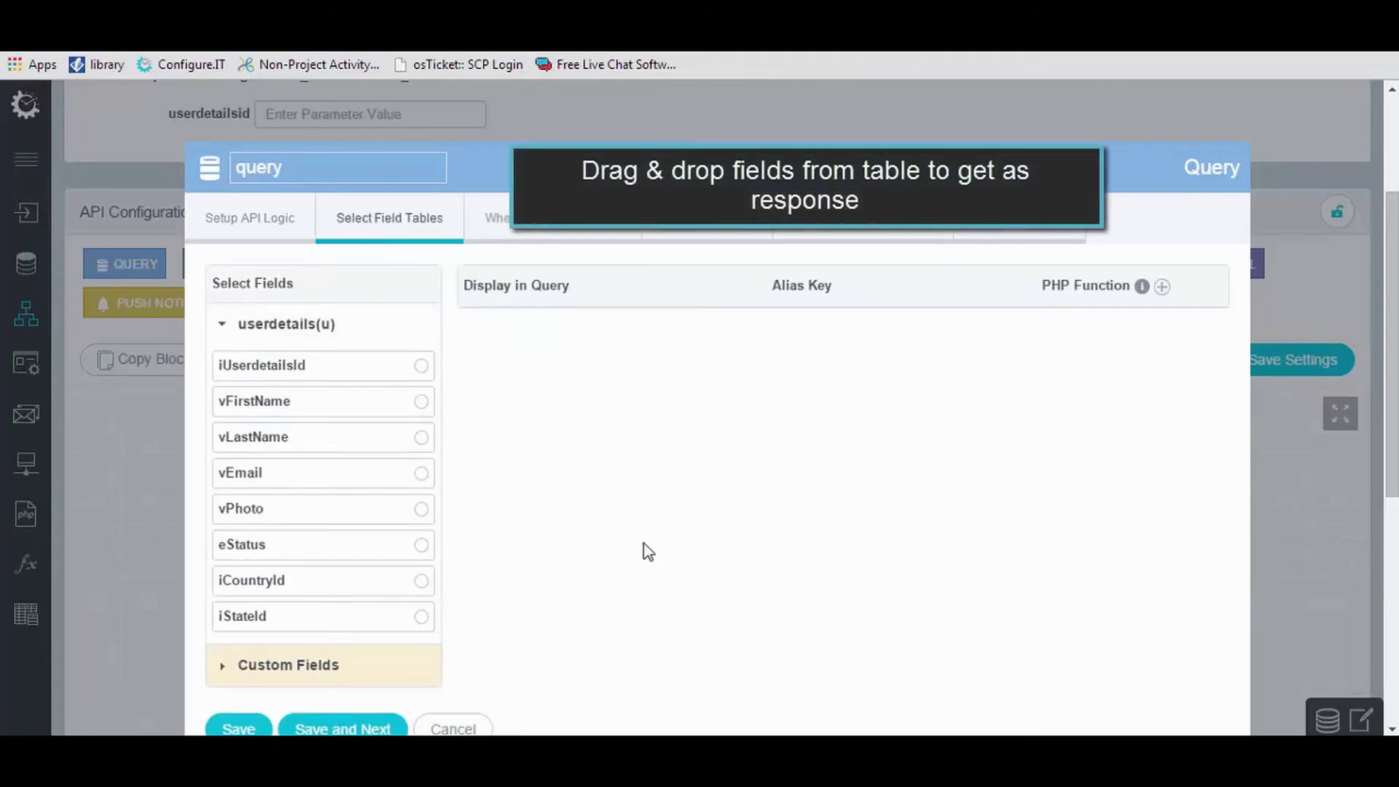
Select vFirstName, vLastName, vEmail, vPhoto and eStatus as response fields and save.
left_click(422, 403)
left_click(422, 438)
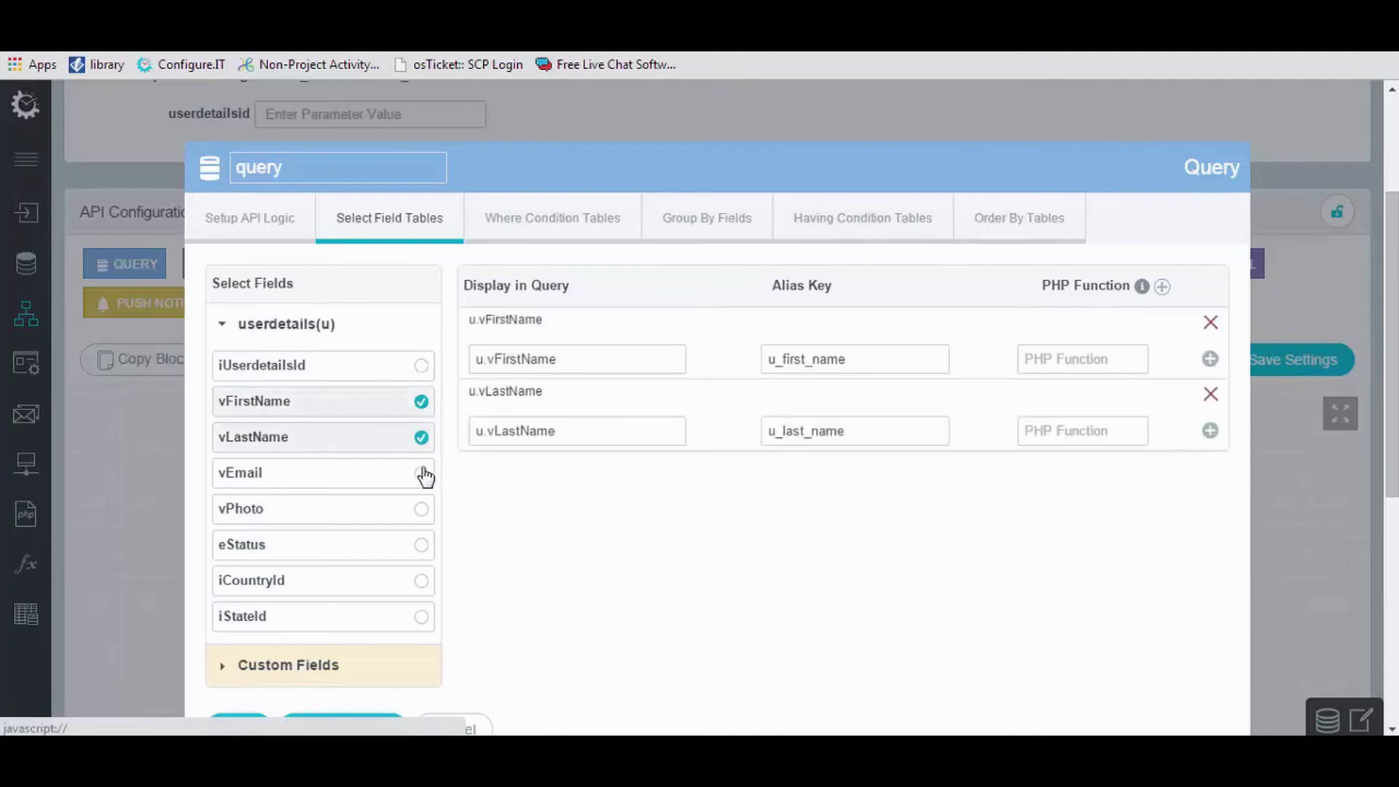
left_click(424, 475)
left_click(424, 518)
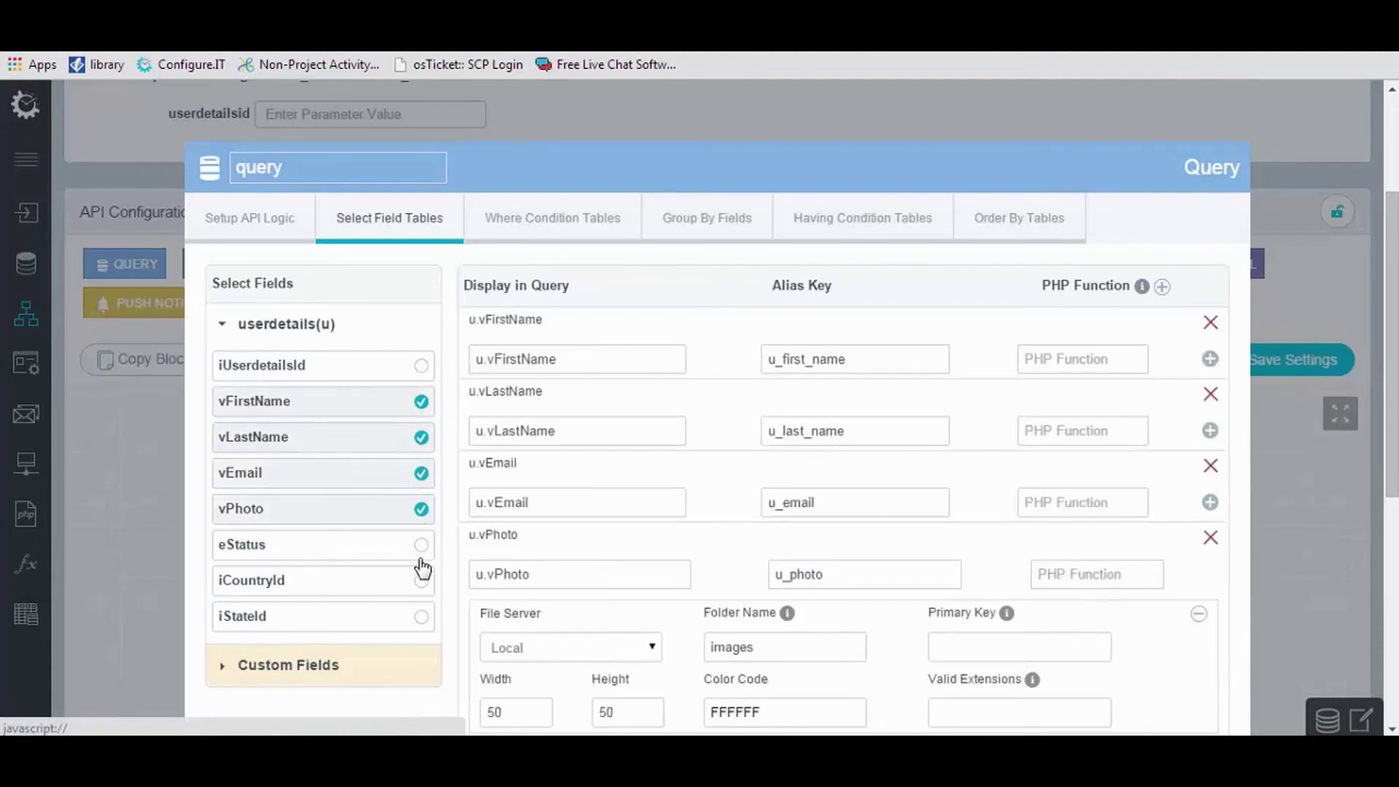
left_click(422, 546)
scroll(519, 544, "down", 3)
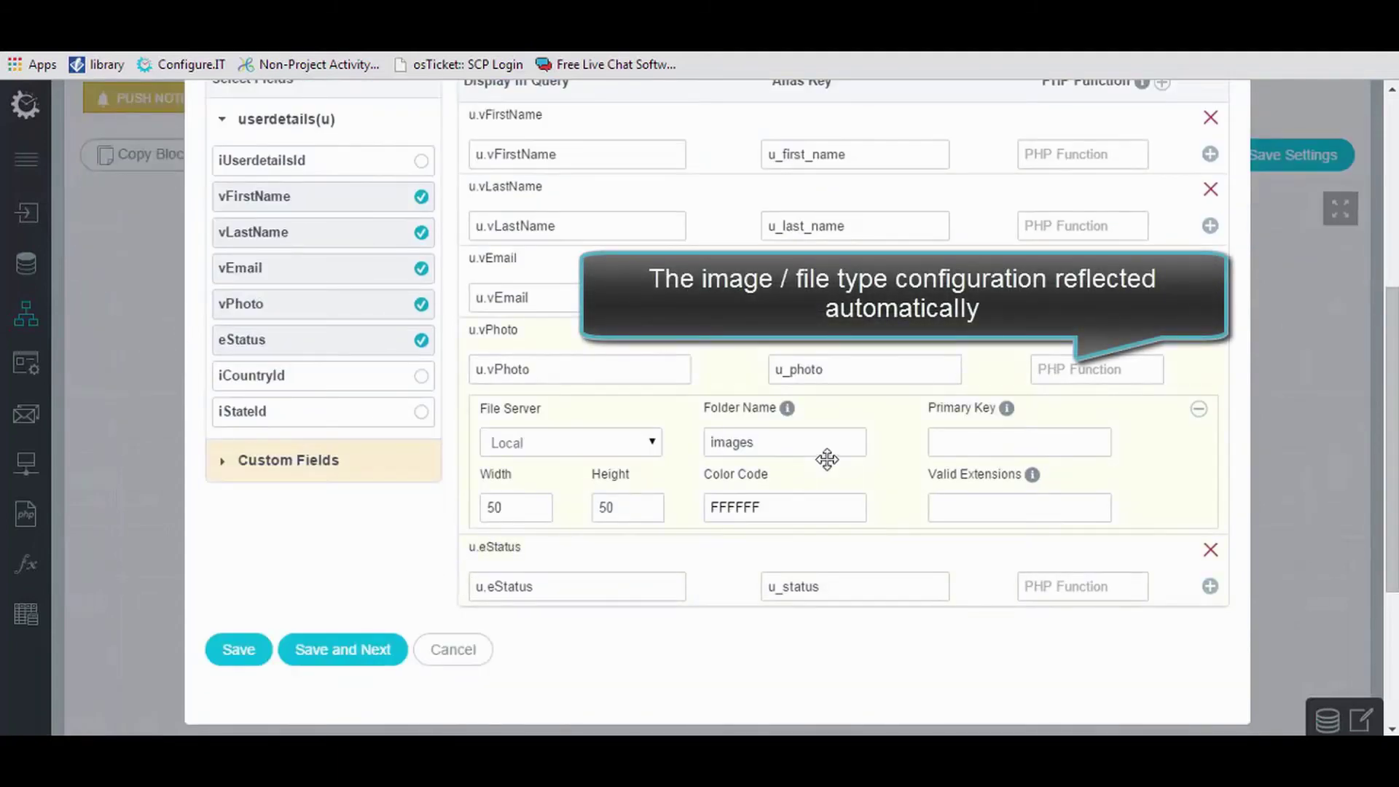
double_click(784, 450)
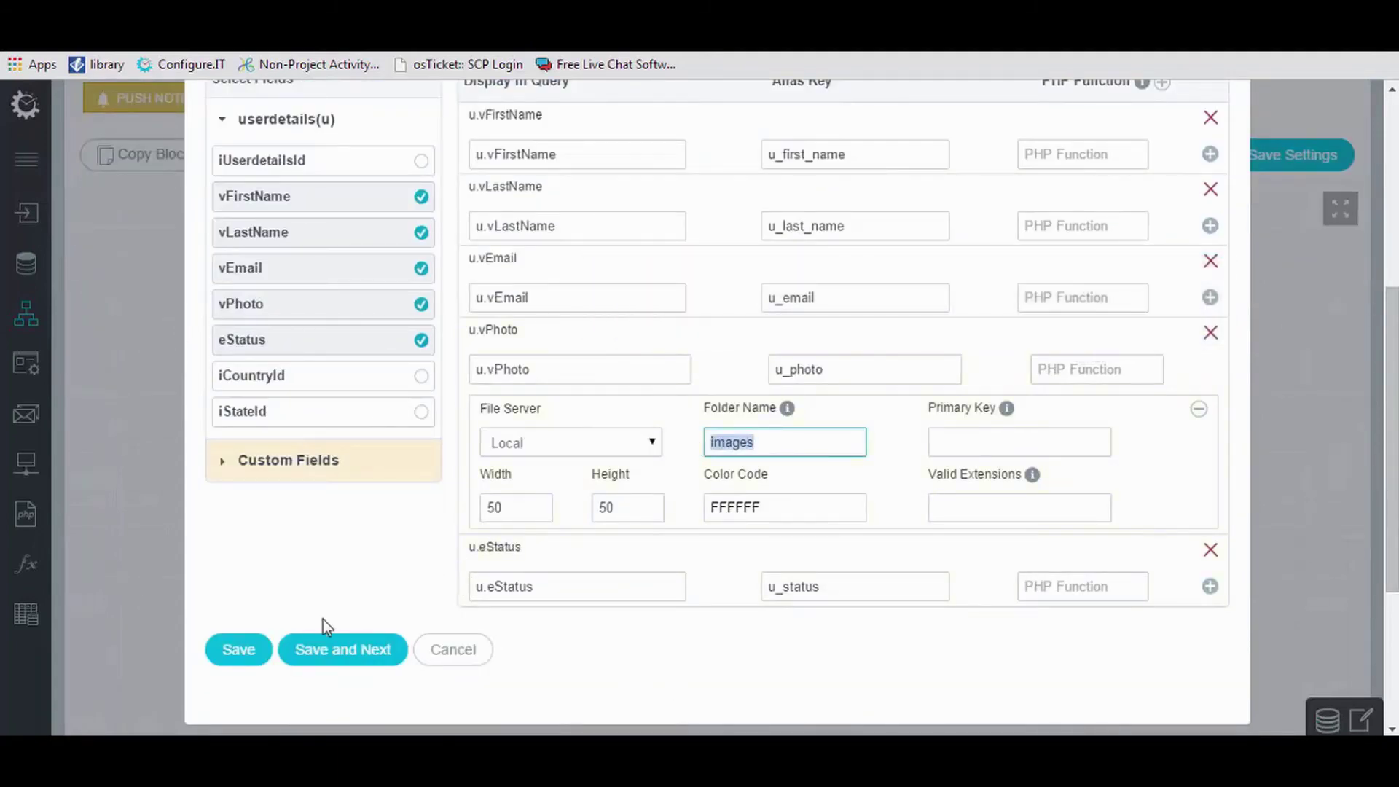
left_click(330, 669)
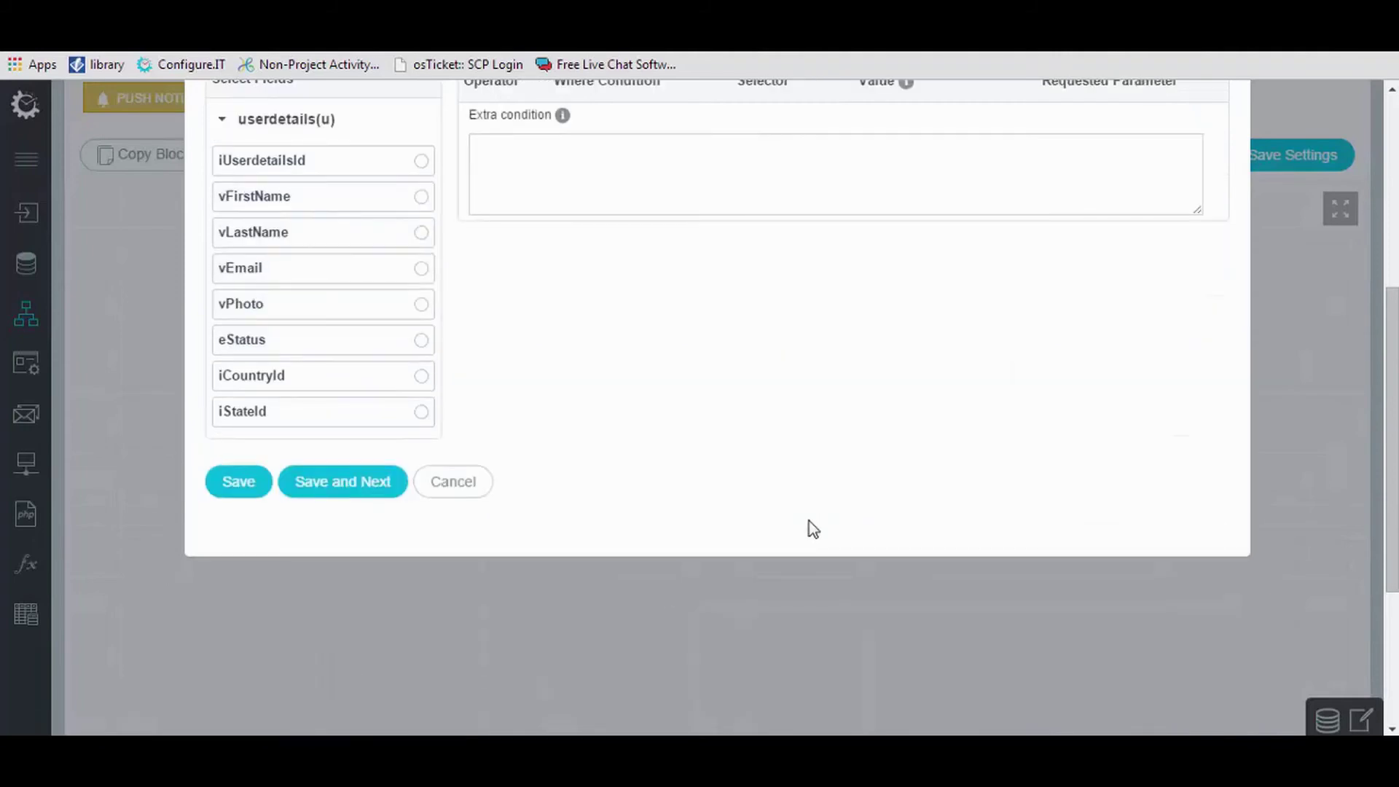
scroll(813, 529, "up", 3)
Filter the query where iUserdetailsId matches the userdetailsid parameter.
left_click(422, 366)
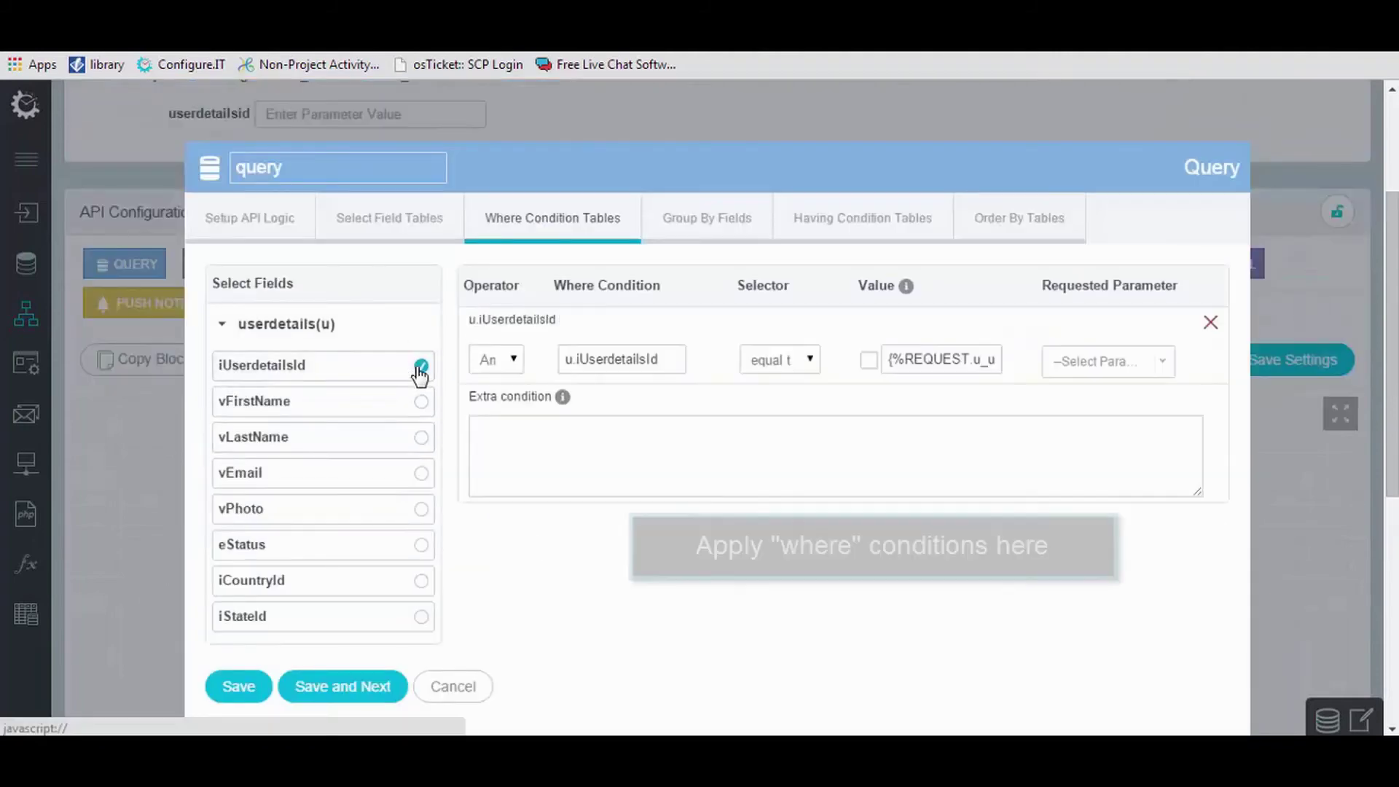
left_click(1119, 362)
left_click(1123, 456)
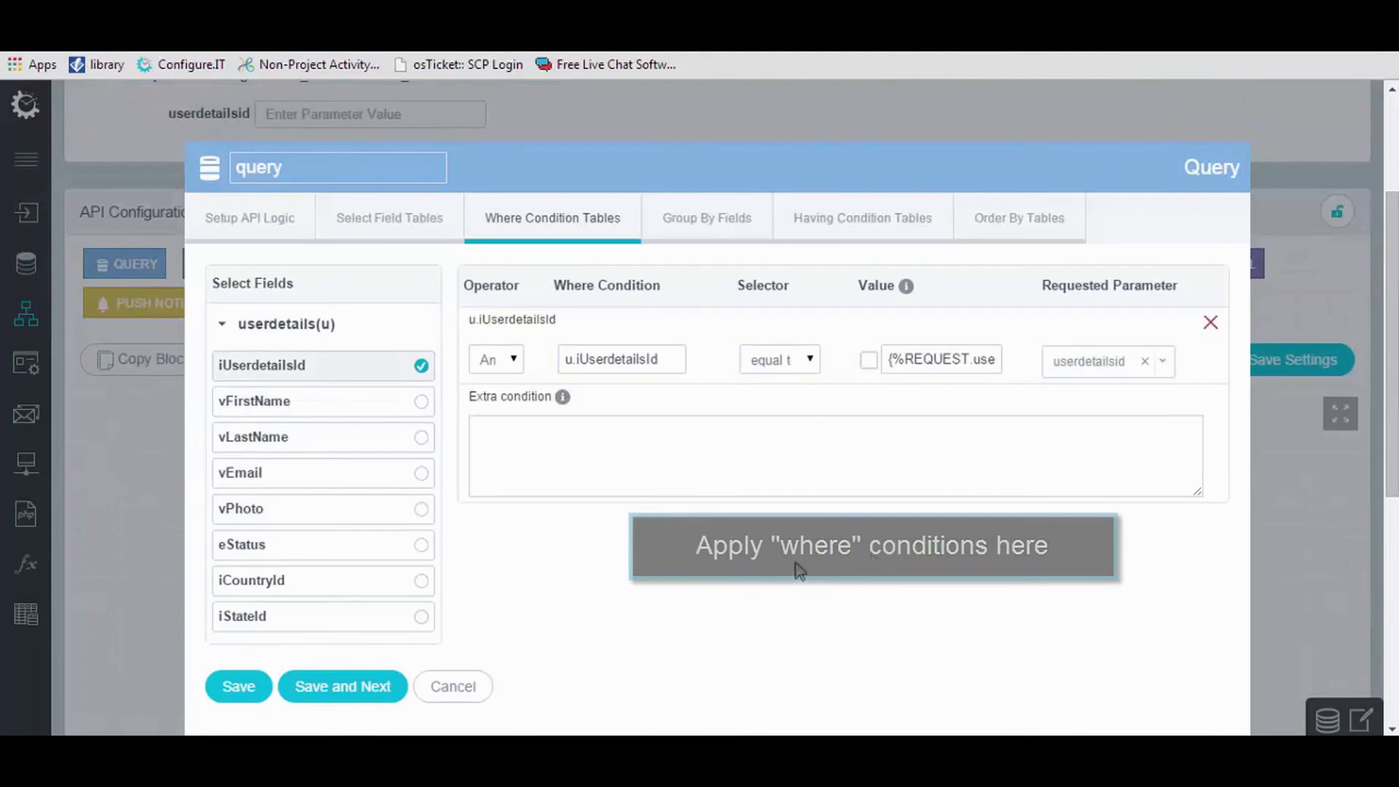
scroll(536, 430, "down", 3)
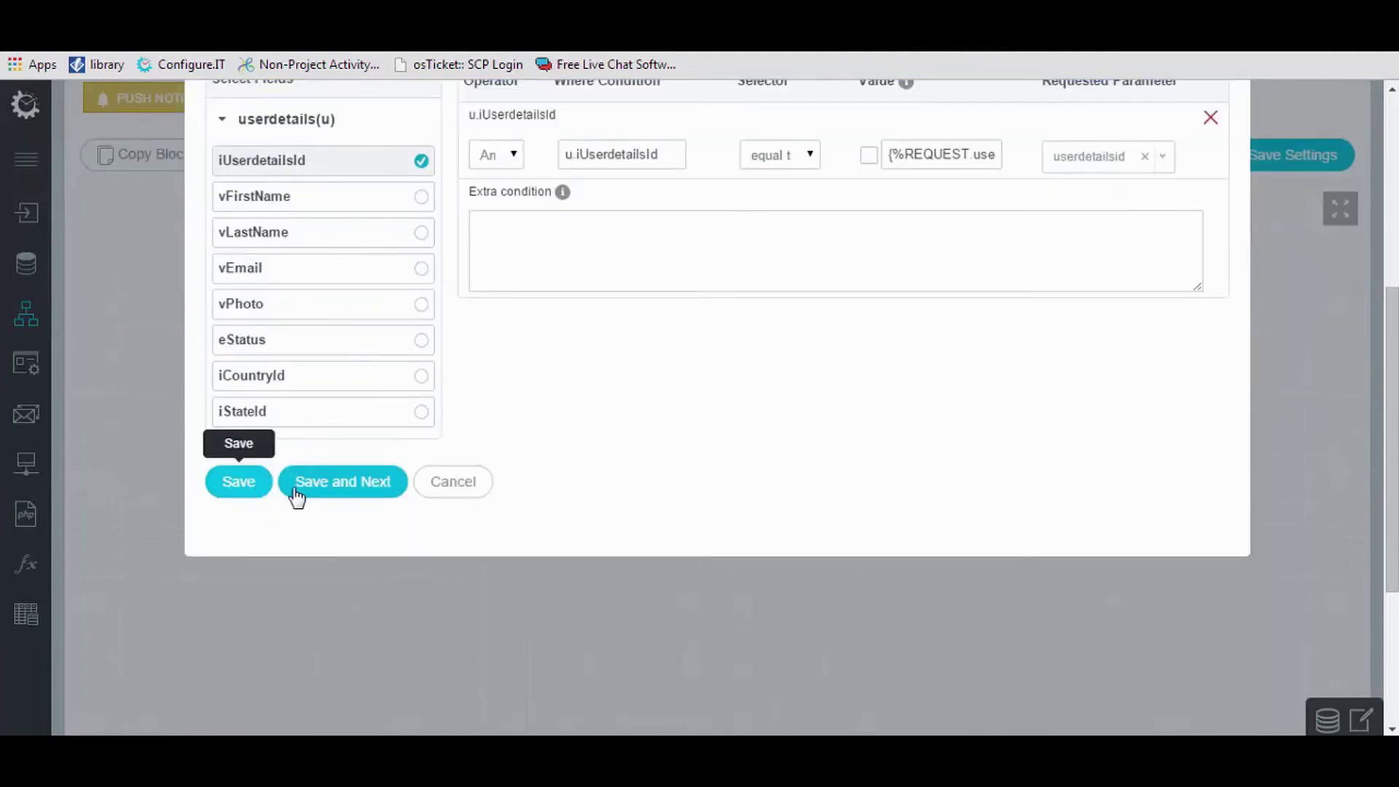
left_click(341, 489)
Leave grouping, having and ordering empty and save the query settings.
scroll(732, 483, "up", 3)
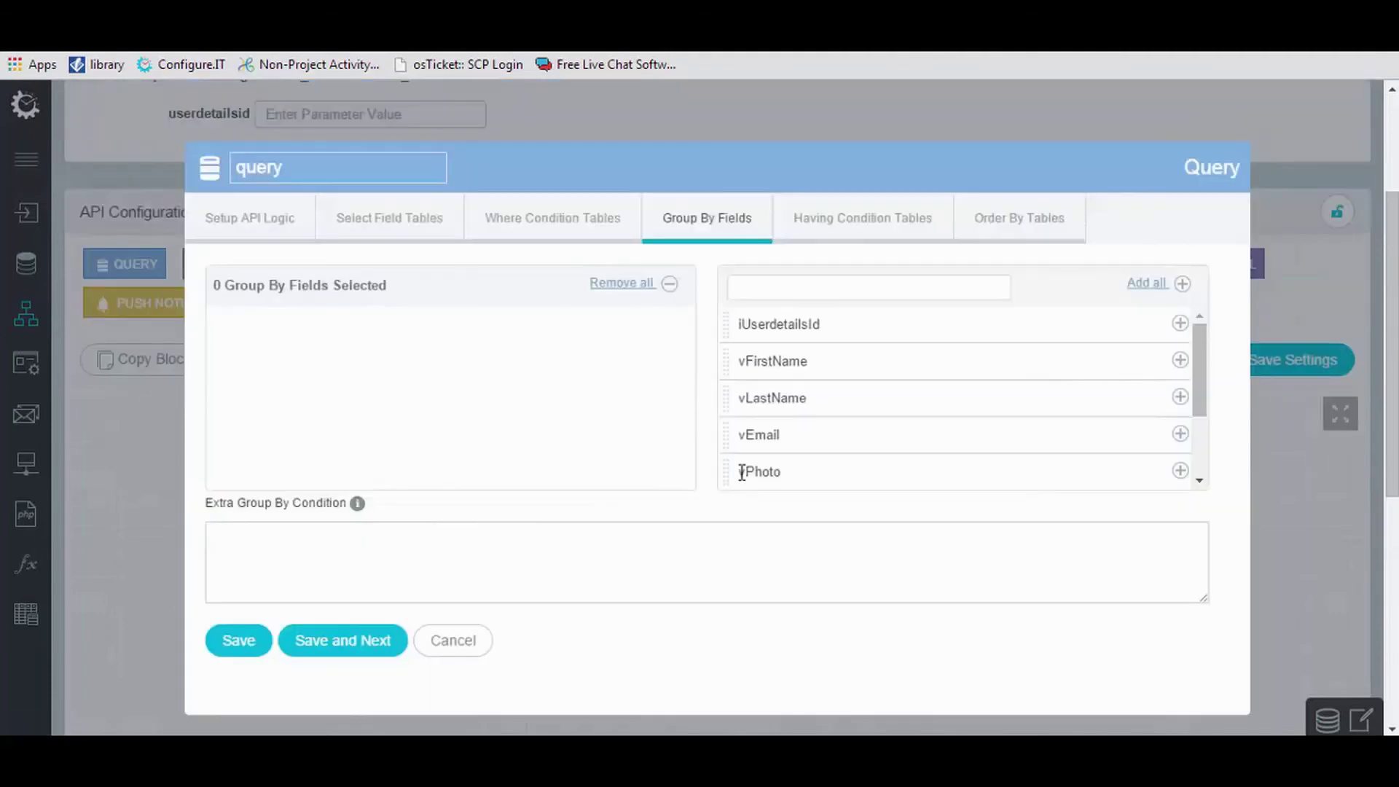
left_click(390, 631)
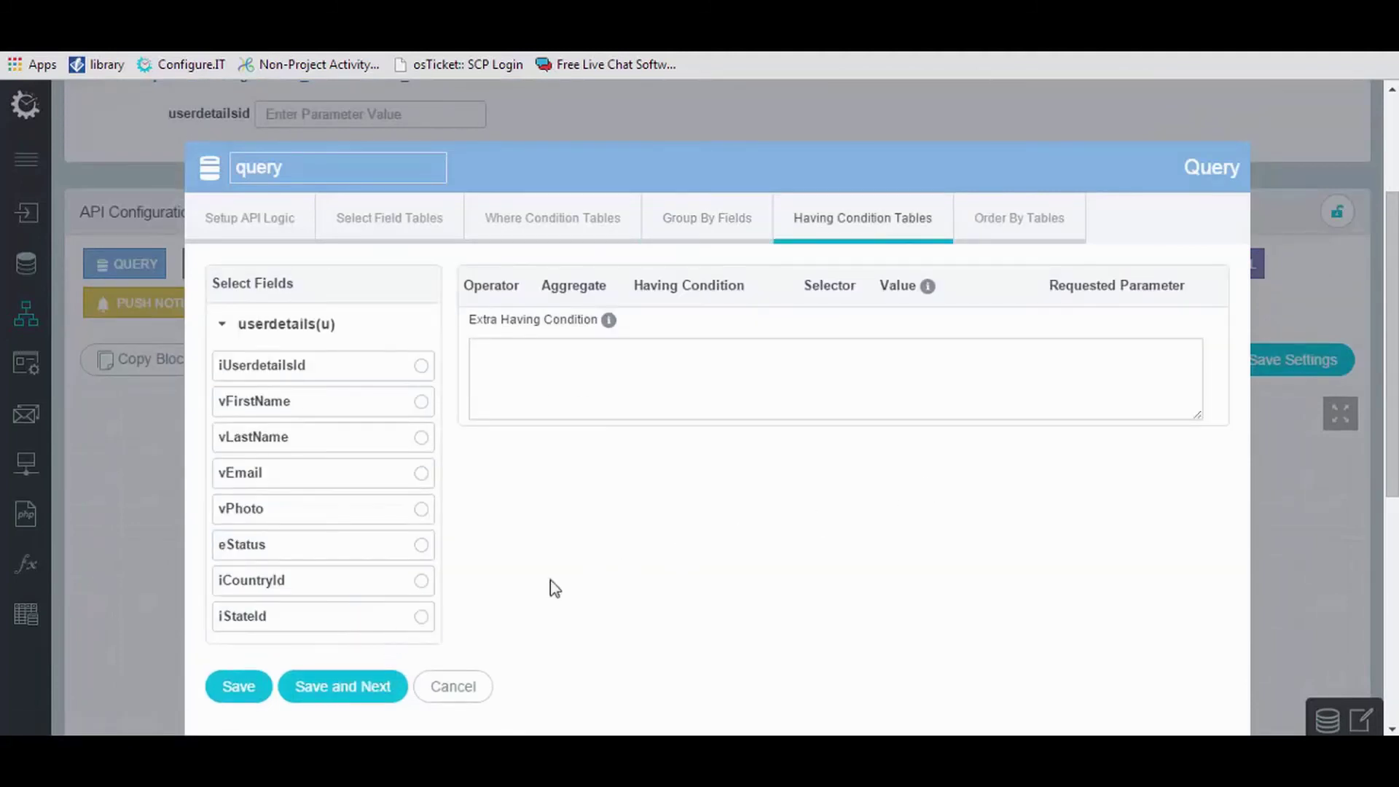
left_click(306, 681)
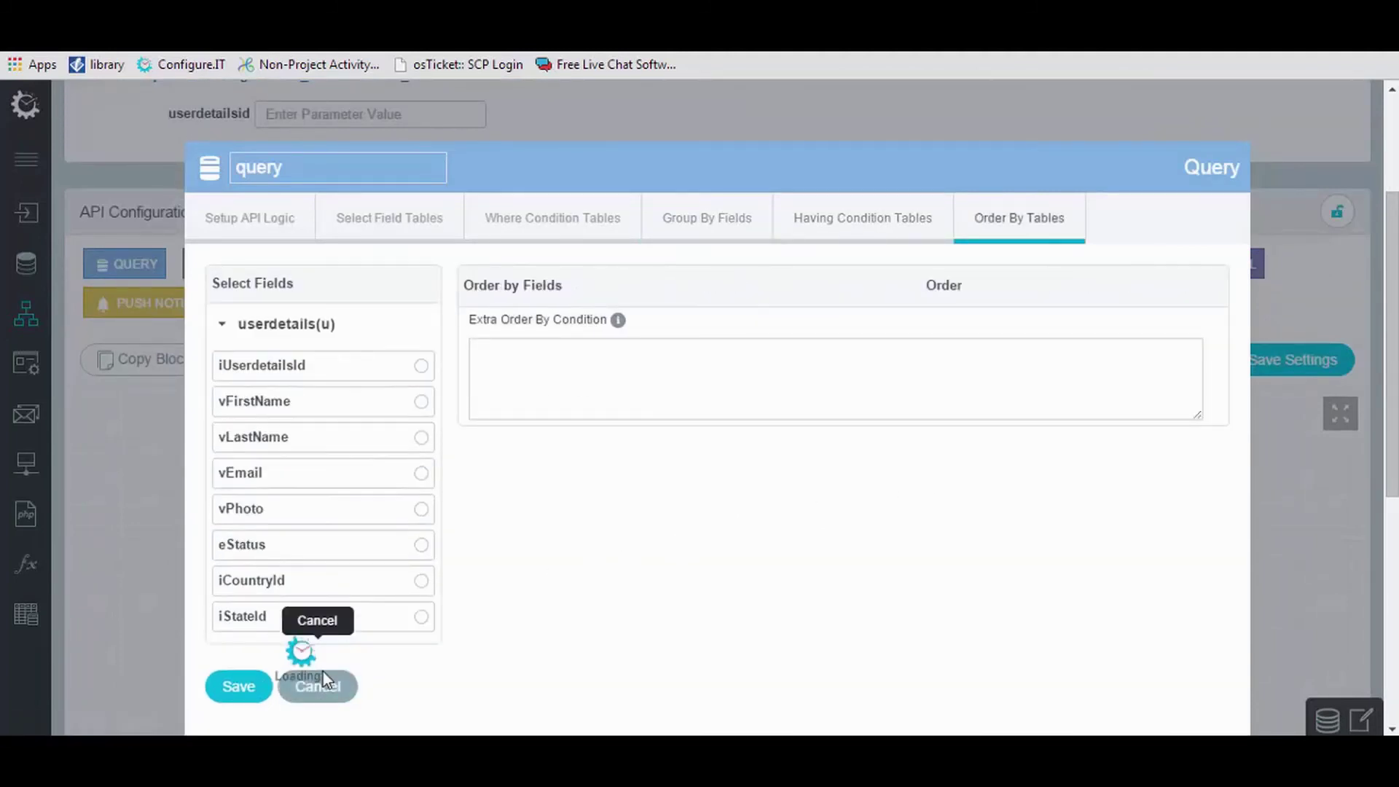
left_click(226, 689)
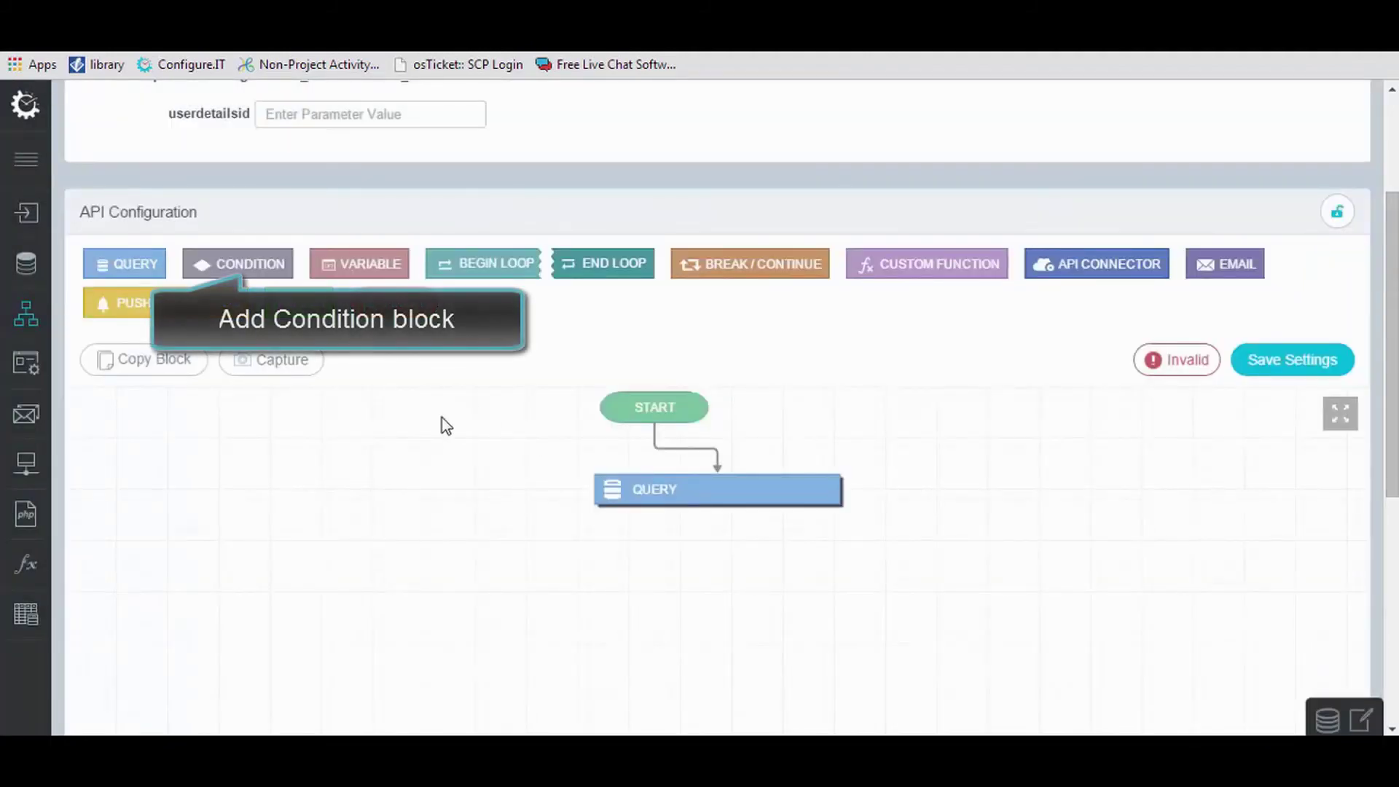
Add a condition block with Operand 1 set to Flow > query, operator equals, compared to Success.
left_click(252, 263)
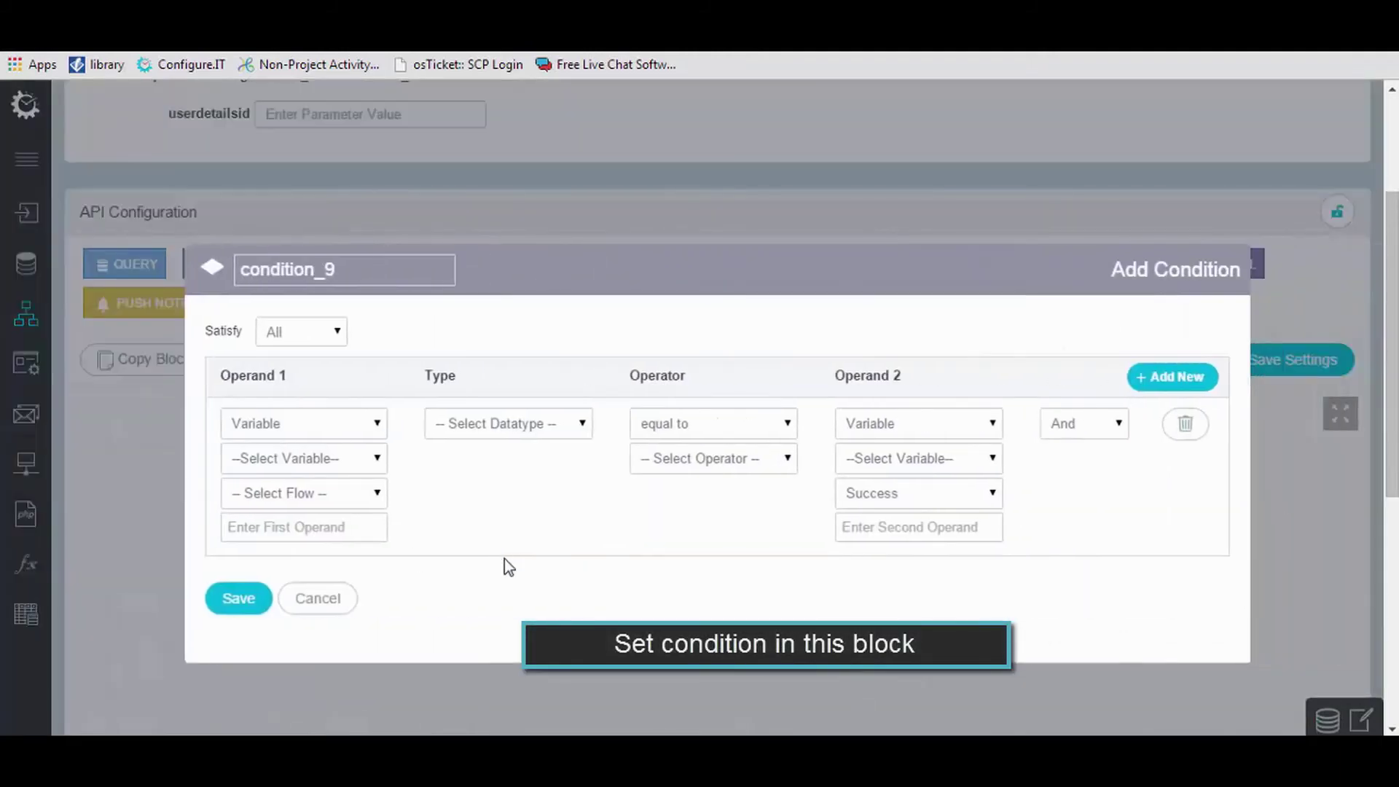
left_click(335, 435)
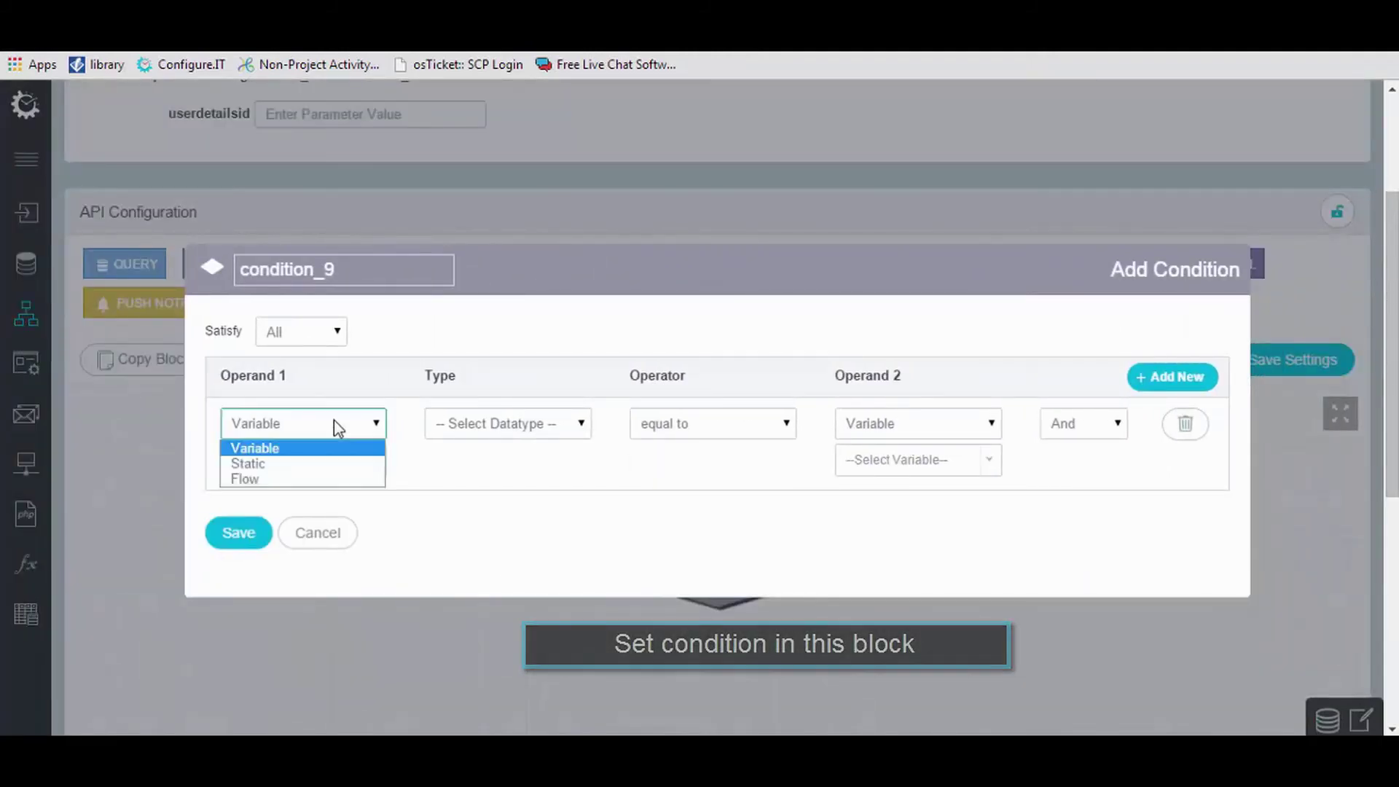
left_click(323, 479)
left_click(324, 473)
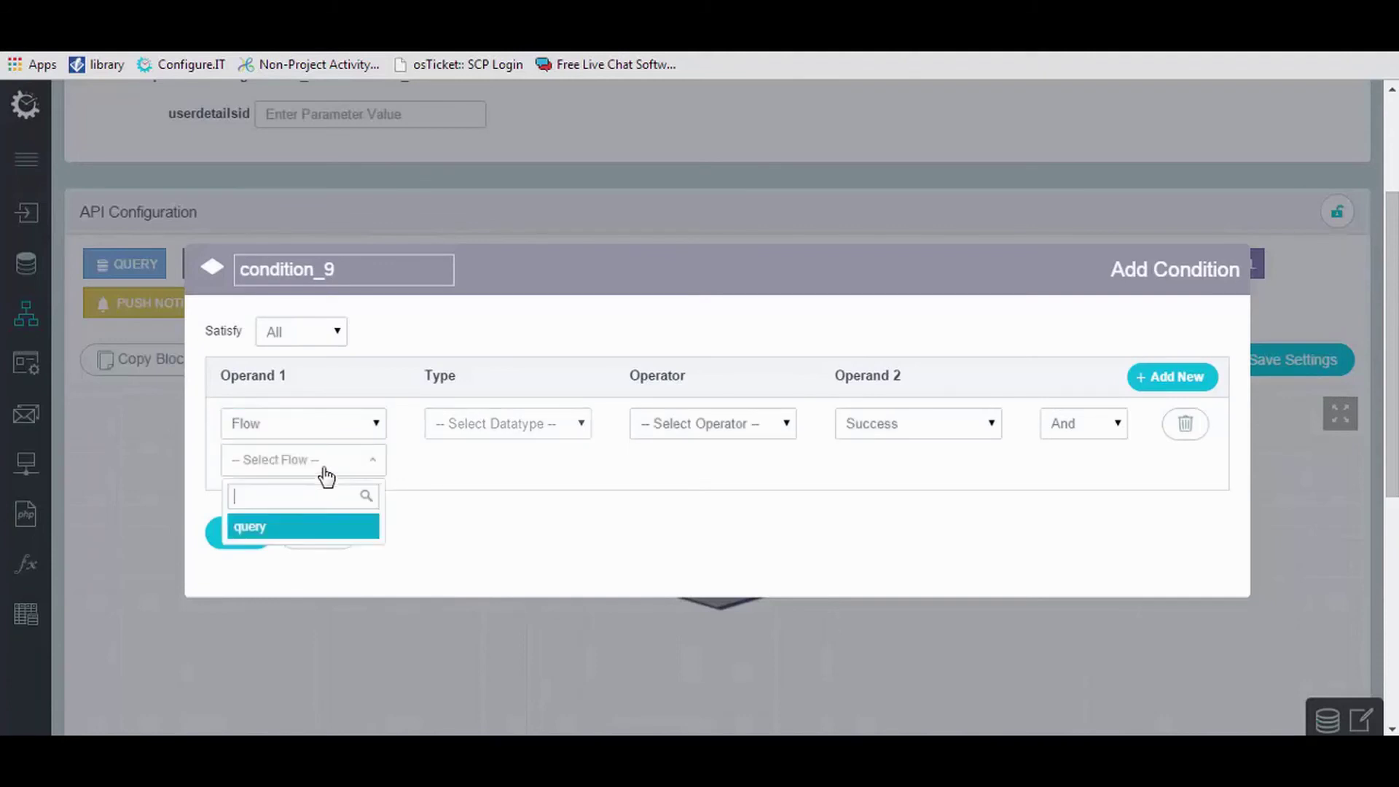
left_click(319, 528)
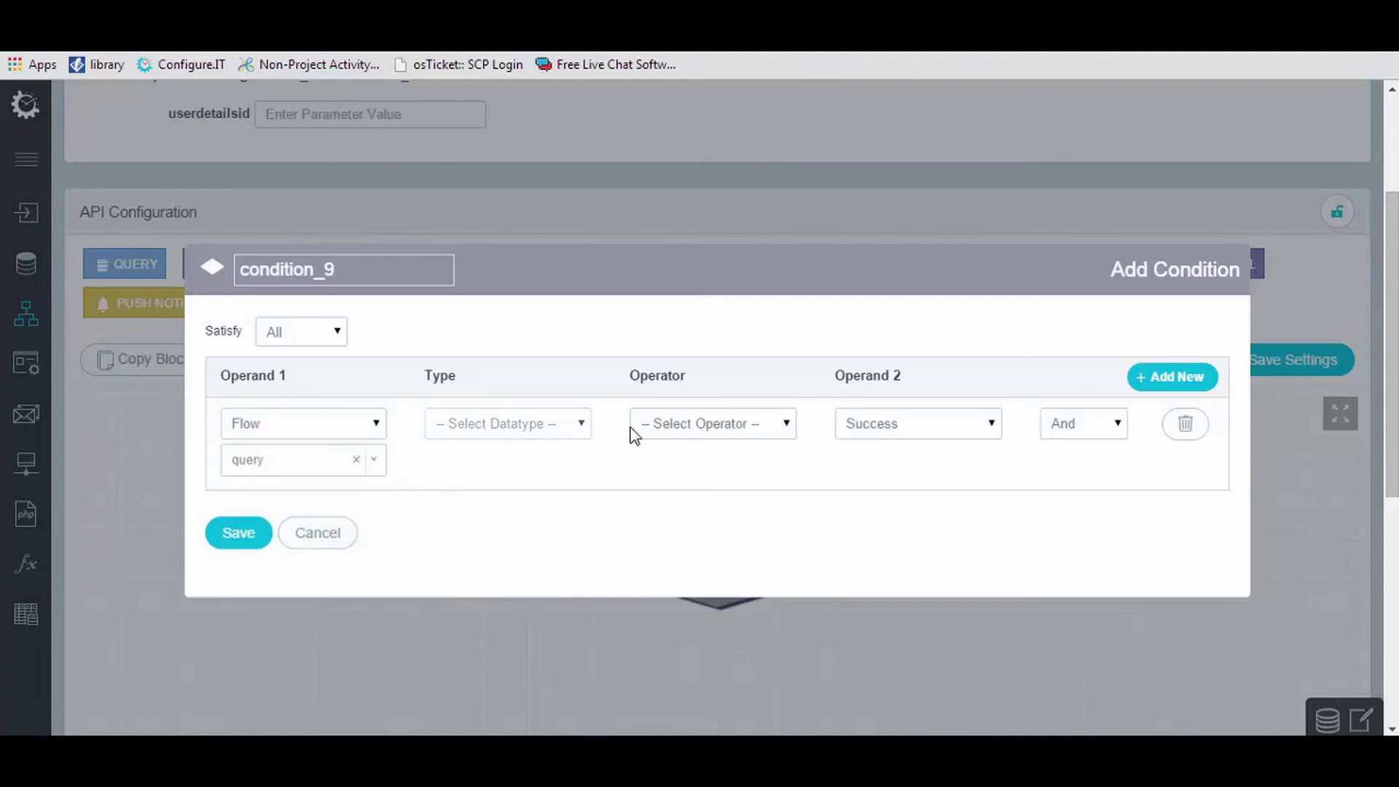
left_click(685, 430)
left_click(689, 462)
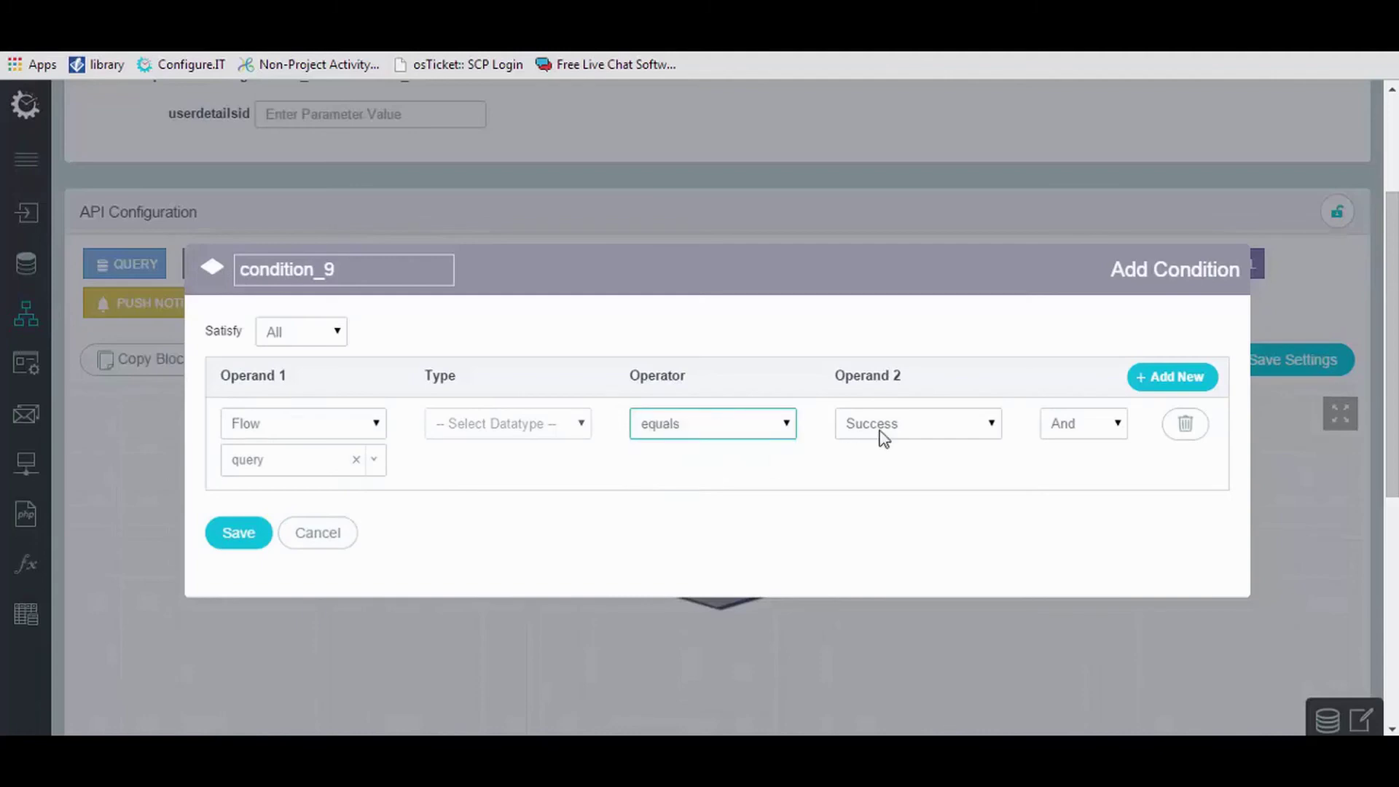
left_click(240, 530)
scroll(377, 605, "down", 3)
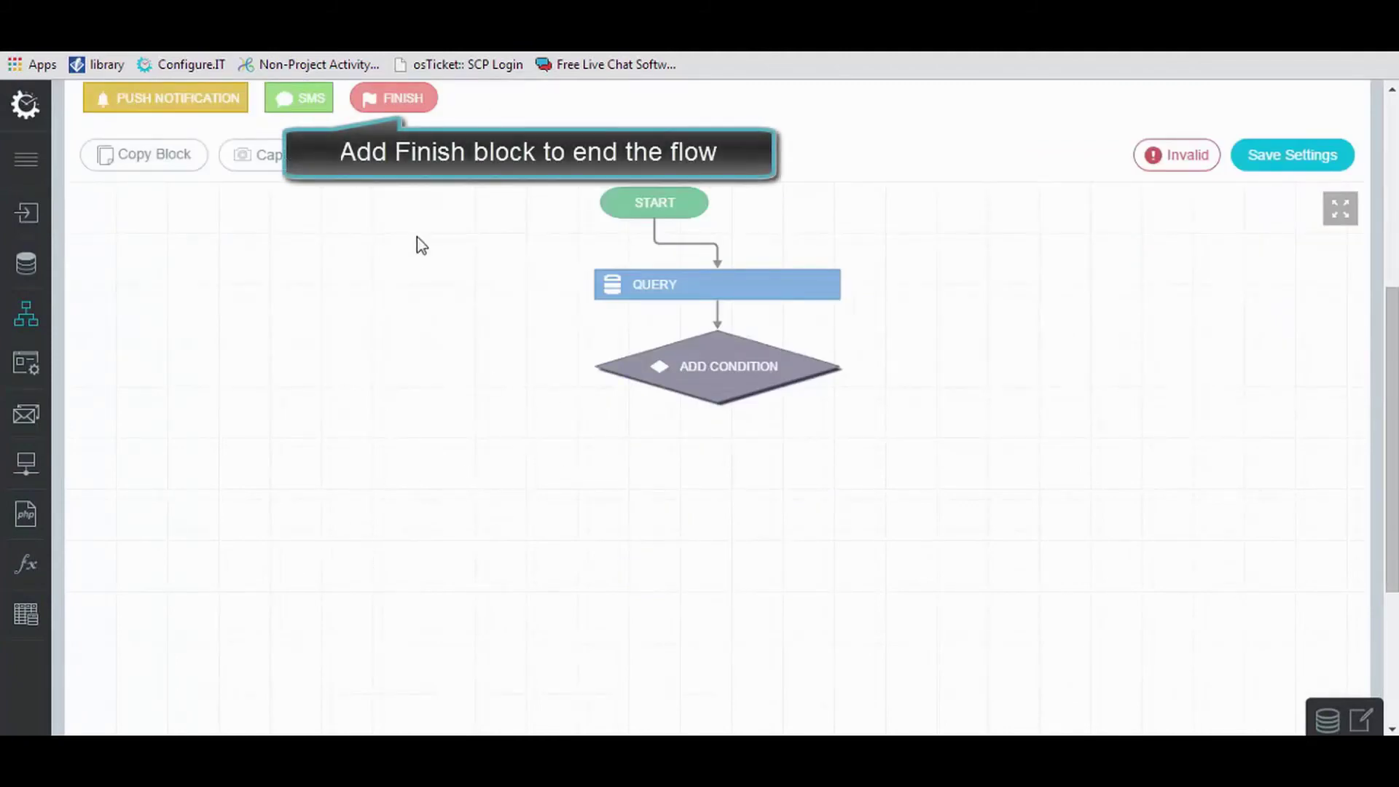
Add a Yes-branch finish block with message 'Data found successfully..!!' and save it.
left_click(413, 106)
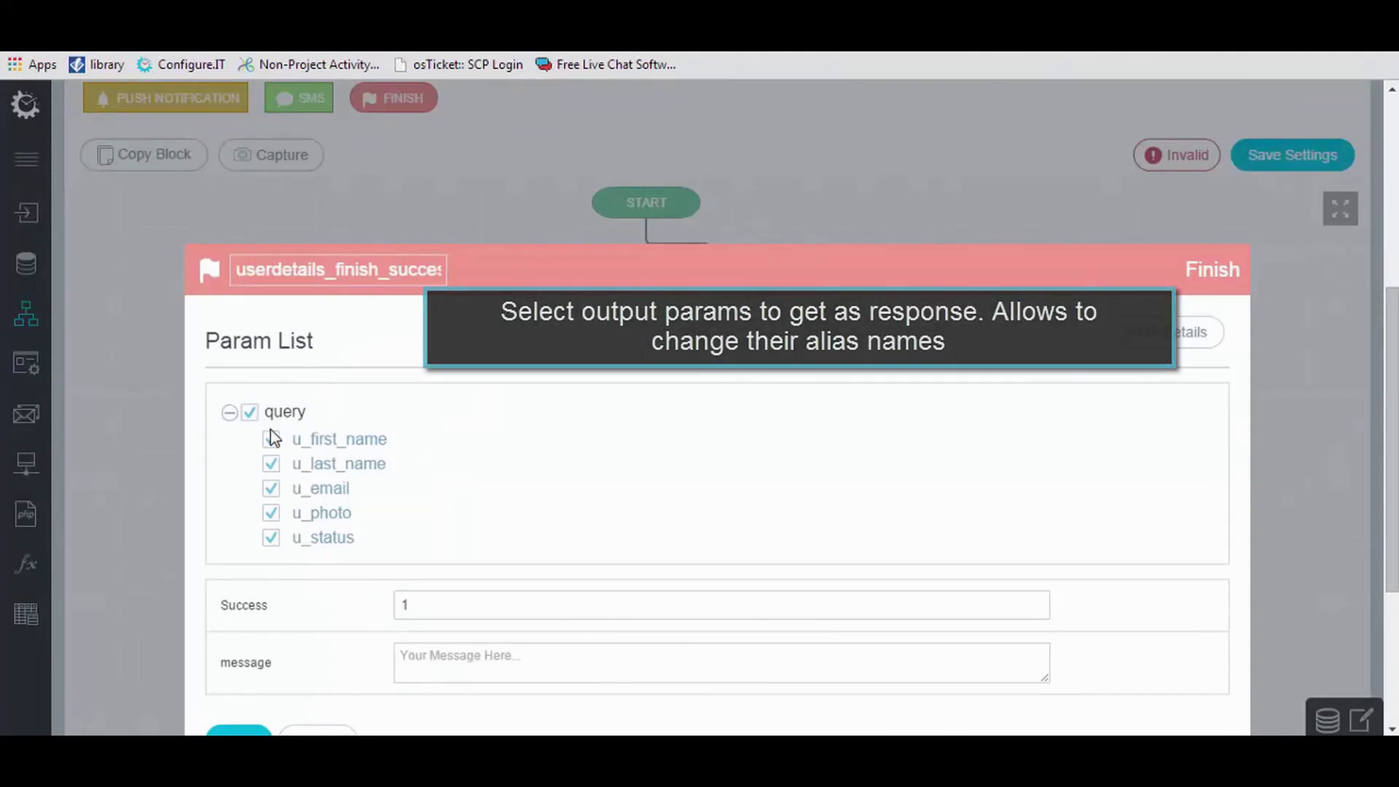
scroll(472, 516, "down", 1)
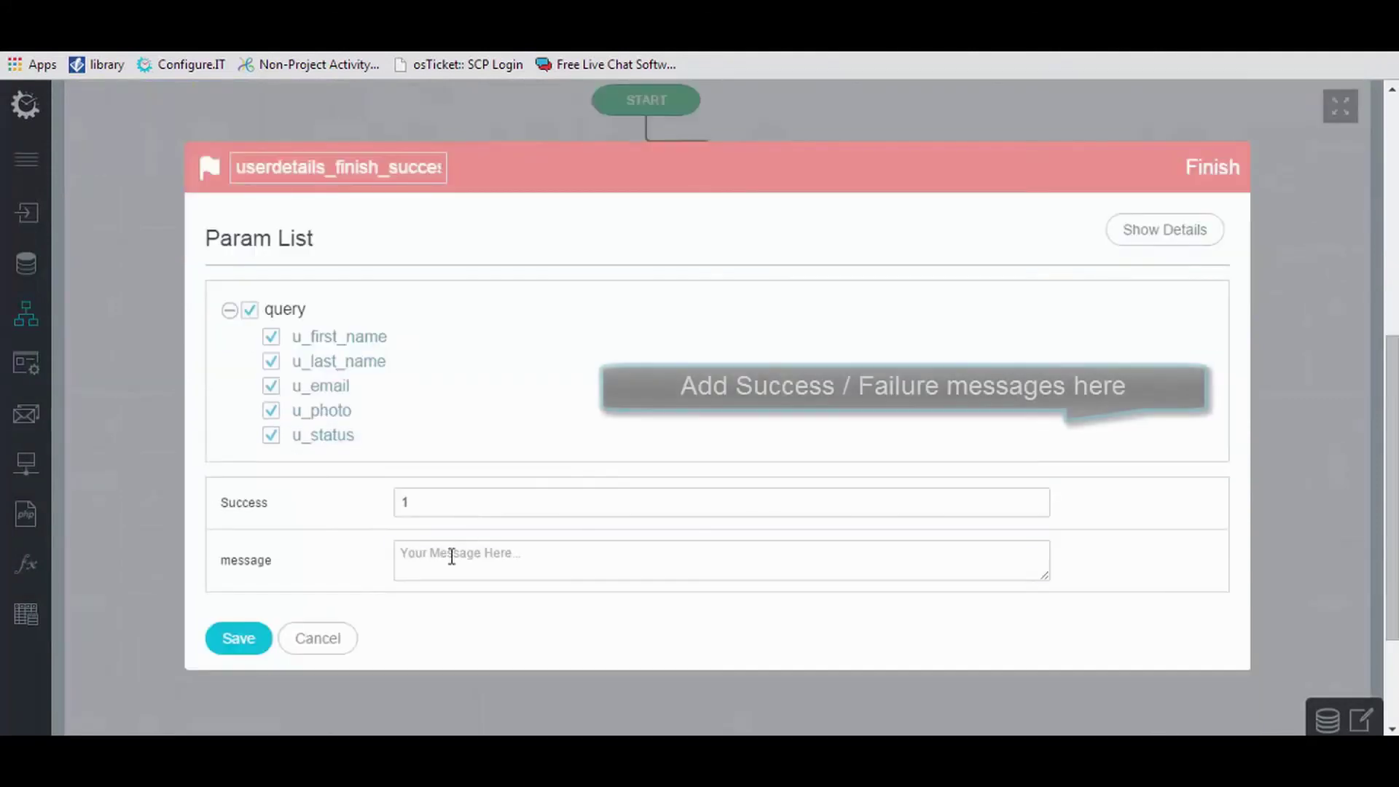
left_click(451, 556)
type("Data found successfully..!!")
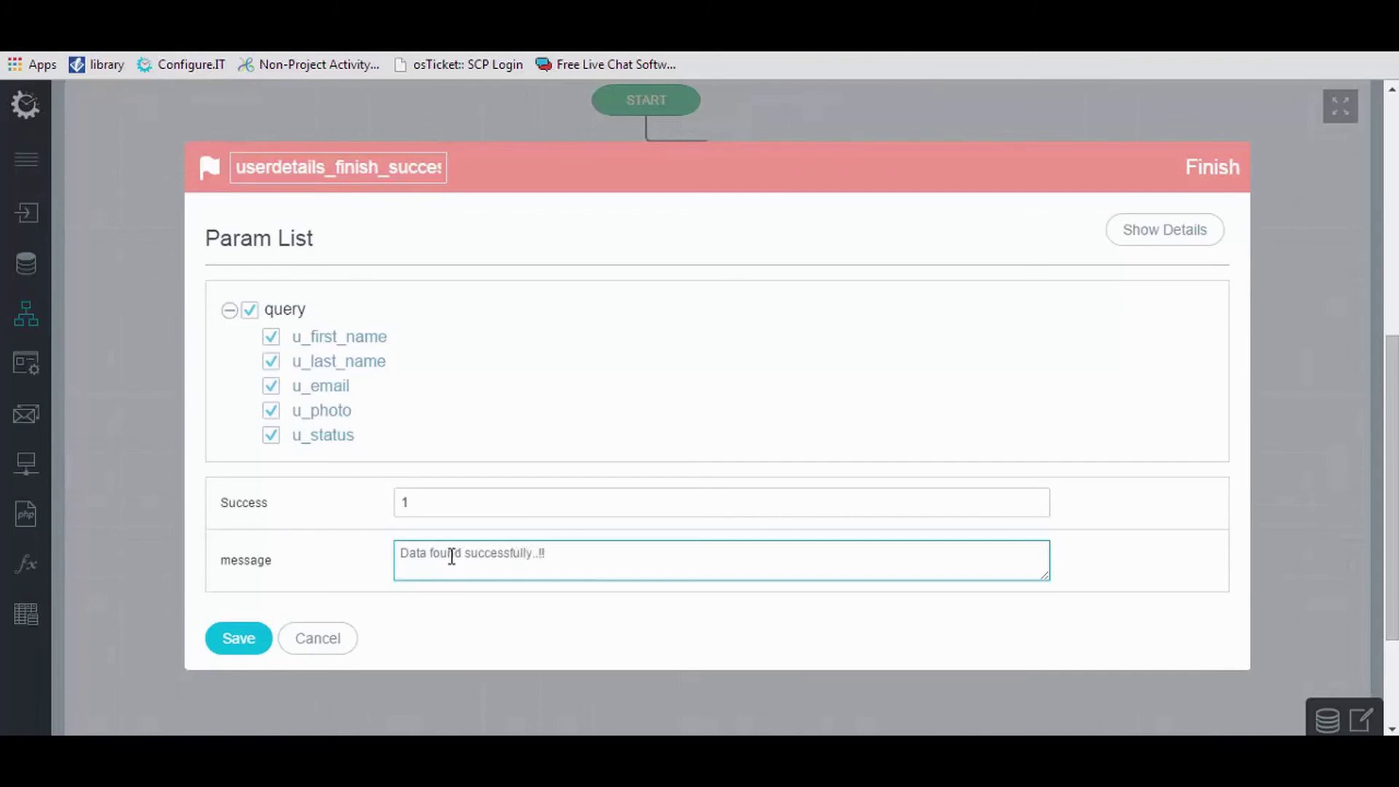
left_click(254, 627)
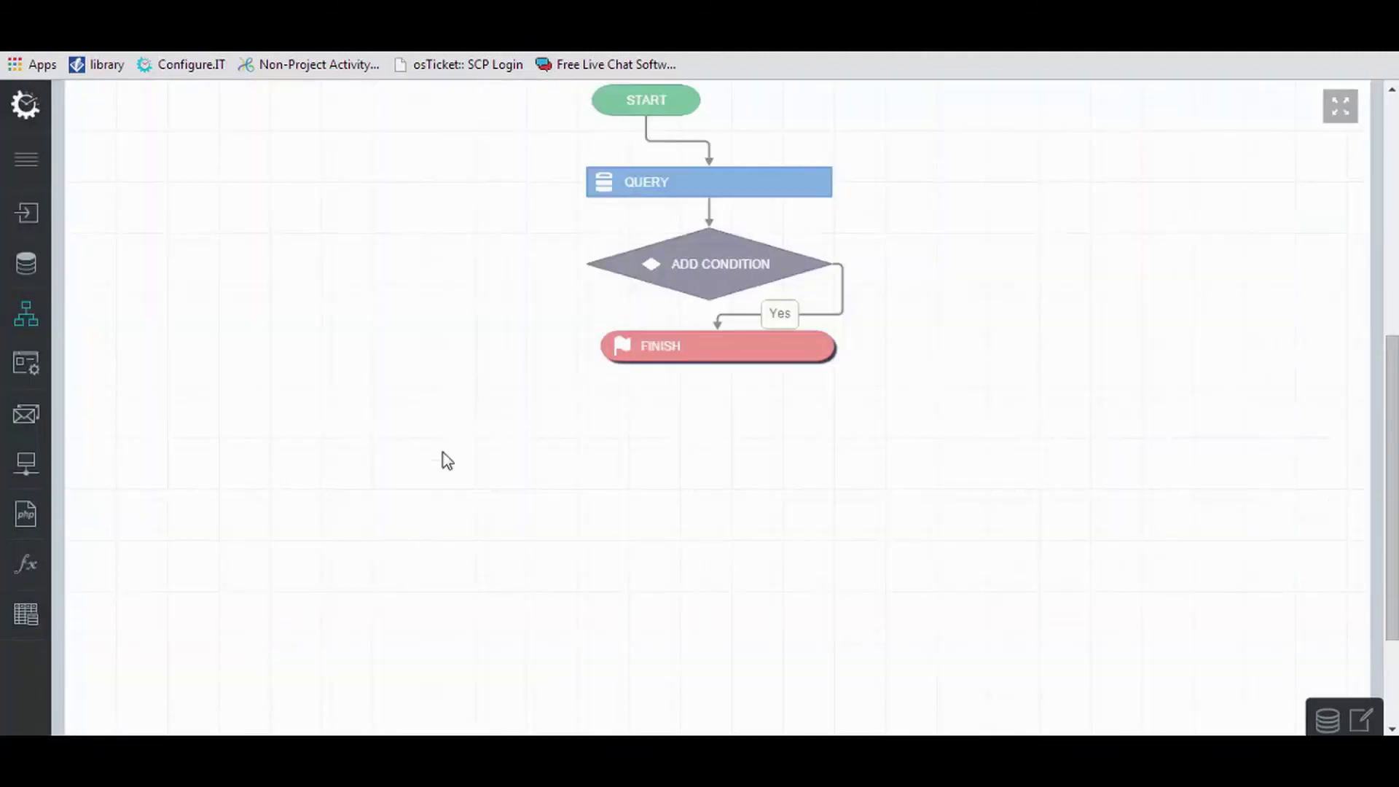
Insert a finish block on the condition's No branch.
right_click(635, 257)
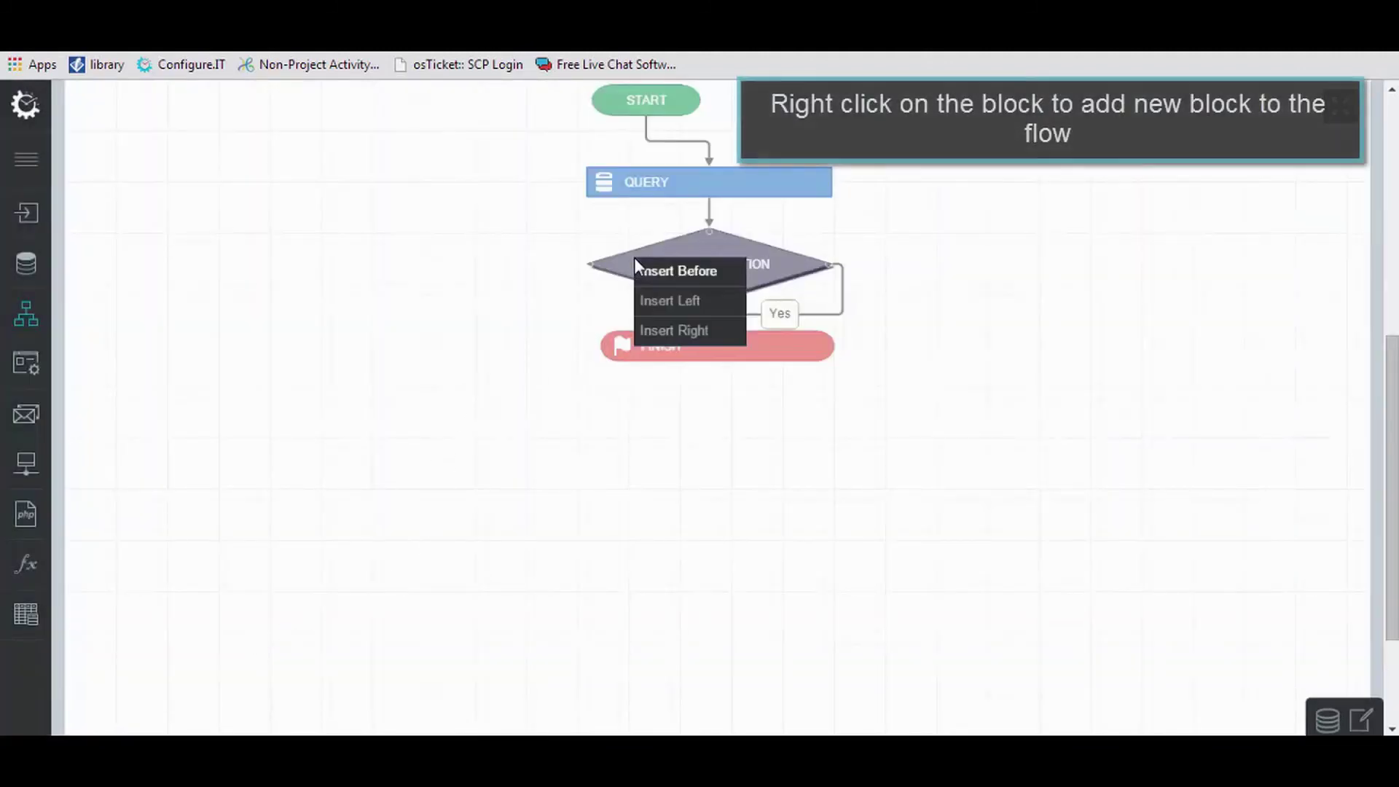
mouse_move(652, 303)
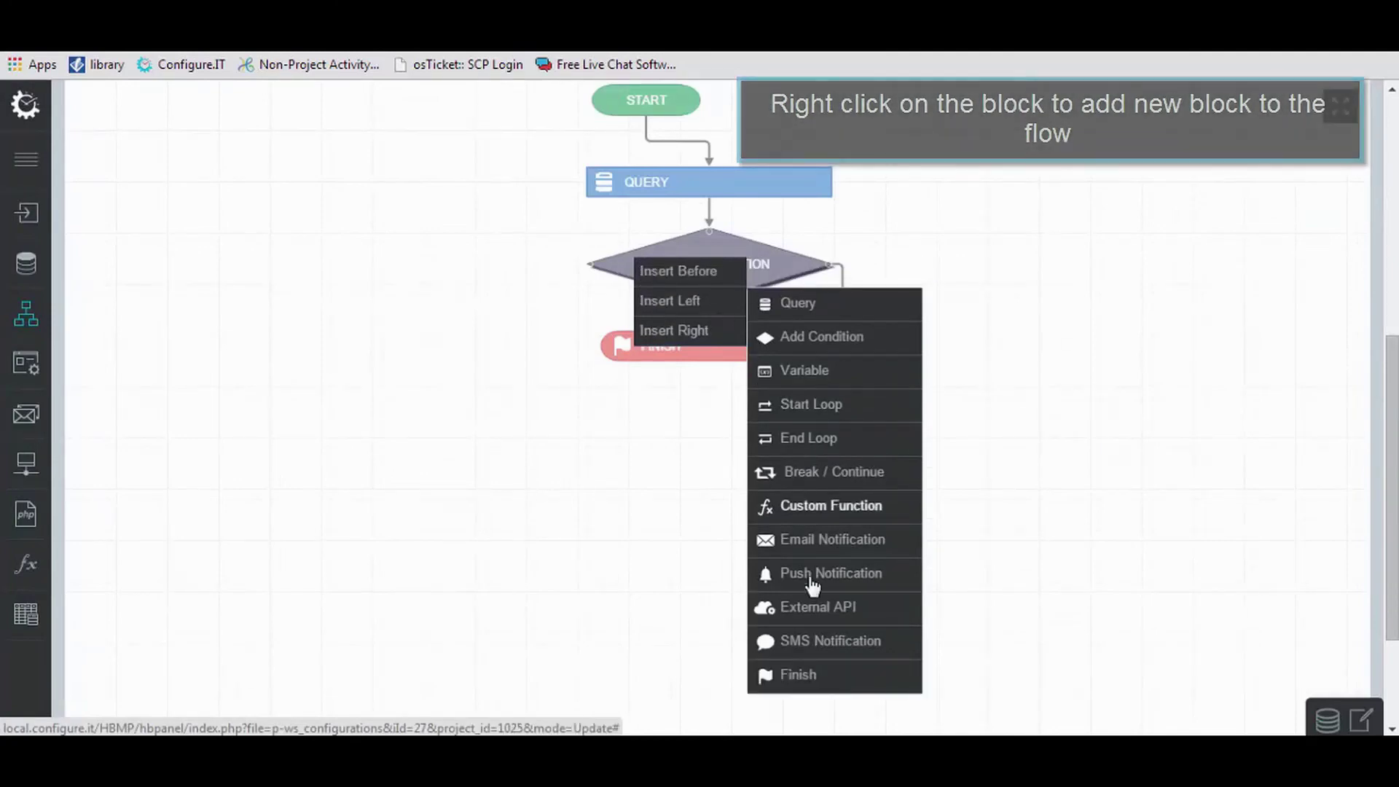
left_click(802, 675)
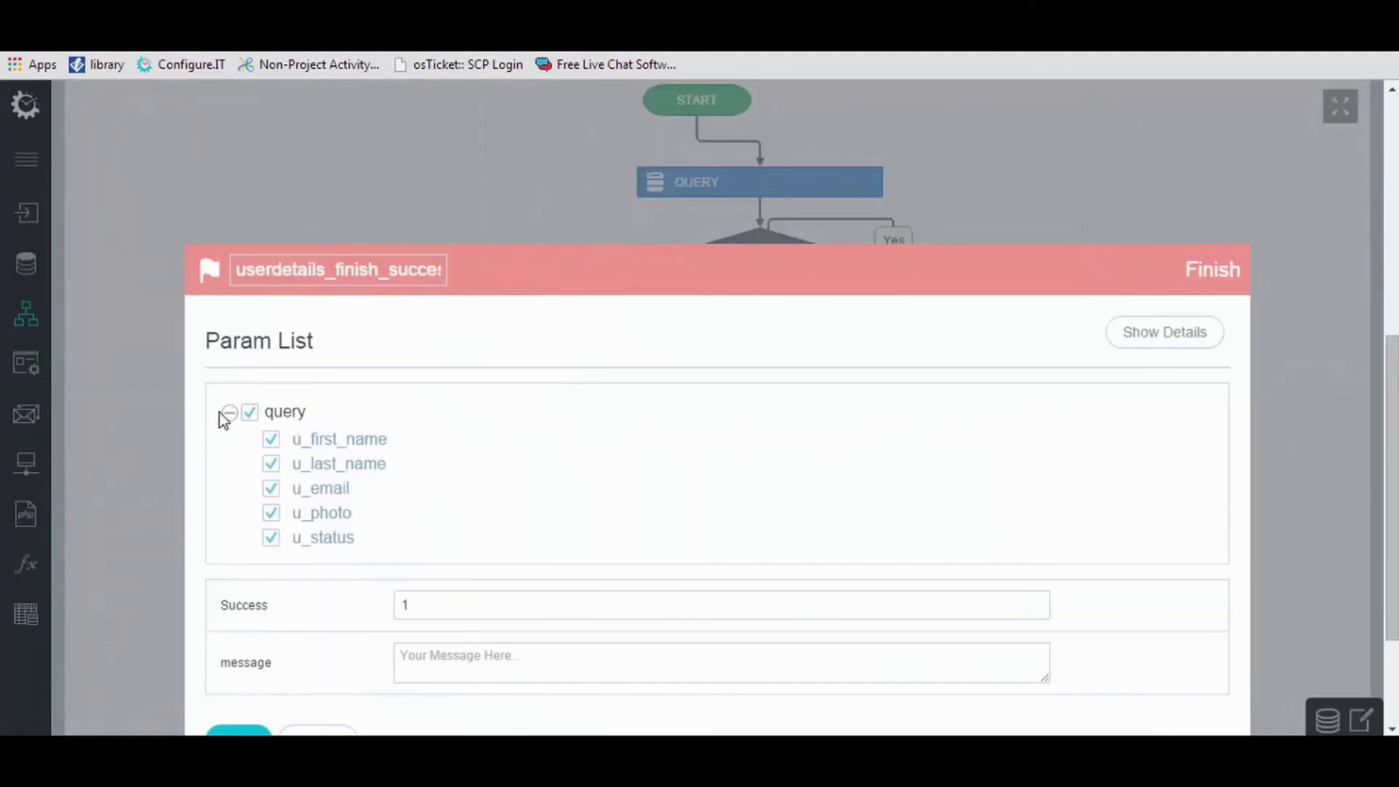
Uncheck all query fields, set Success to 0, save, and spread the two finish blocks apart.
left_click(255, 415)
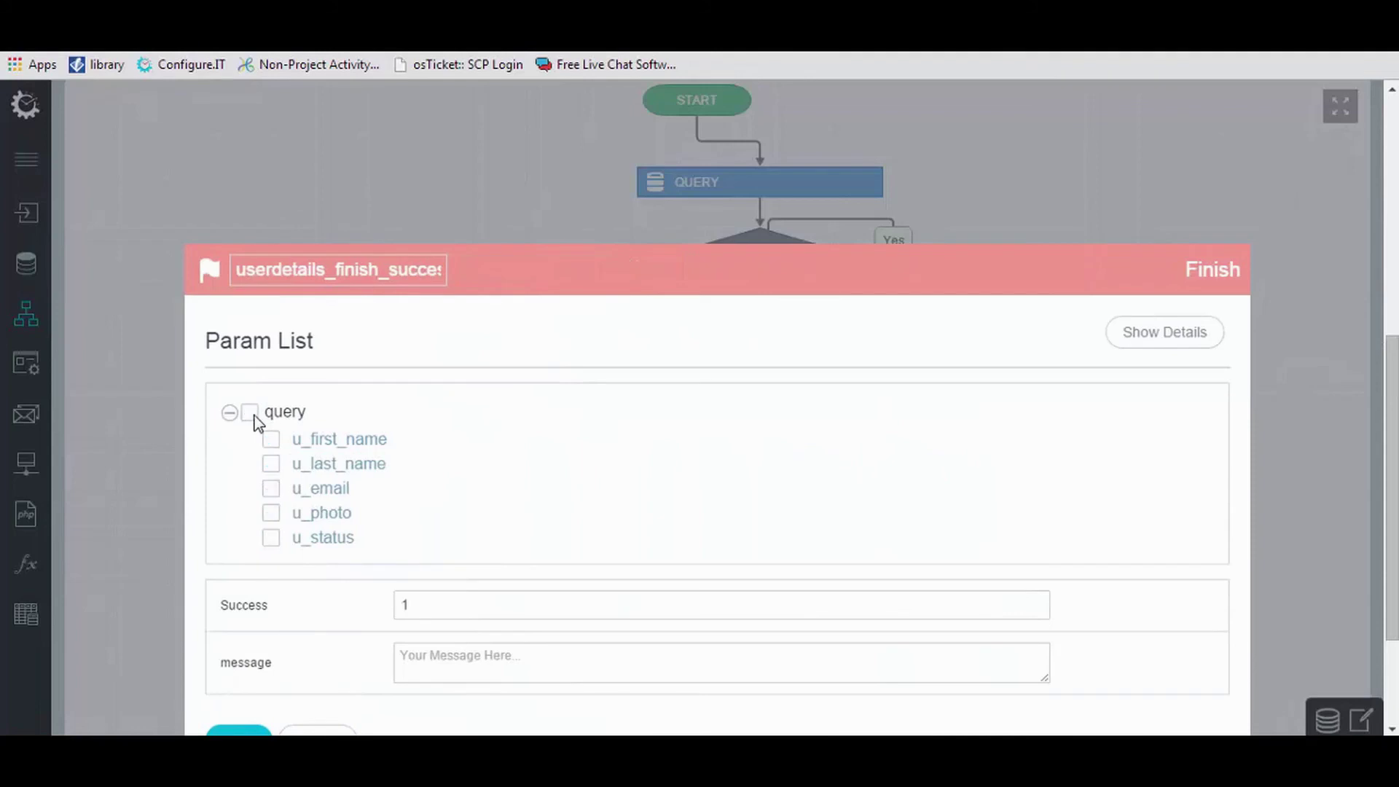
left_click(440, 604)
key("BackSpace")
type("0")
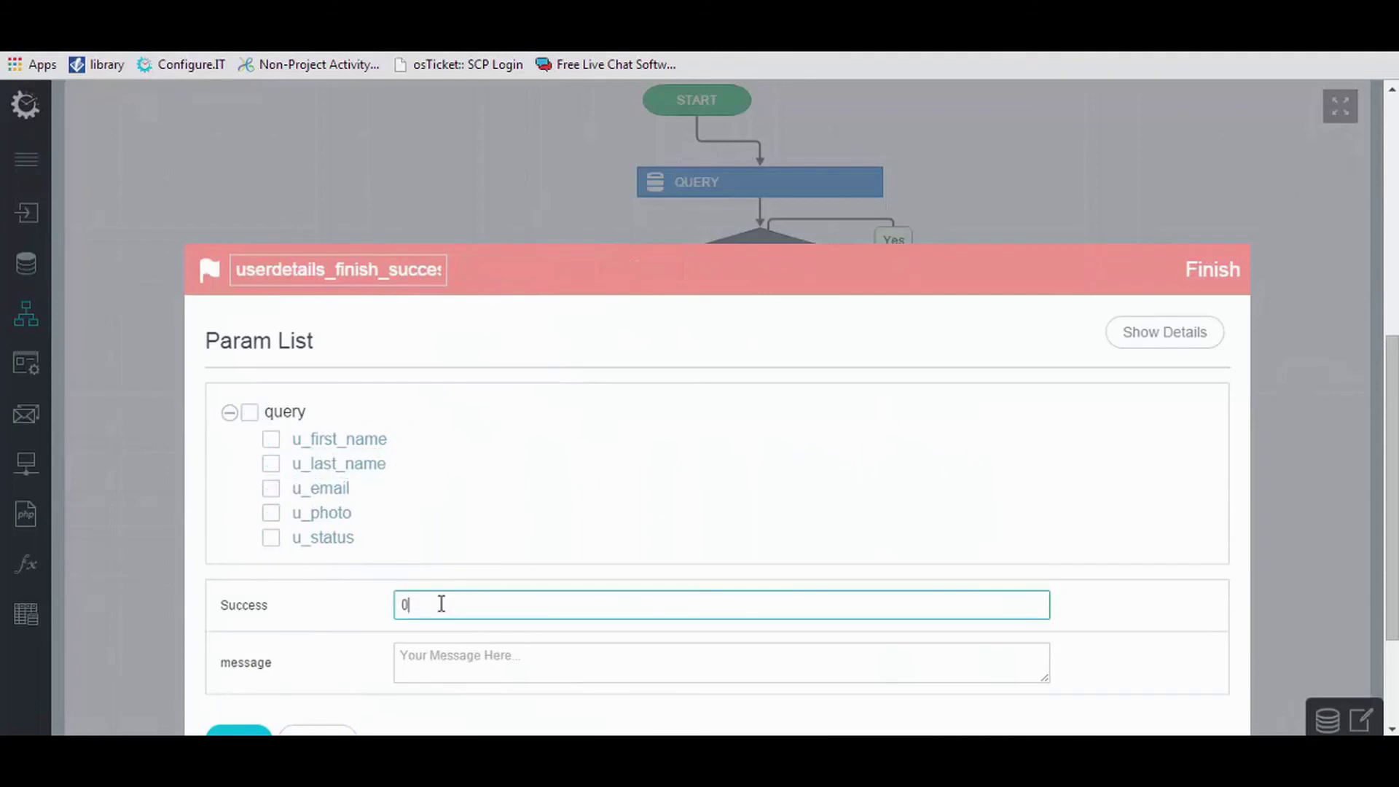
left_click(439, 658)
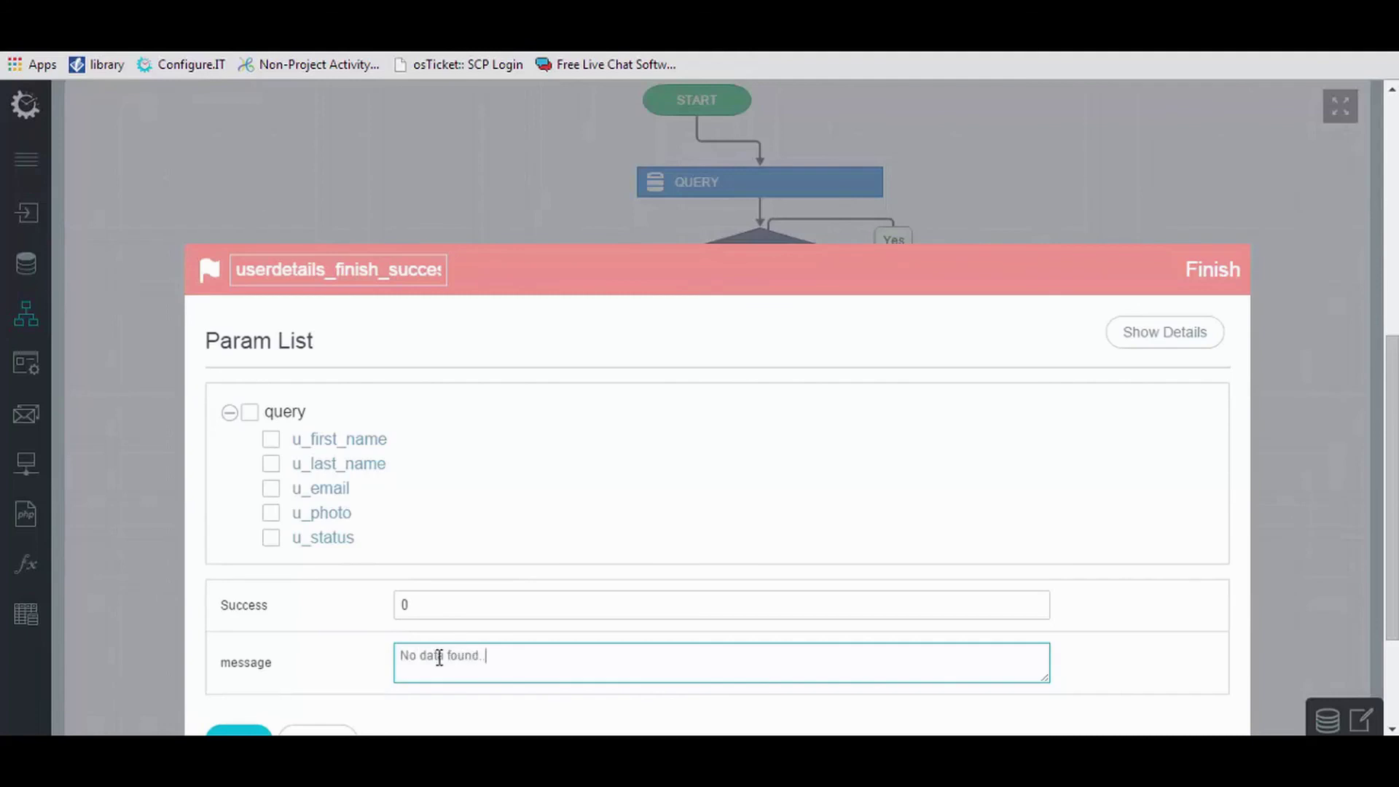
scroll(439, 657, "down", 3)
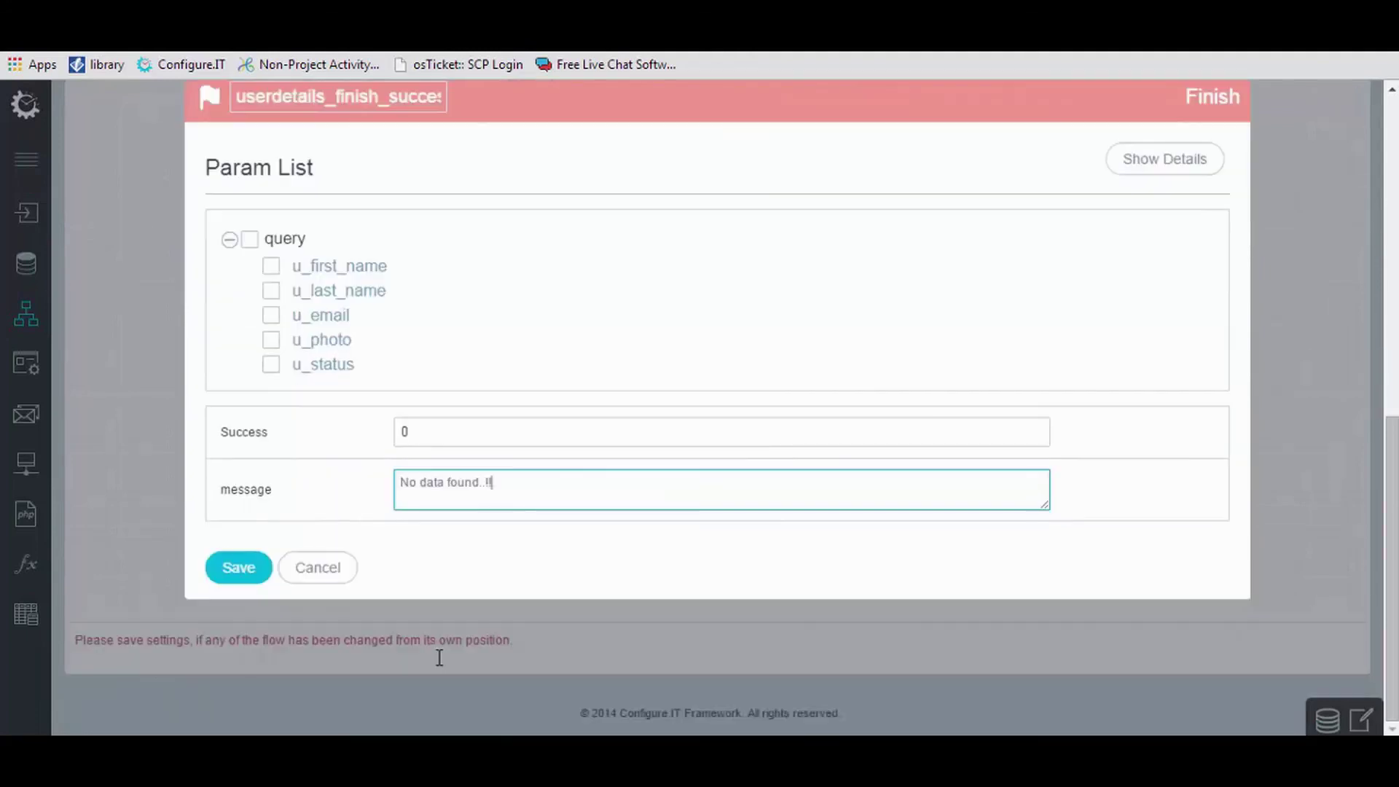
left_click(248, 569)
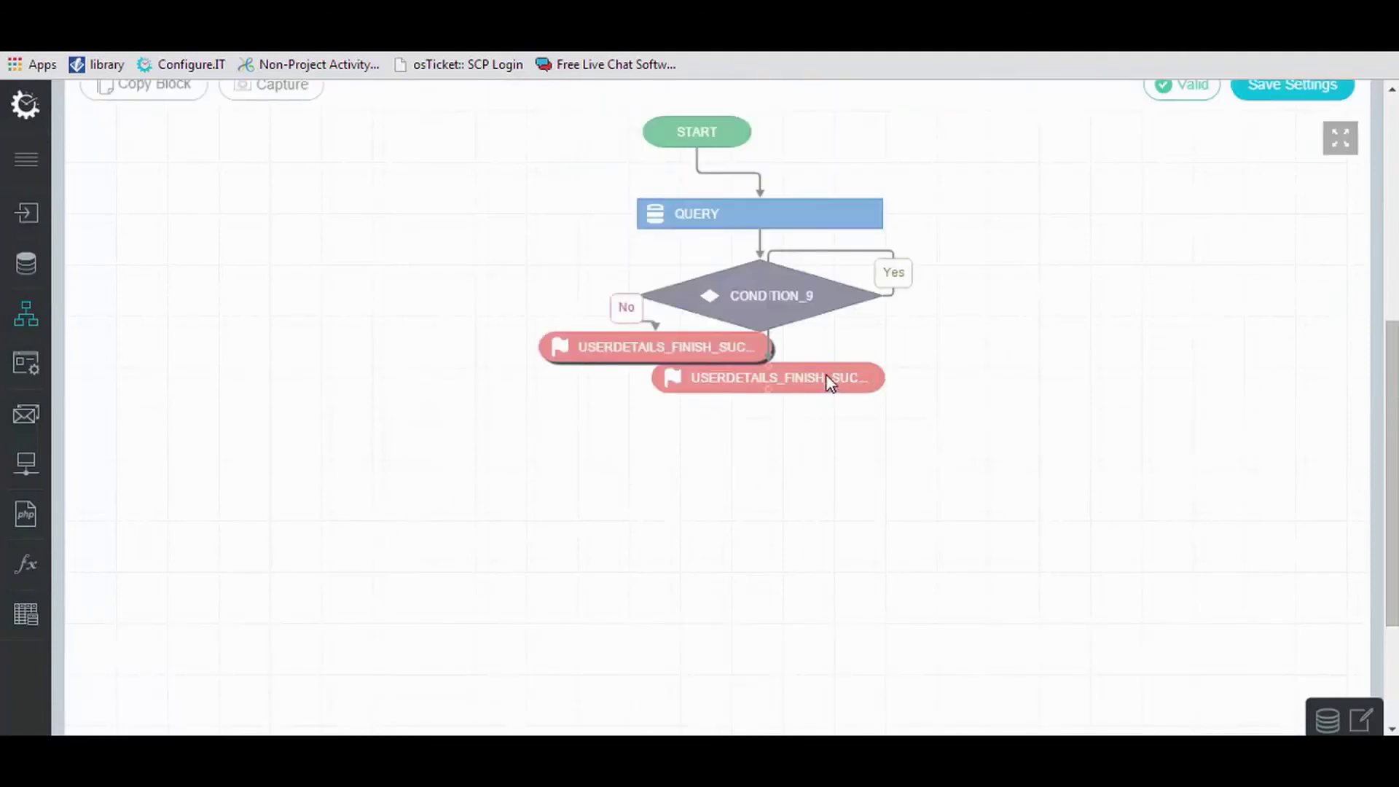
left_click_drag(828, 377, 961, 383)
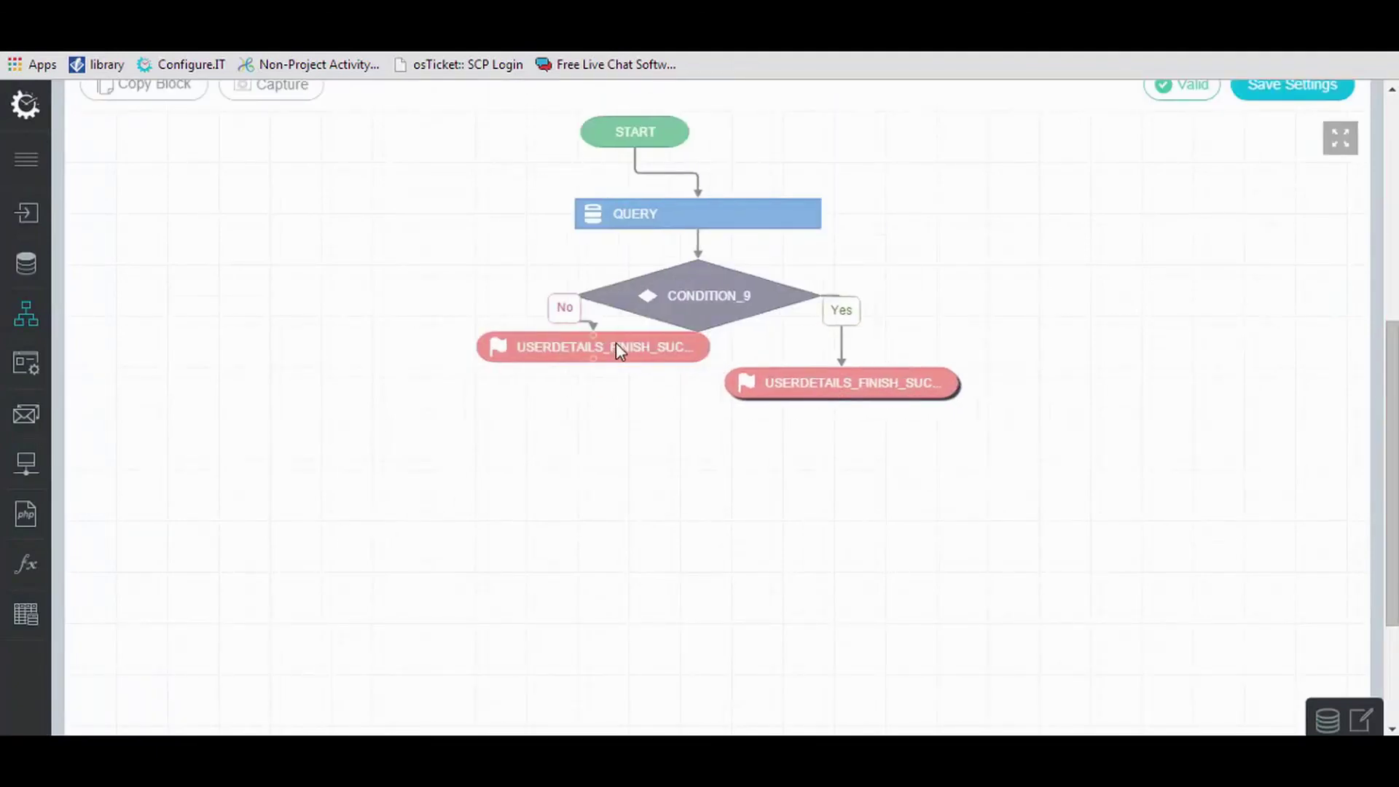
left_click_drag(615, 343, 506, 423)
Execute the API with userdetailsid 1 and read the JSON success response.
scroll(799, 546, "up", 5)
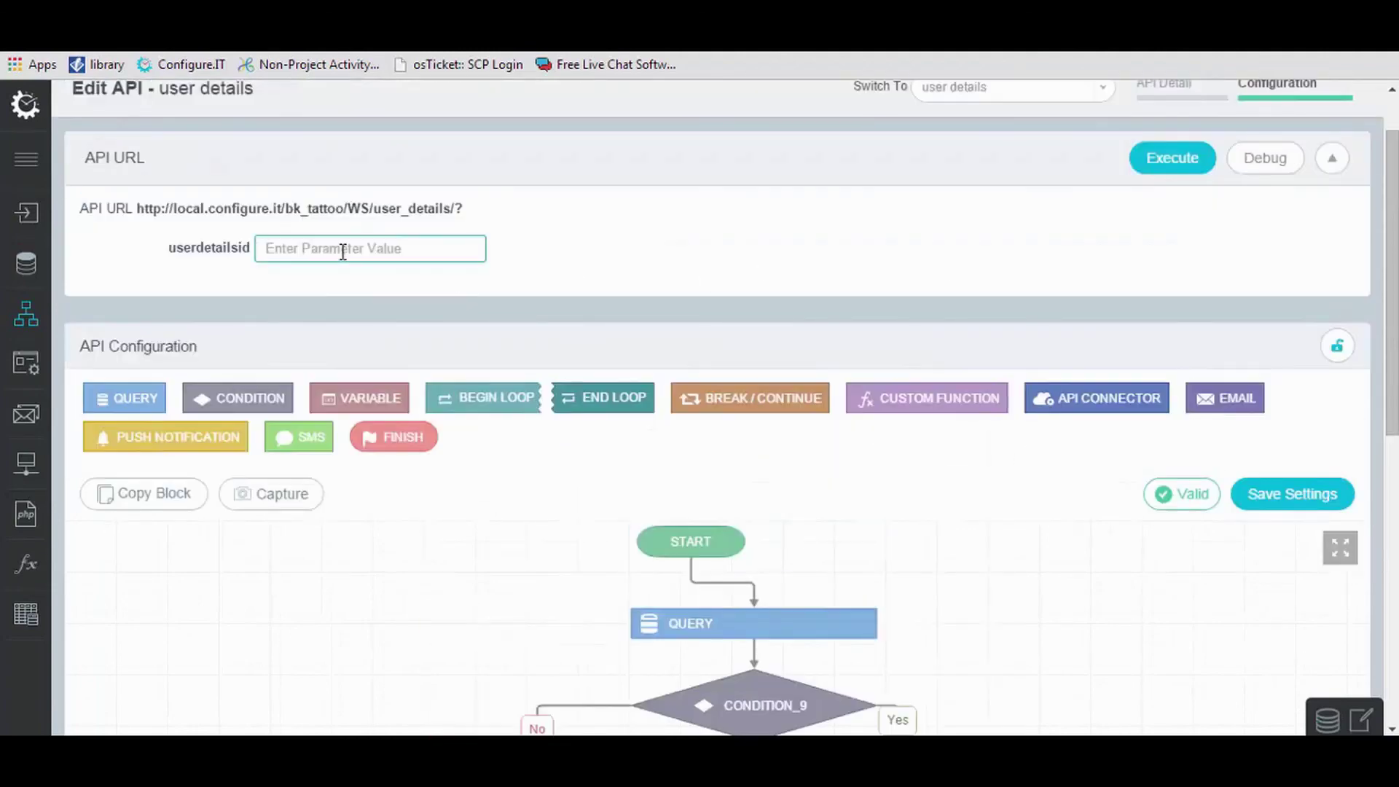
type("1")
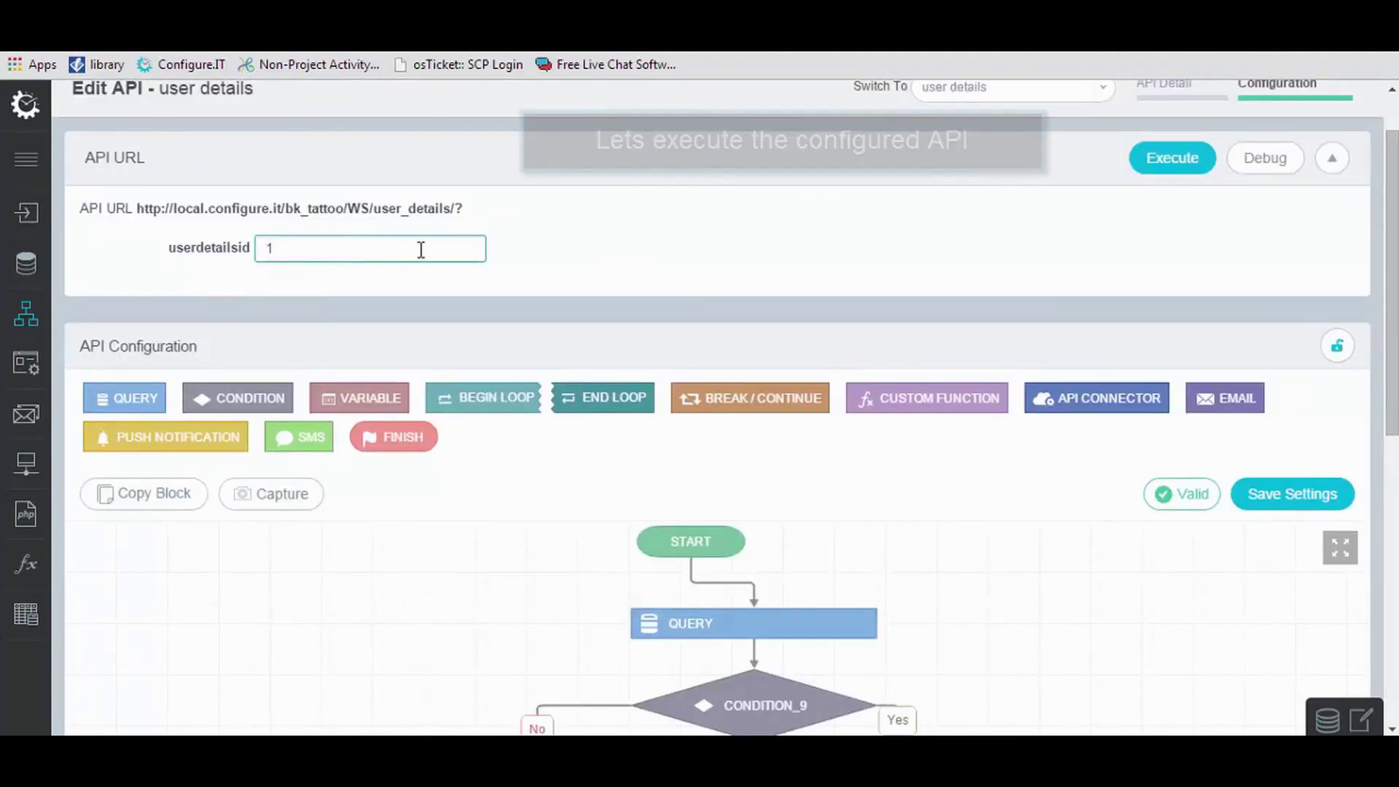
left_click(1186, 175)
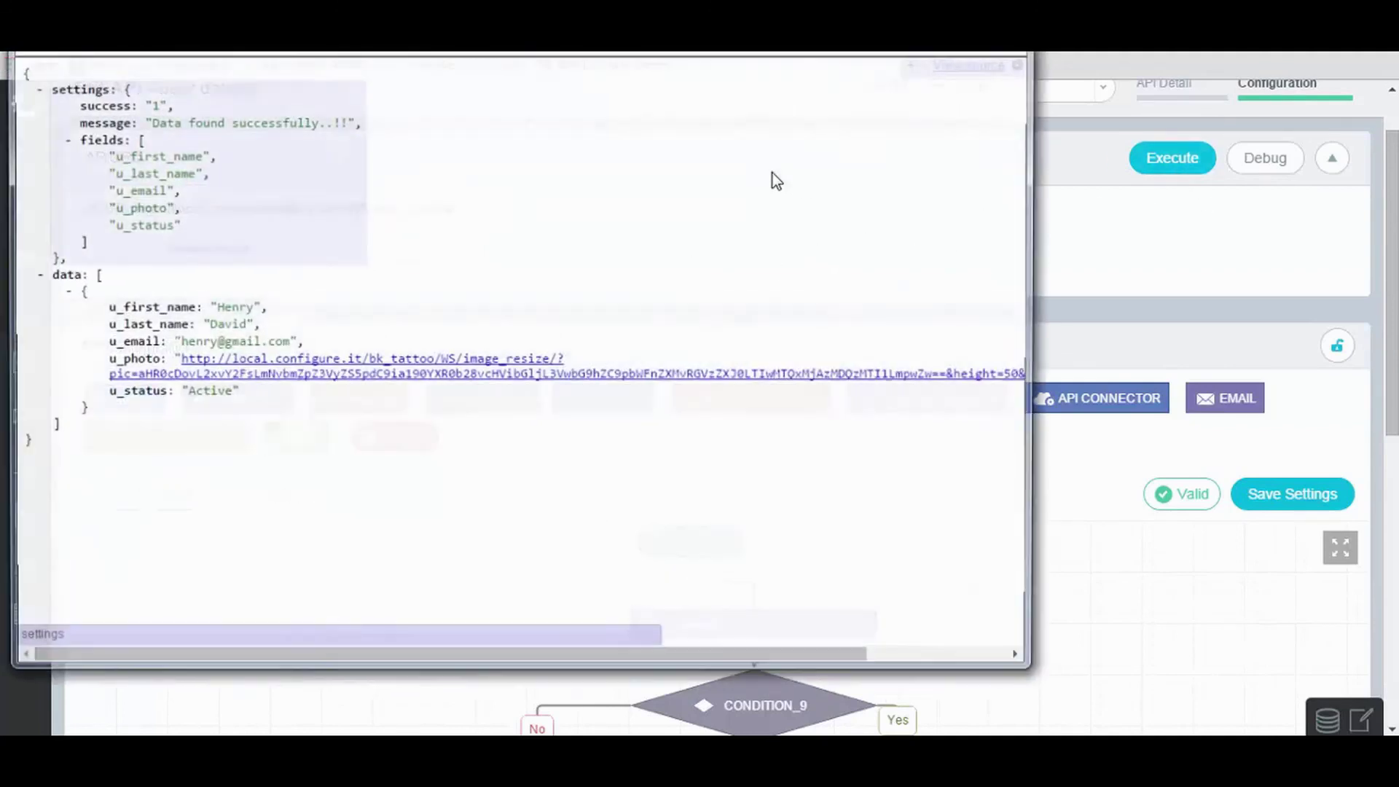
left_click_drag(659, 53, 687, 98)
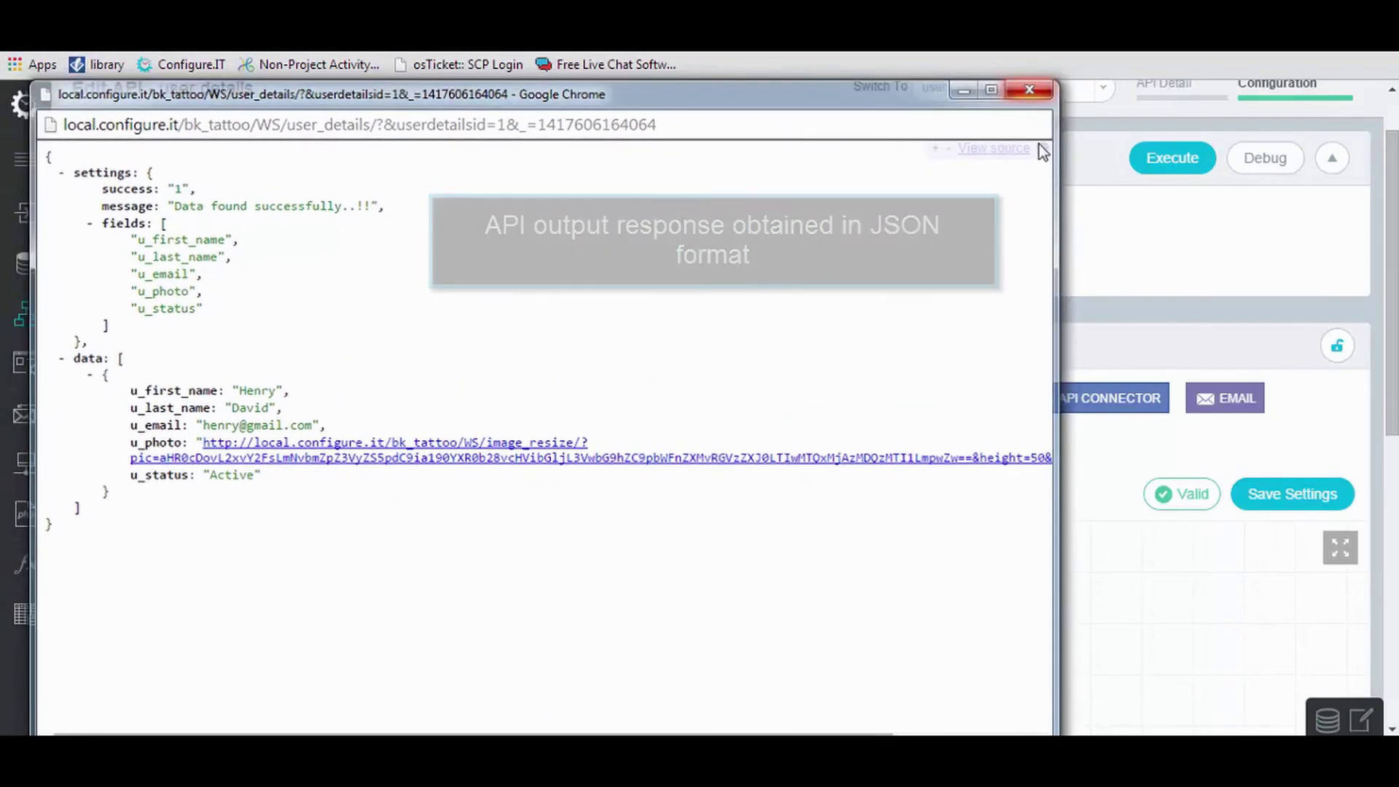
Rerun the API with userdetailsid 5, review the 'No data found..!!' response, then close it.
left_click(1029, 89)
left_click(321, 249)
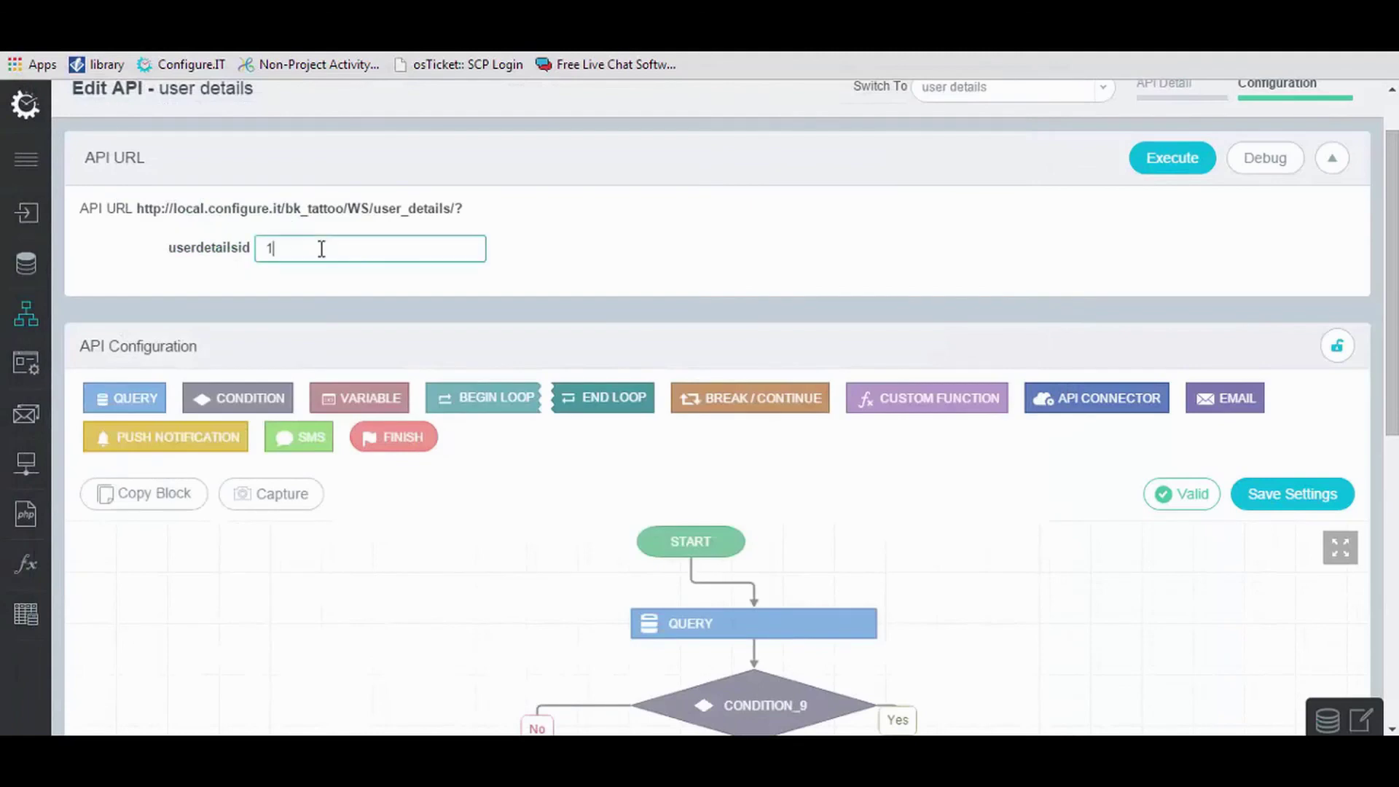
key("BackSpace")
type("5")
left_click(1153, 162)
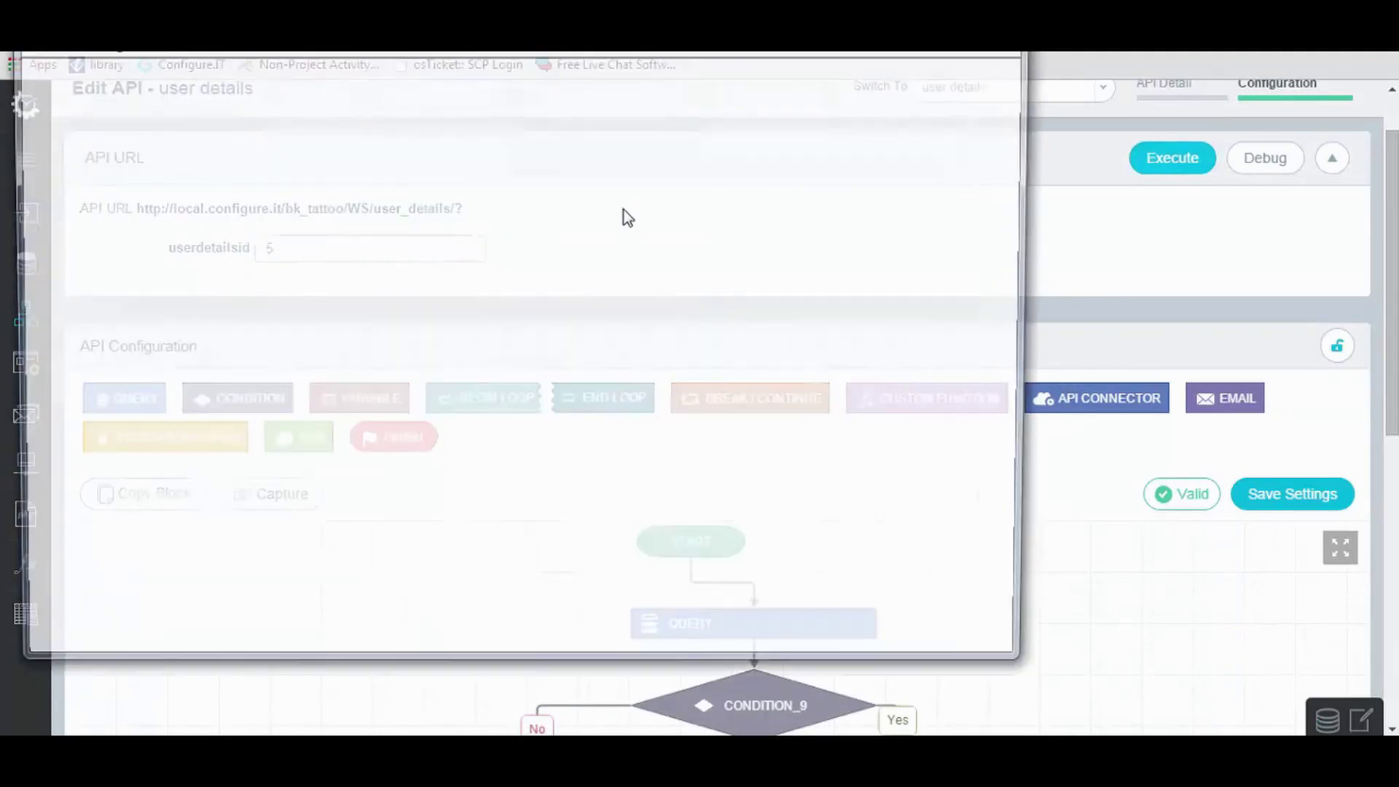
left_click_drag(629, 51, 657, 84)
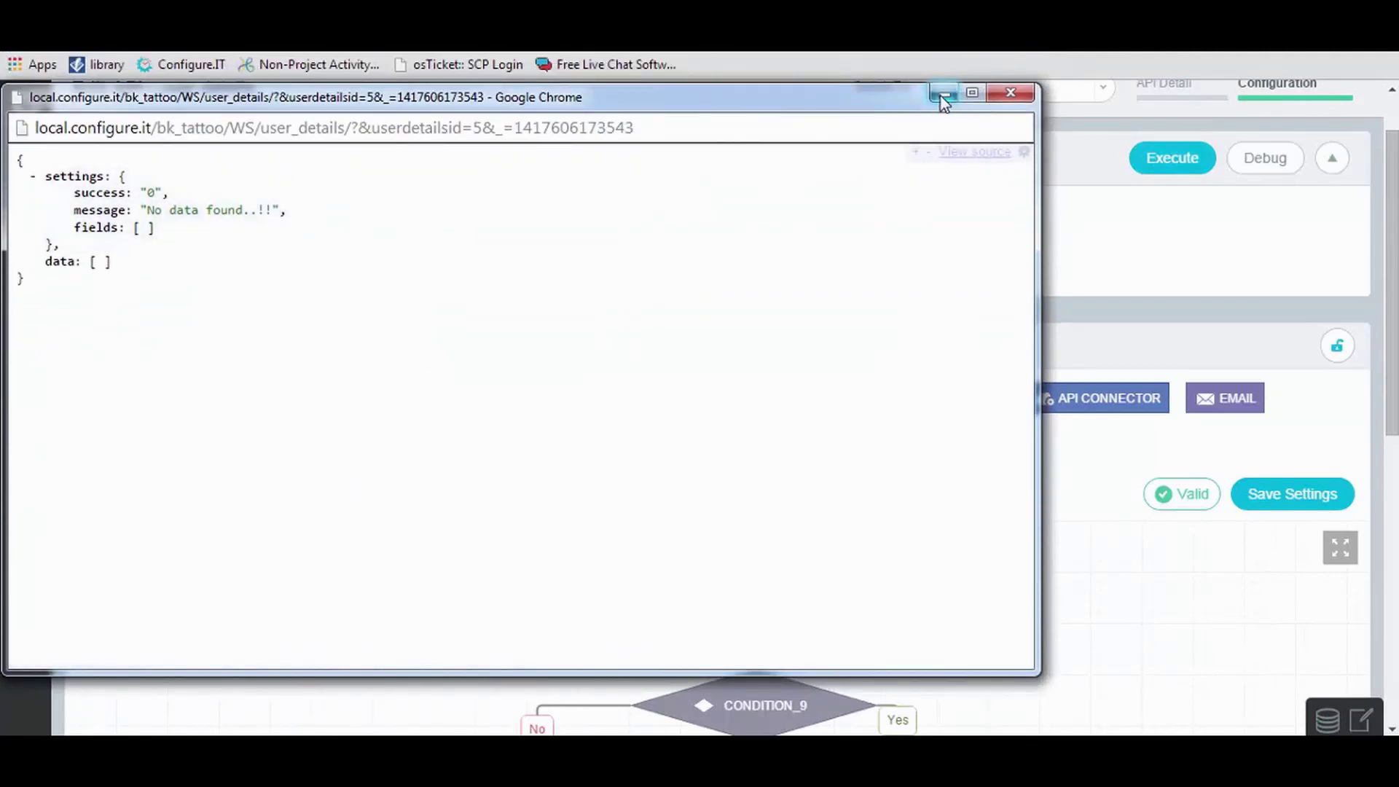
left_click(1011, 92)
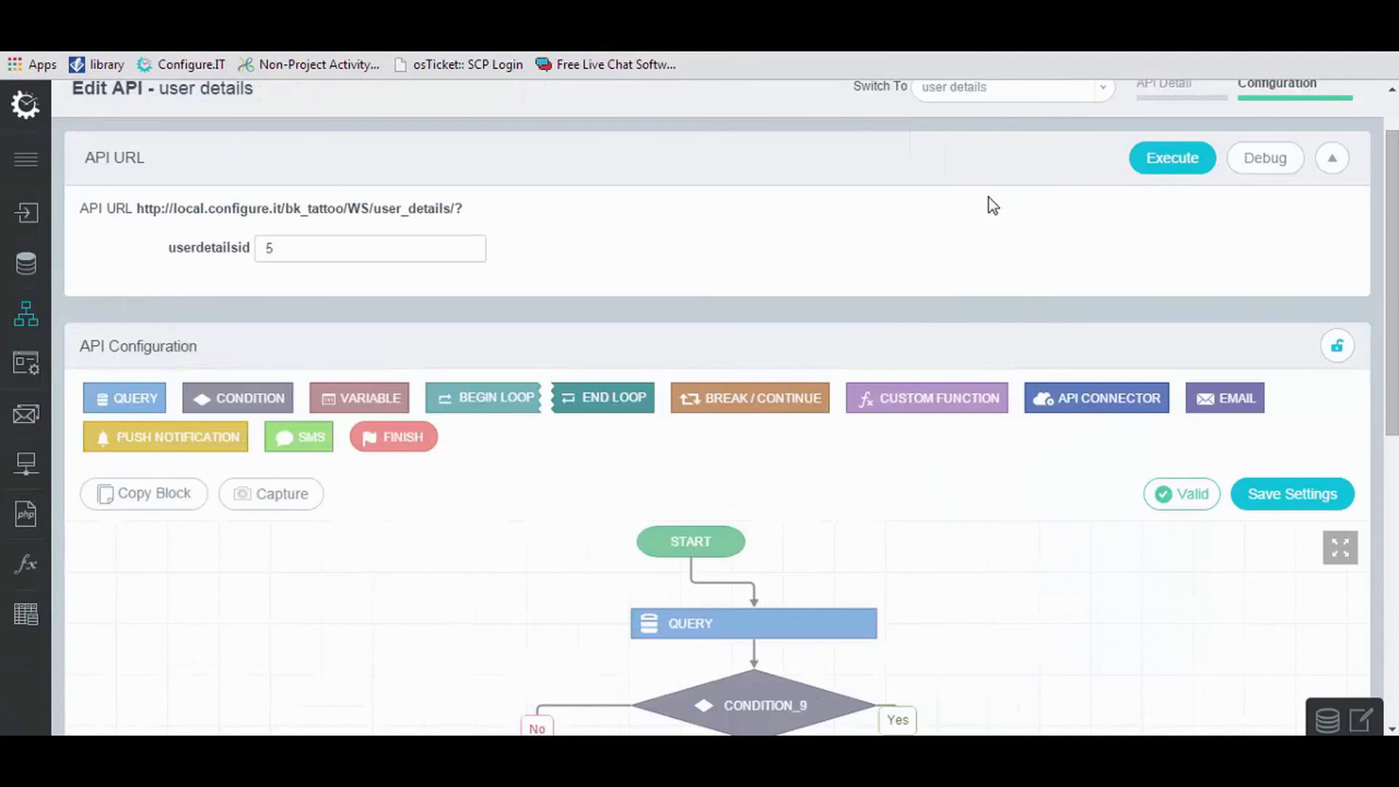